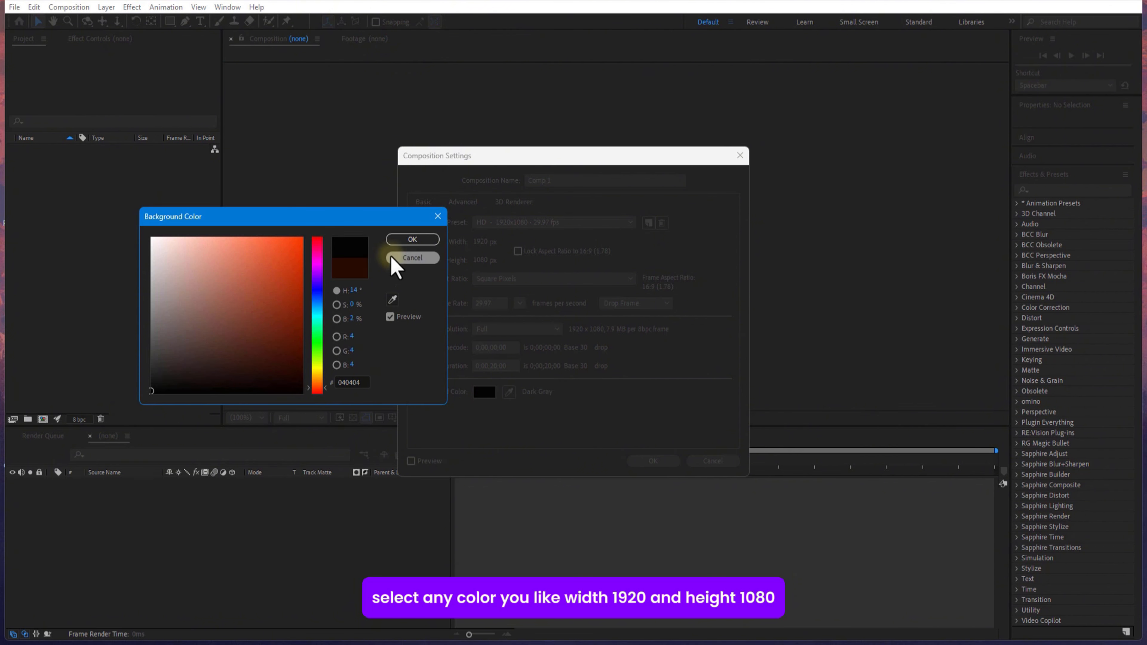
Create a composition named main at 1920 × 1080 px, 29.97 fps and 20 seconds long.
click(393, 257)
click(551, 180)
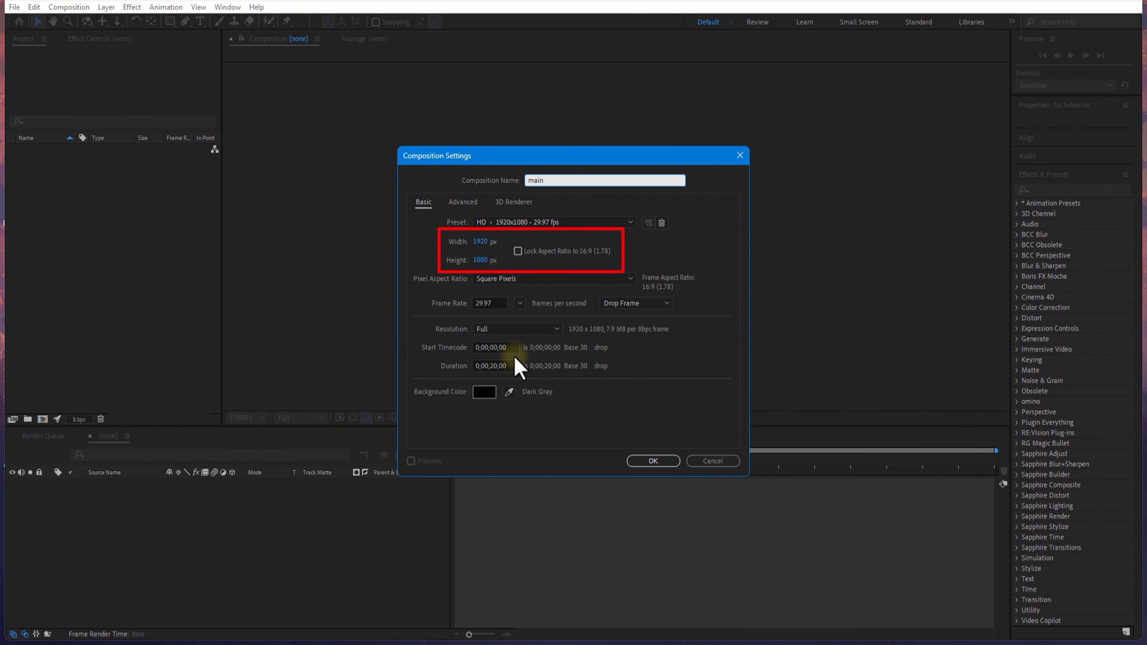
click(654, 461)
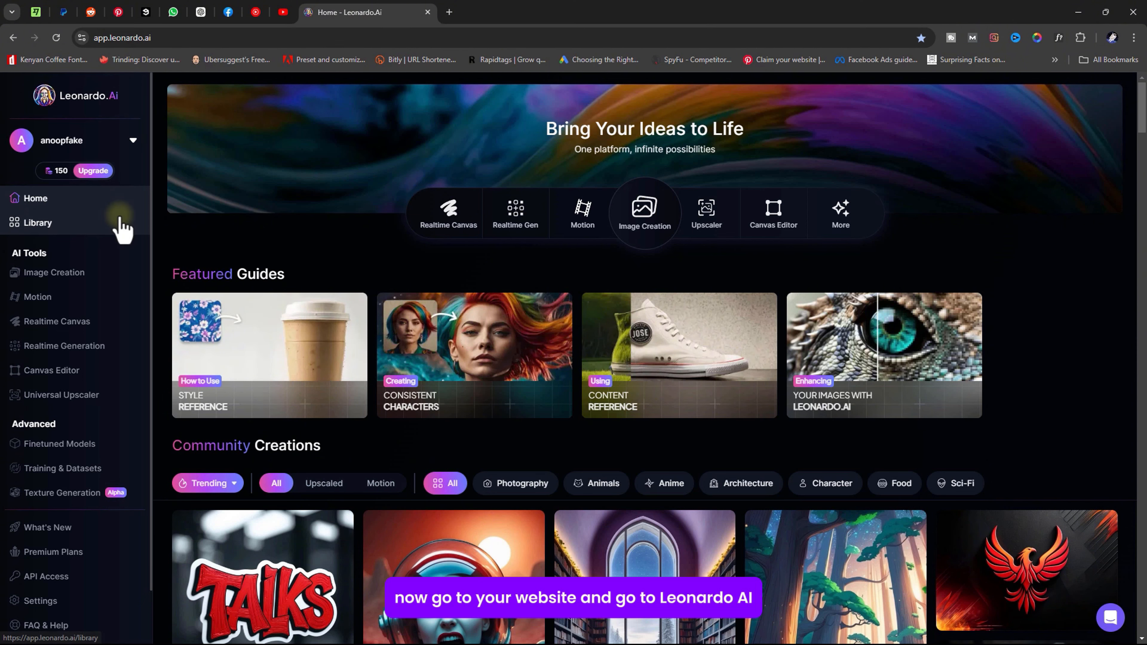
In Leonardo.Ai, start image creation and choose the Lifelike Vision preset.
click(625, 228)
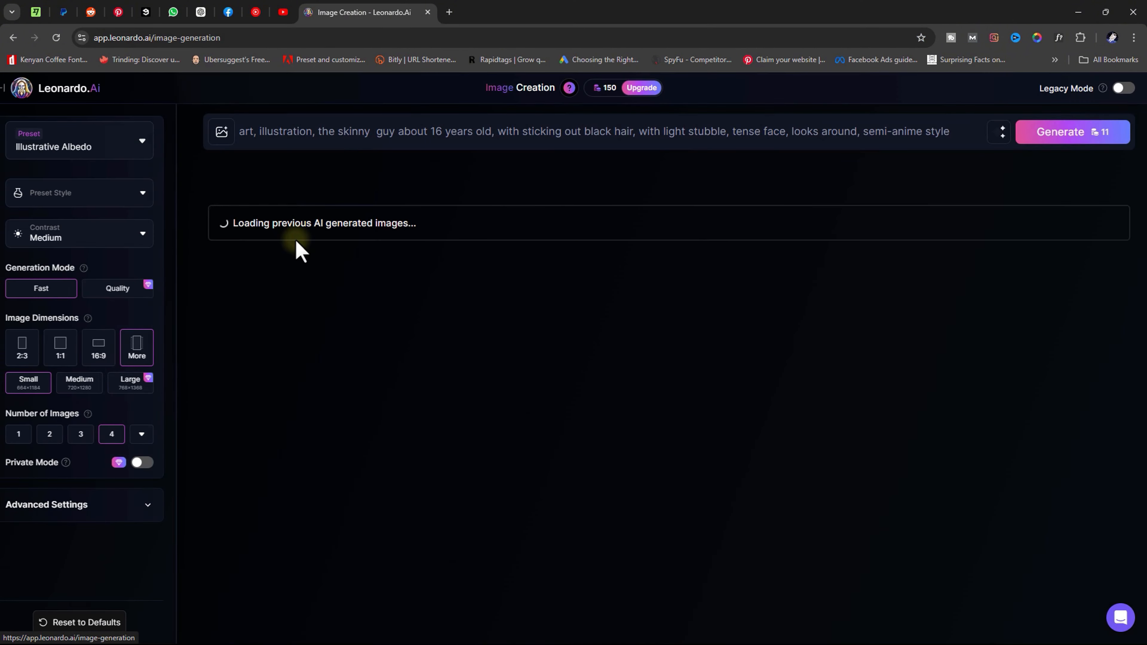
click(156, 149)
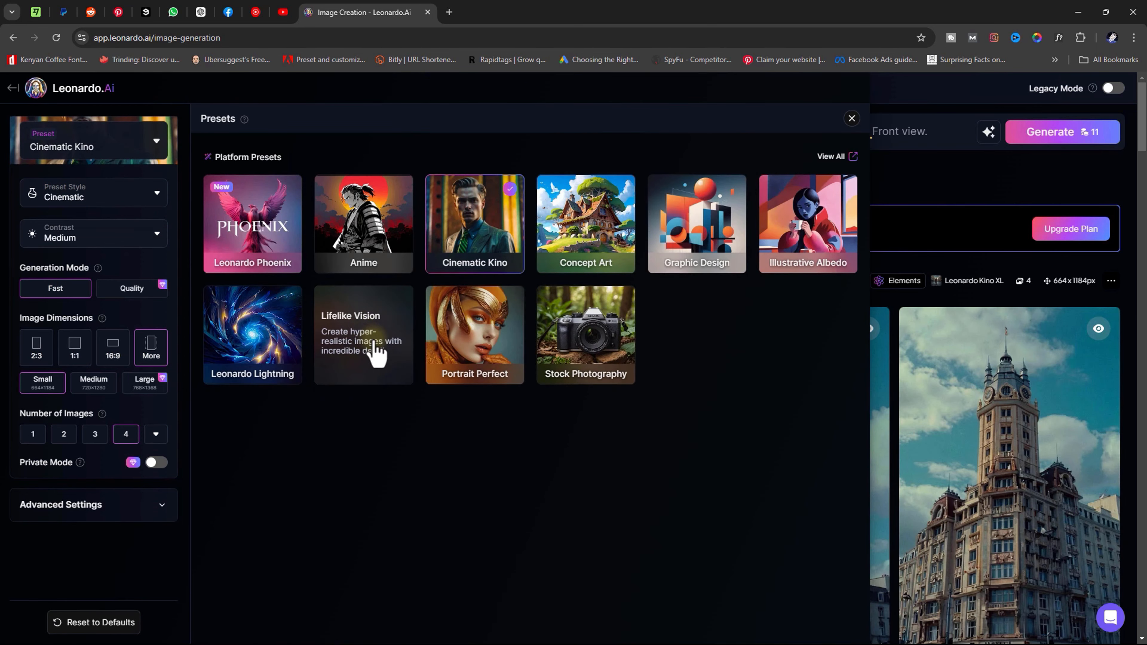
click(375, 354)
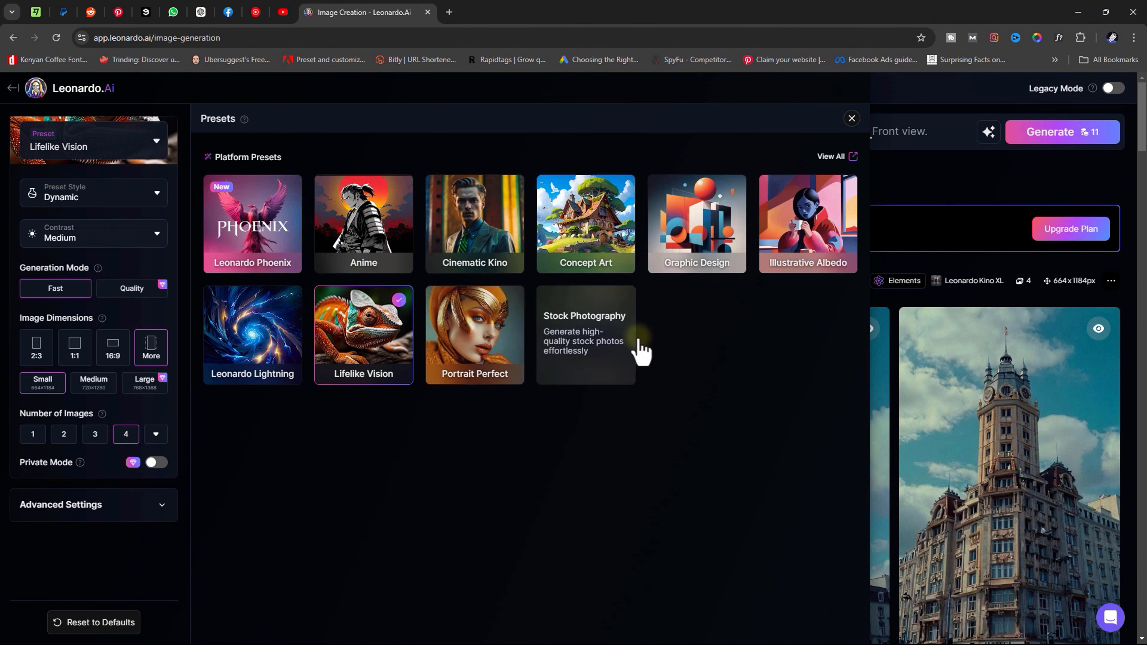
click(852, 118)
Set the image dimensions to 16:9 at the medium size of 1280×720.
click(152, 350)
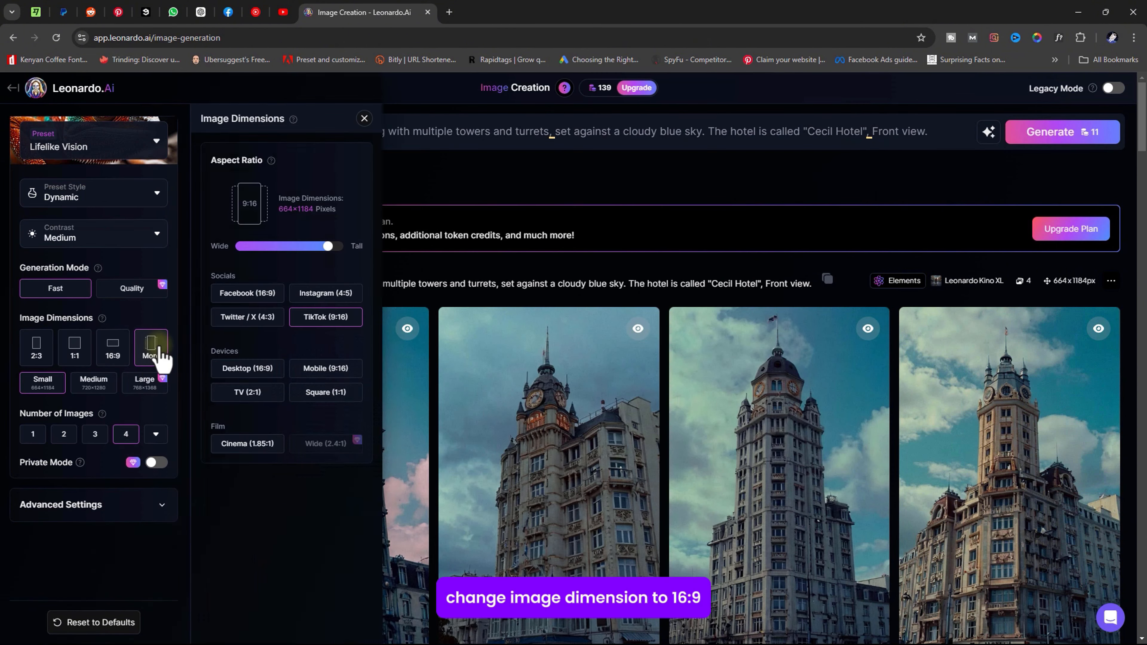
click(248, 369)
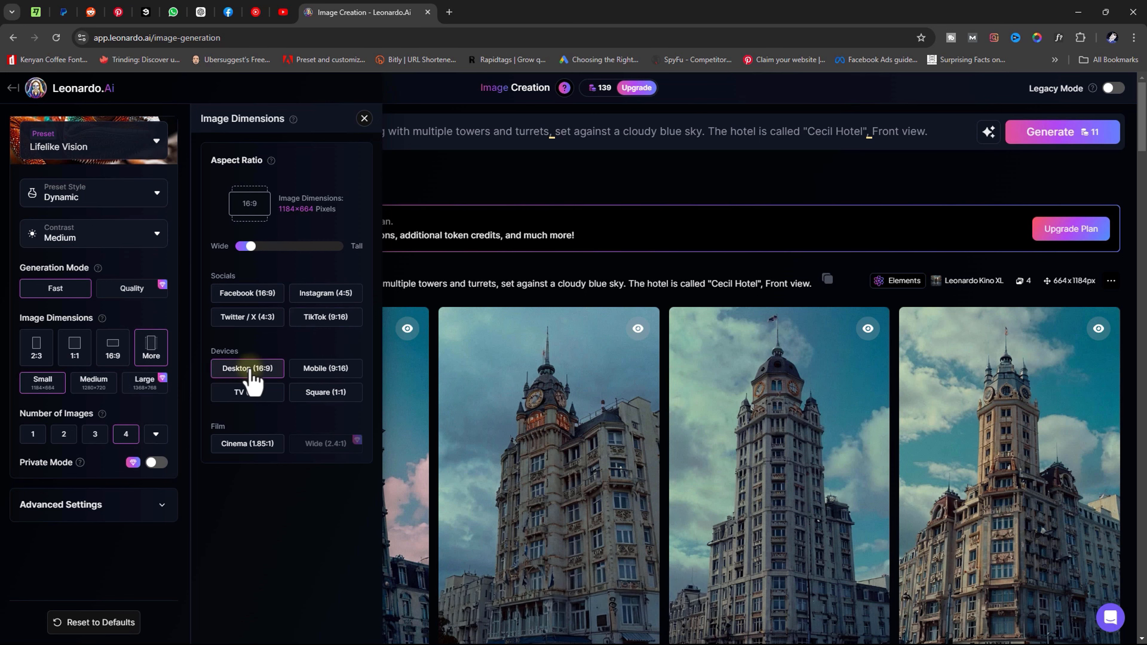
click(414, 271)
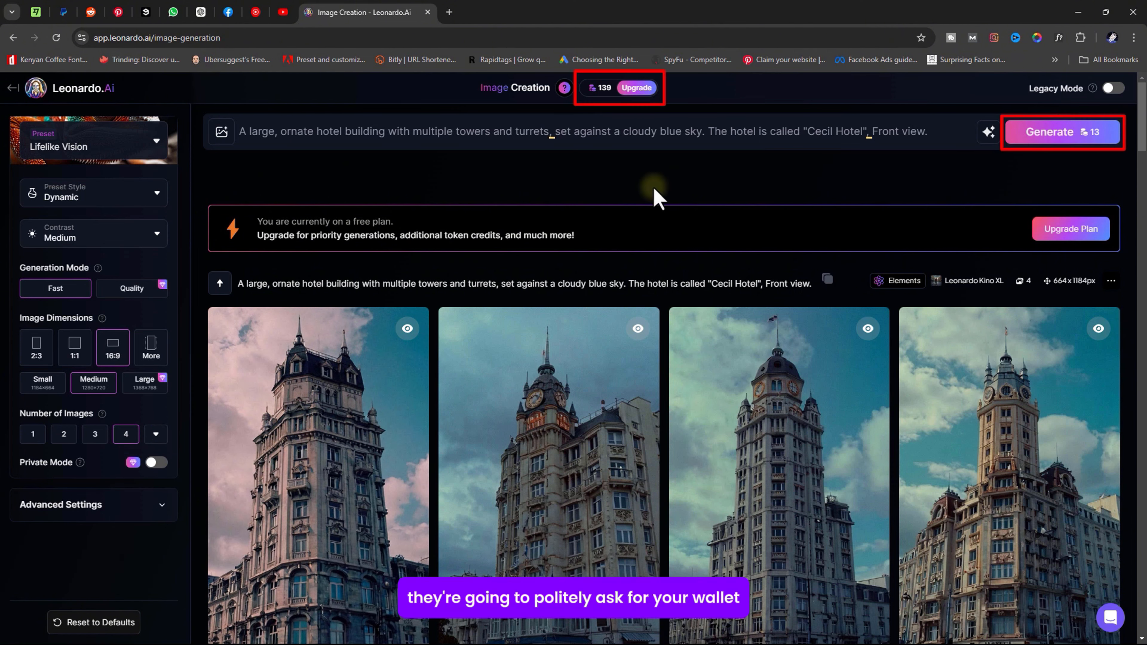
Generate images from the ornate hotel building prompt and download the second front-view result.
click(1074, 144)
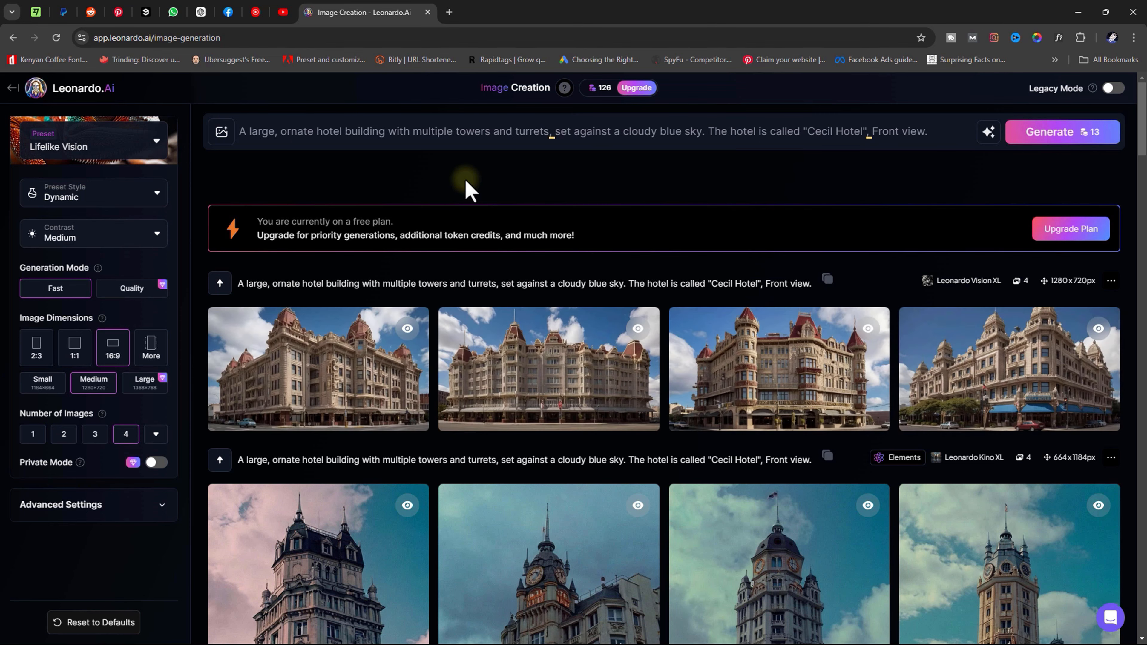
click(543, 364)
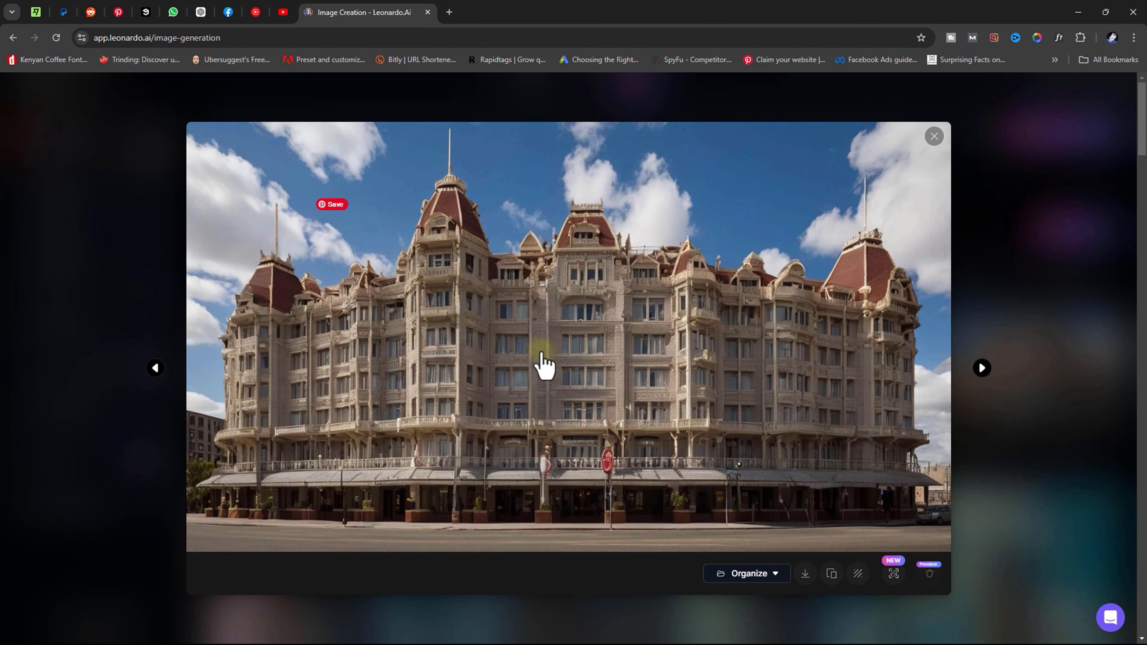
click(805, 577)
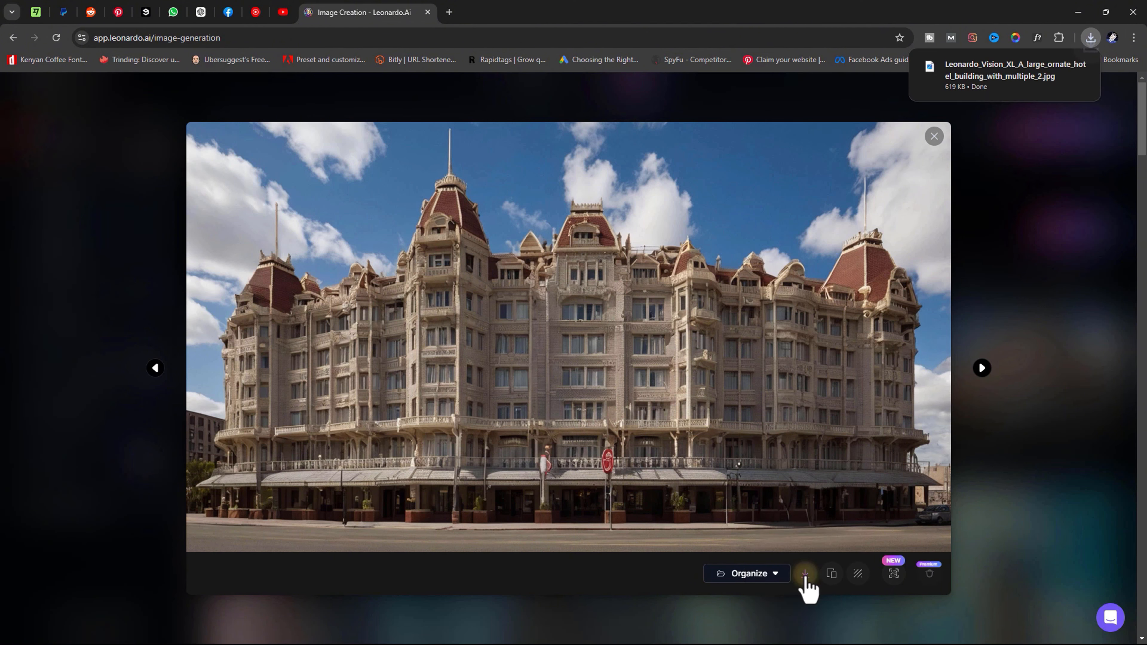
click(934, 136)
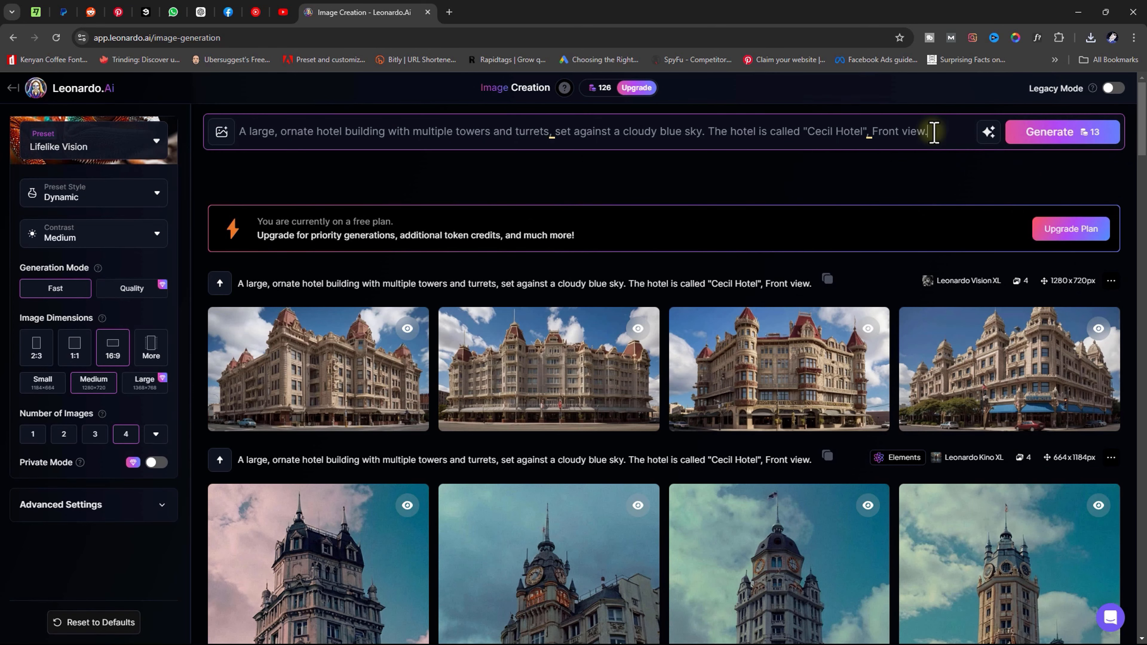
Replace the prompt with the copied description of a boy seen from the back and generate images.
triple_click(817, 132)
key(BackSpace)
right_click(385, 130)
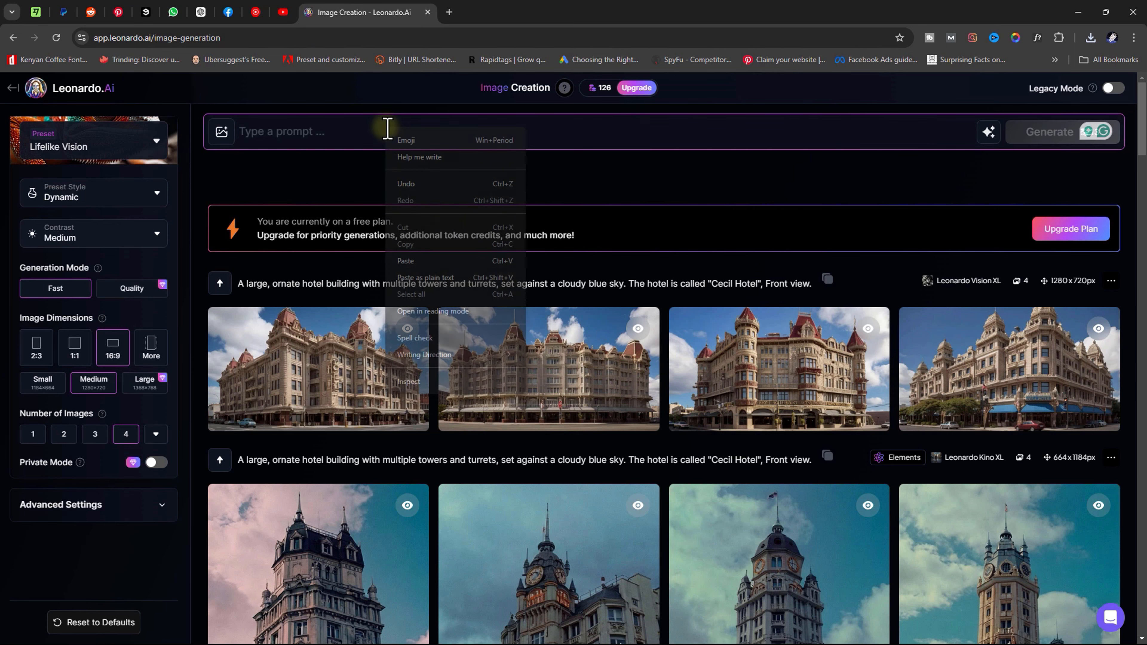
click(427, 262)
click(1048, 232)
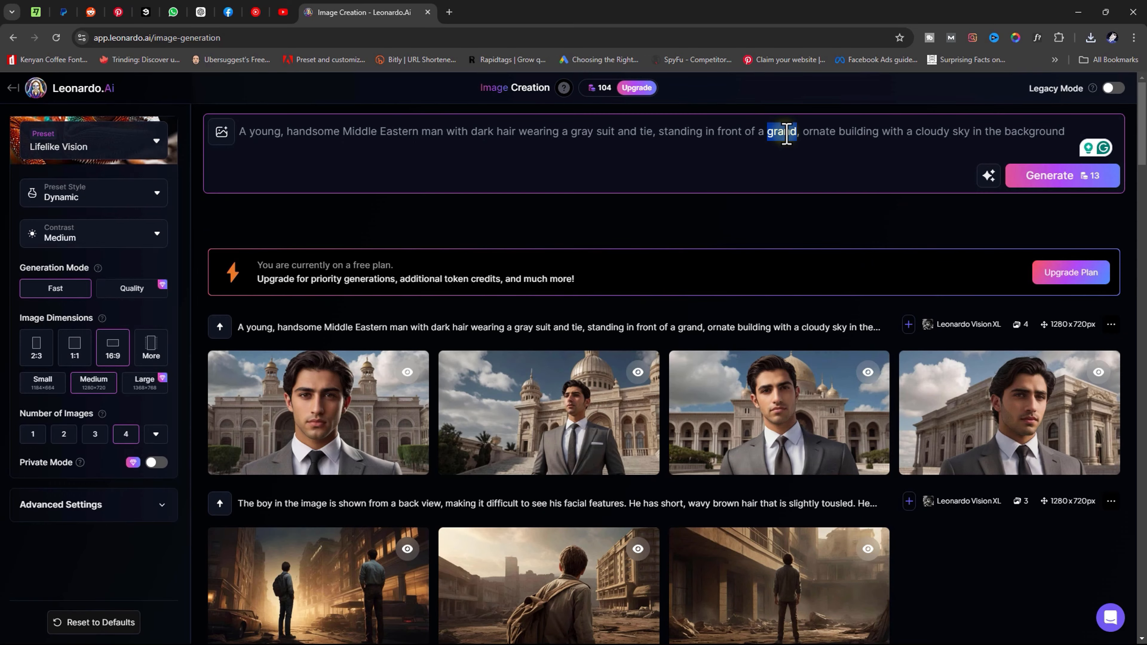
Replace the prompt with the copied description of a uniformed hotel guard making a stop gesture and generate images.
key(ctrl+a)
key(BackSpace)
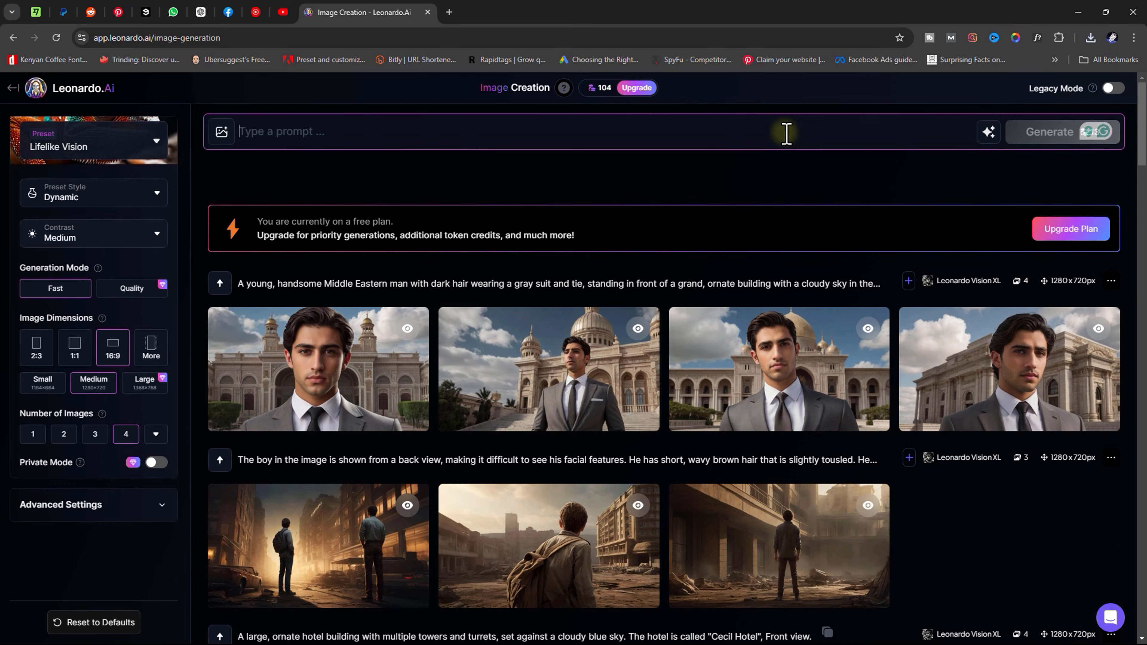
right_click(787, 133)
click(798, 249)
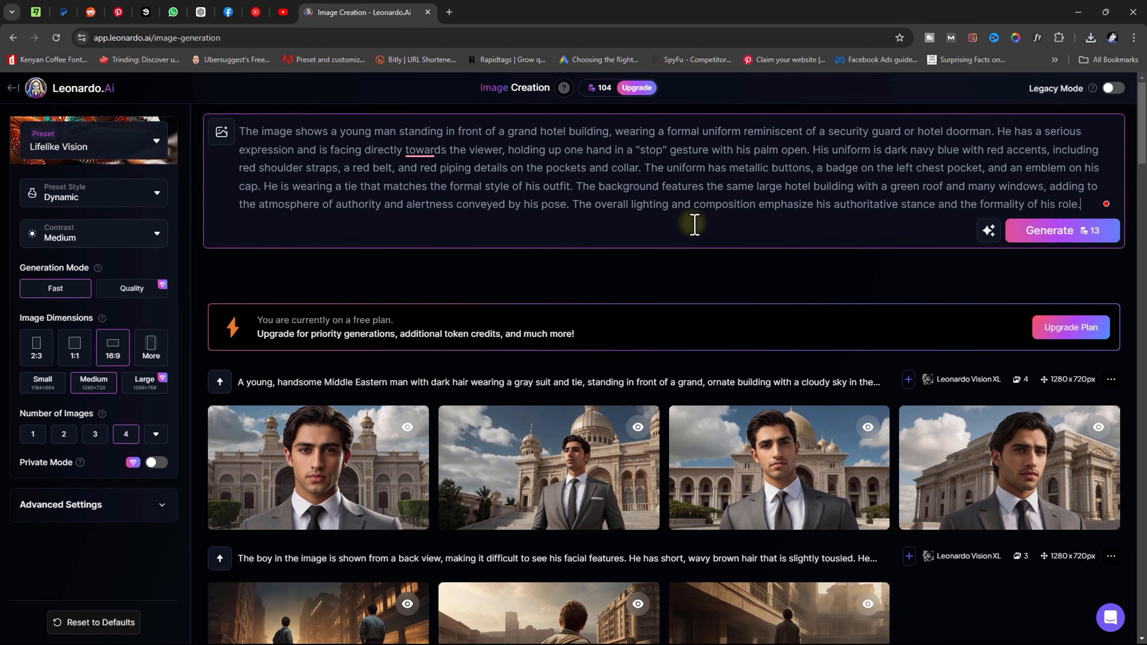
click(1096, 233)
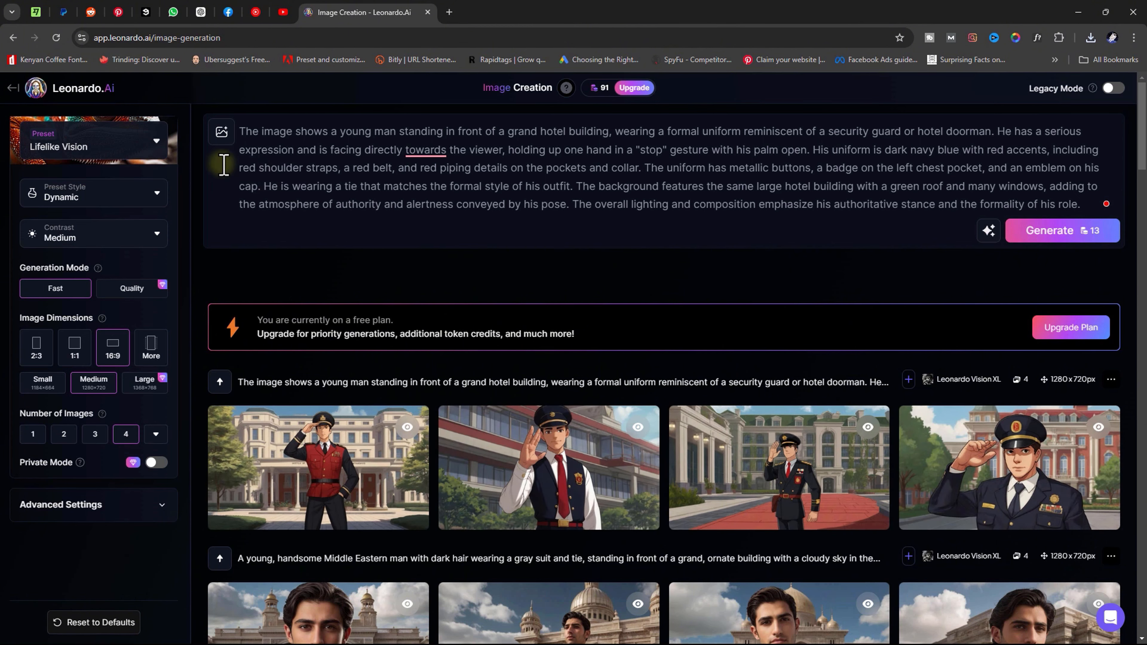
Switch to the Cinematic Kino preset and generate the hotel guard images again.
click(151, 154)
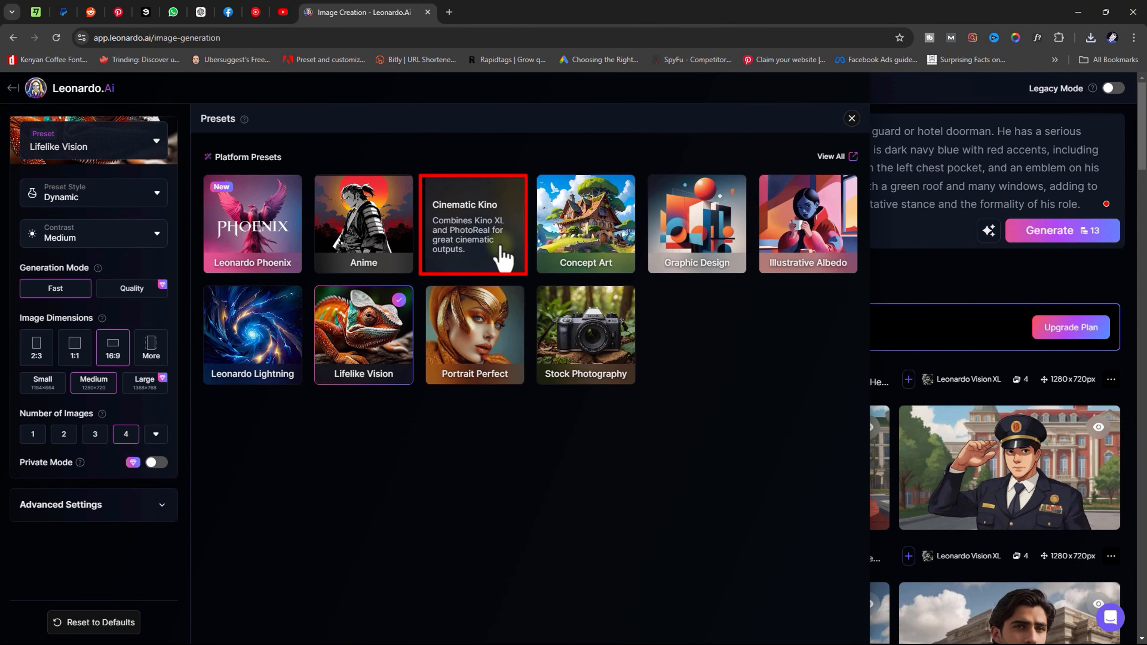
click(502, 257)
click(1020, 288)
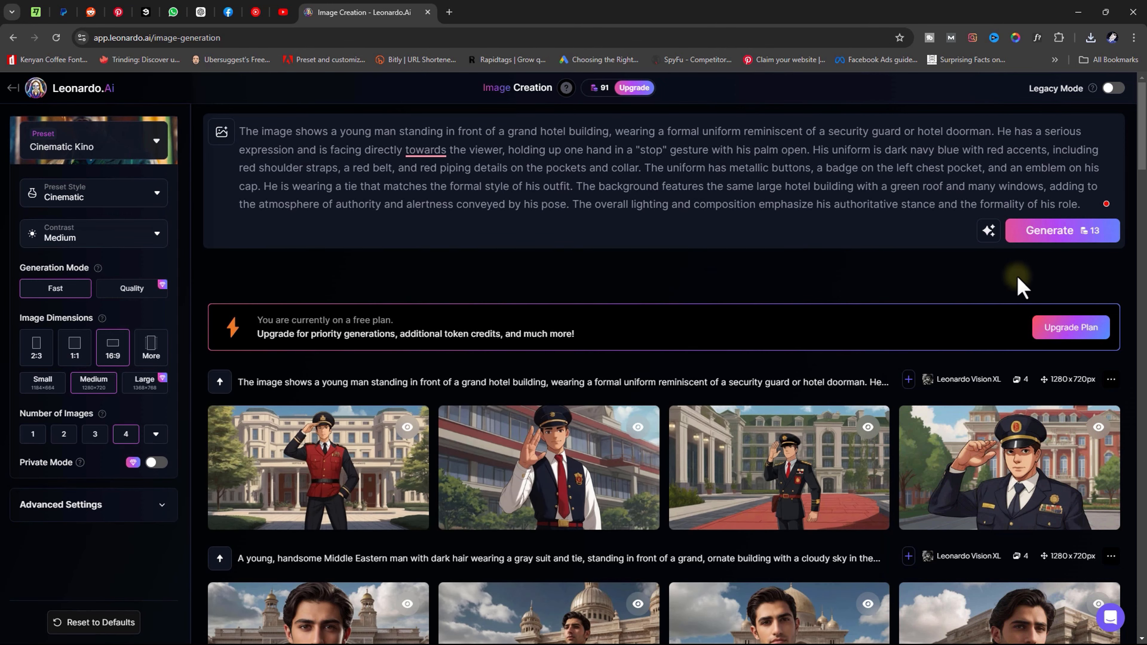
click(1037, 231)
Correct "towards" to "toward" in the hotel guard prompt using the suggested spelling.
click(547, 168)
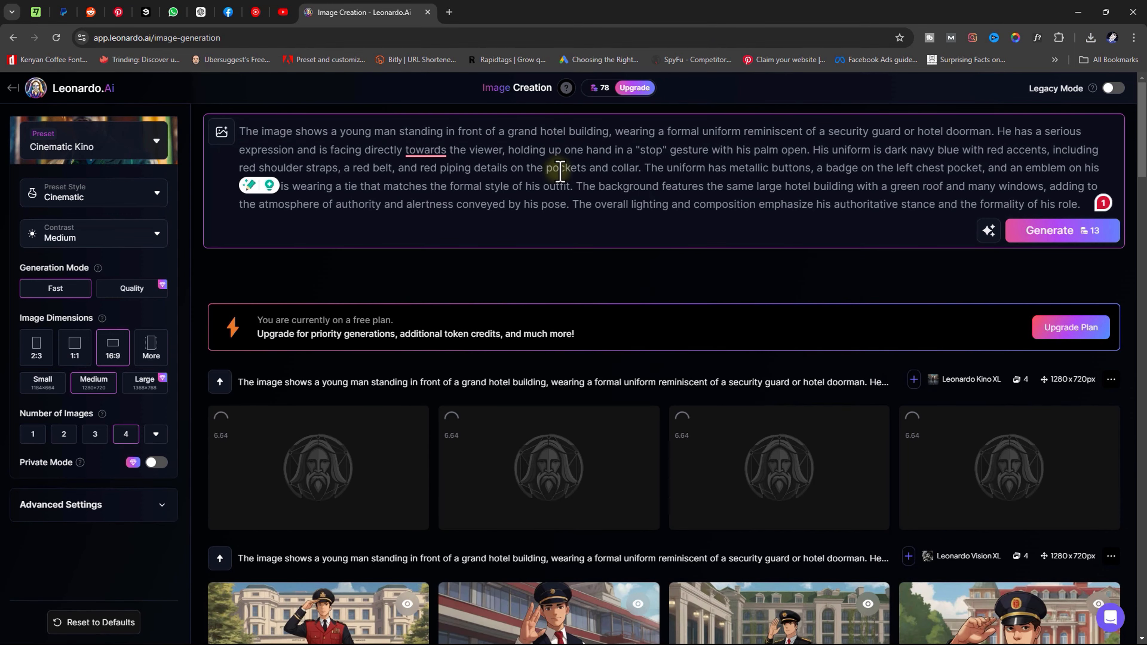
mouse_move(425, 152)
click(427, 194)
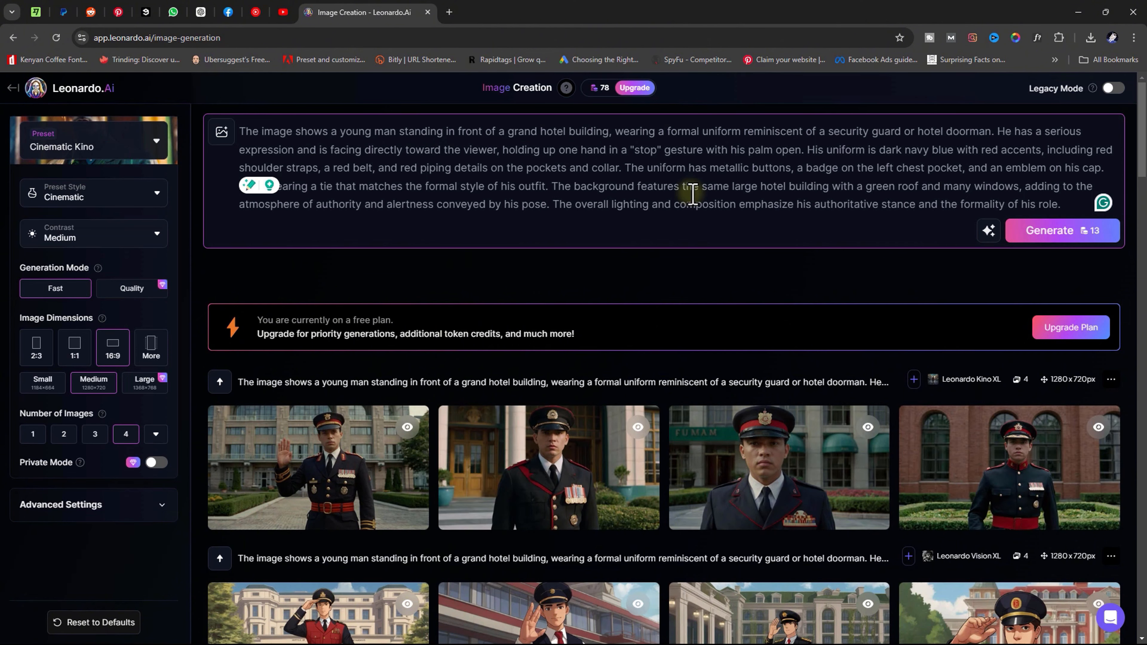
Download the first Cinematic Kino image, showing the guard with a raised palm, and close its preview.
click(328, 479)
click(806, 573)
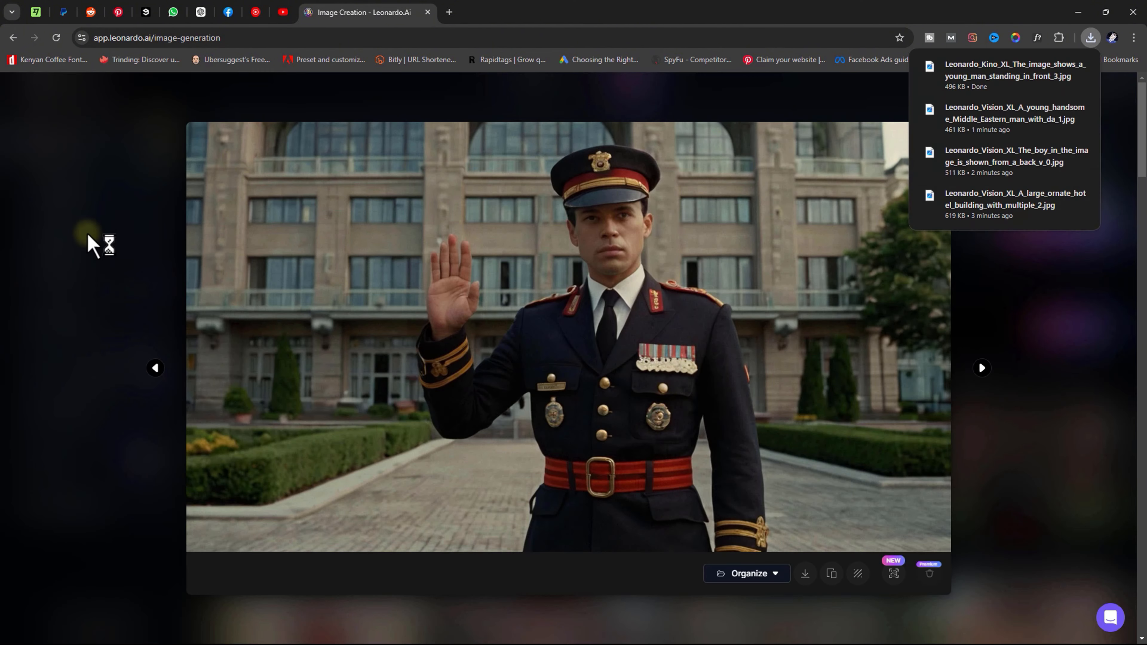
click(98, 243)
Open the remove.bg upload page in a new browser tab.
mouse_move(602, 97)
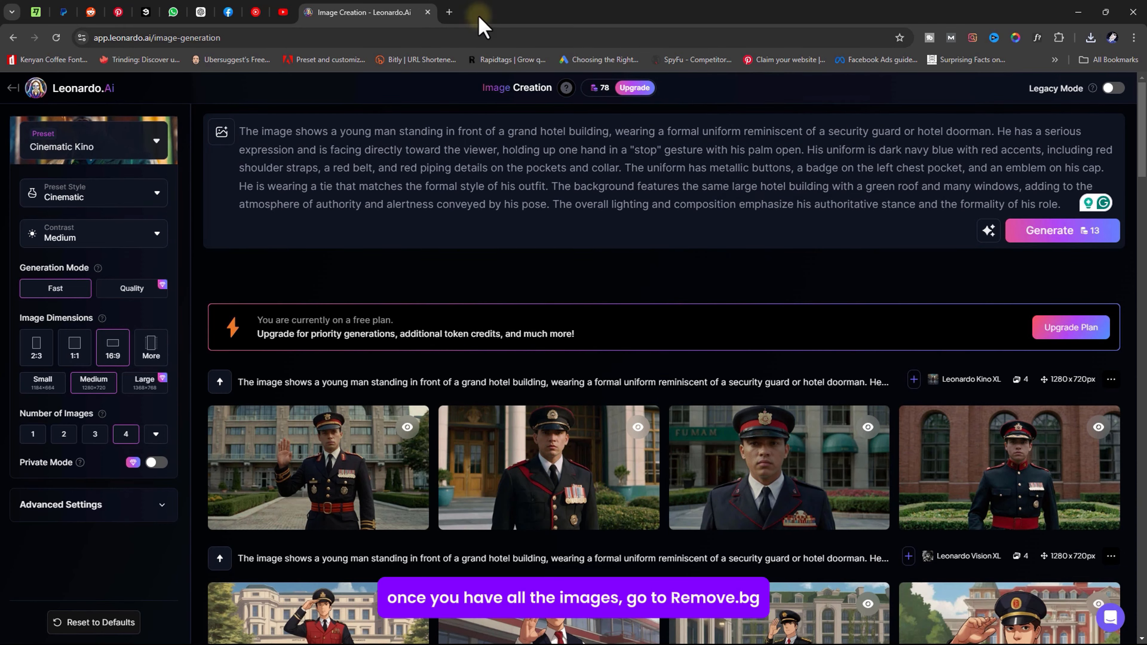
click(449, 12)
click(365, 13)
click(480, 12)
text(rem)
click(314, 69)
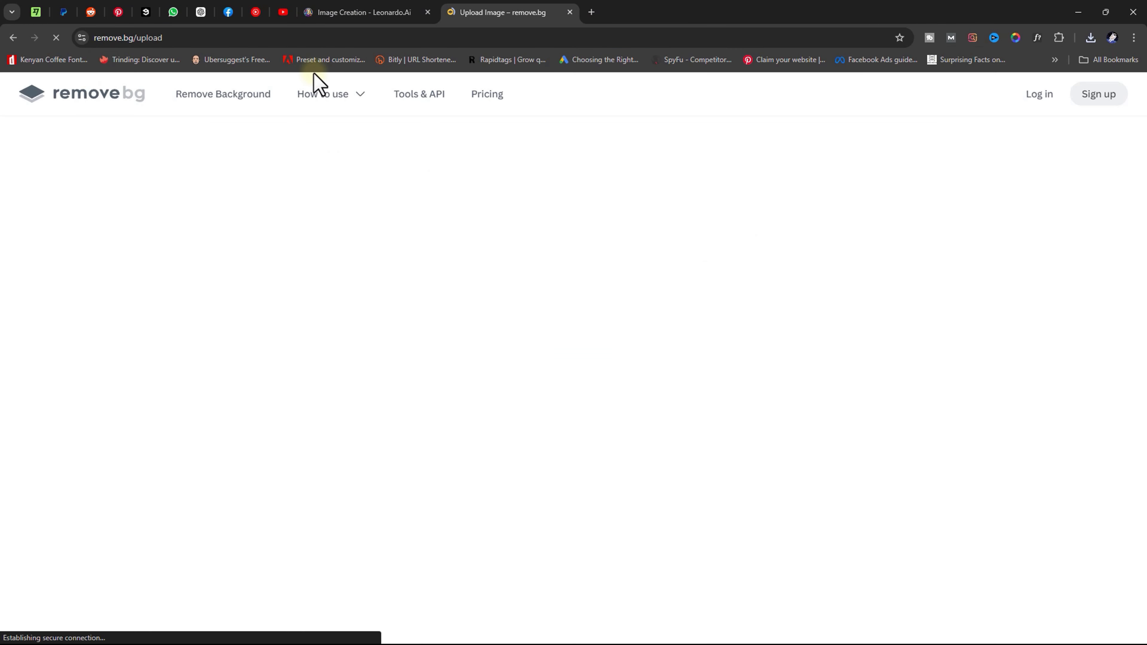
Upload the back-view boy and hotel guard images for background removal, downloading the 666 × 375 px cutout.
click(572, 348)
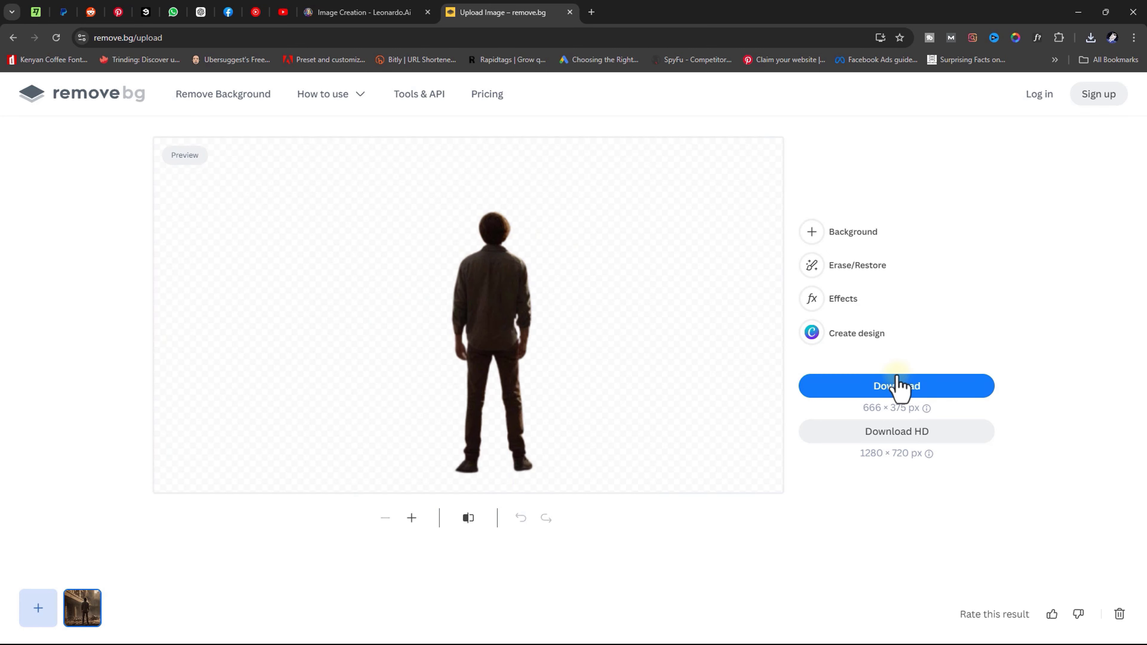
click(893, 389)
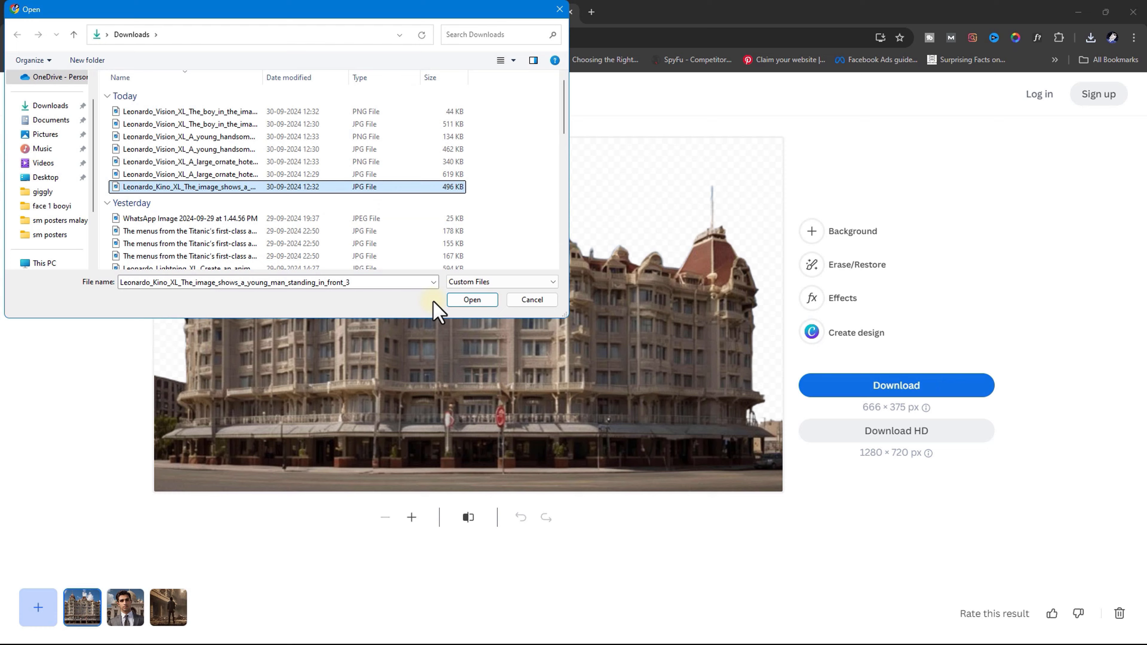
click(452, 300)
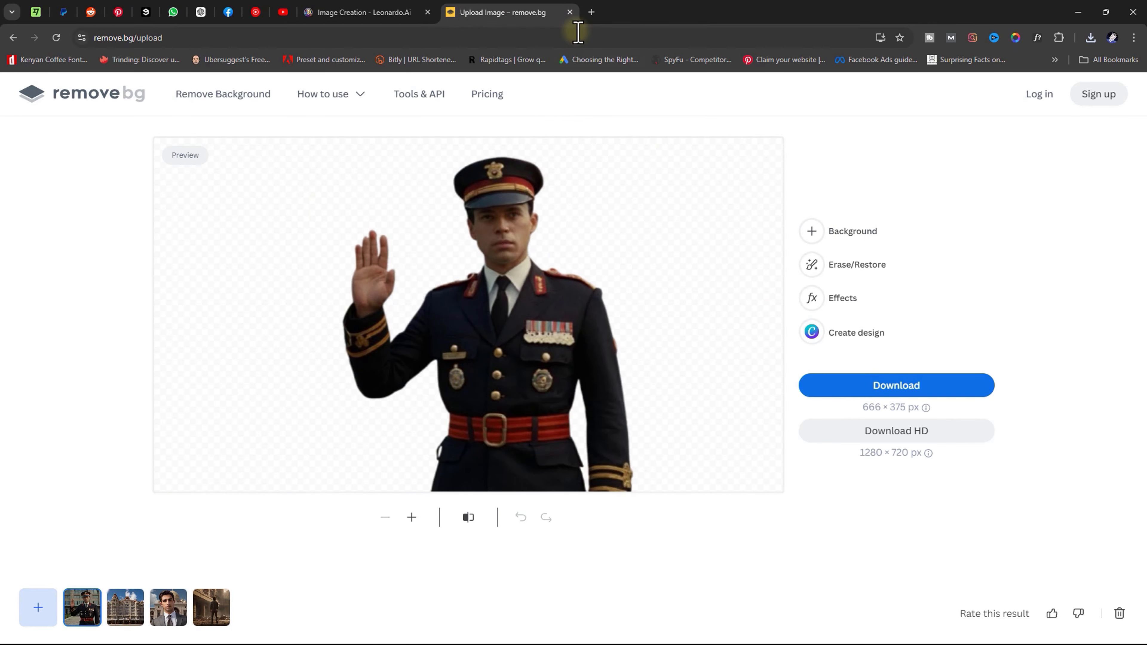
click(571, 13)
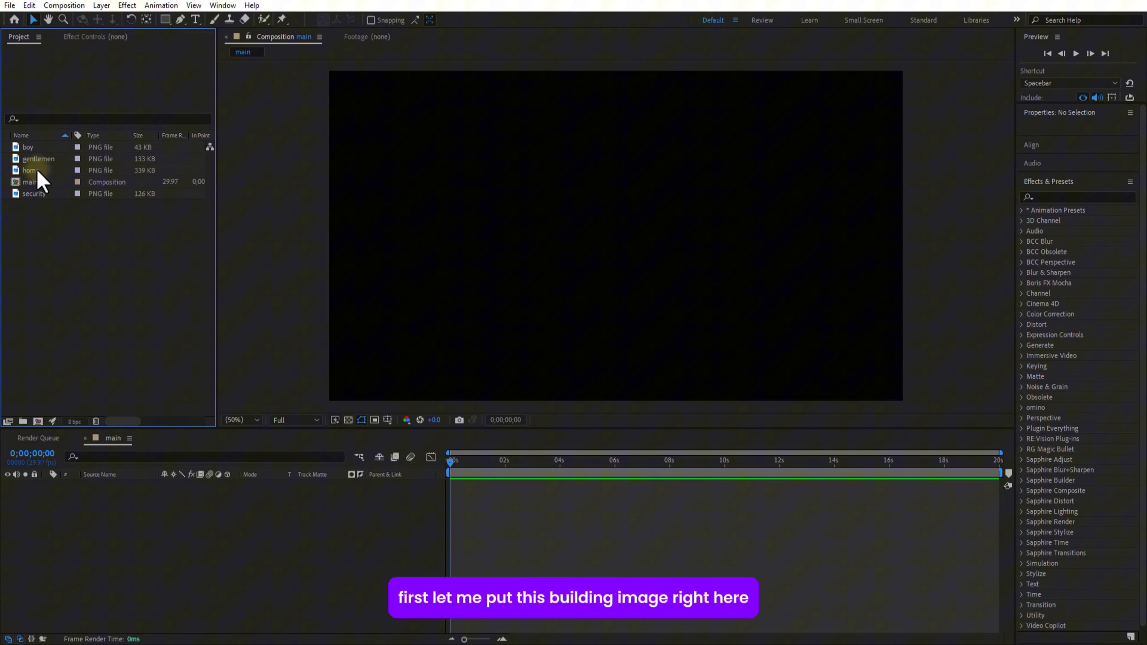
In After Effects, add the home image to the main composition and scale it to 289% to fill the frame.
click(36, 171)
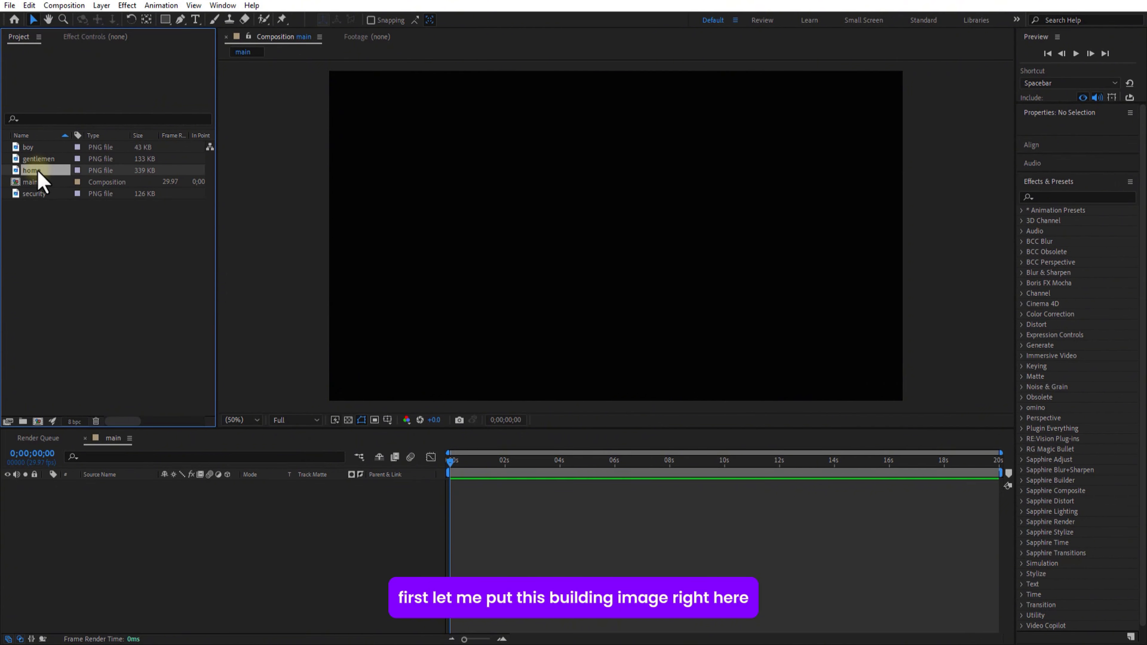
drag(135, 493, 120, 525)
key(s)
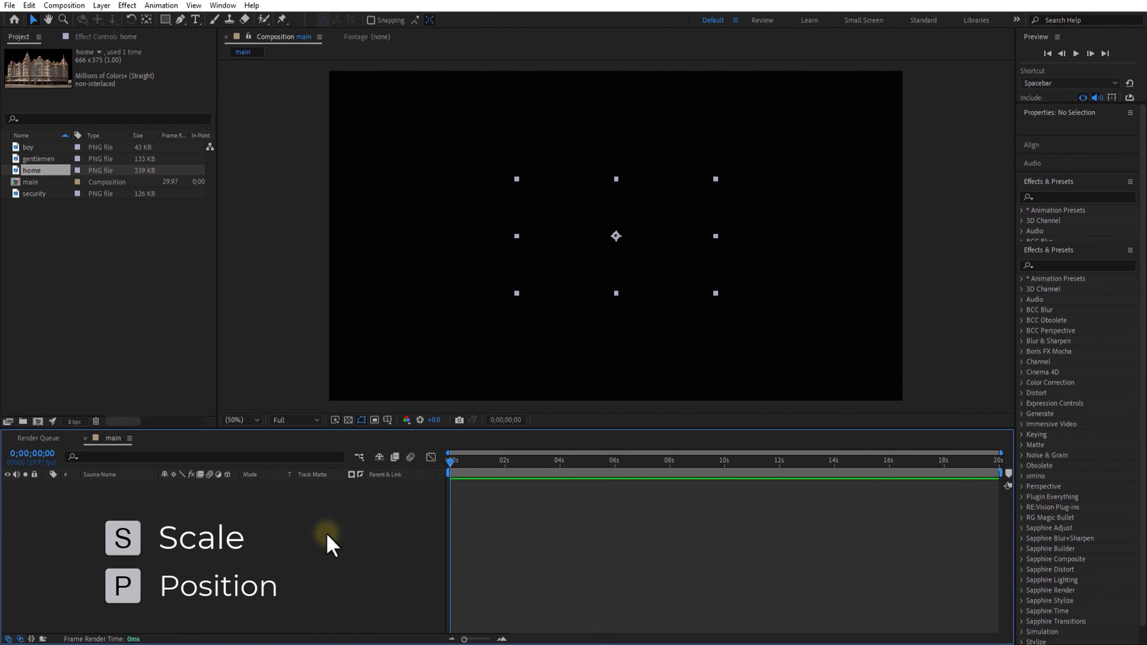
drag(181, 496, 289, 487)
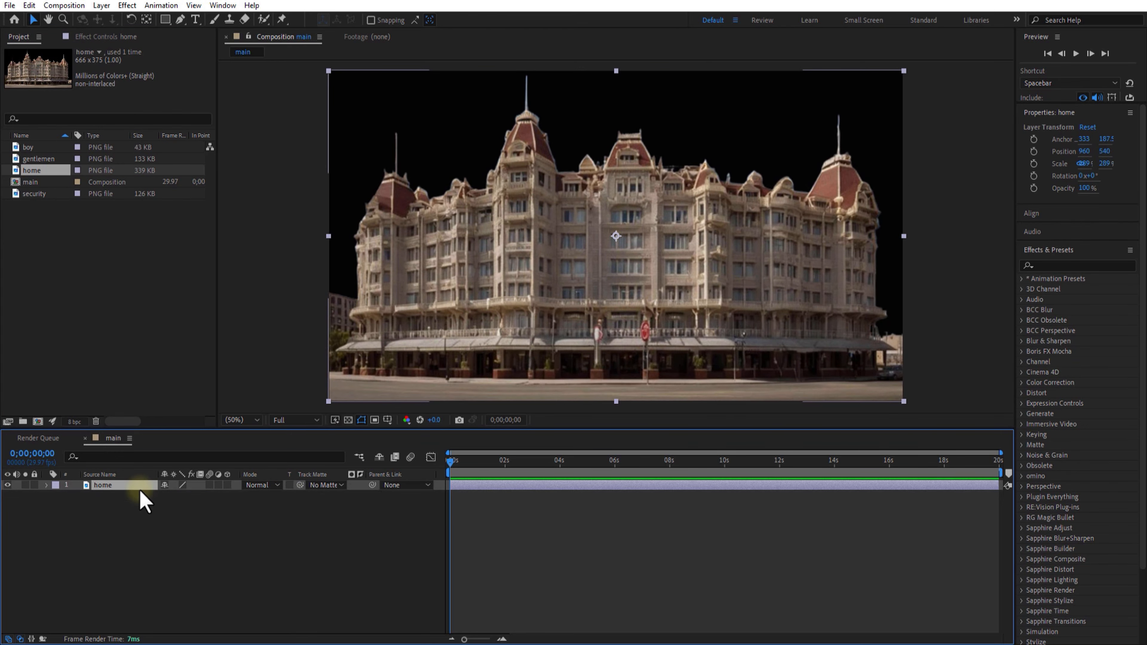
Add the 857143 cloud video above the home layer and scale it to 150% to fill the frame.
drag(44, 147, 83, 434)
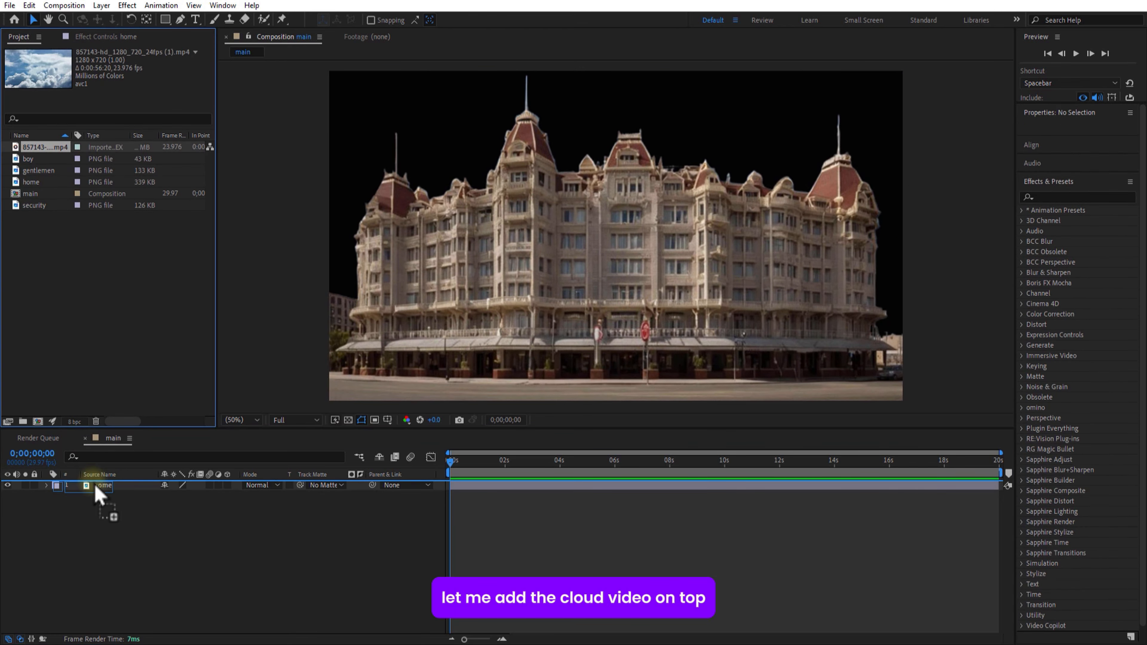
drag(99, 496, 100, 497)
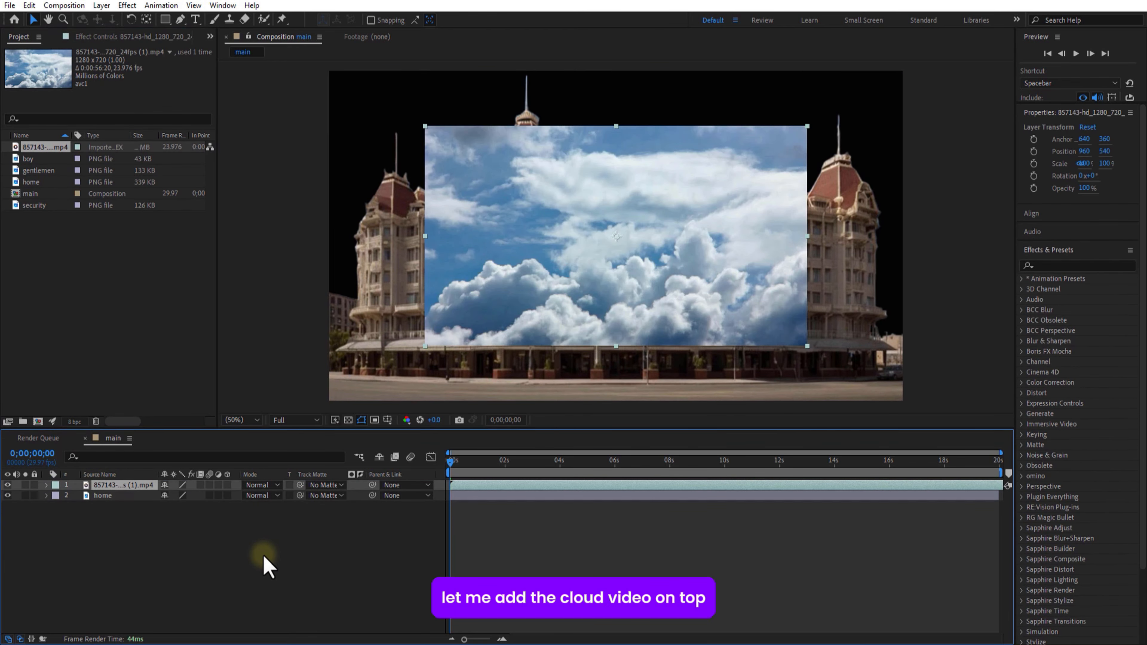
key(s)
drag(183, 496, 206, 490)
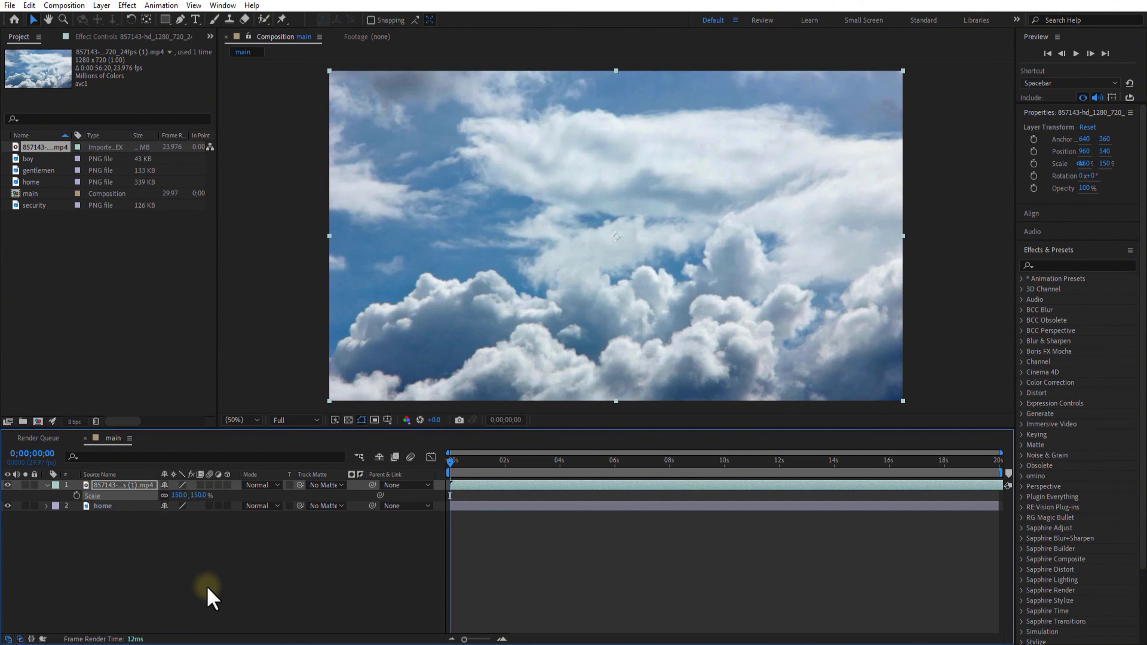
click(207, 586)
key(s)
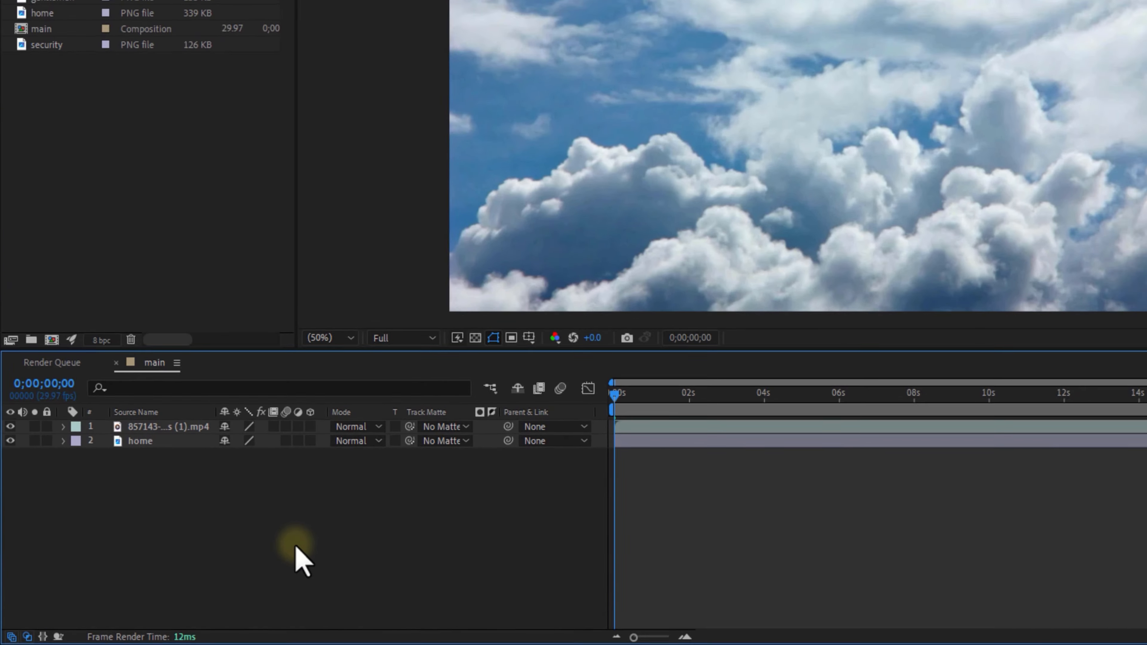
Make the cloud video and home layers 3D, and hide the home layer in the main composition.
click(310, 426)
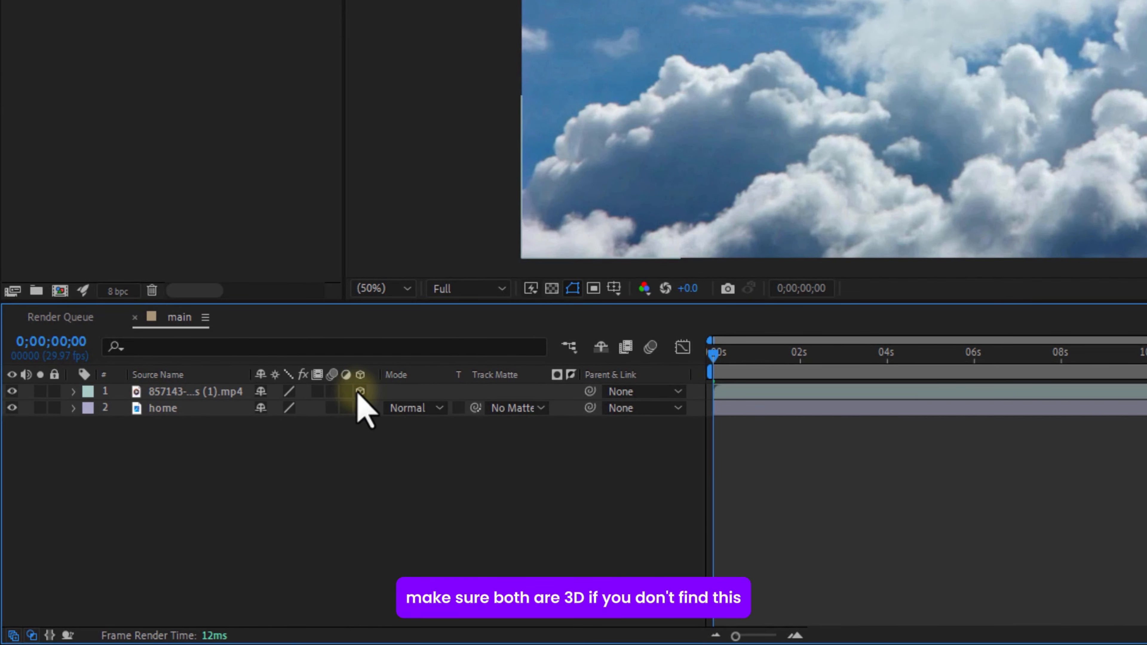
click(360, 409)
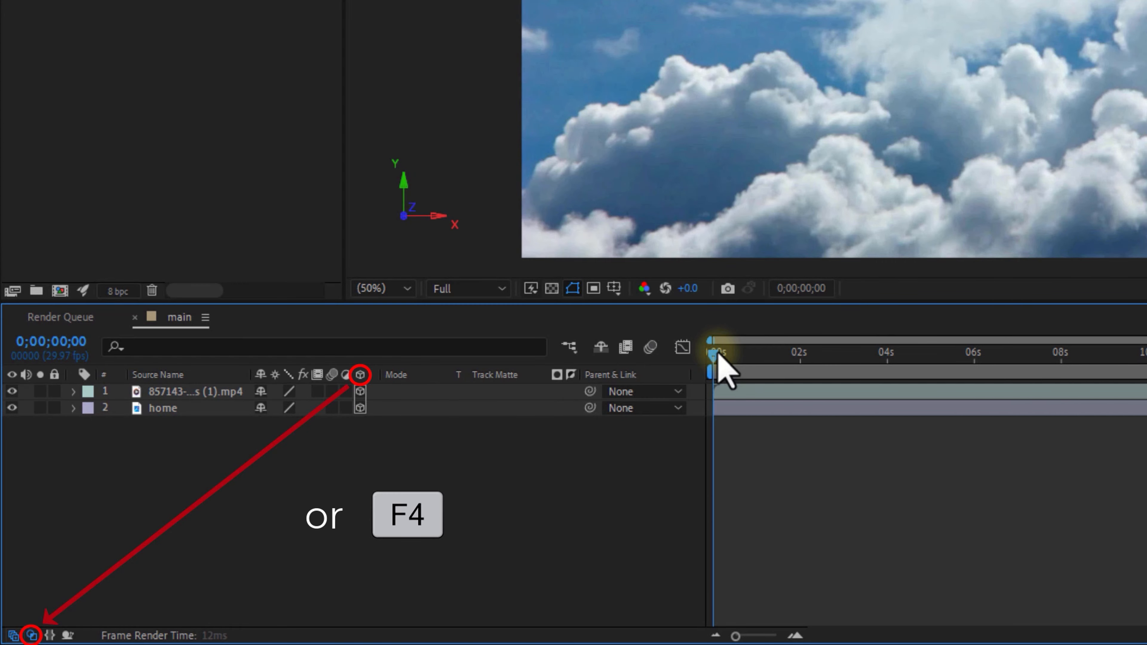
drag(718, 352, 960, 364)
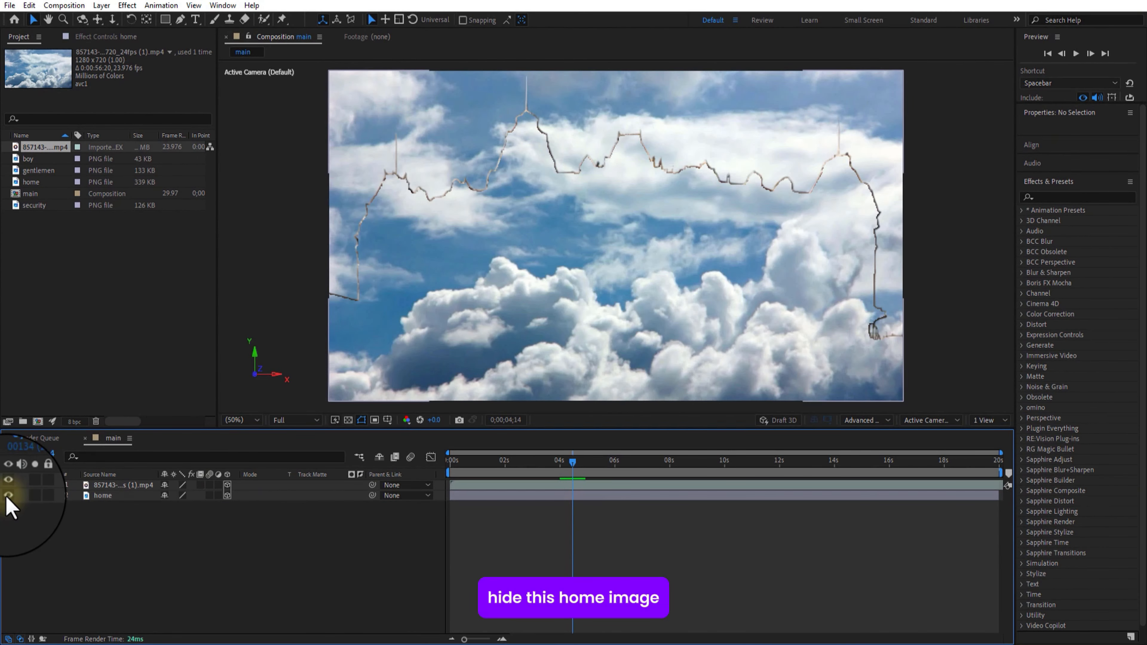
click(7, 496)
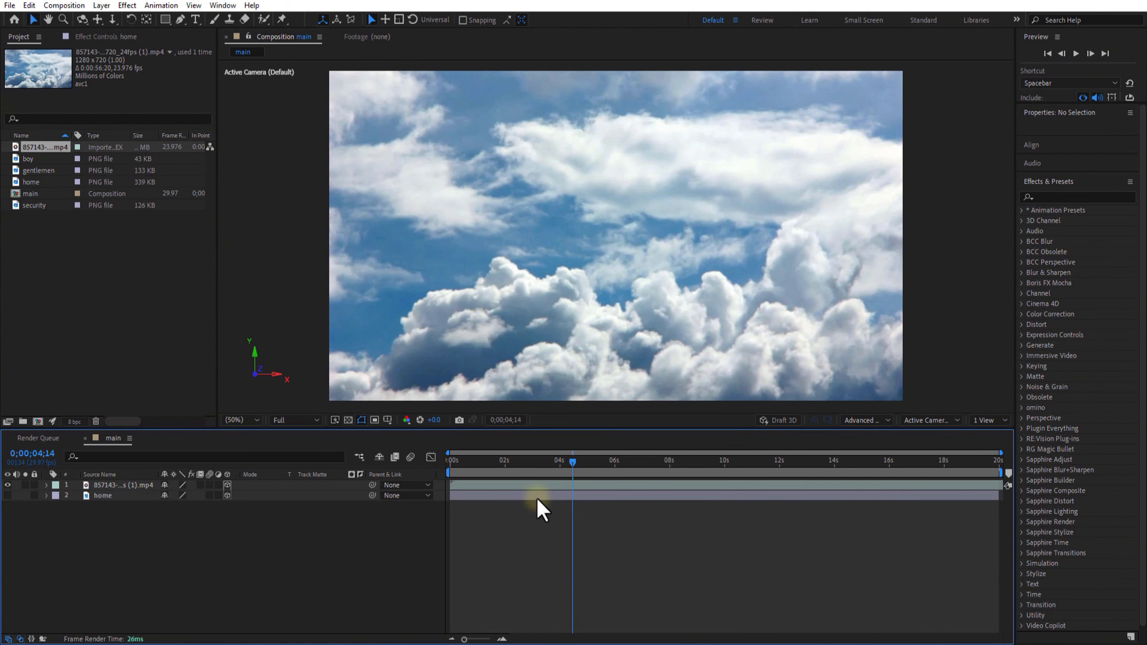
drag(578, 465, 680, 466)
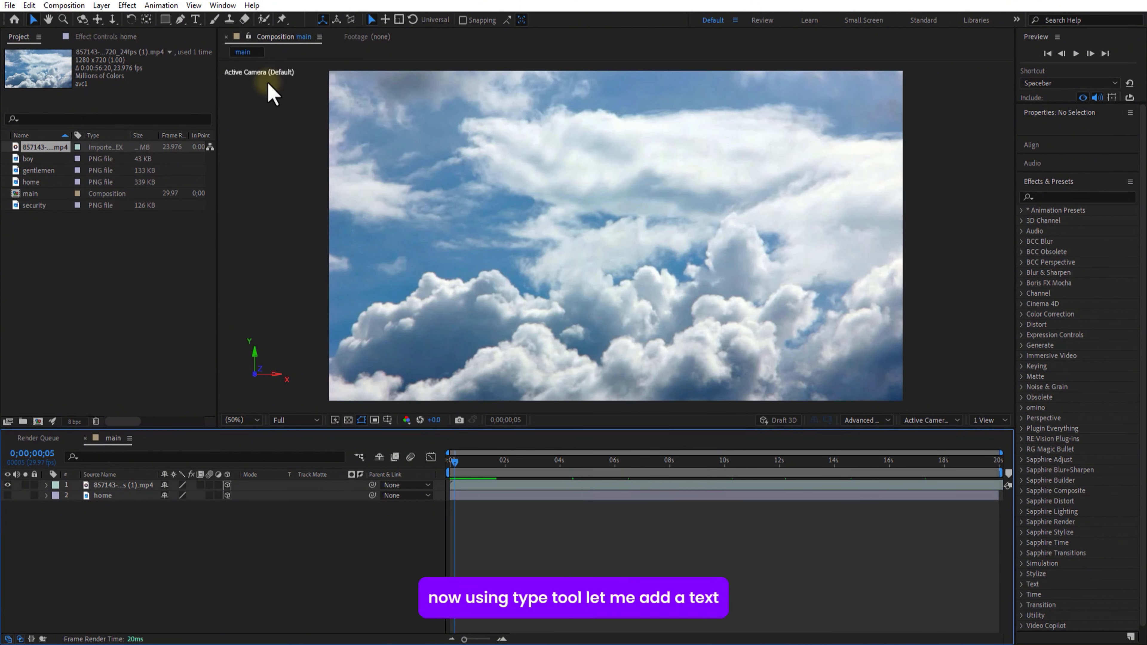
Create a text layer reading 1922 over the clouds with the Type tool.
click(198, 22)
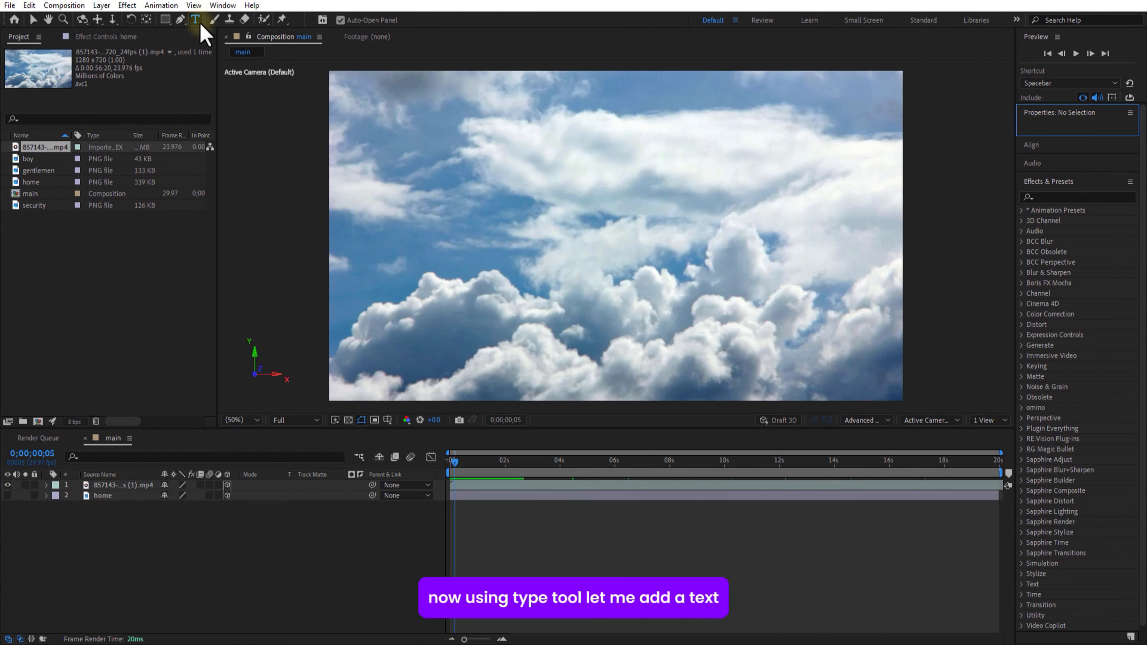
click(564, 224)
text(1922)
key(Escape)
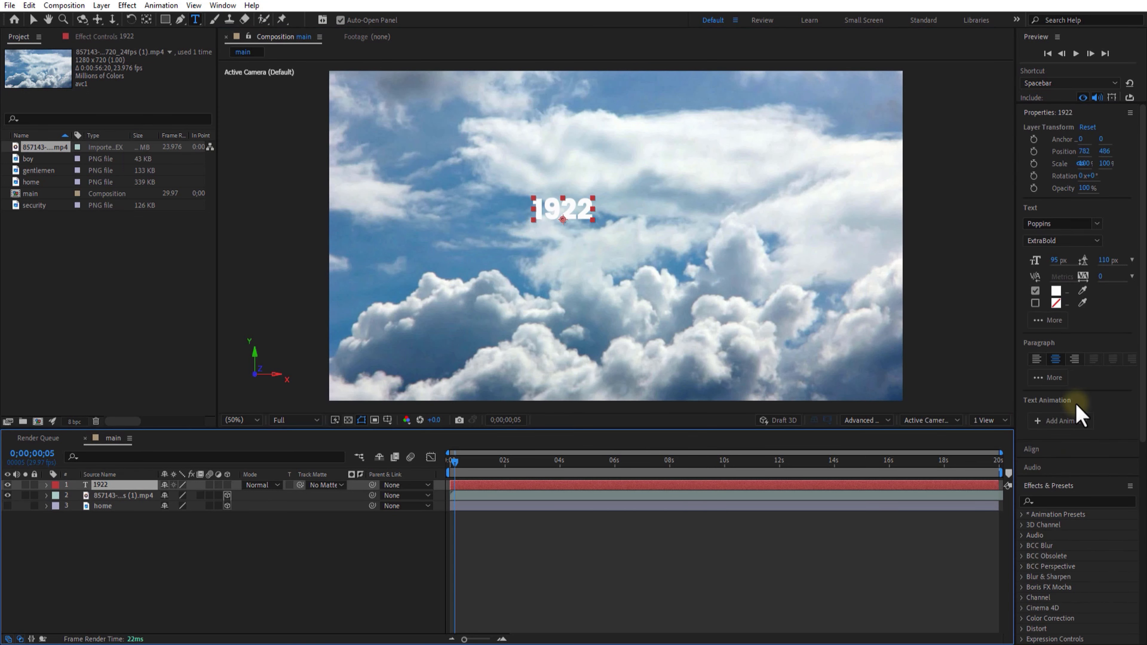
Center the 1922 text horizontally and vertically in the composition and scale it up to about double its size.
click(1034, 449)
click(1049, 162)
click(1110, 161)
click(108, 486)
key(s)
drag(184, 496, 252, 501)
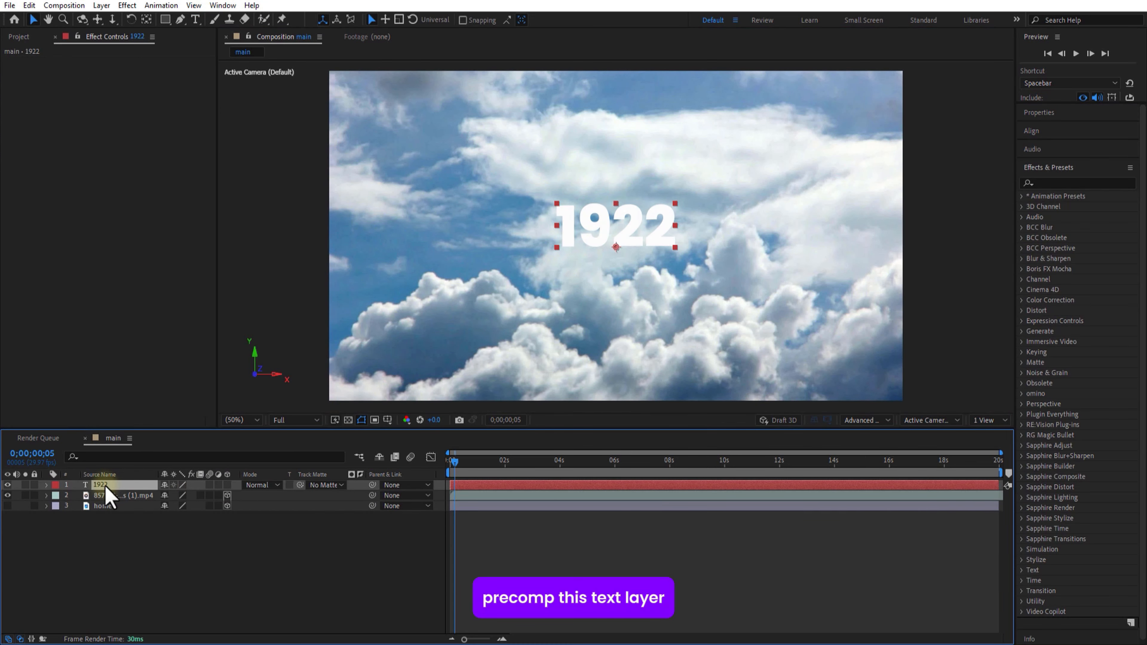
Pre-compose the 1922 text layer into a new composition named text, moving all attributes into it.
right_click(107, 485)
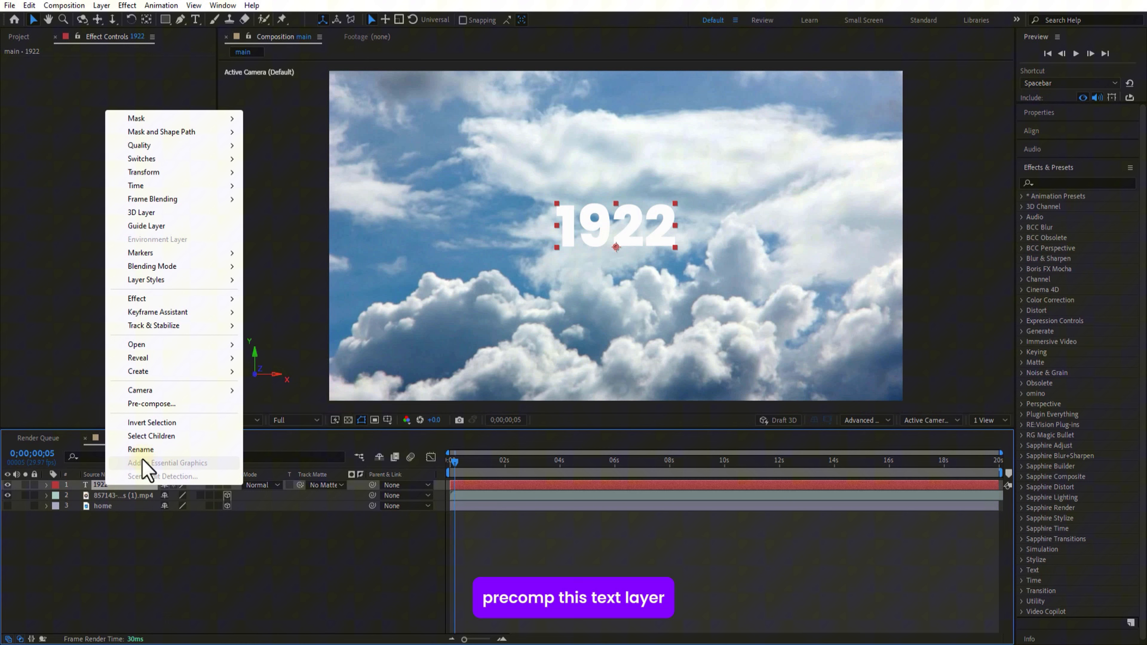
click(152, 405)
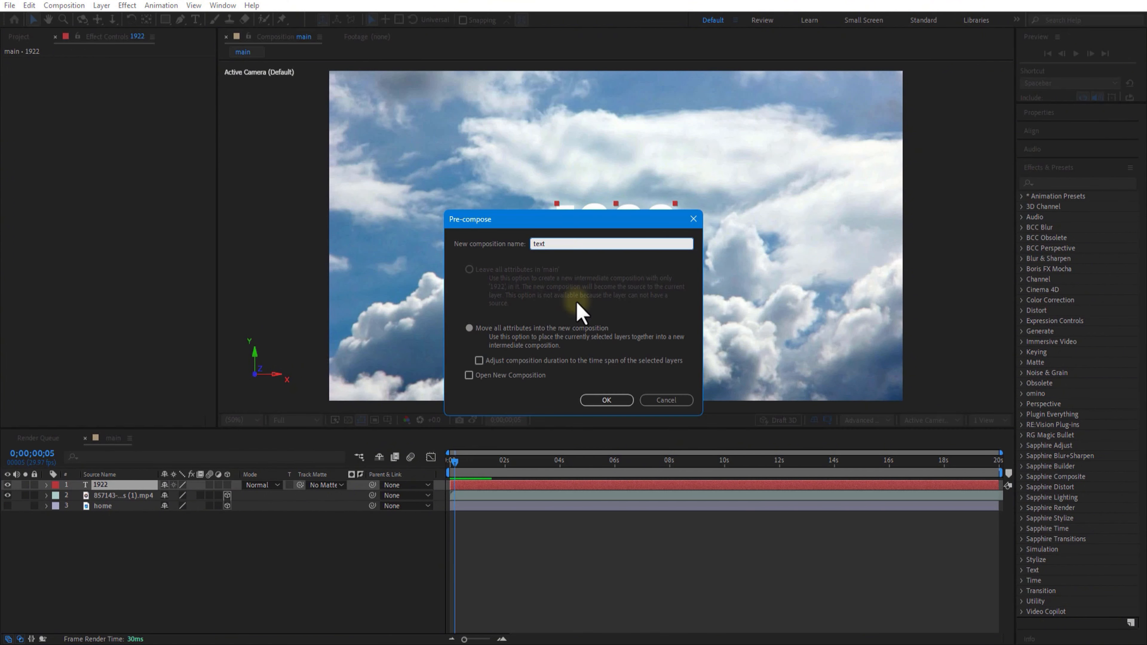
click(601, 400)
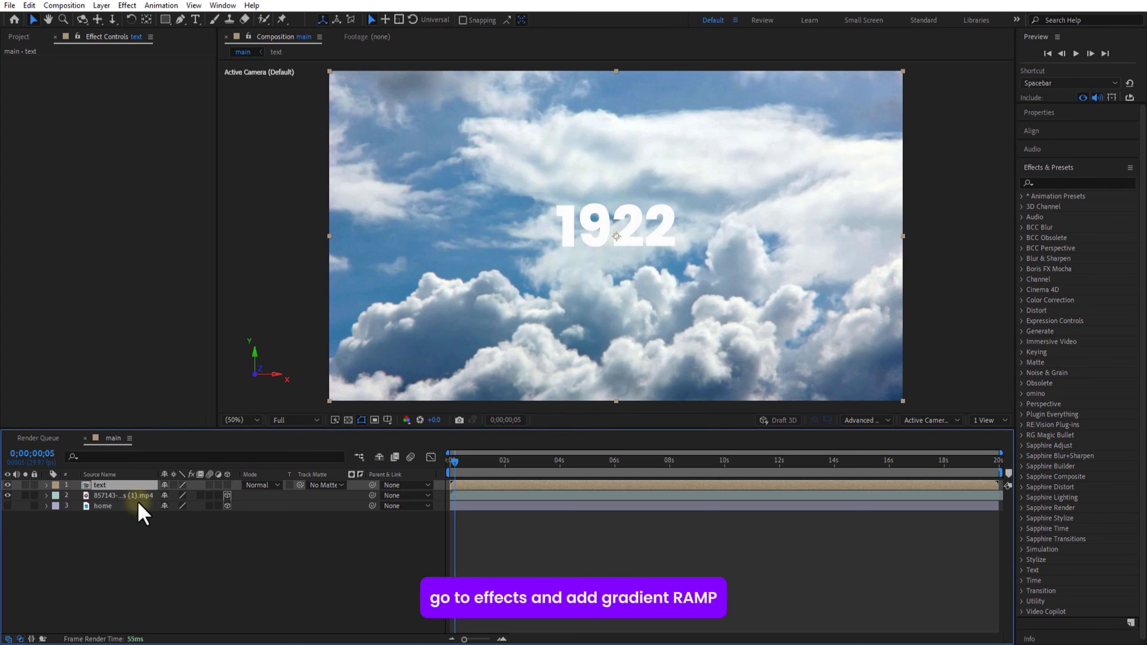
Apply the Gradient Ramp effect to the text precomp and make that layer 3D.
click(1050, 182)
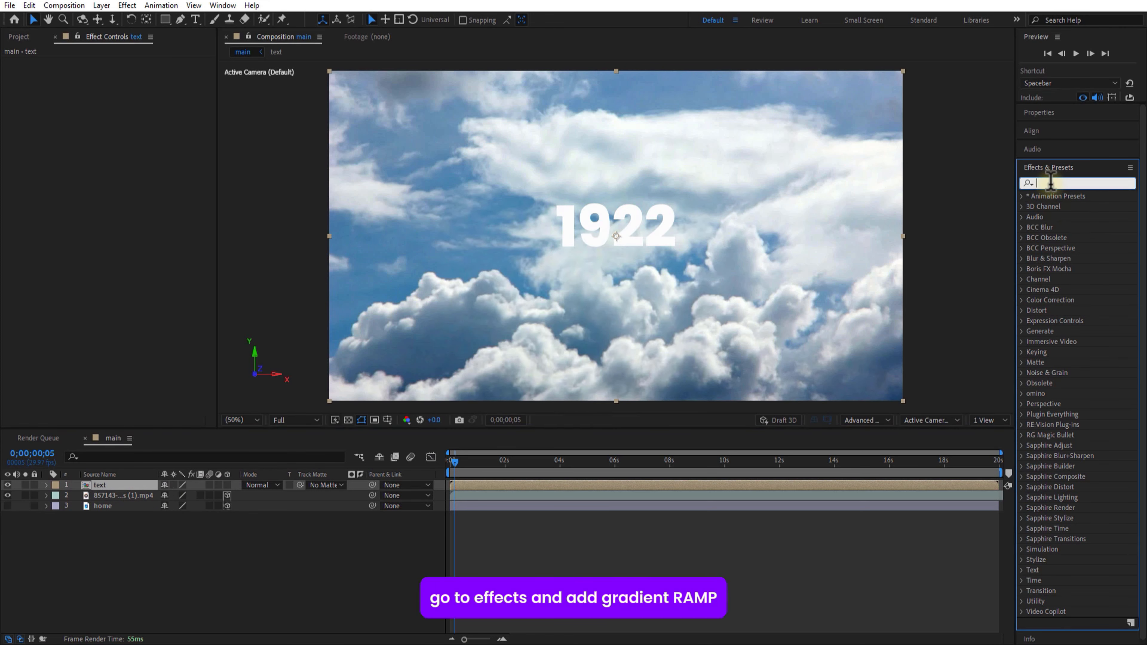
text(ramp)
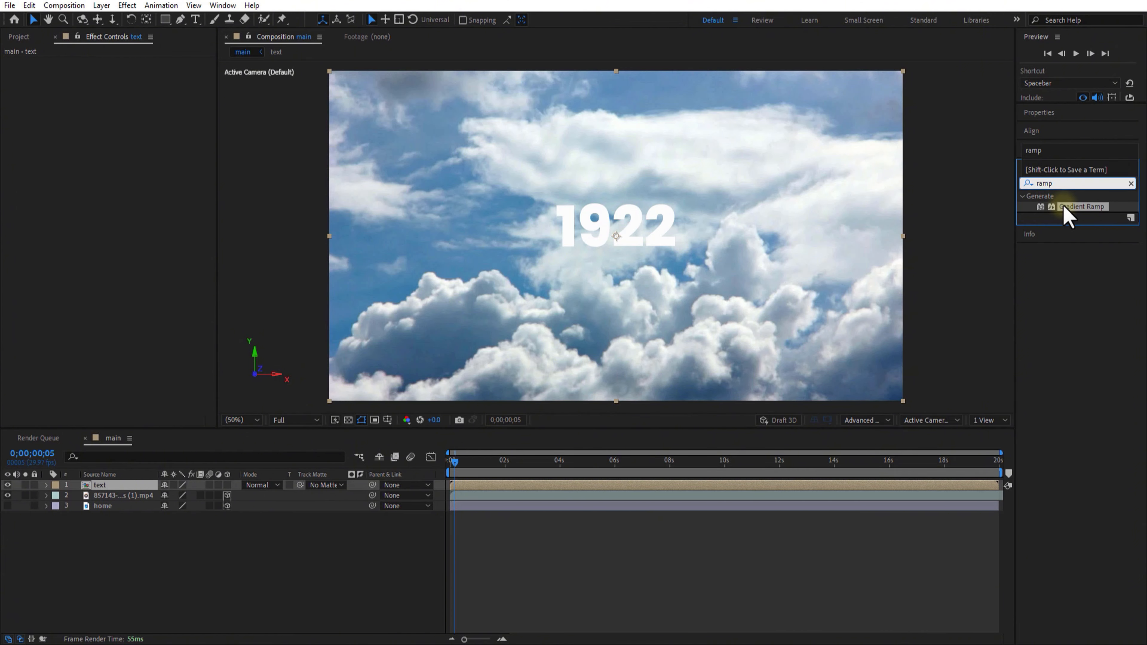
drag(1065, 207, 98, 488)
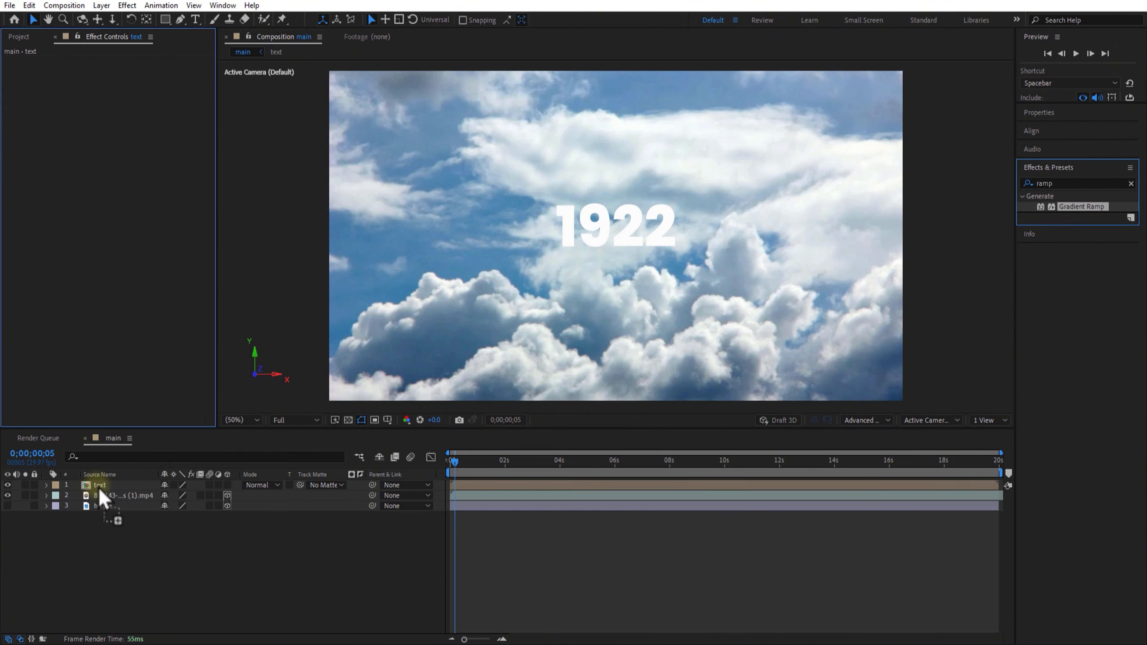
click(227, 485)
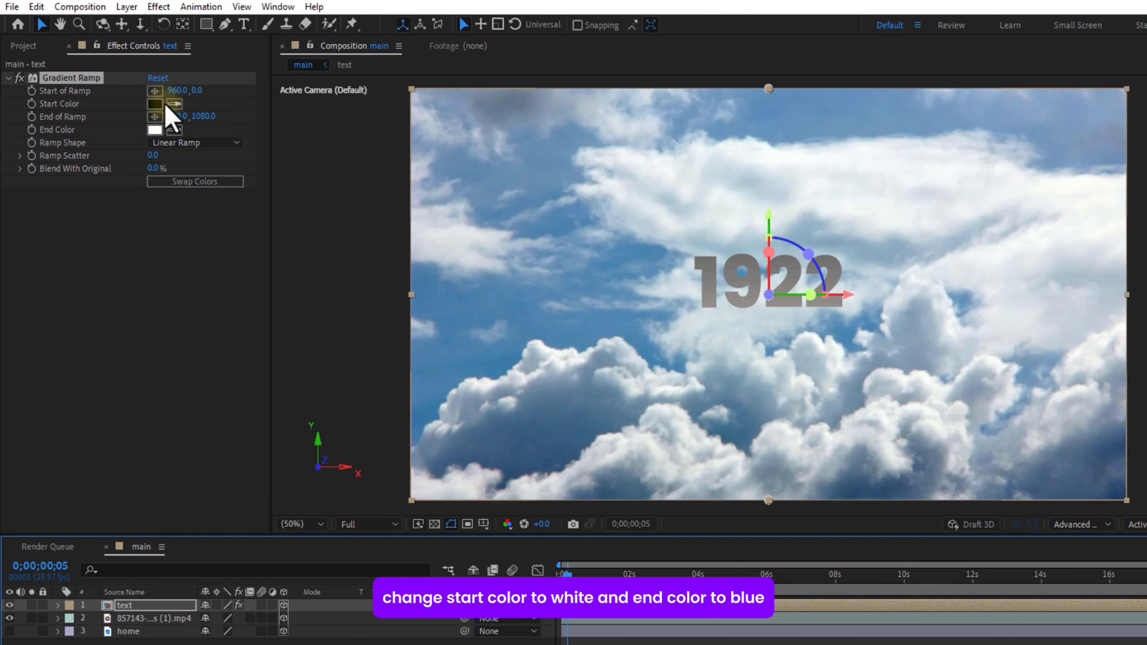
Set the Gradient Ramp's end color to a blue sampled from the sky and its start color to white.
click(155, 130)
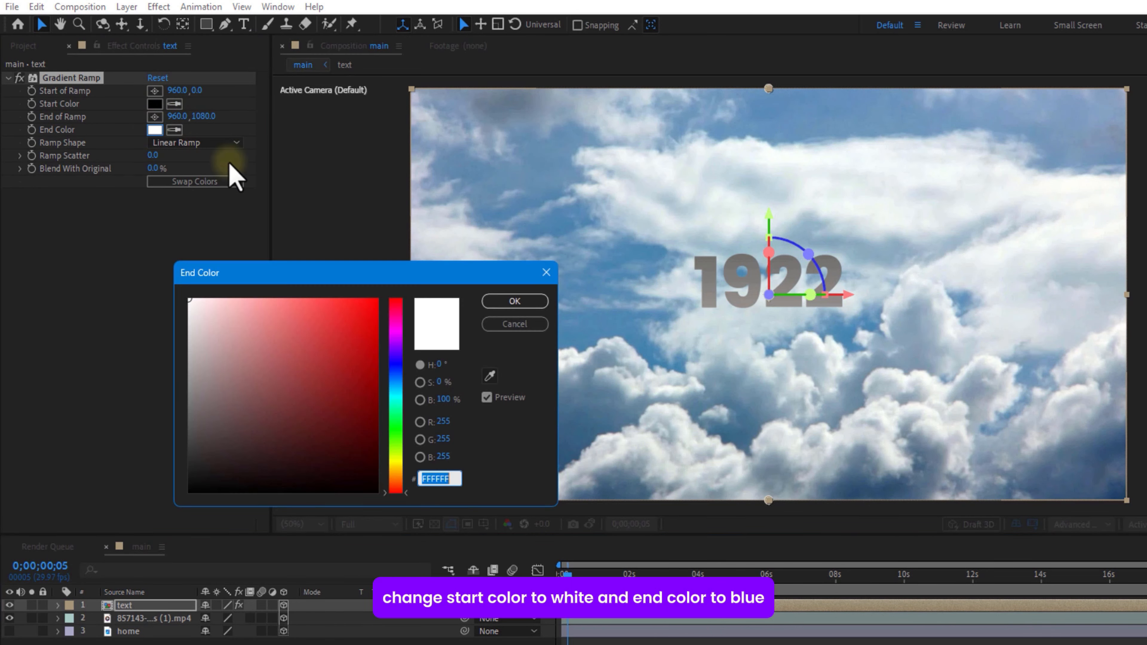
click(490, 375)
click(607, 303)
click(514, 301)
click(155, 103)
click(191, 336)
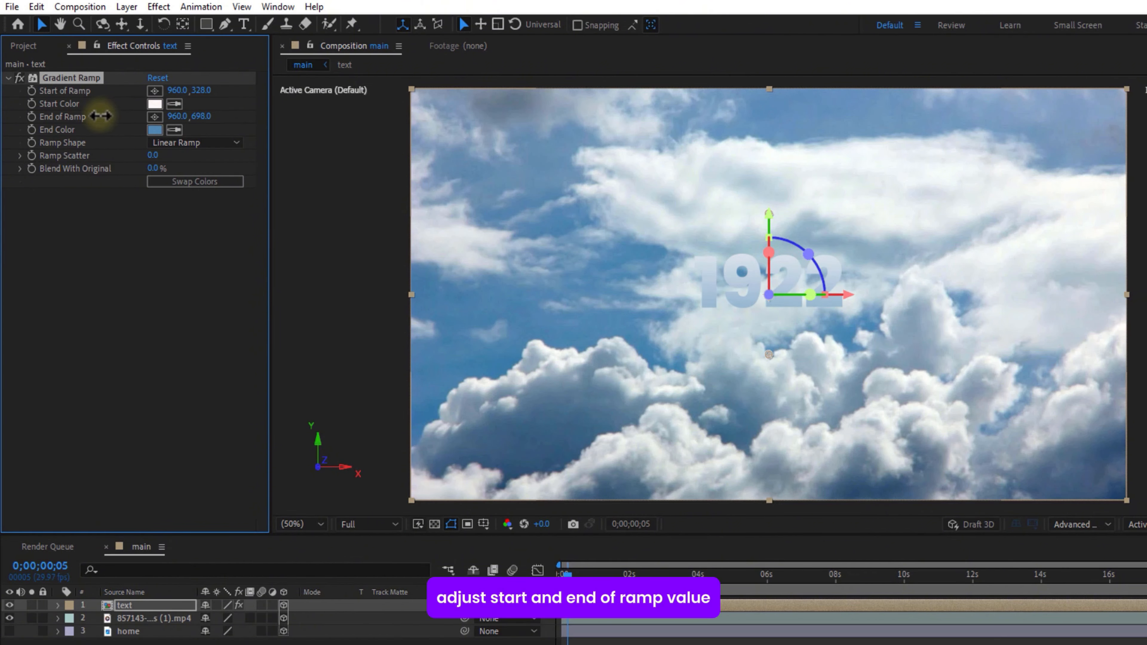
Set the Gradient Ramp's start point to 960, 426 and its end point to 960, 642.
drag(200, 116, 156, 118)
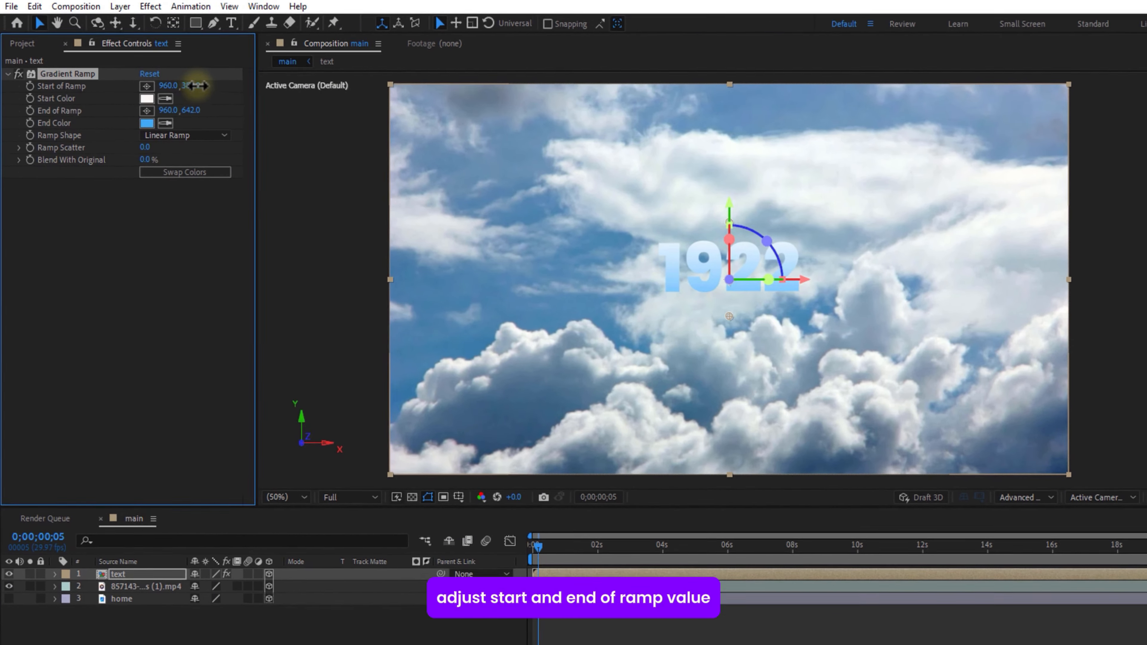
drag(205, 90, 190, 70)
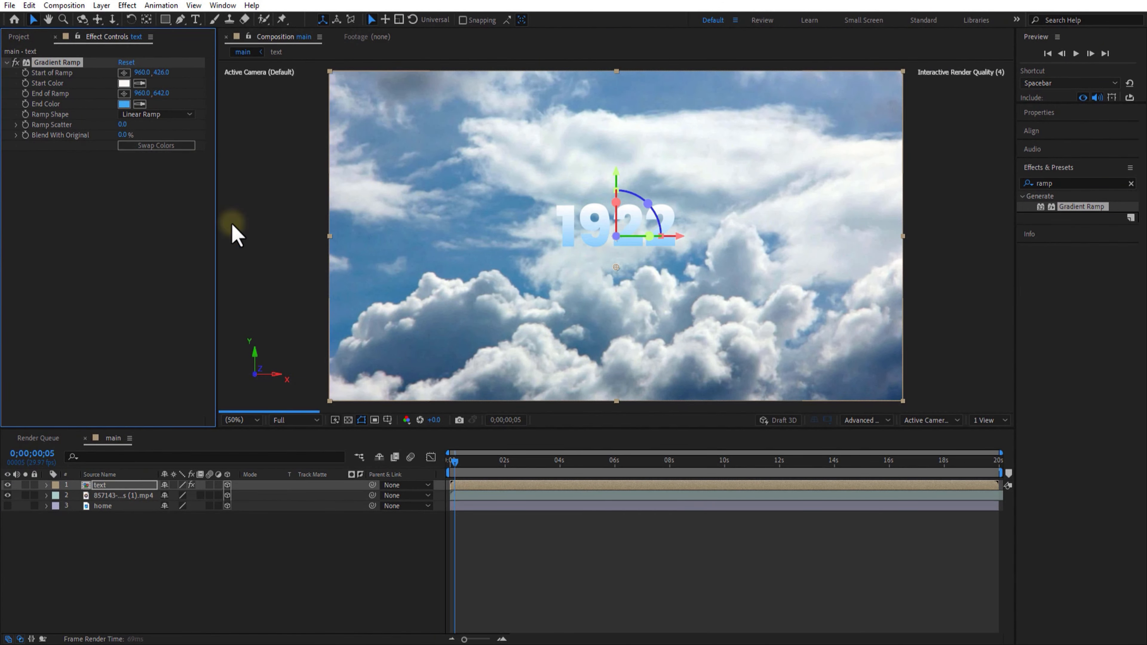
click(204, 586)
Find the Drop Shadow effect and apply it to the text precomp.
click(1071, 181)
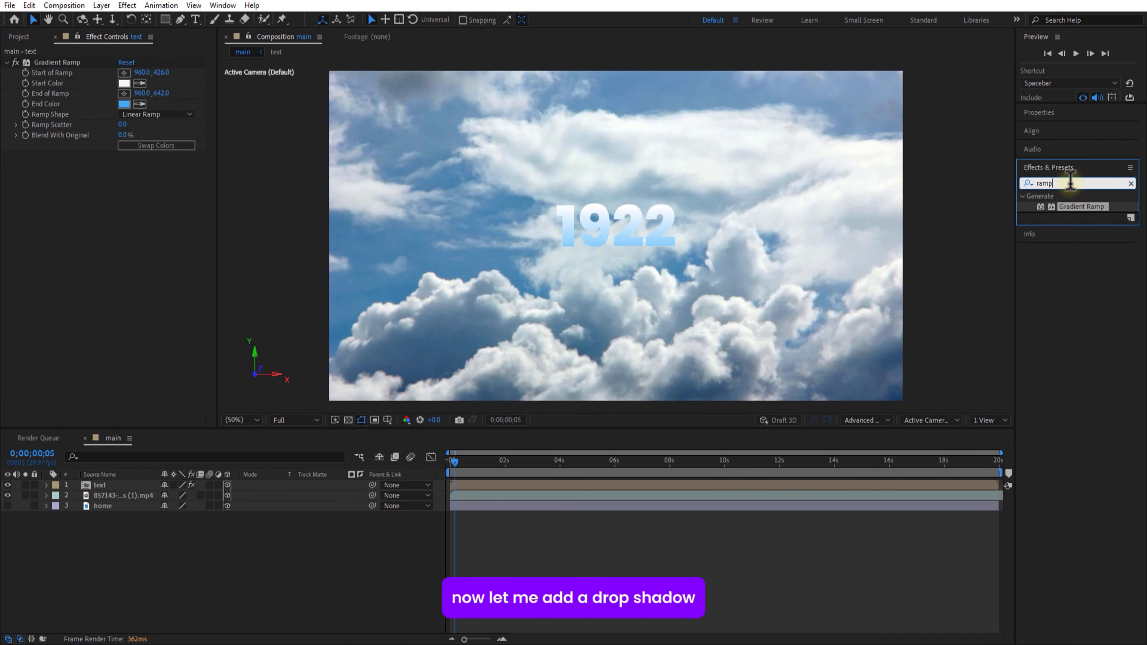
key(BackSpace)
key(BackSpace)
key(BackSpace)
key(BackSpace)
text(drop)
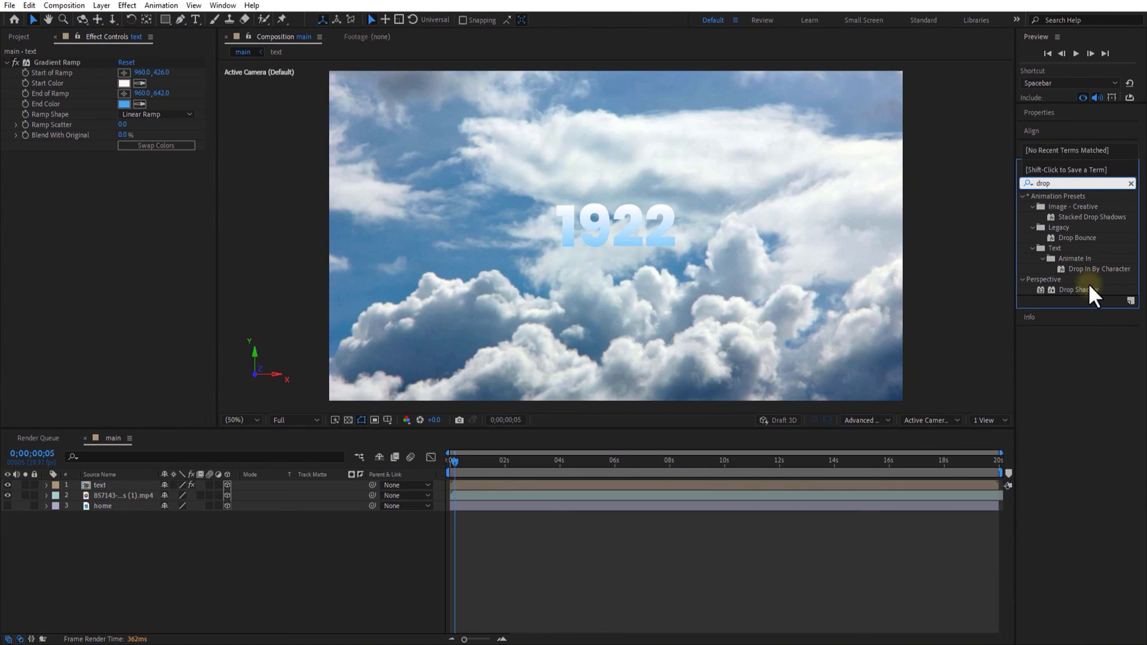
click(1088, 290)
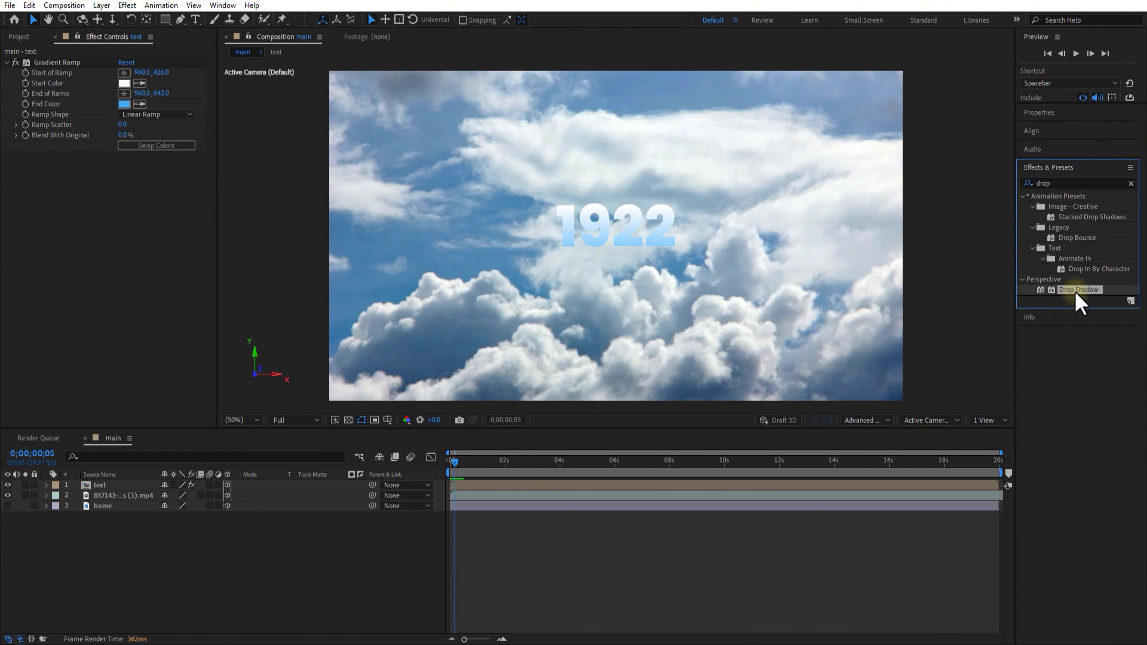
drag(157, 476, 146, 488)
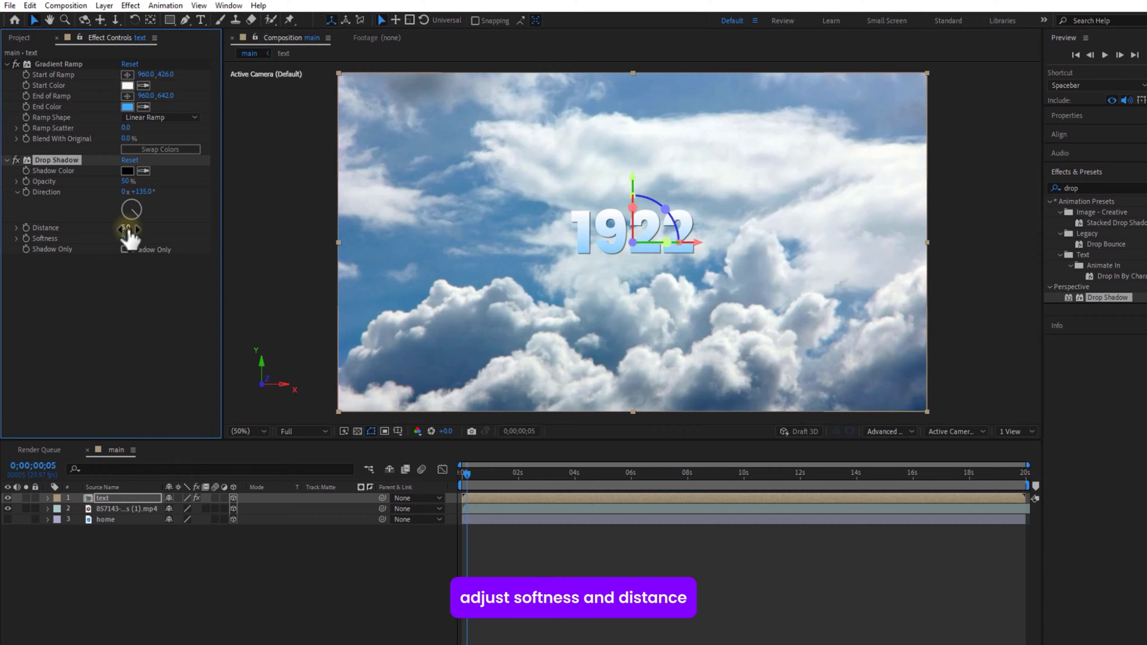
Set the Drop Shadow softness to 30 and preview the text over the moving clouds.
drag(123, 232, 151, 227)
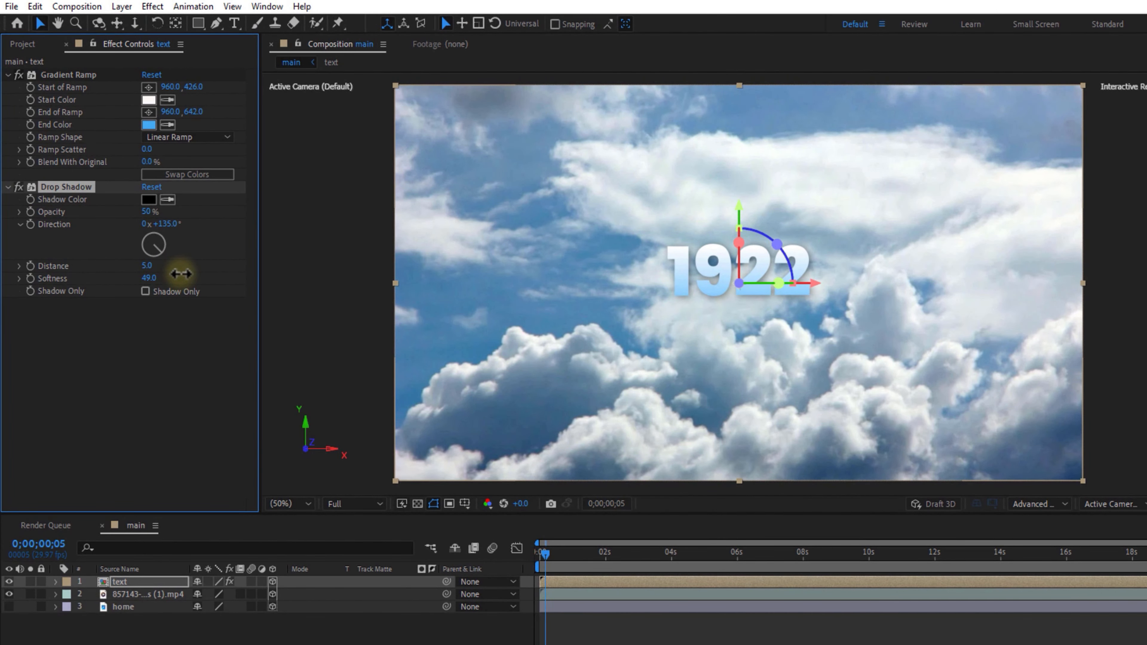
click(398, 634)
drag(544, 557, 586, 560)
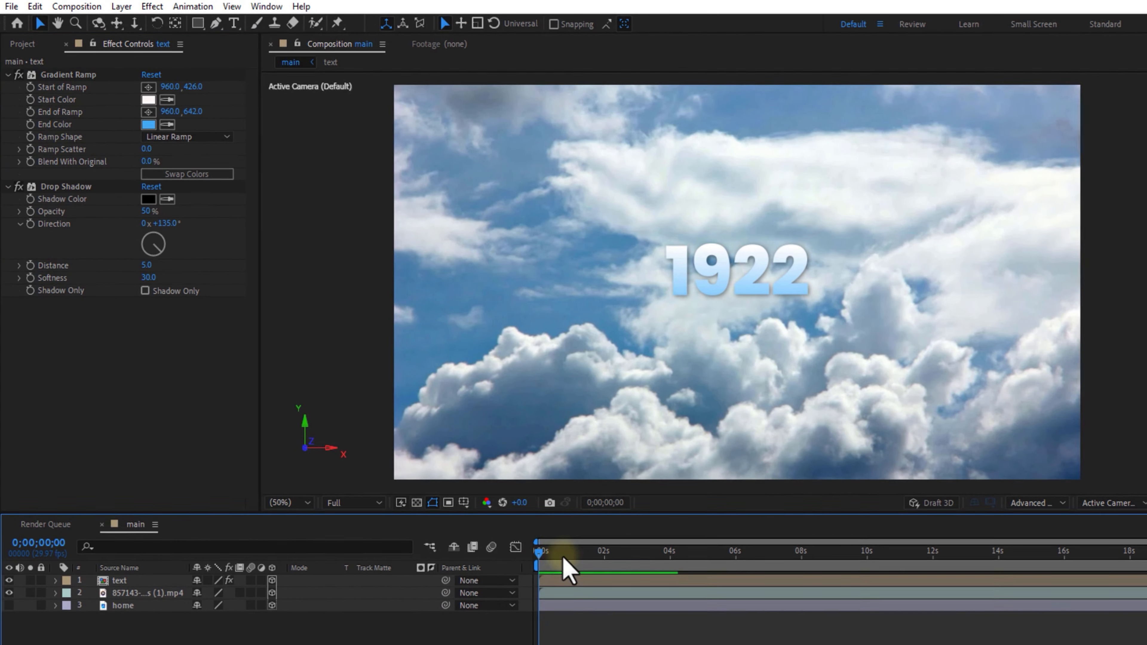
drag(562, 557, 601, 576)
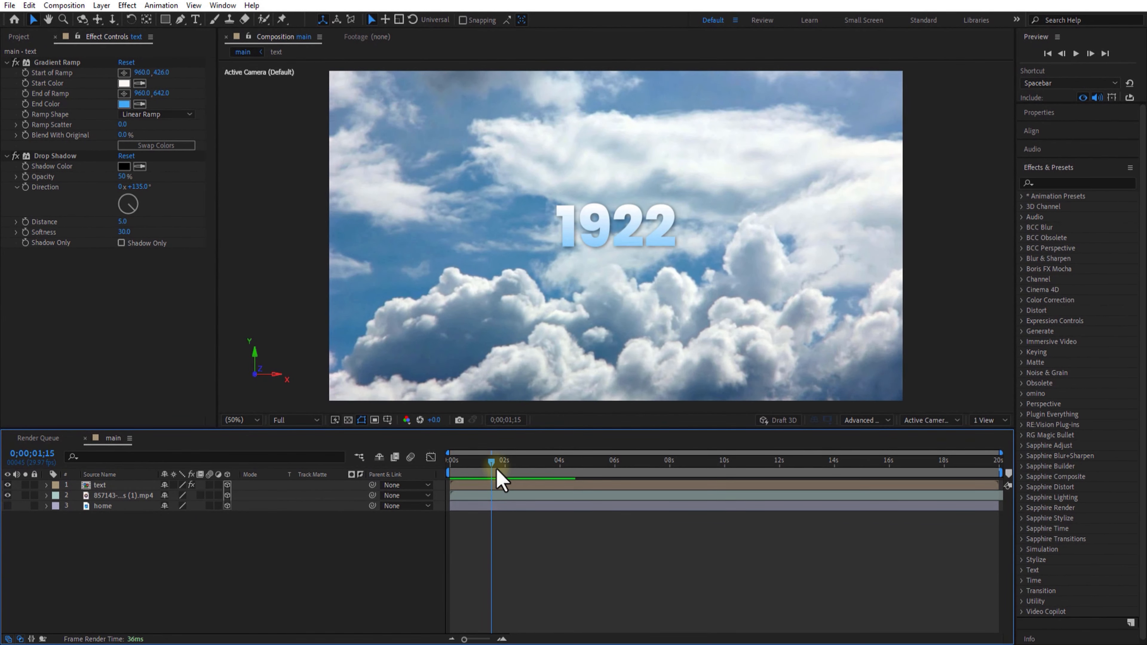
Open the text precomp and apply the Slide Up By Character preset to the 1922 layer from 0 s, previewing the animation.
click(454, 460)
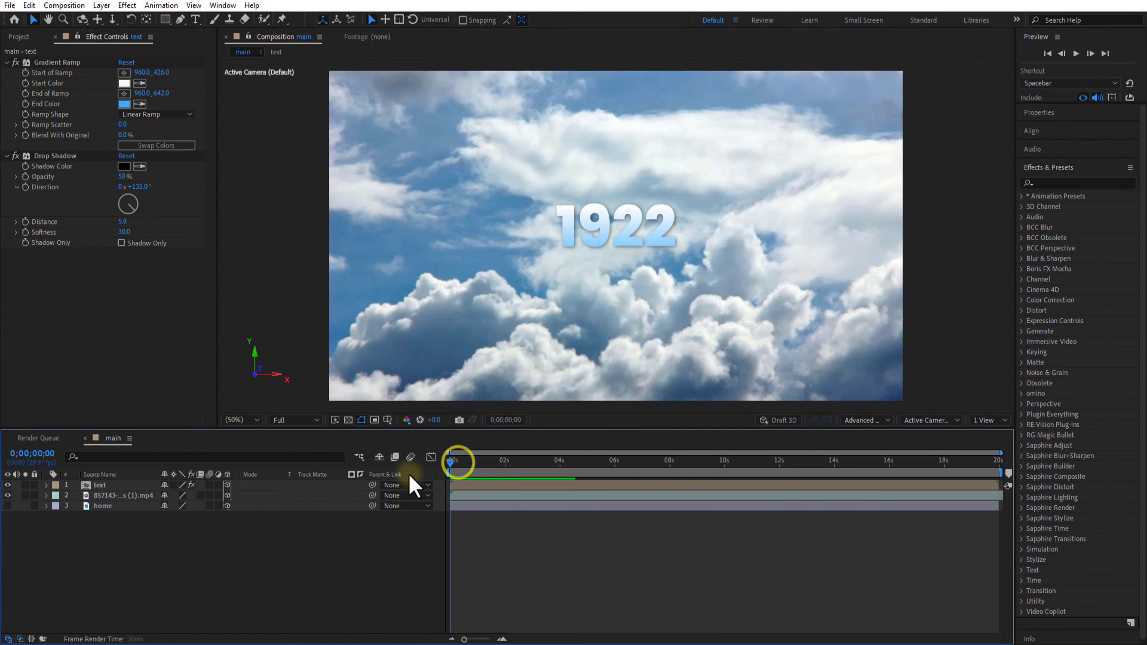
double_click(114, 486)
click(115, 487)
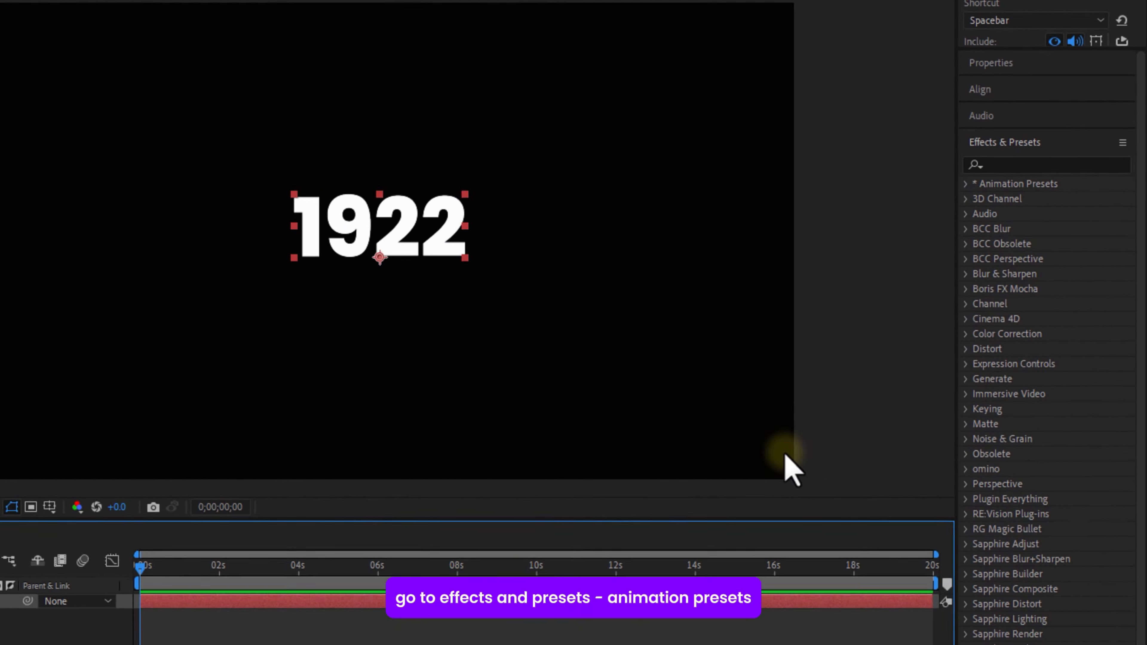
click(1066, 198)
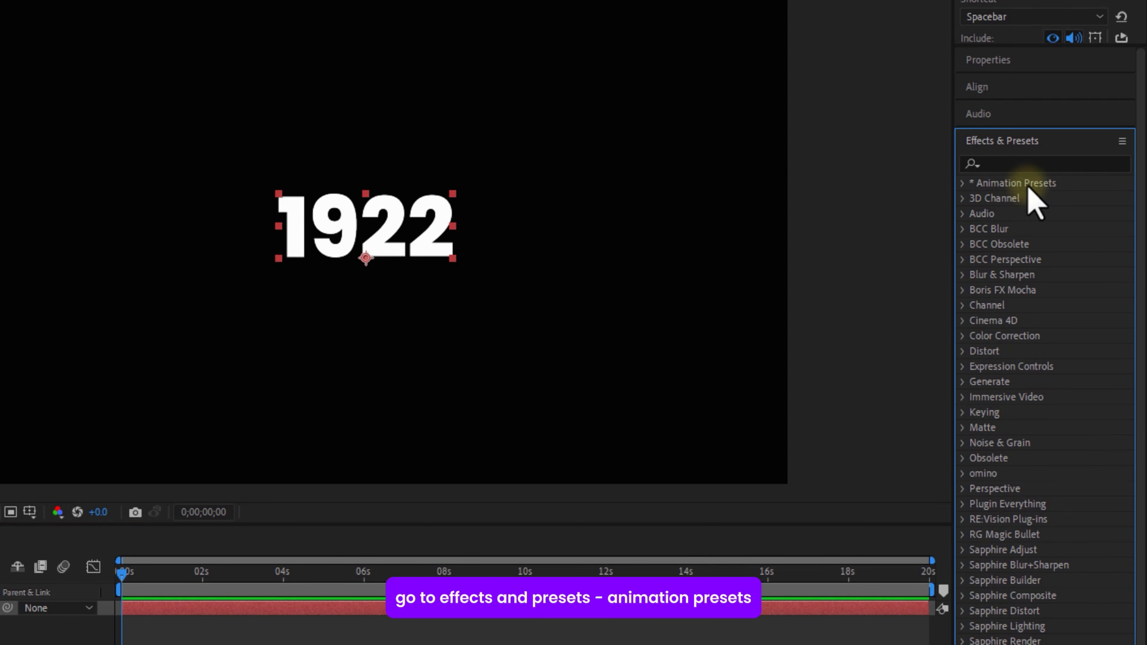
click(963, 183)
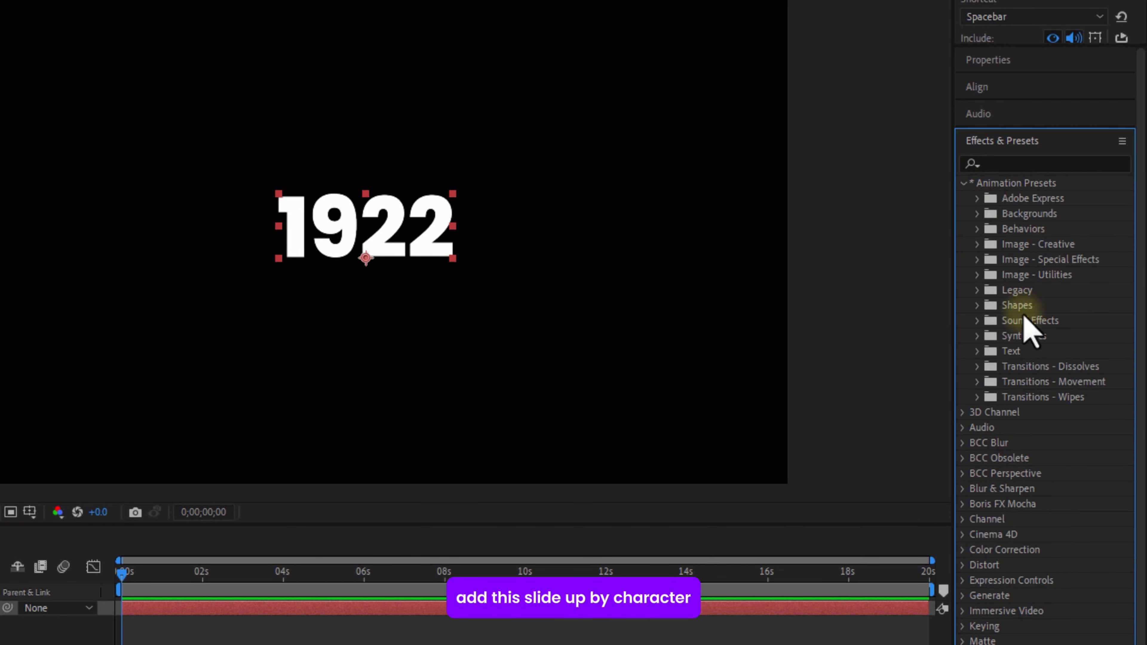
click(977, 351)
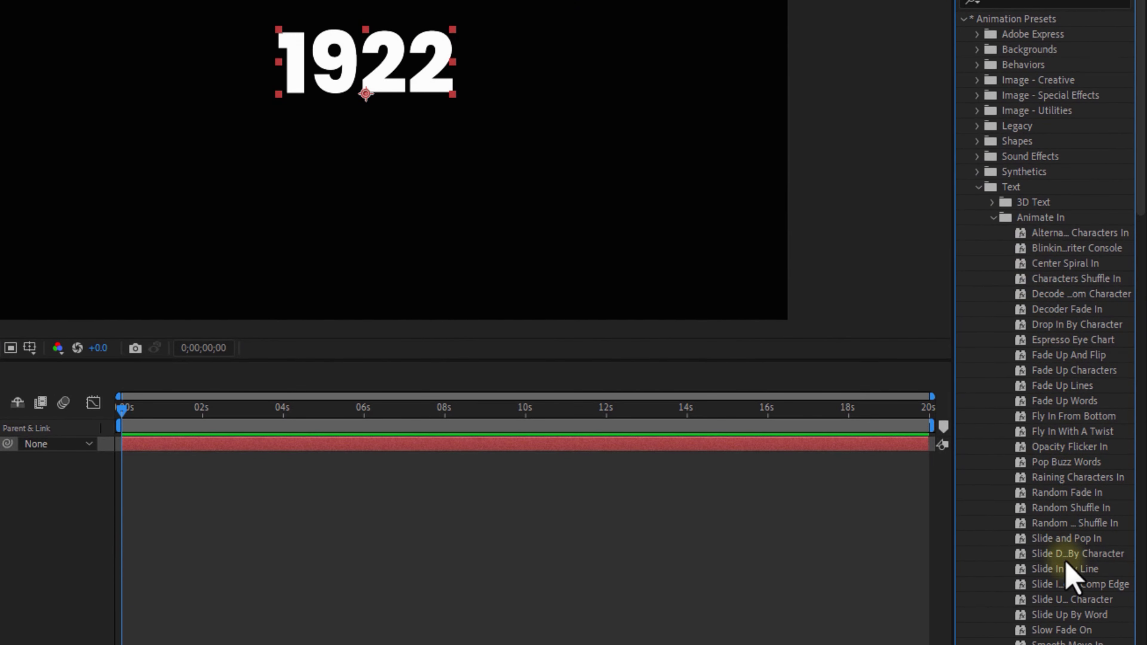
drag(1070, 614, 177, 477)
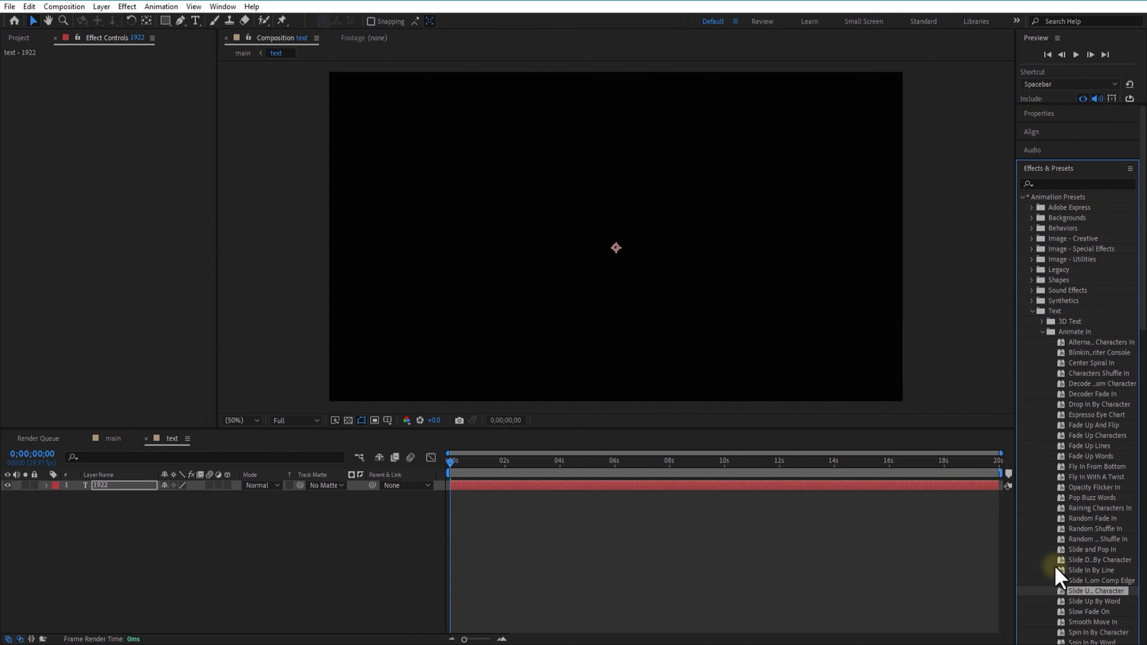
drag(1009, 533, 958, 538)
drag(453, 462, 505, 468)
drag(515, 470, 454, 474)
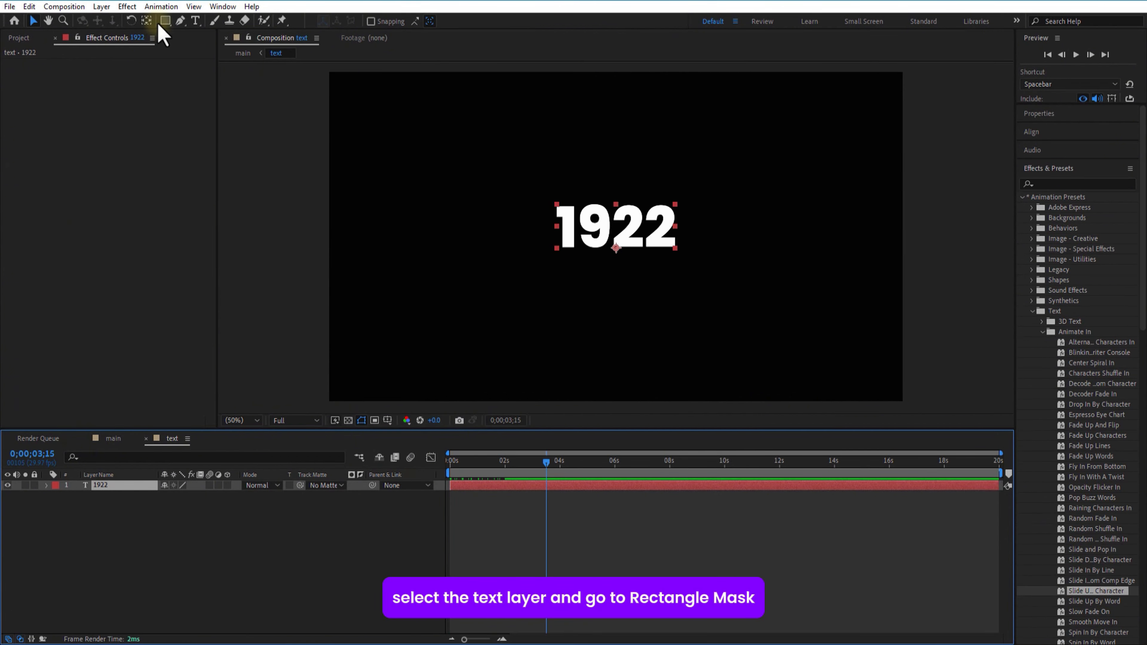
Draw a rectangular mask on the 1922 layer across the lower part of the text, slightly wider than it.
click(165, 20)
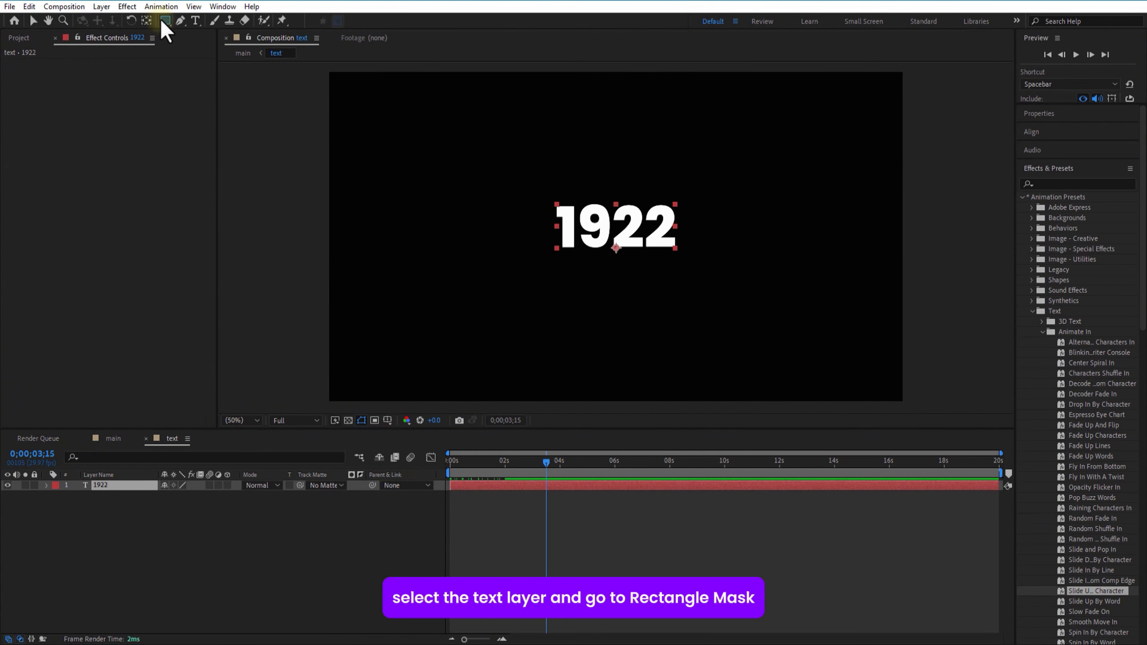
drag(548, 236, 685, 259)
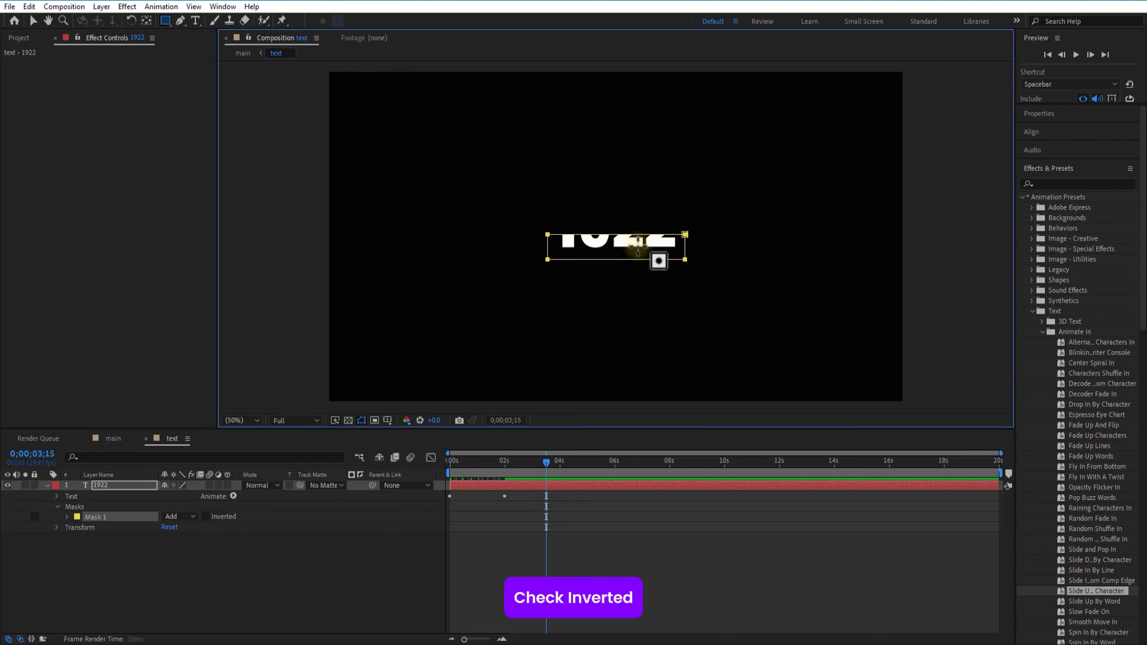
Invert the mask on the 1922 layer, feather it by 90 pixels, and preview the text in the main composition.
click(207, 517)
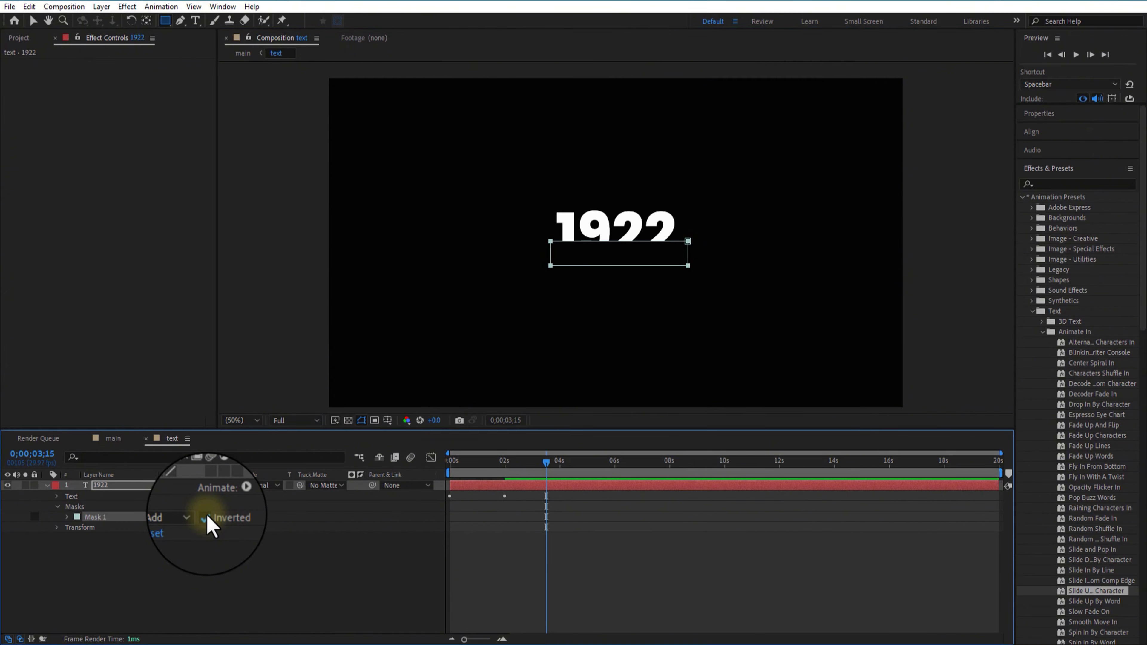
click(67, 517)
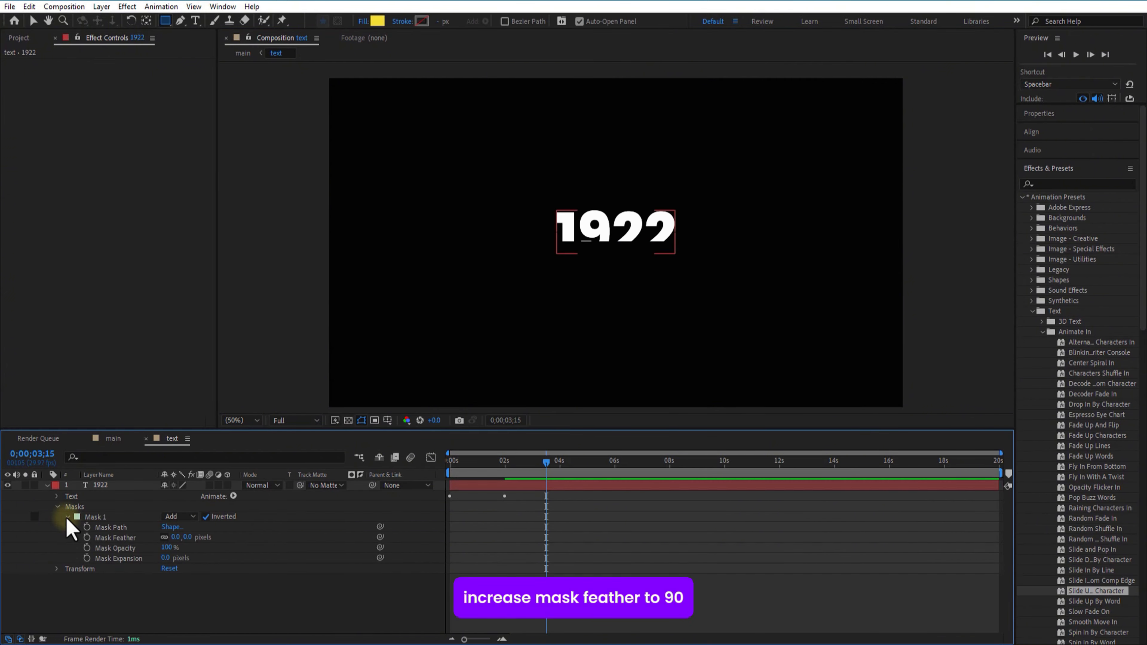
drag(178, 537, 160, 540)
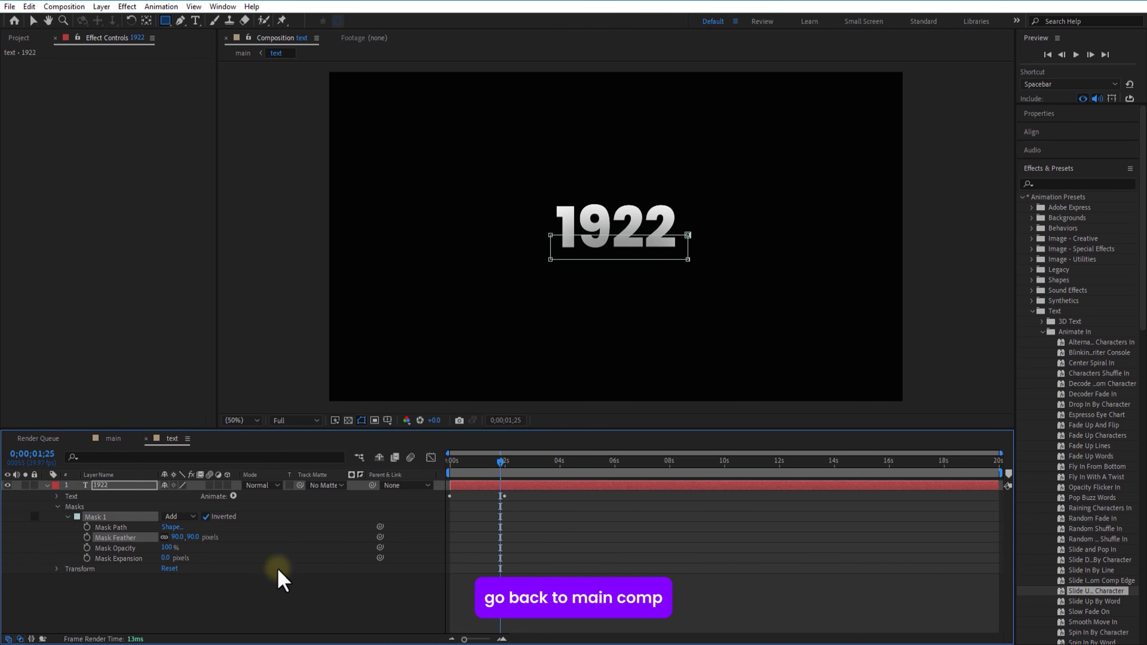
click(114, 439)
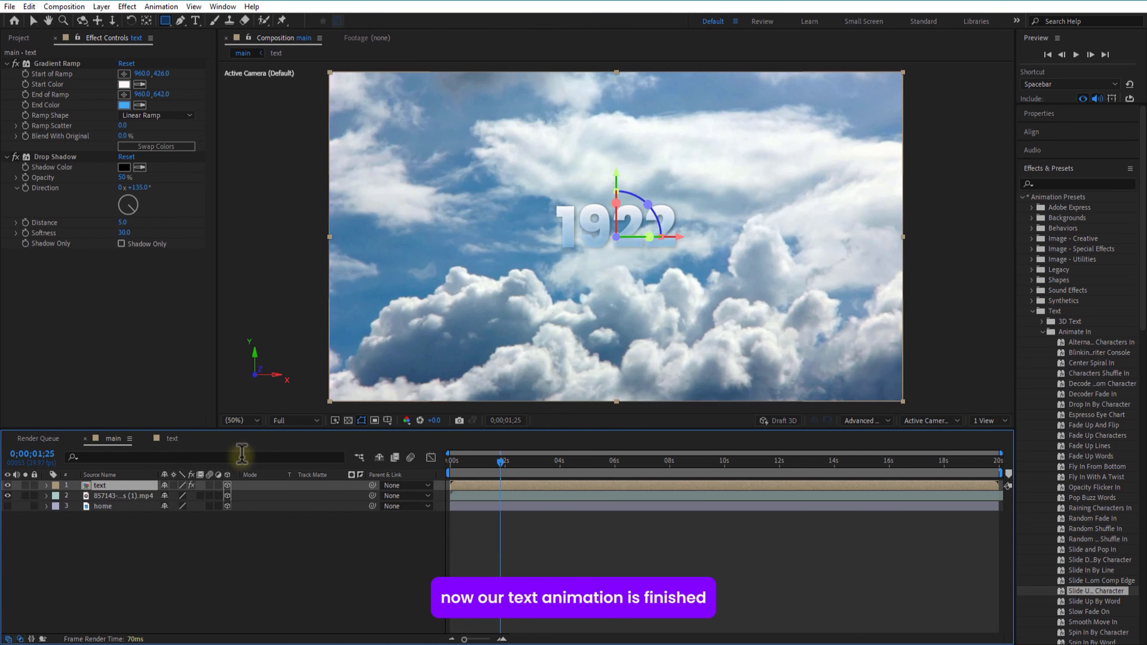
drag(465, 461, 505, 479)
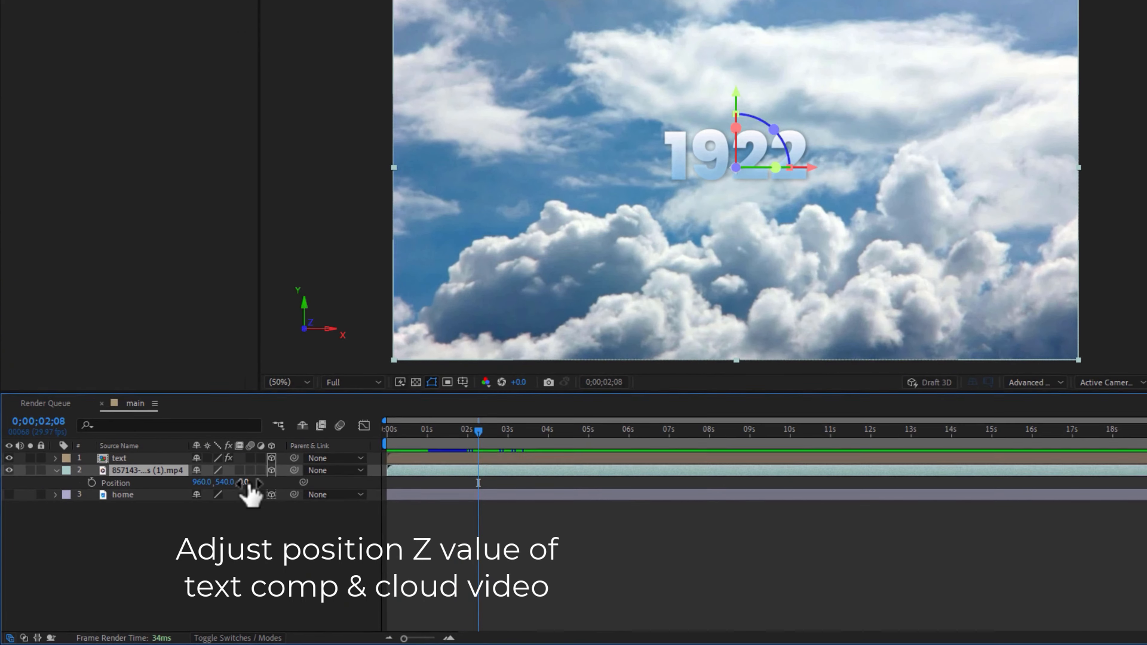
Set the Z position of the cloud video to -400 and the text precomp to -421, checking the text reveal over the clouds.
drag(249, 483, 27, 468)
click(135, 449)
key(p)
drag(262, 462, 135, 466)
drag(268, 460, 338, 460)
click(146, 500)
click(156, 520)
drag(421, 419, 440, 434)
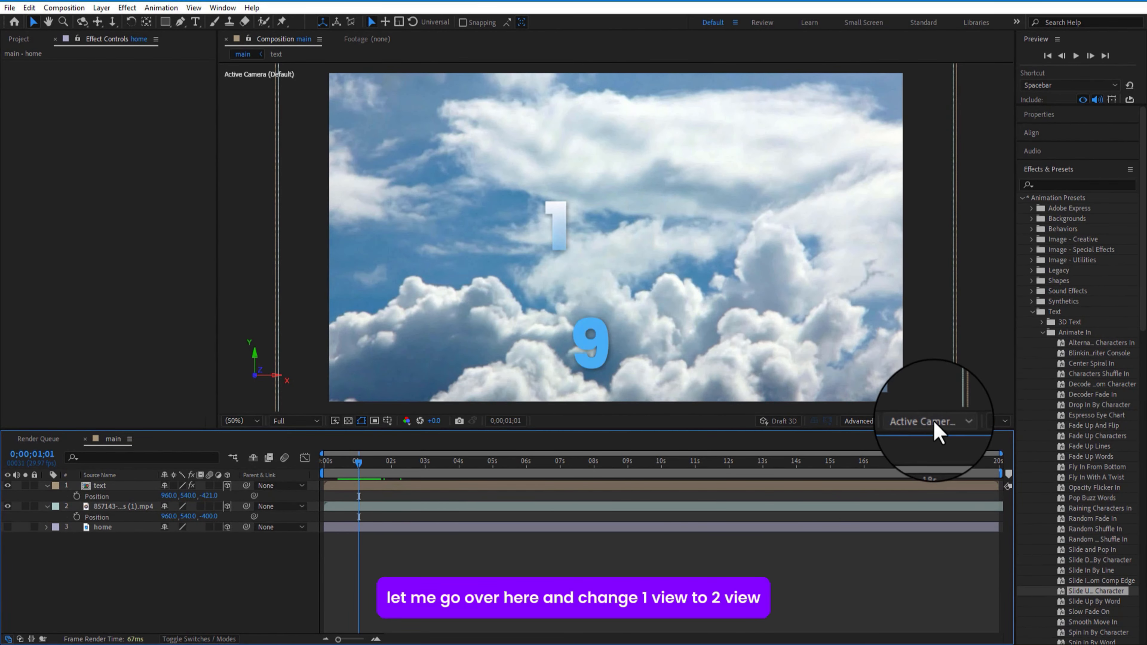
Display the composition in two views and set the second view to Left.
click(994, 430)
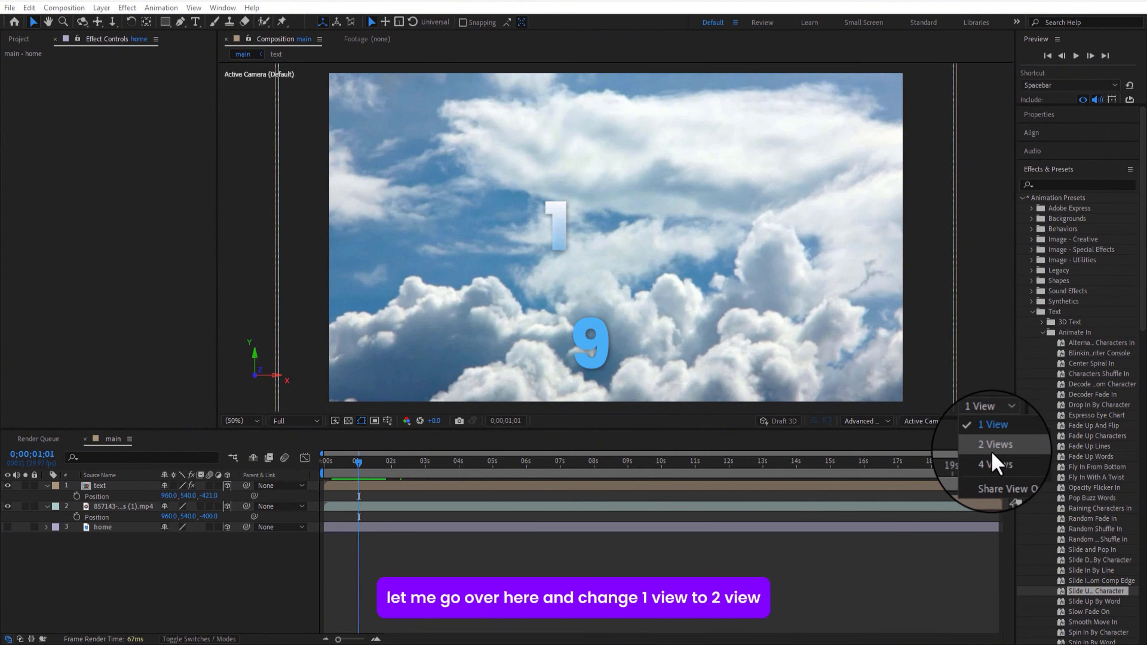
click(995, 448)
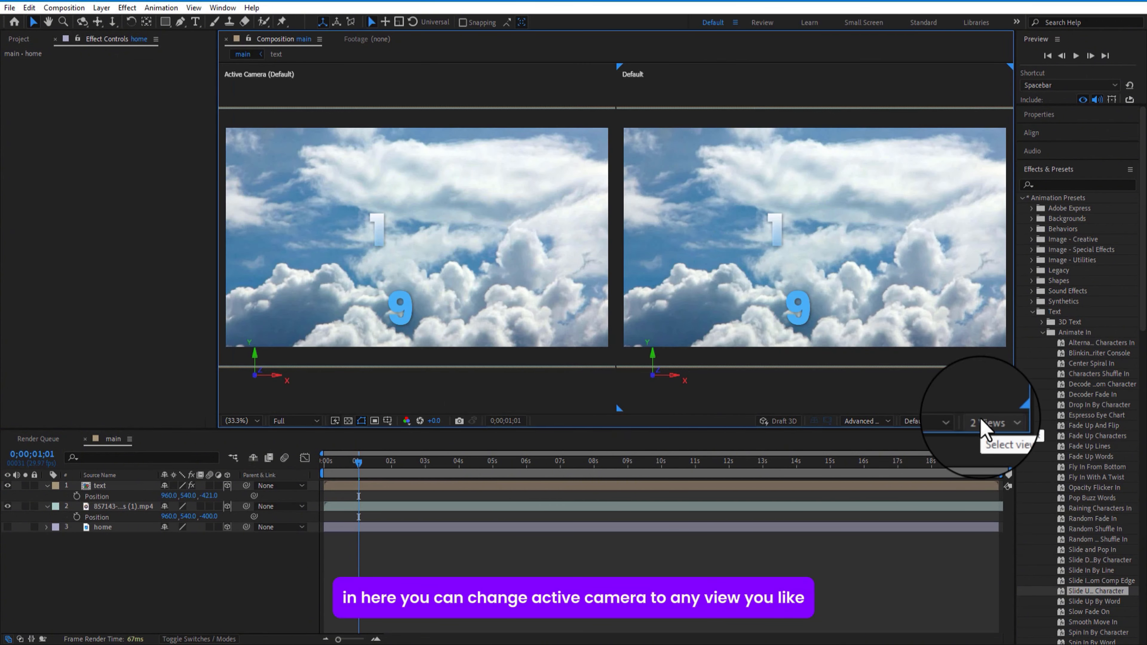
click(947, 422)
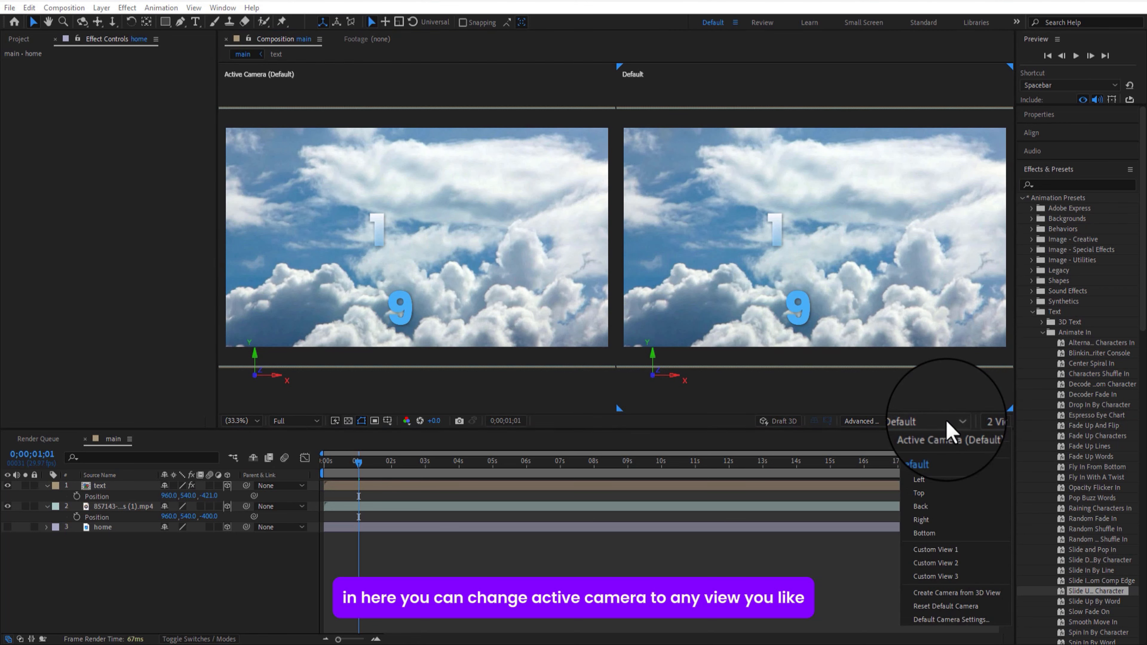
click(922, 479)
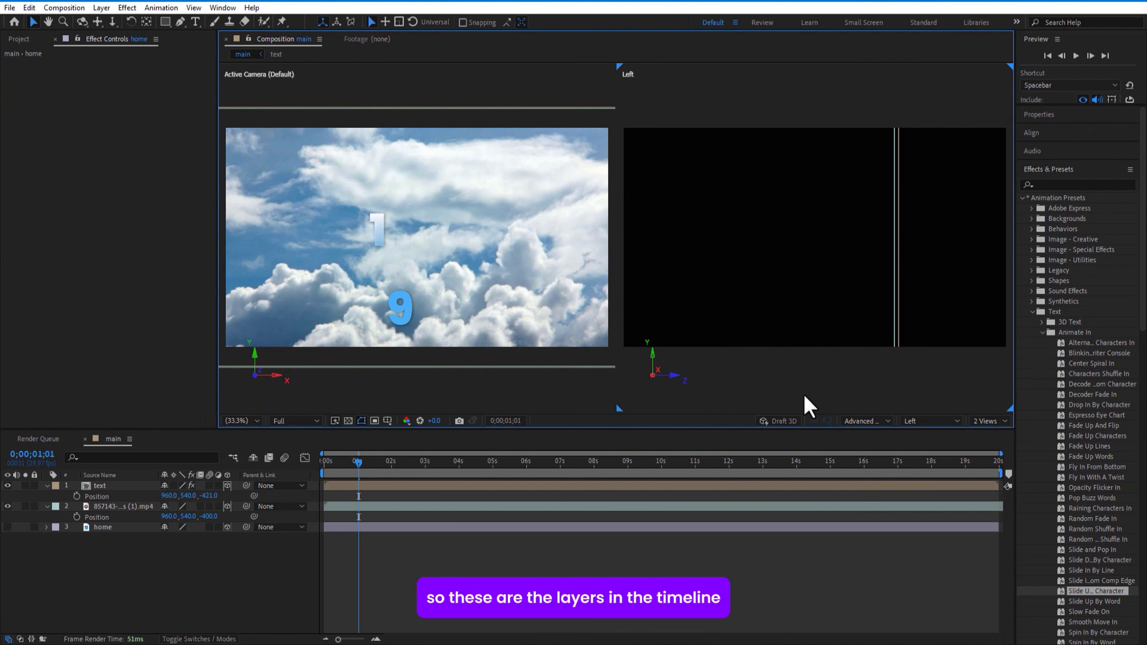
Make the home layer visible and push the layers back in Z, with home rearmost, the clouds before it and the text at -118.
click(494, 275)
click(177, 418)
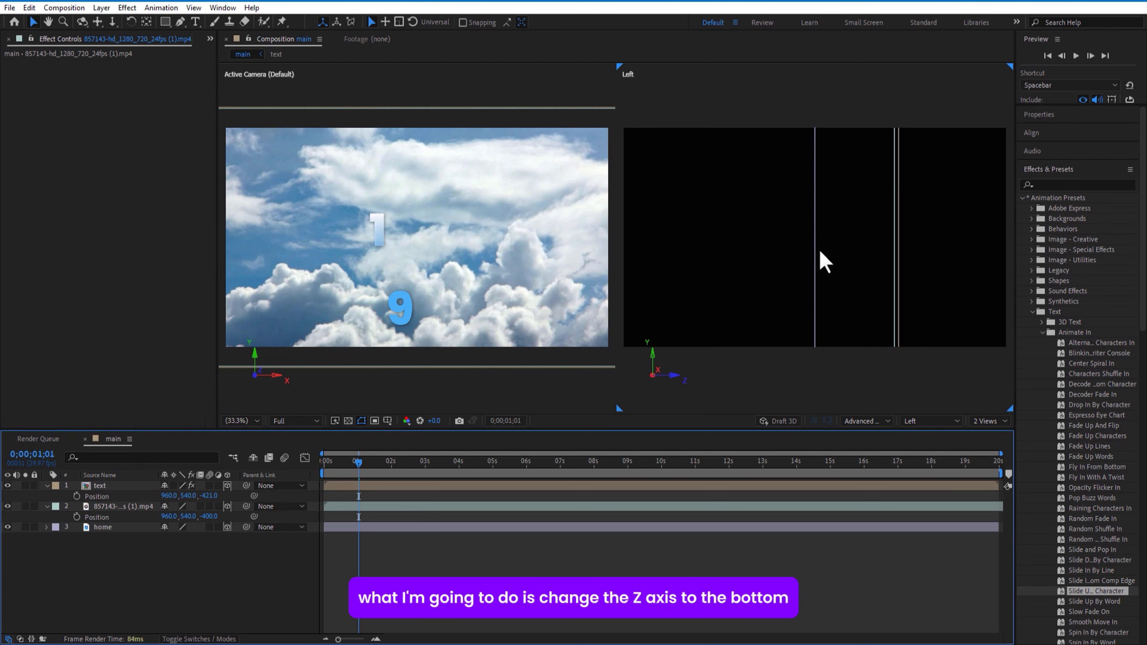
click(895, 262)
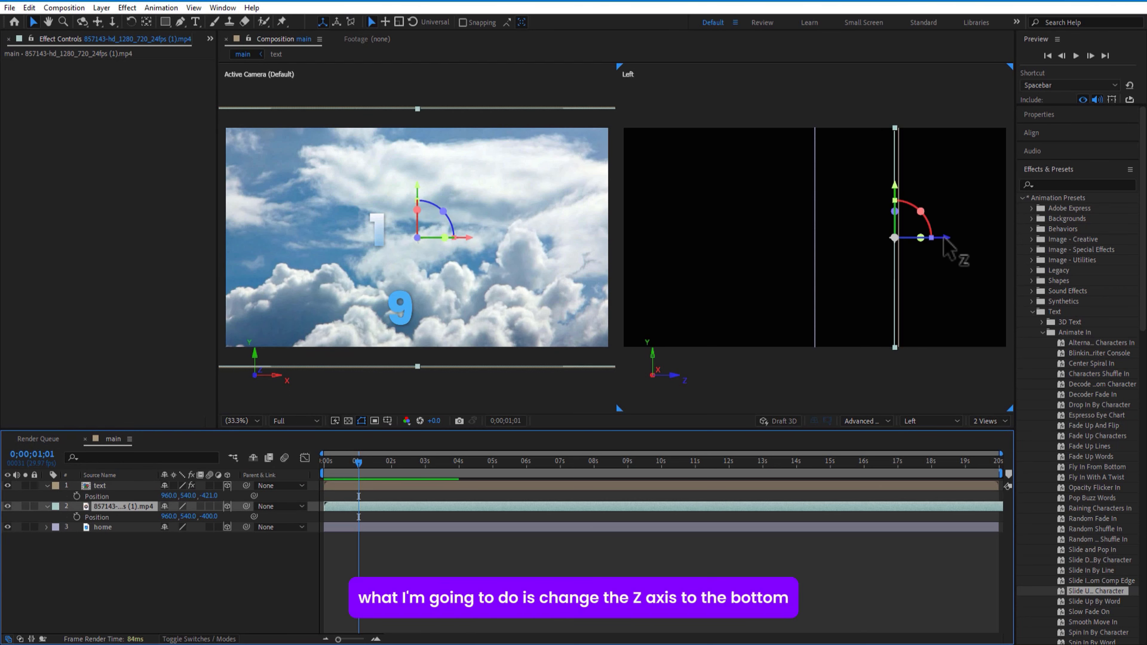
drag(945, 240, 876, 240)
click(115, 487)
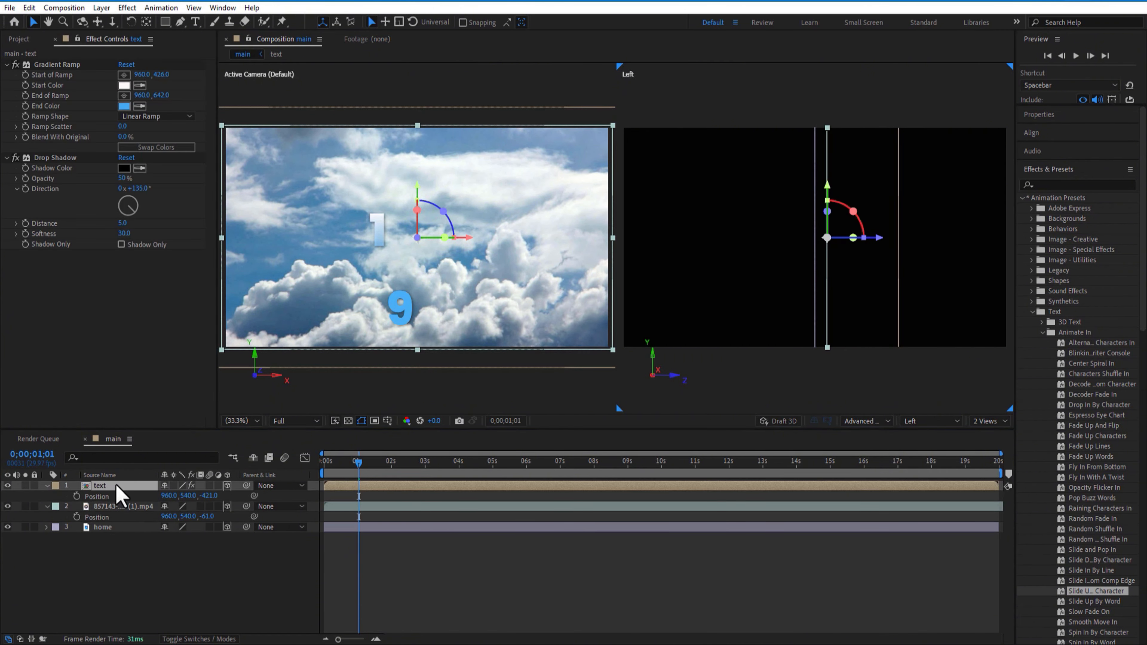
drag(953, 251, 795, 245)
click(816, 259)
click(827, 266)
drag(872, 243, 840, 256)
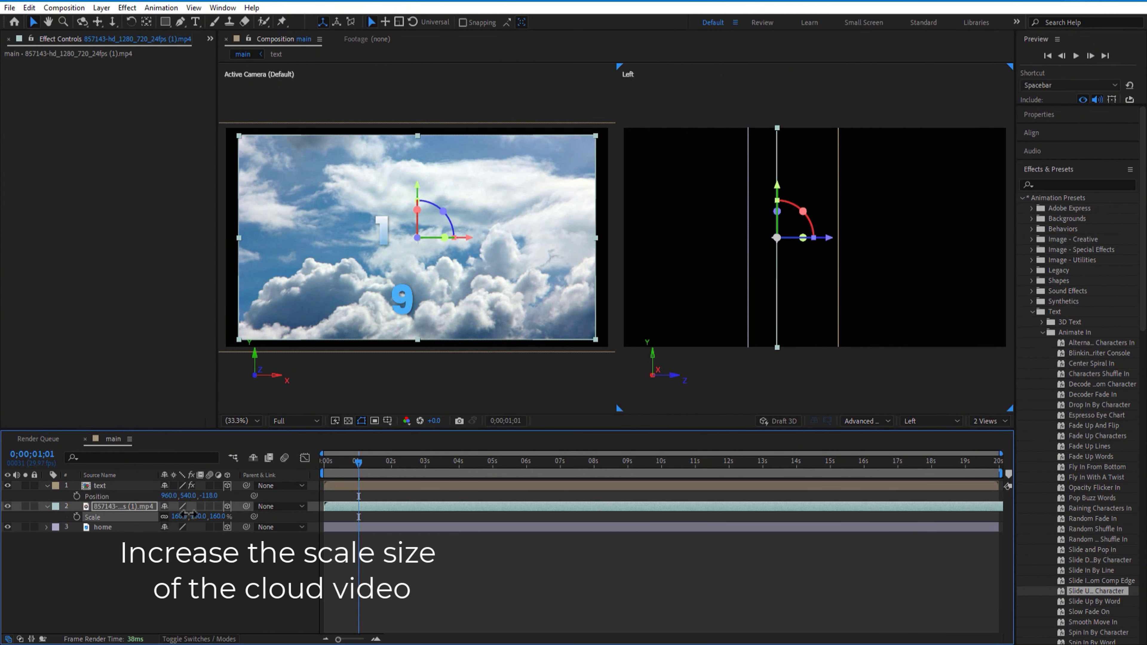
Scale the cloud video to 165%, then move the text precomp closer to the clouds in Z and scale it to 106%.
drag(179, 516, 189, 511)
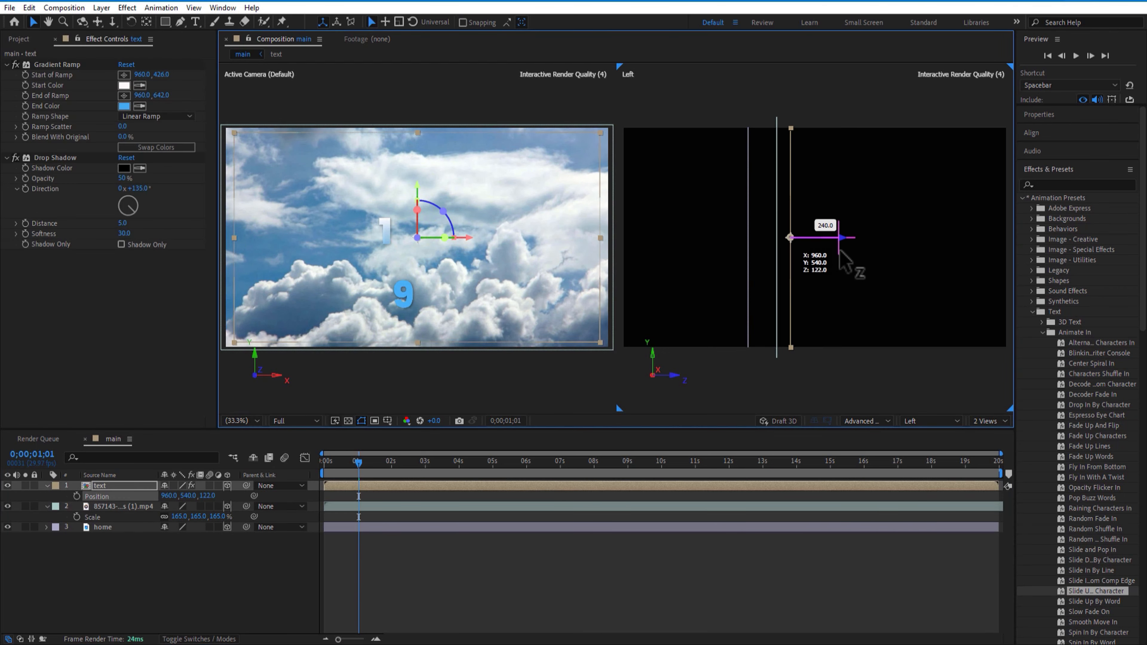
click(335, 462)
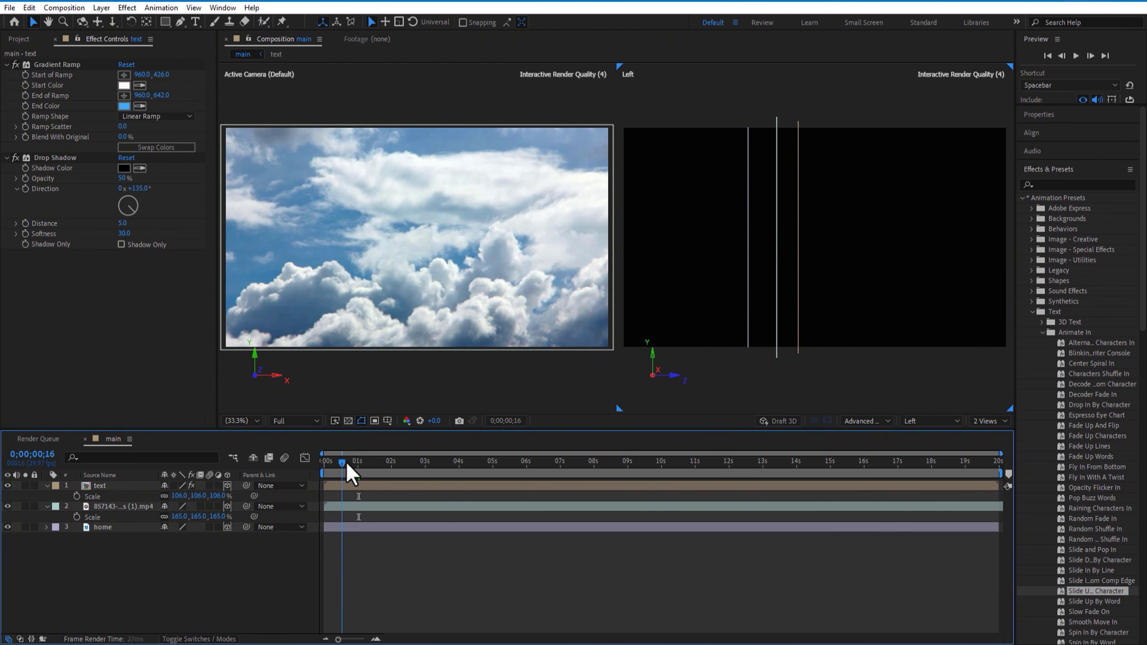
drag(349, 468, 392, 492)
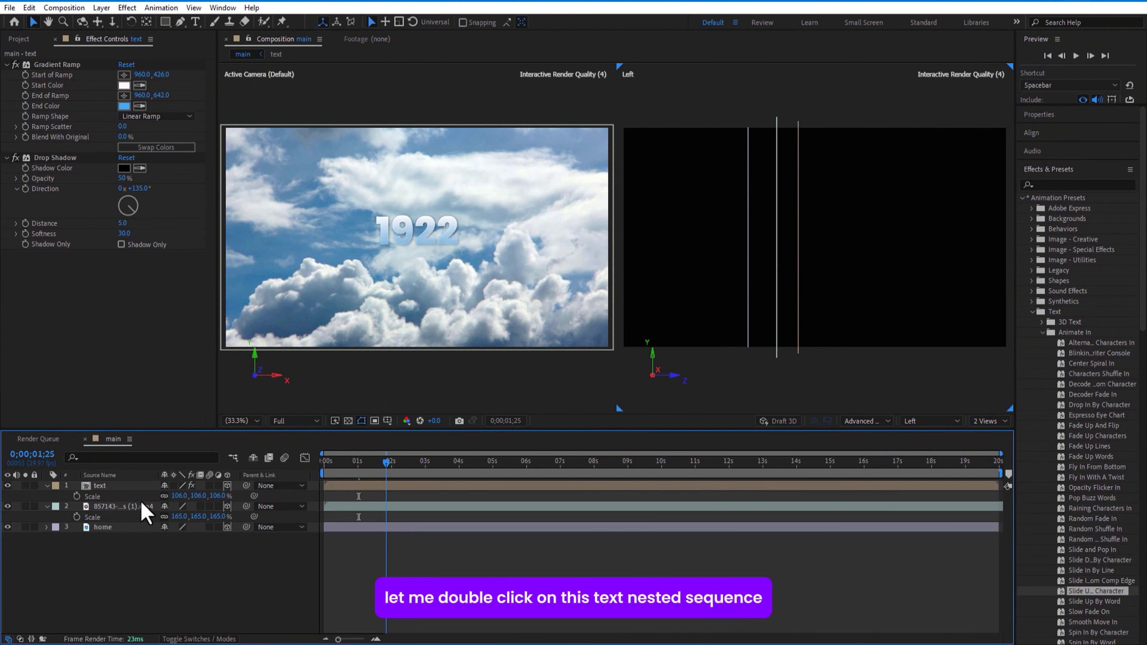
Open the text precomp and move the end Offset keyframe of the 1922 layer's Slide Up By Character animation to 0;00;00;29.
double_click(113, 488)
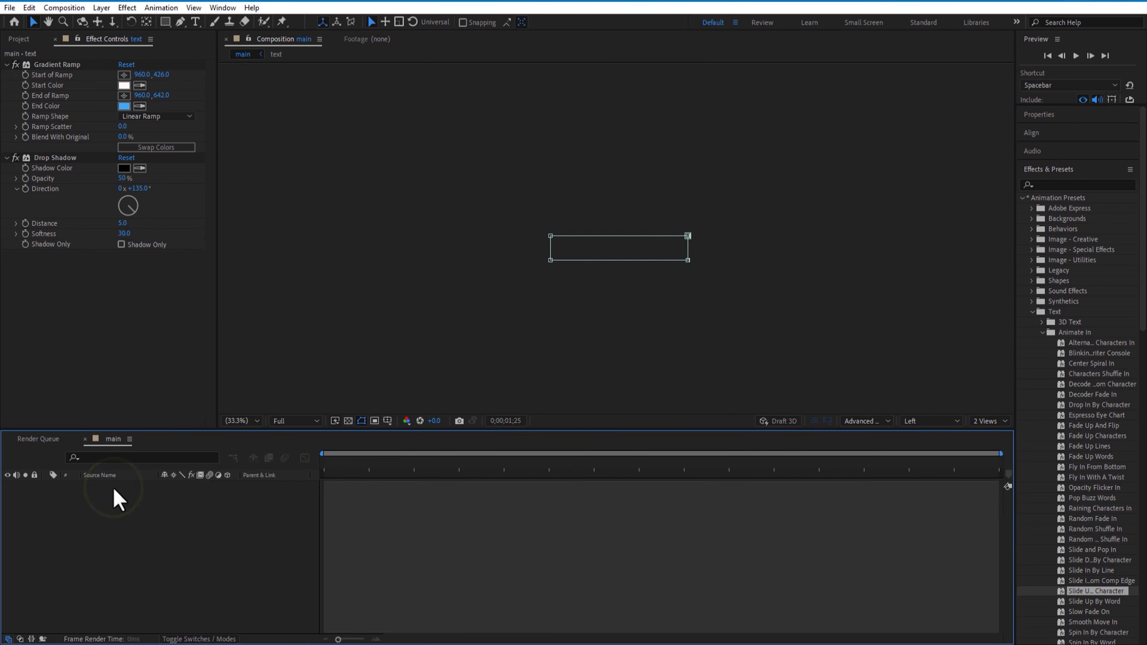
click(110, 486)
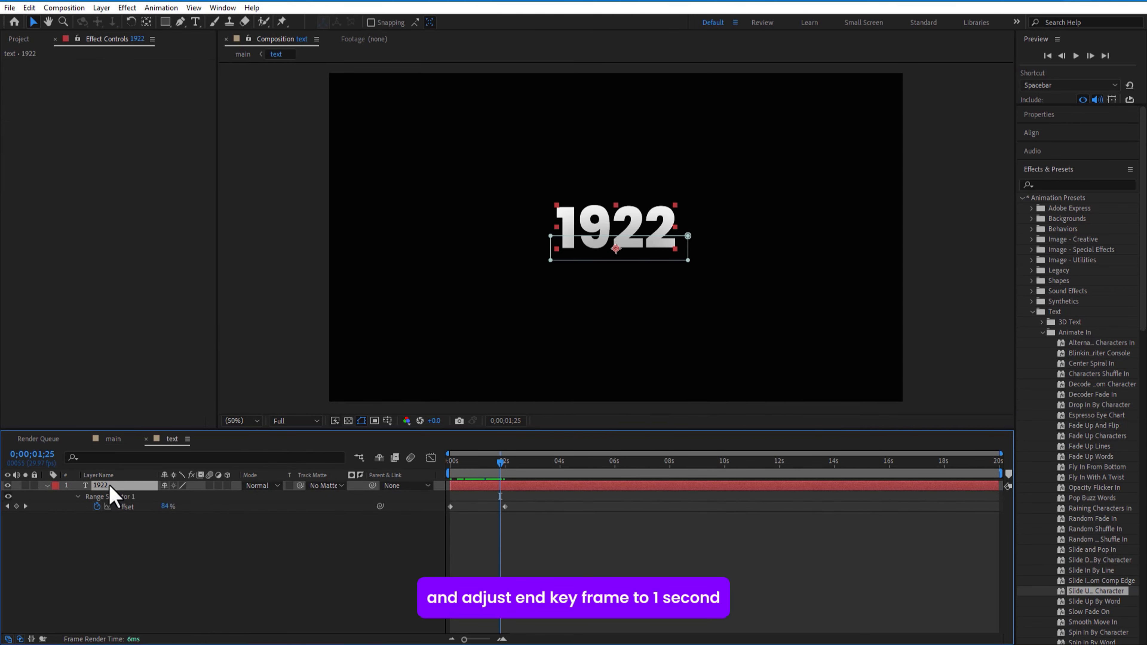
key(u)
key(u)
drag(500, 463, 477, 470)
drag(505, 548, 441, 557)
Apply Easy Ease to both Offset keyframes and return to the main composition to check the title.
right_click(450, 547)
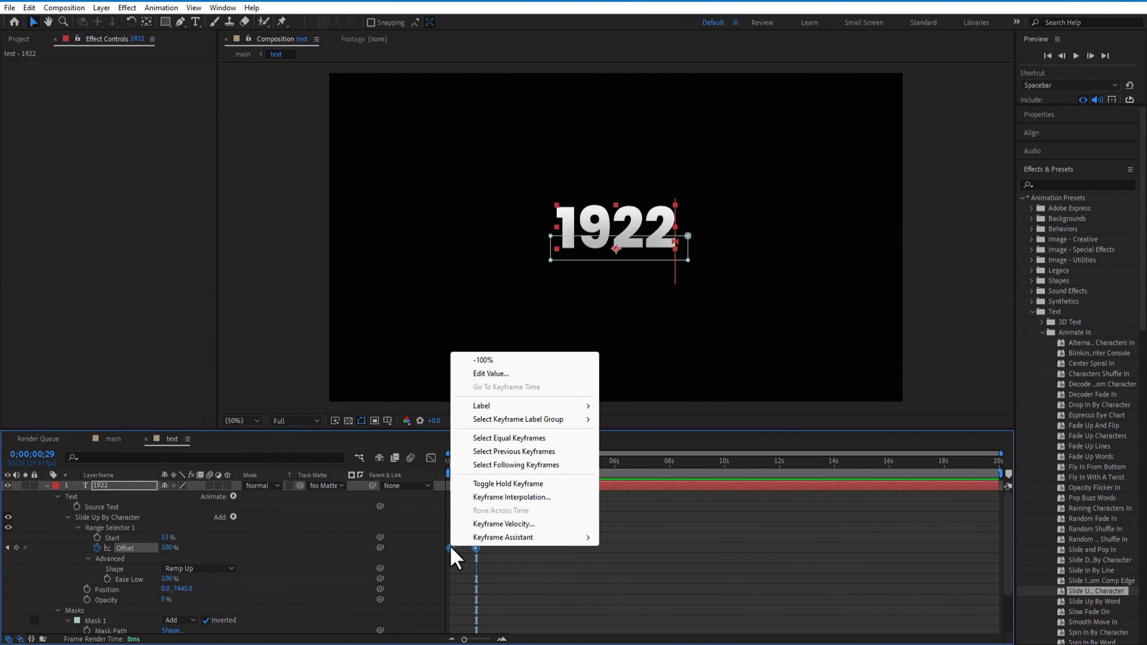
mouse_move(522, 537)
click(626, 457)
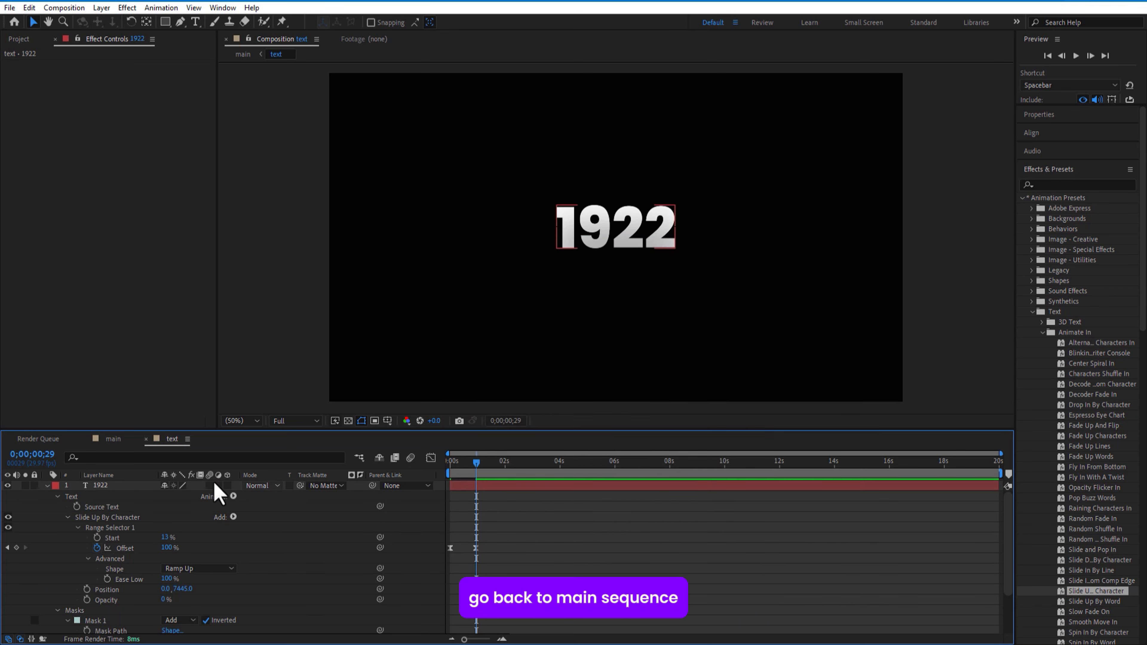
click(112, 440)
mouse_move(356, 463)
mouse_down()
mouse_move(328, 463)
mouse_move(357, 472)
mouse_up()
click(269, 534)
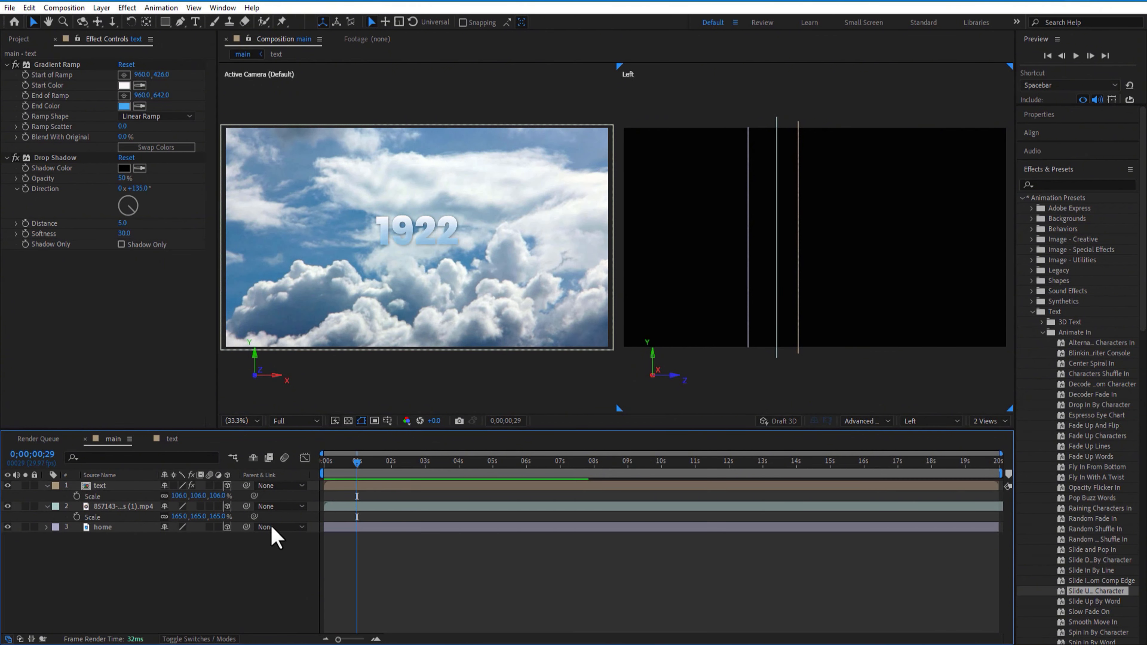
Add a two-node 50 mm camera to the main composition.
right_click(130, 588)
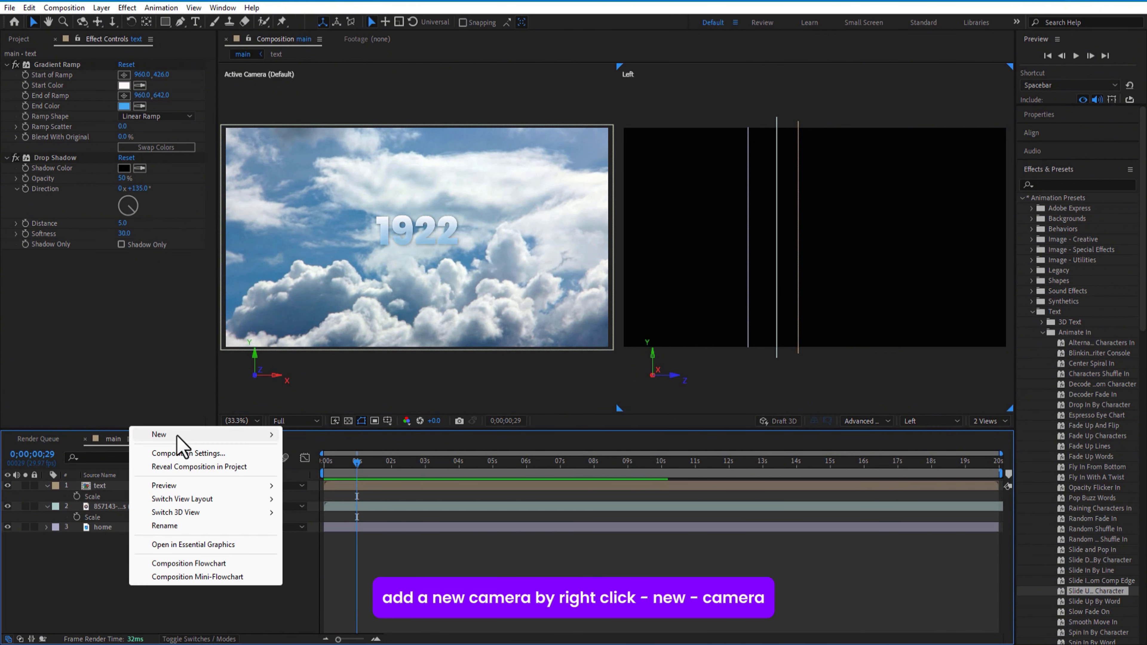
mouse_move(209, 434)
click(341, 493)
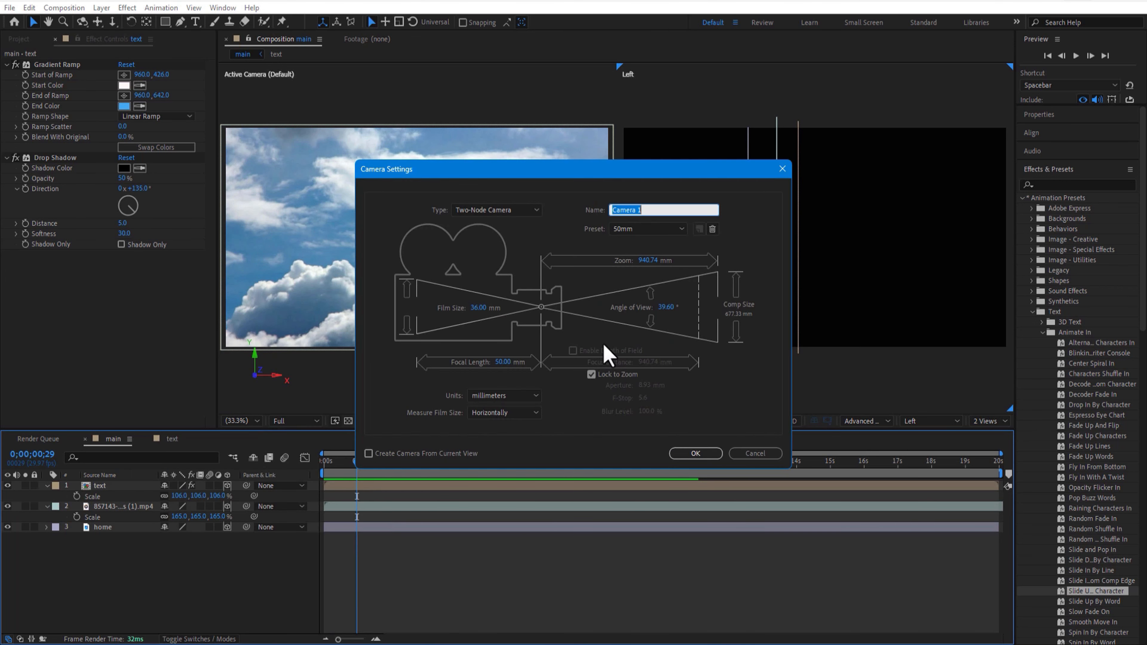
click(696, 453)
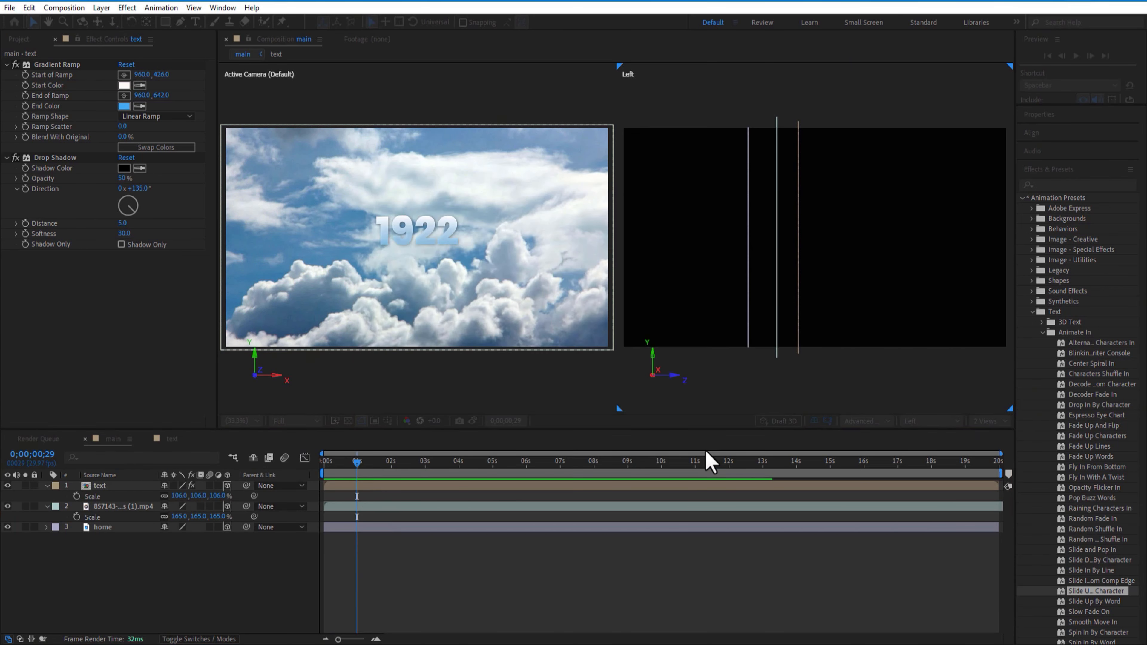
Add a null object, make it a 3D layer, and parent Camera 1 to it.
right_click(129, 584)
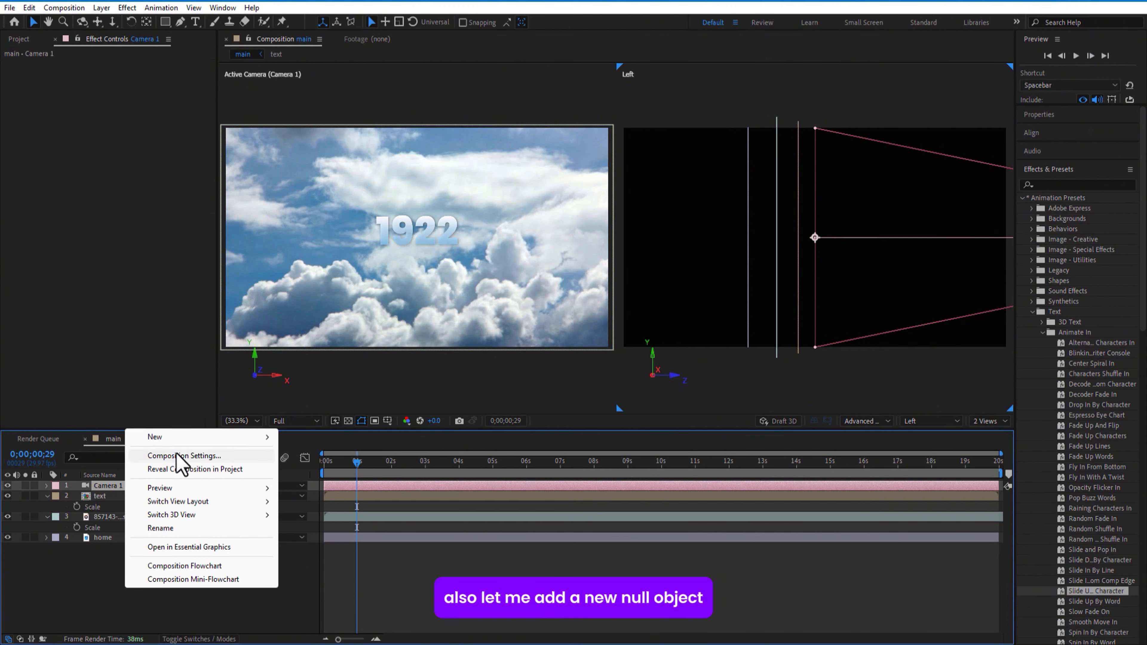
mouse_move(185, 441)
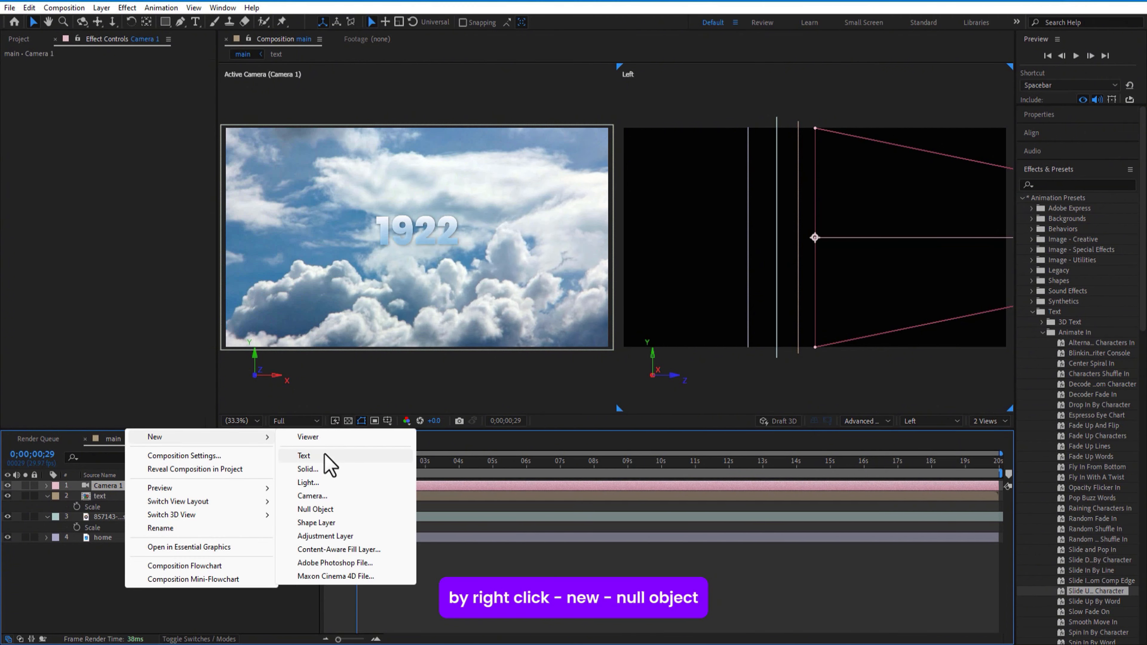
click(337, 511)
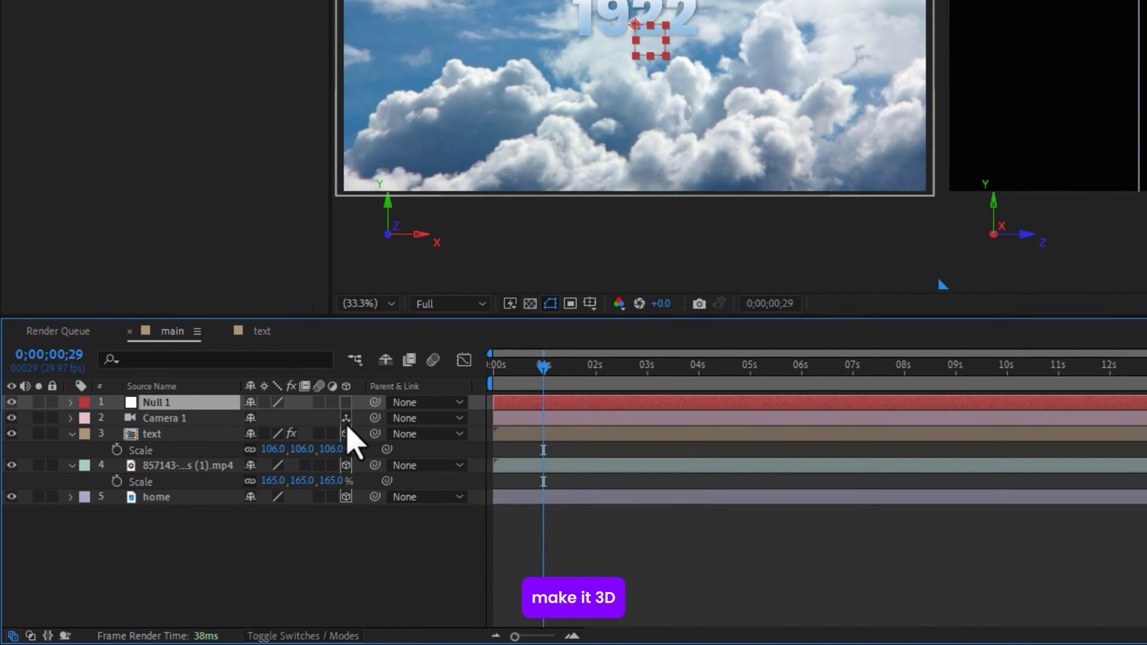
drag(380, 415, 215, 404)
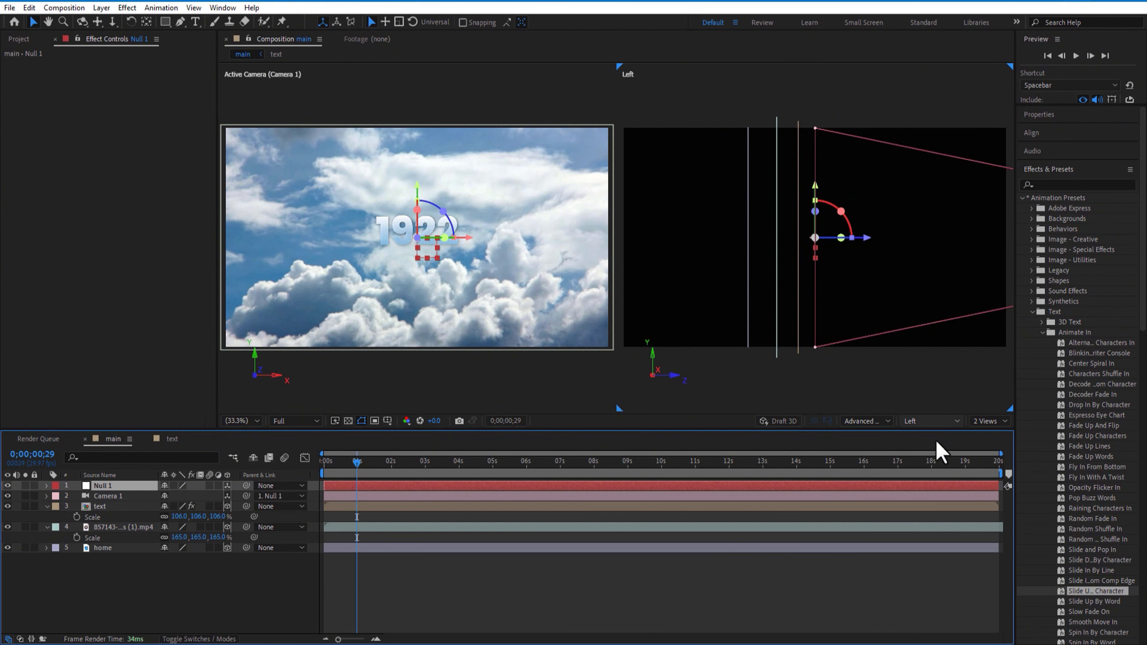
Switch the second view to Top with the whole camera and all layers in frame.
click(931, 421)
click(939, 524)
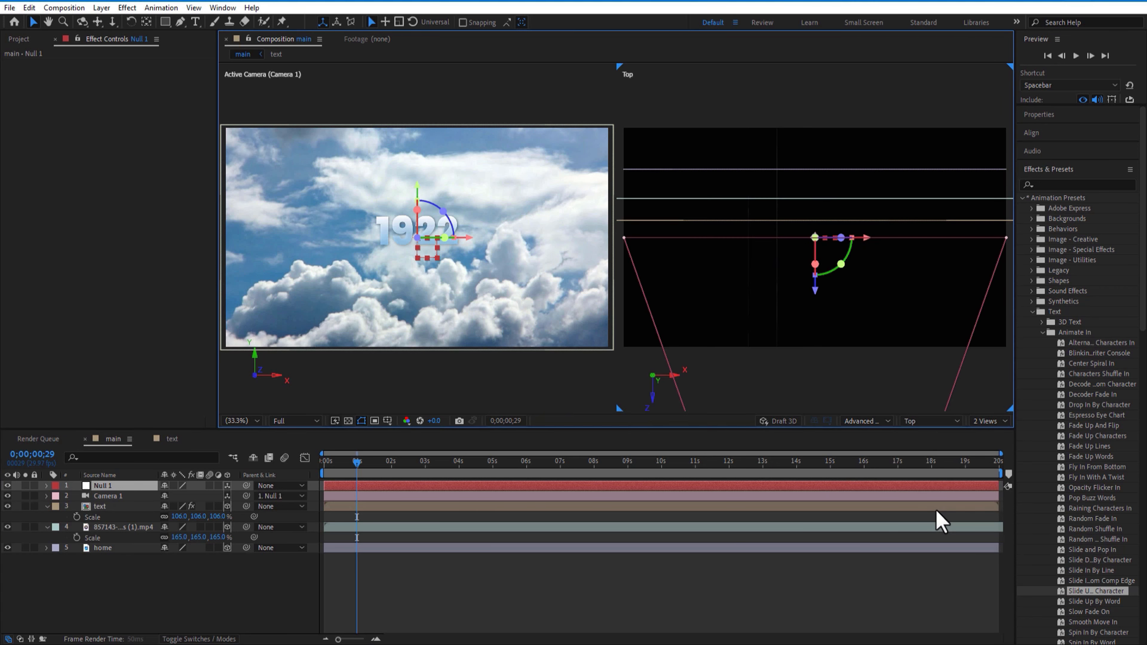
scroll(831, 298, down, 2)
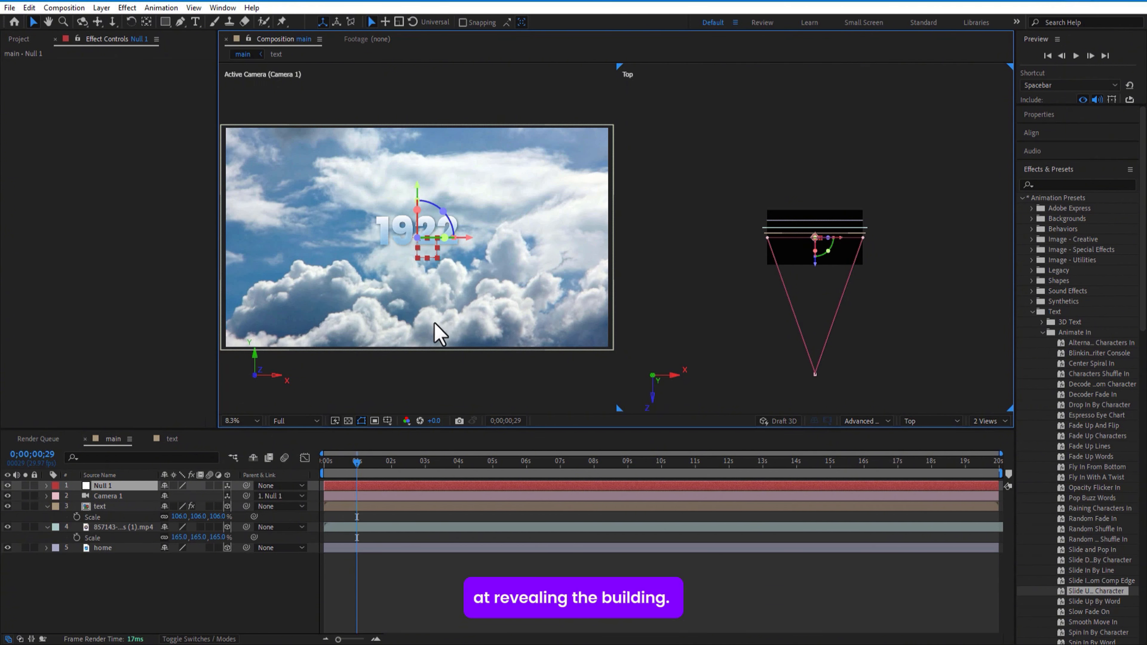
Set a Position keyframe on the Null 1 layer at 0;00;01;02.
drag(357, 461, 362, 479)
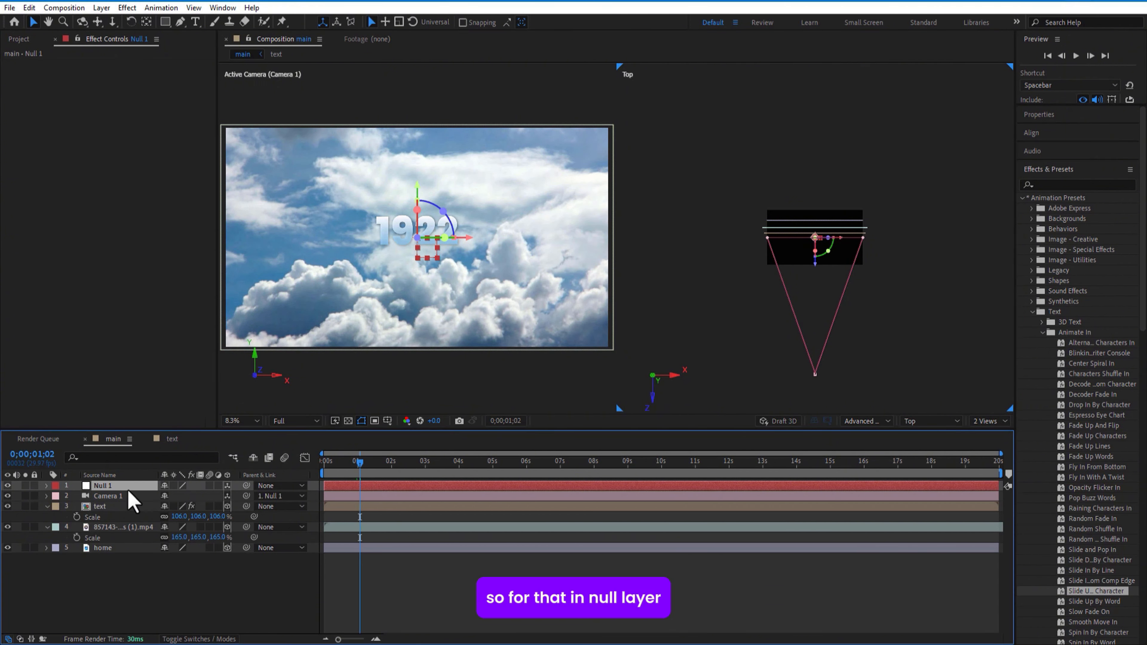
key(p)
click(77, 497)
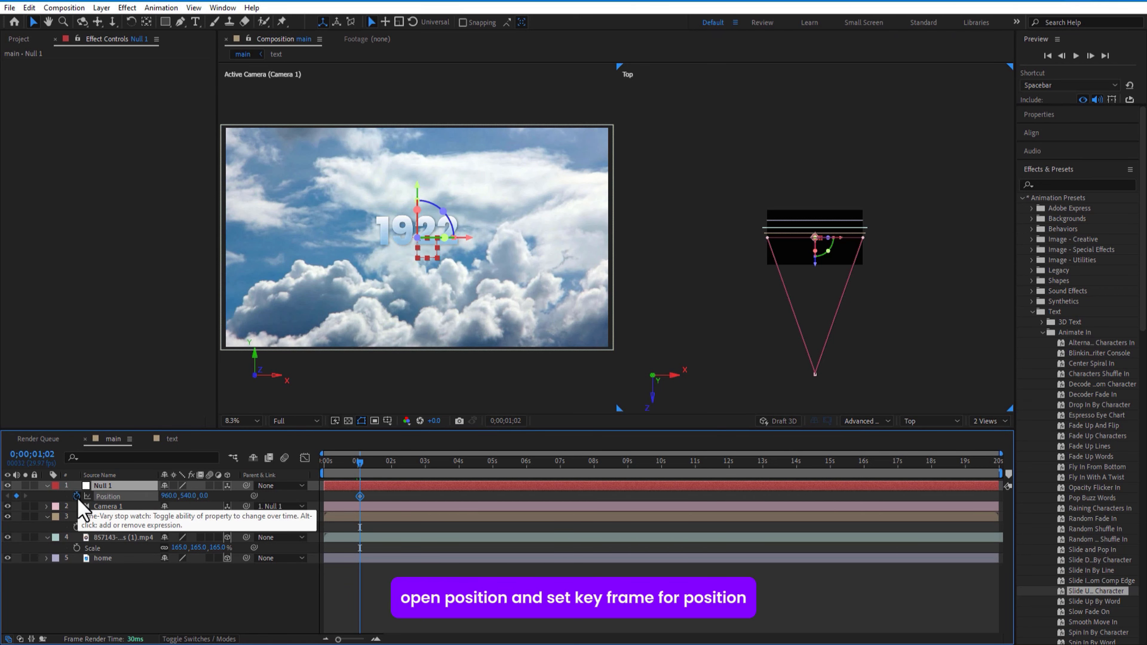
At 0;00;01;29, set the Null 1 layer's Position to 960, 891, -339.
drag(384, 471, 391, 475)
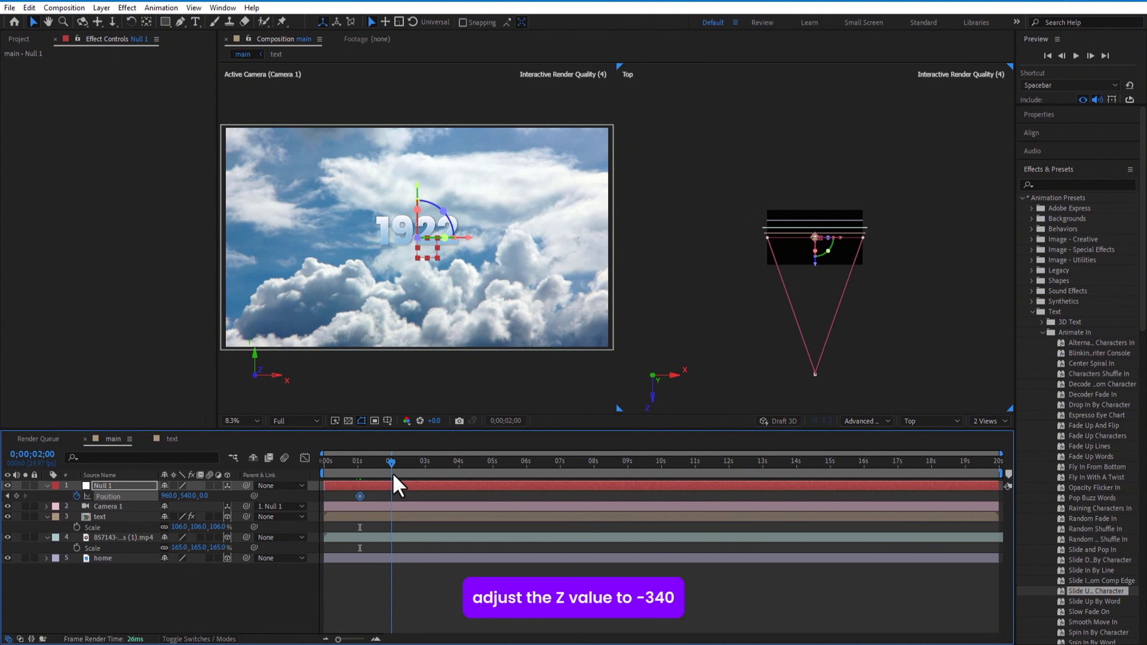
key(Page_Up)
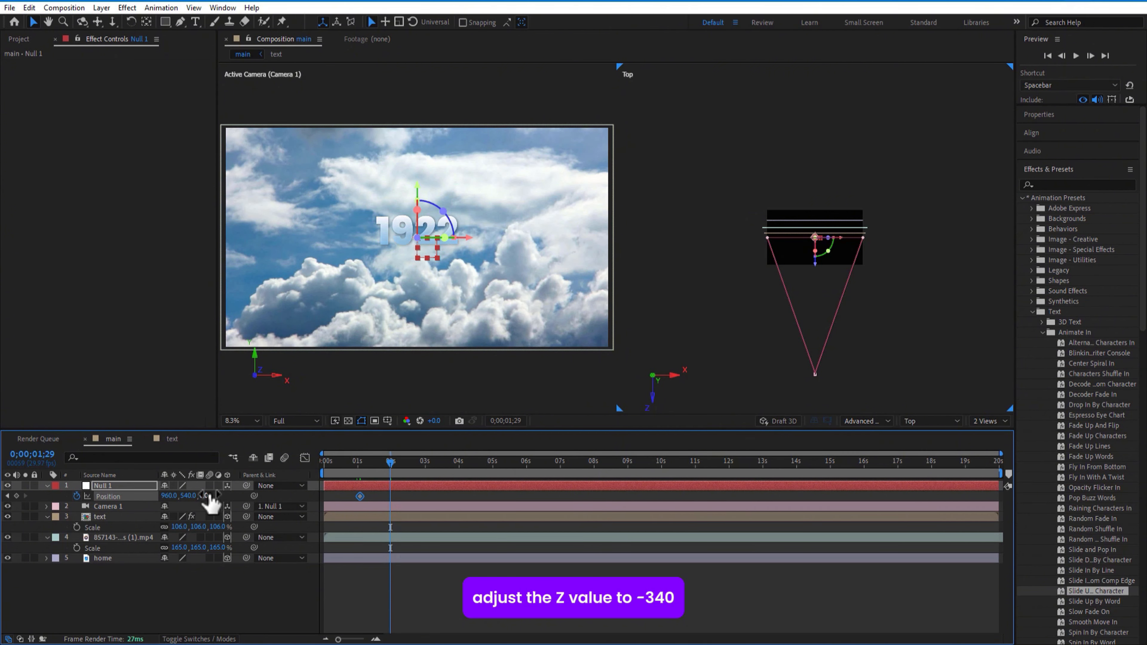
drag(208, 496, 7, 504)
drag(187, 496, 390, 536)
mouse_move(390, 470)
mouse_down()
mouse_move(363, 474)
mouse_move(391, 488)
mouse_up()
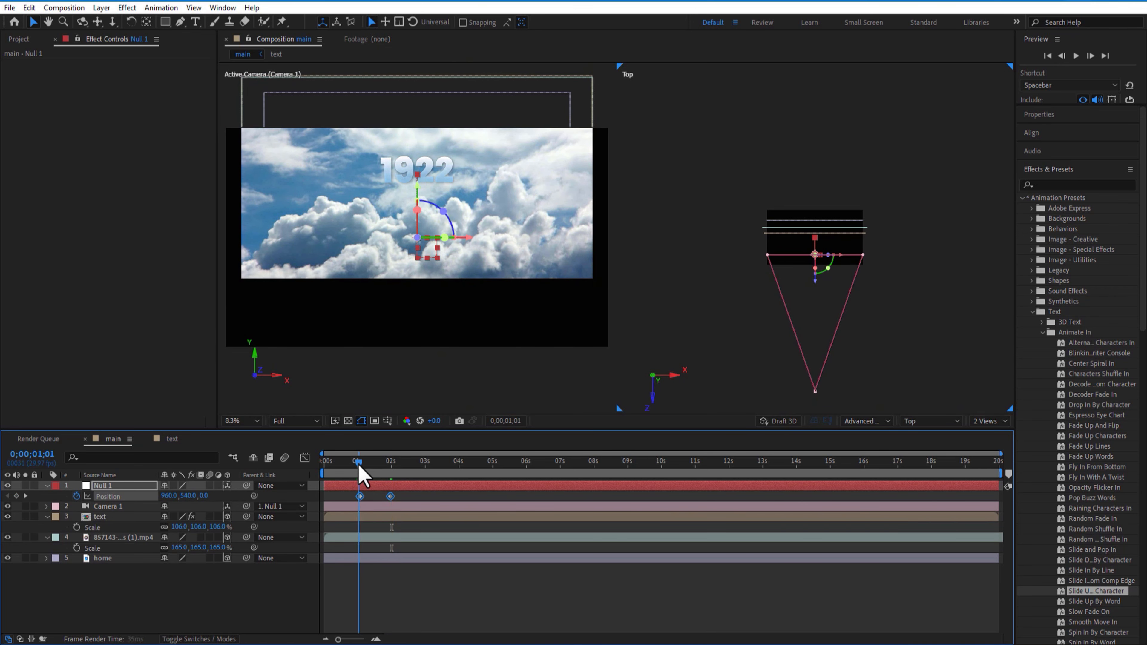
click(248, 625)
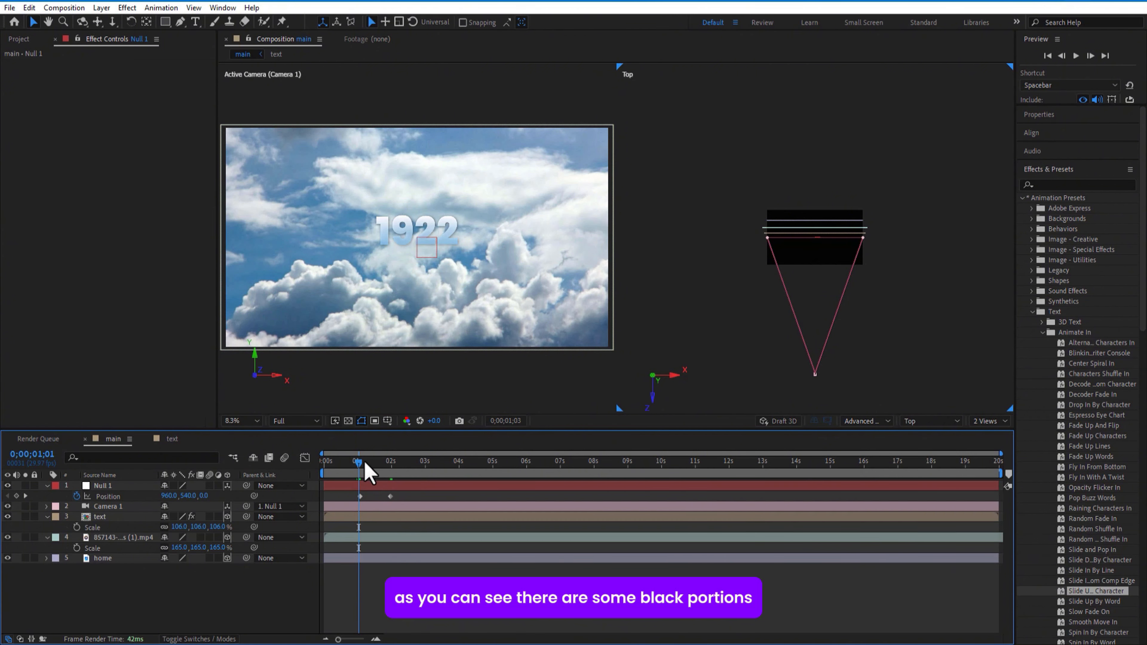
Increase the cloud video layer's Scale to 288% so it fills the camera frame at 0;00;01;29.
drag(366, 470, 392, 482)
click(121, 537)
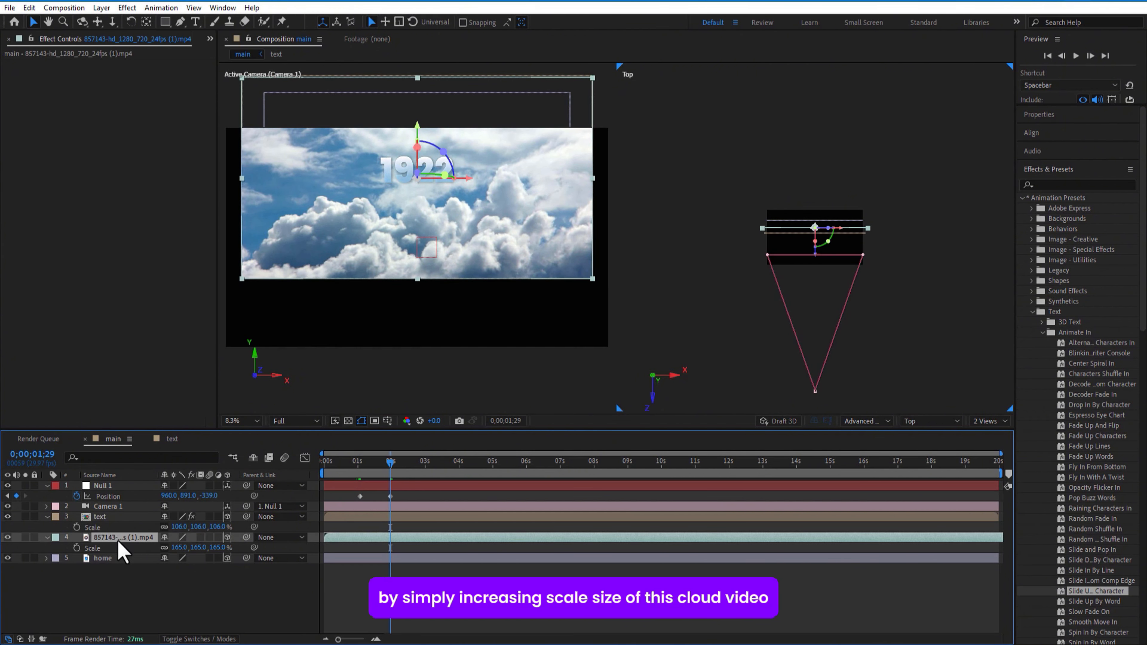
drag(186, 547, 244, 536)
click(203, 597)
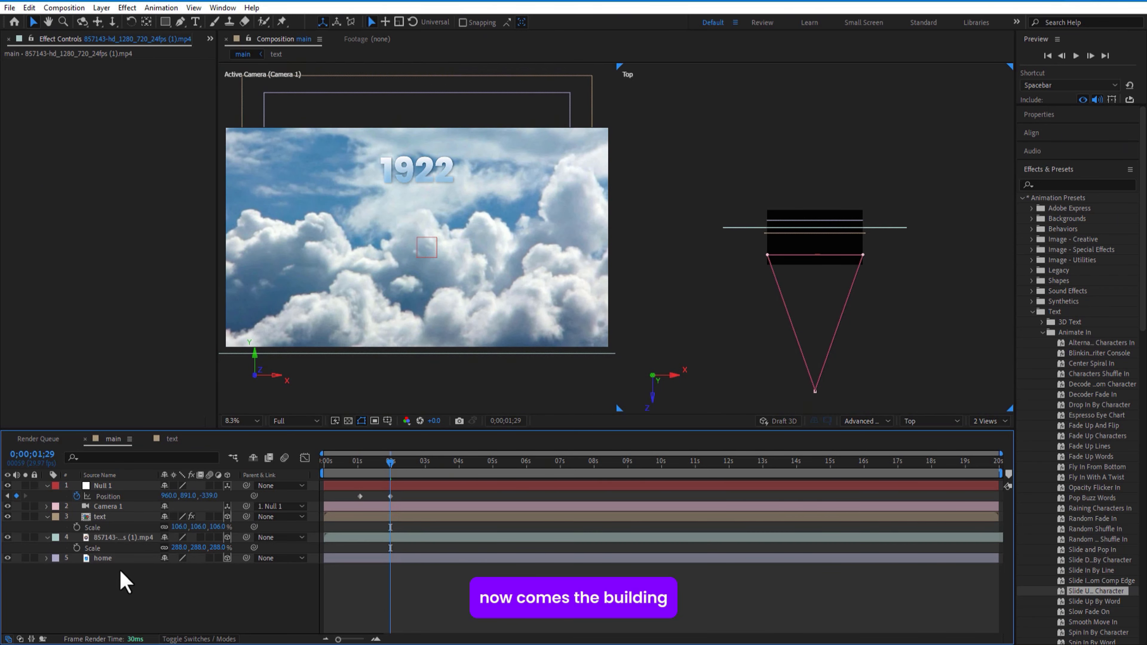
Move the home layer forward toward the camera to Z -397 and lower it to about Y 1049.7.
click(114, 559)
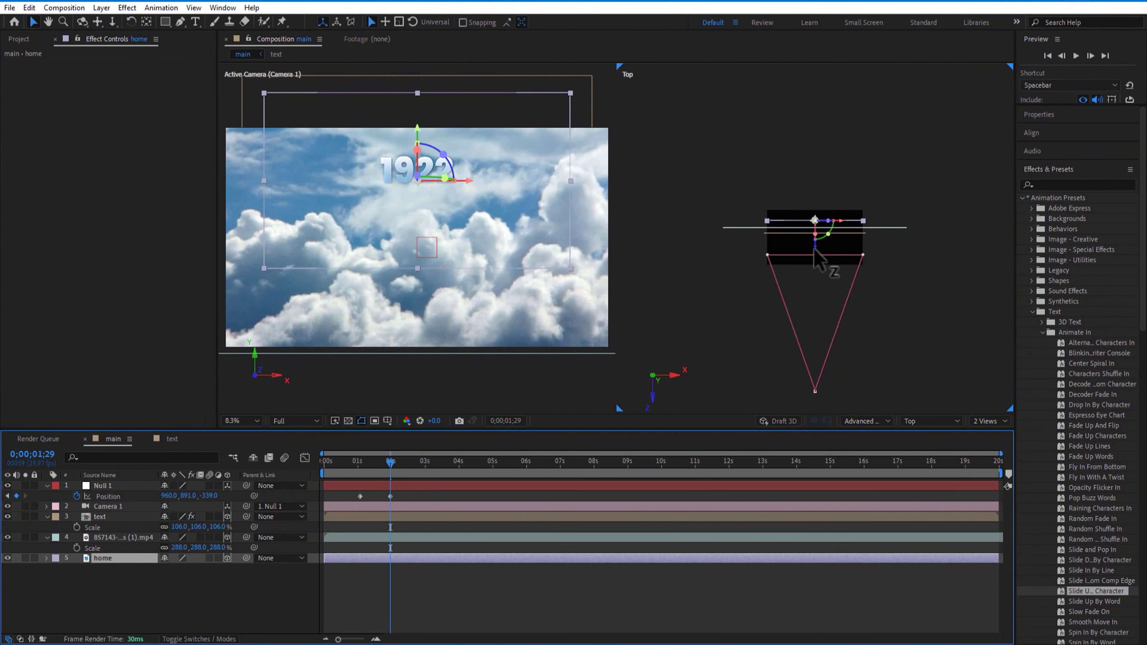
drag(815, 252, 819, 287)
drag(418, 114, 425, 220)
At 0;00;01;02, lower the home layer out of frame to Y 1524.7 and set a Position keyframe.
drag(390, 462, 360, 466)
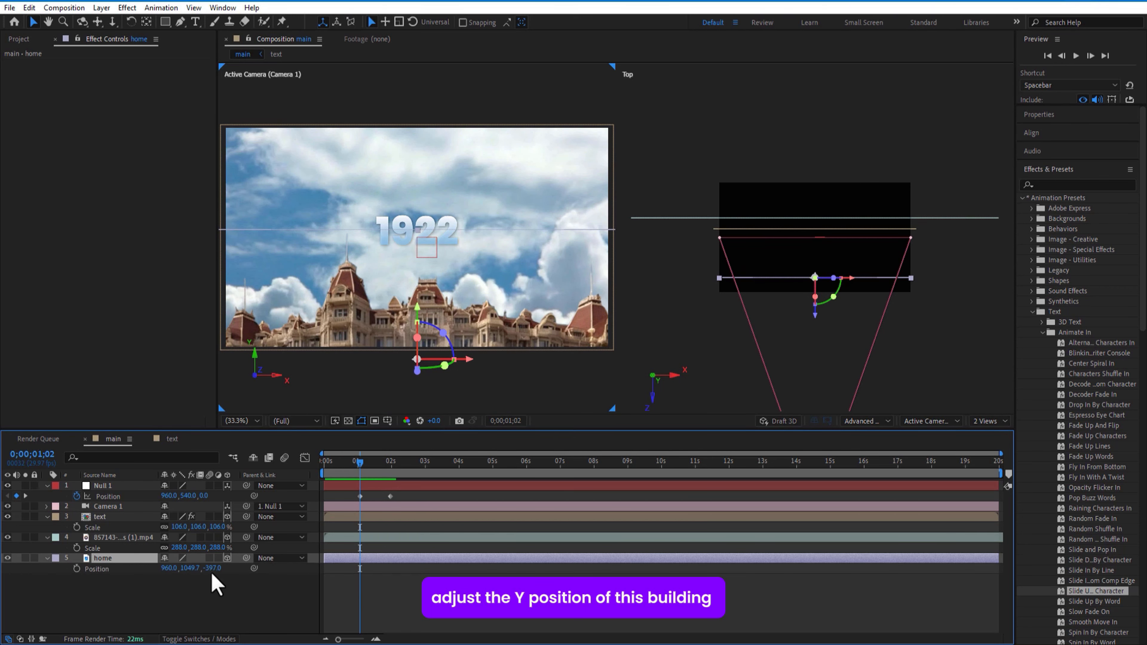
drag(190, 571, 401, 560)
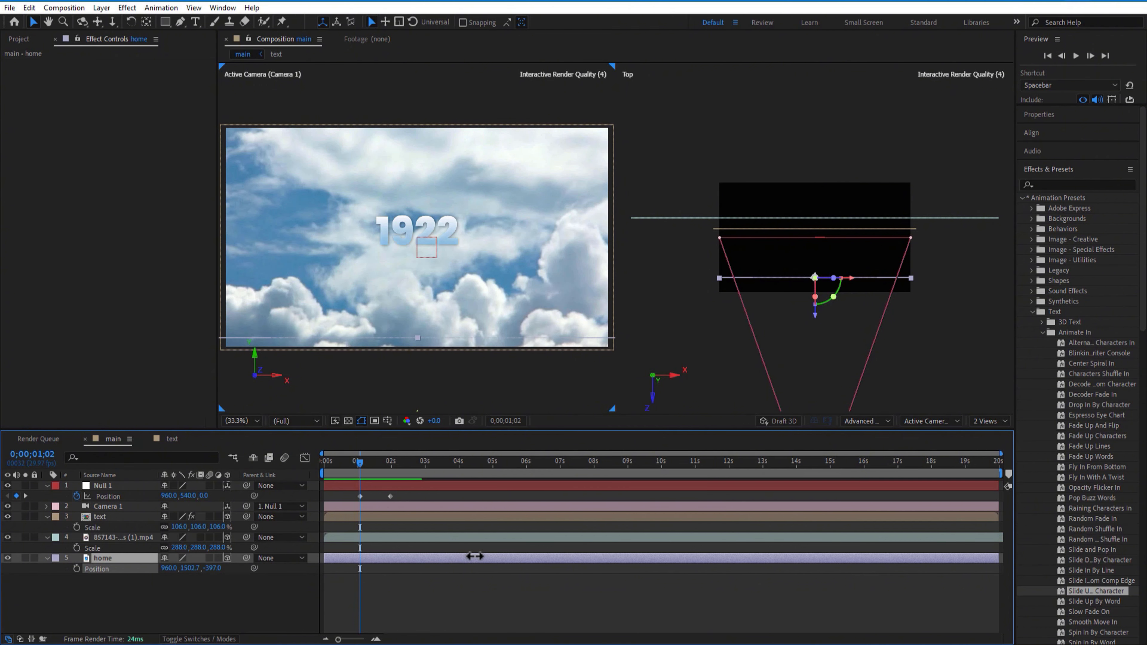
drag(474, 556, 483, 555)
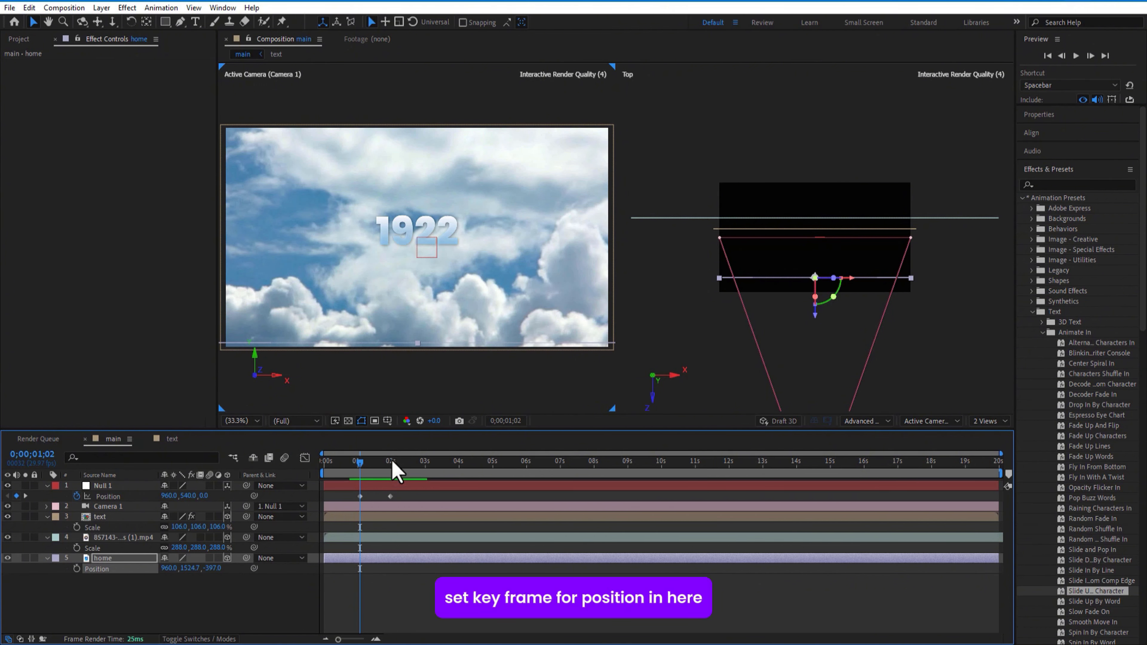
click(76, 569)
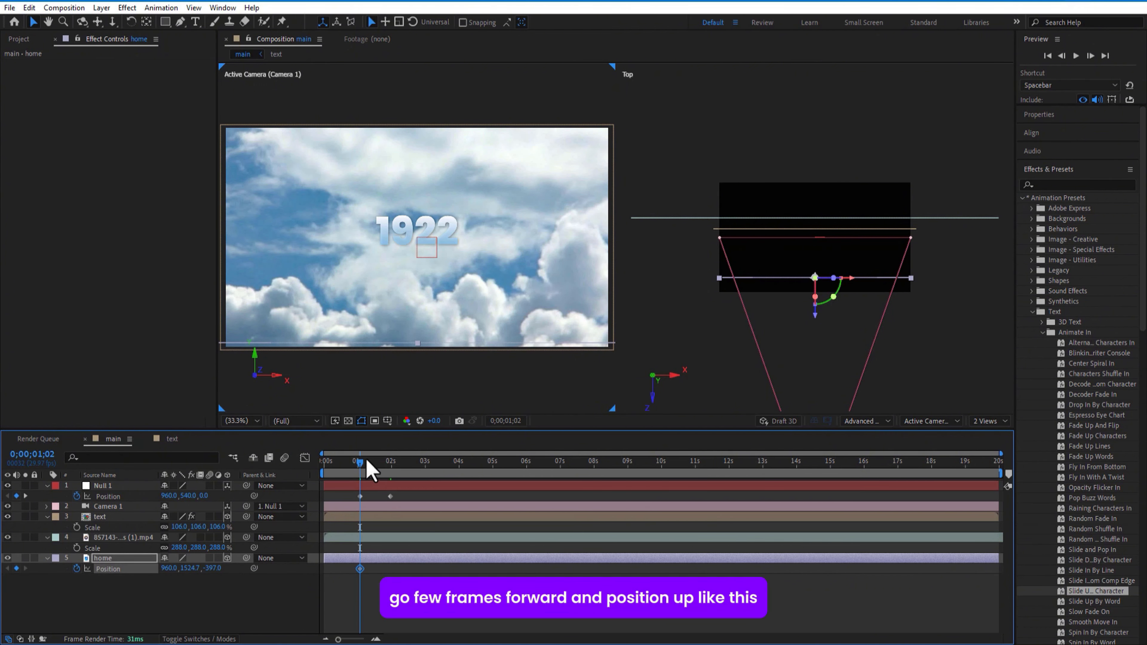
At 0;00;01;29, raise the home layer to Y 1007.7, increase its Scale to 320%, and show its keyframed properties.
drag(367, 461, 391, 471)
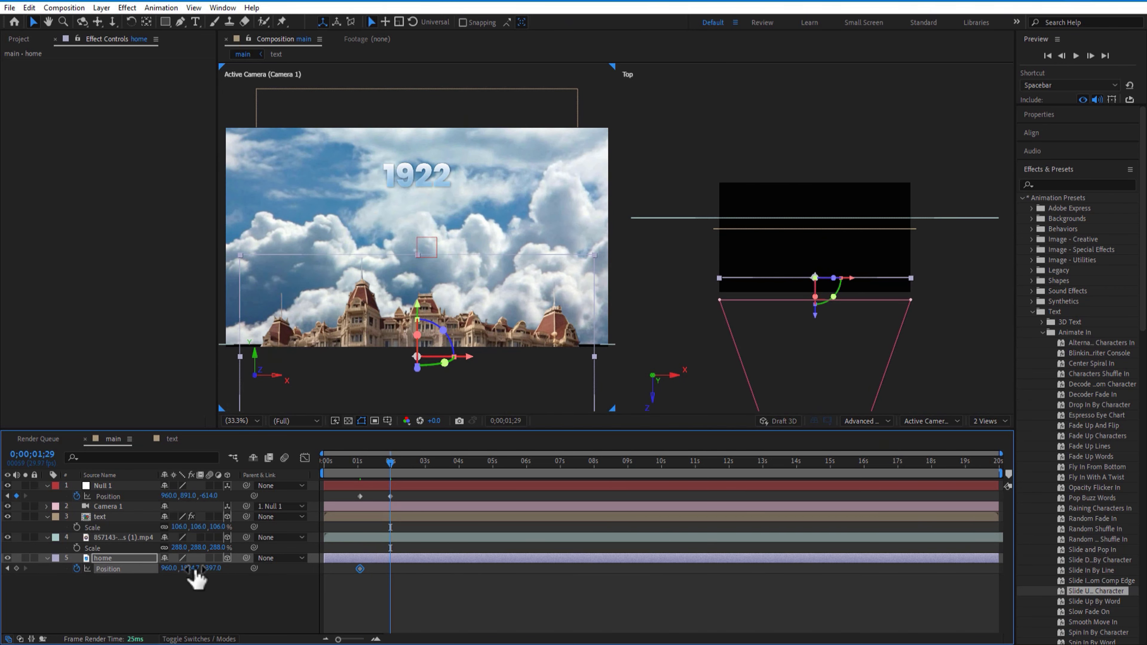
drag(164, 570, 6, 576)
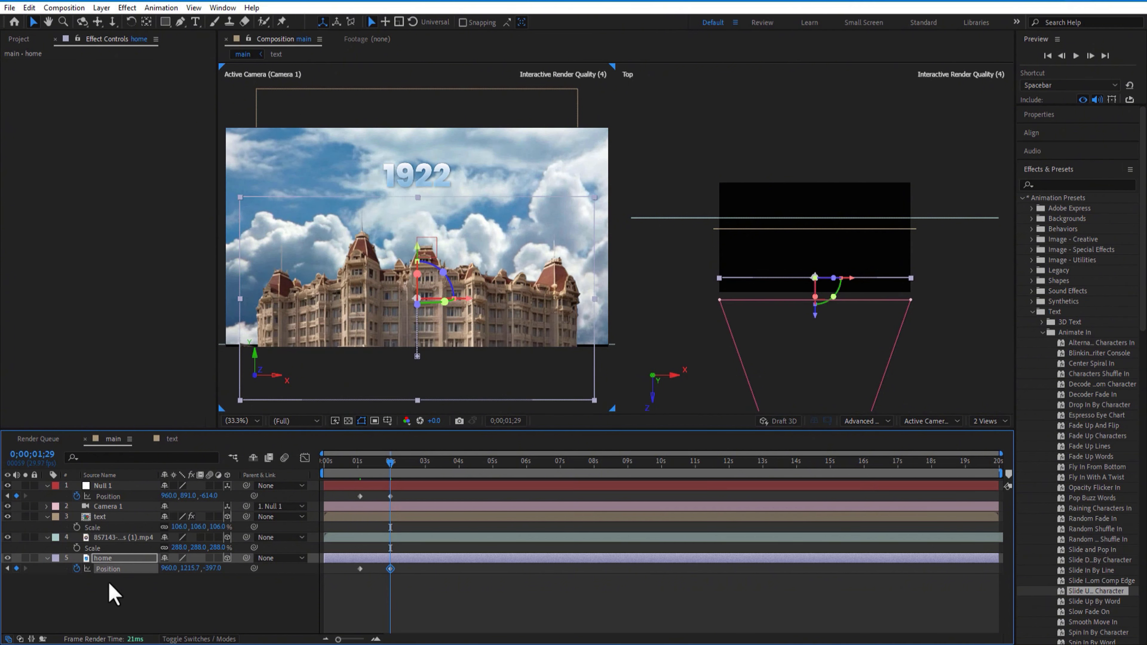
drag(189, 568, 67, 570)
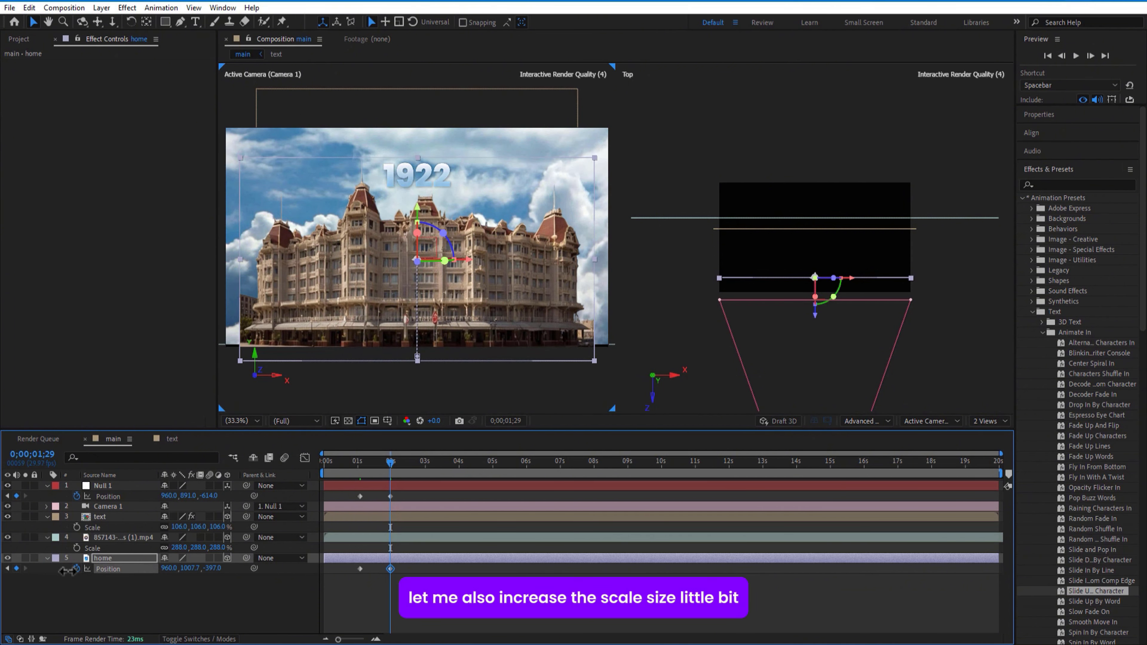
drag(177, 569, 187, 566)
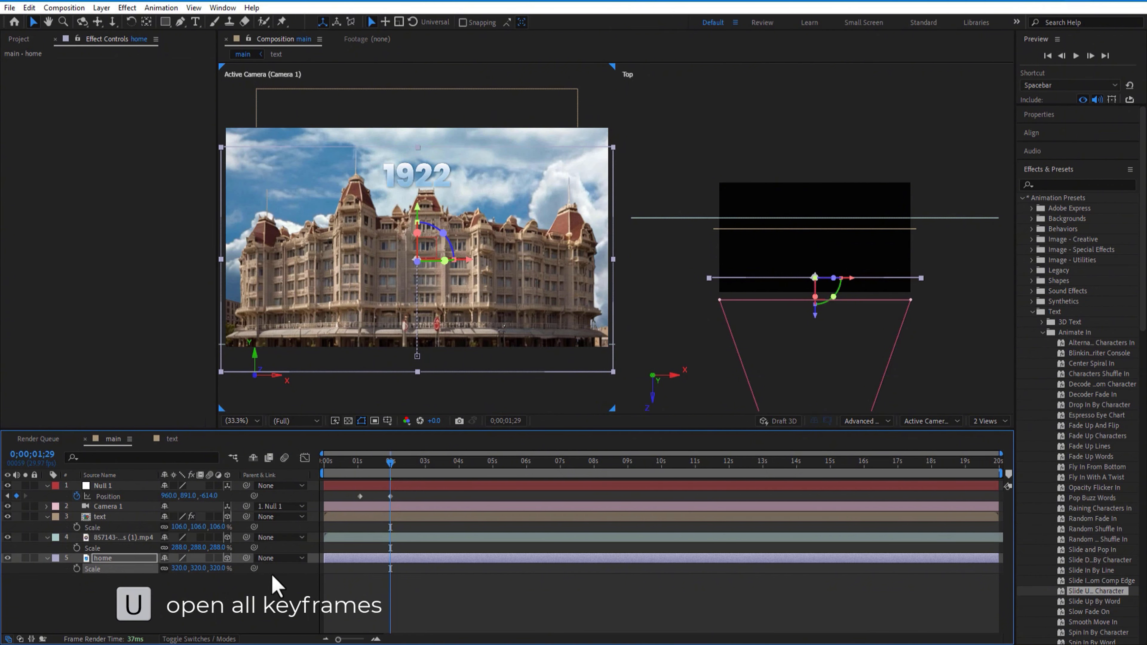
key(u)
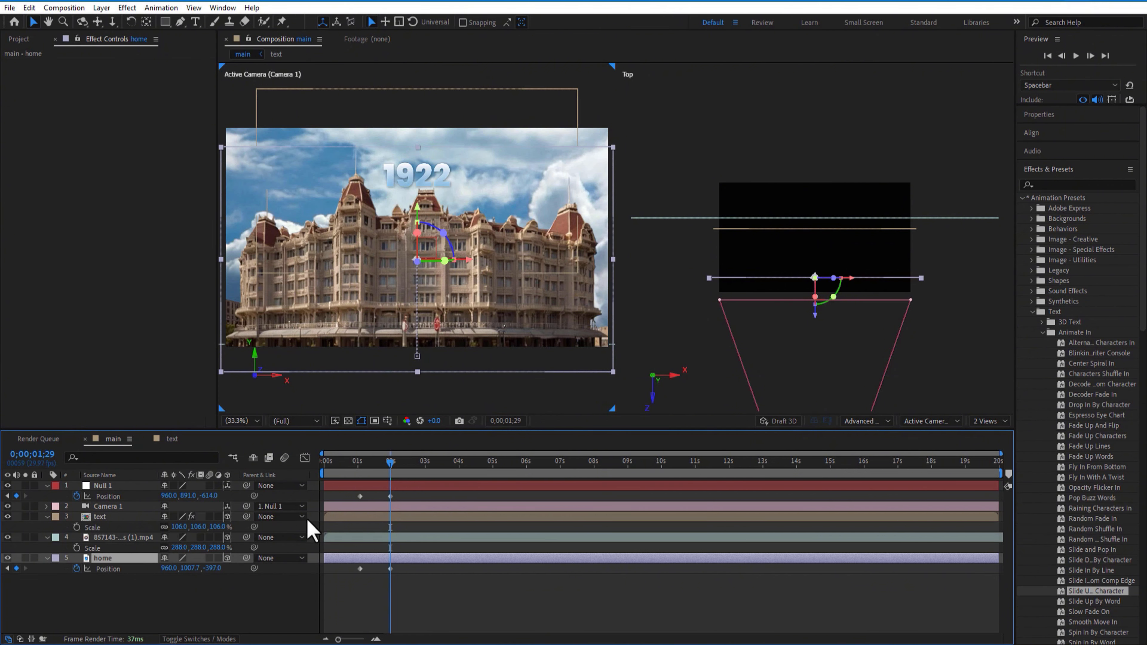
Move the second Position keyframes of Null 1 and home to 0;00;03;00 and preview the animation.
drag(390, 475, 356, 480)
click(390, 496)
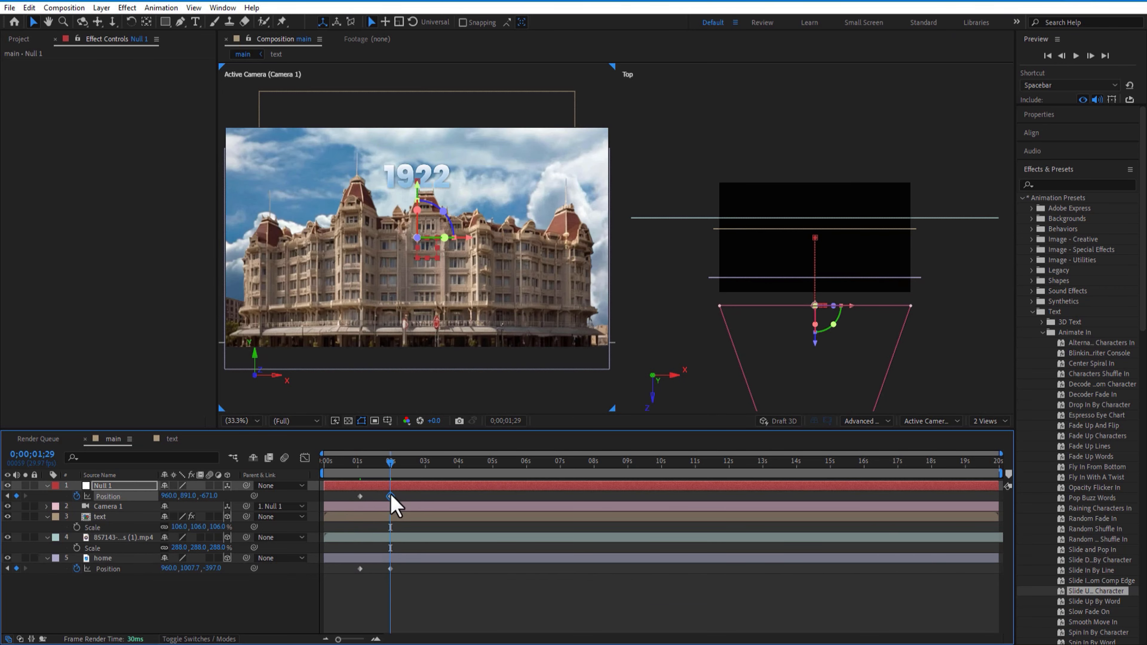
drag(392, 471, 427, 490)
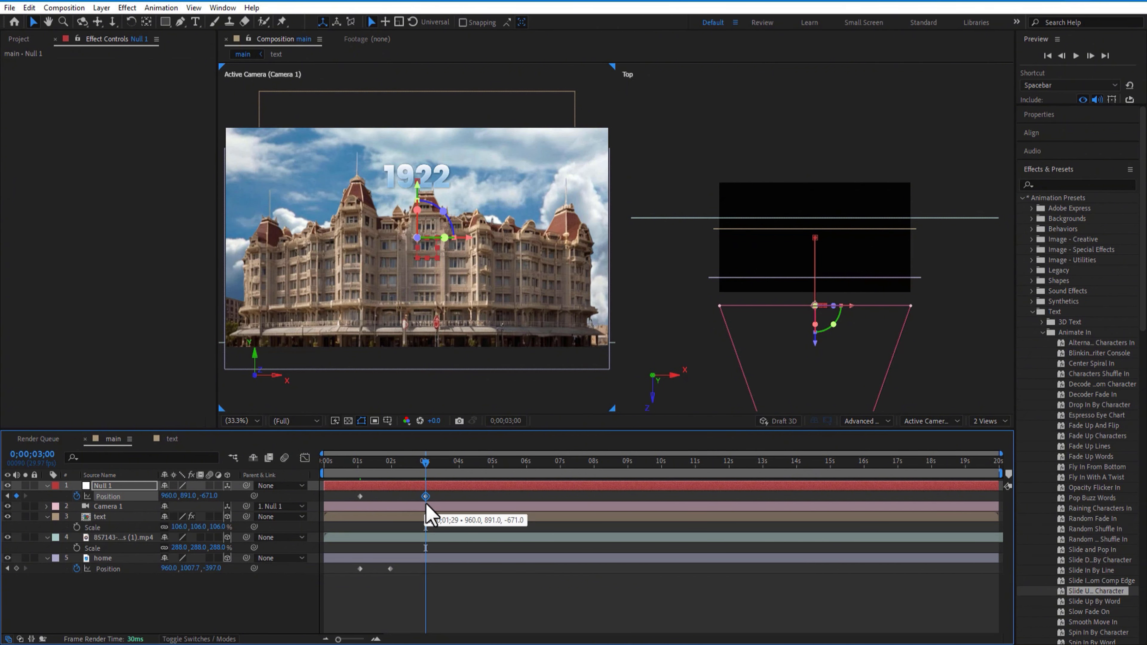
drag(391, 568, 425, 569)
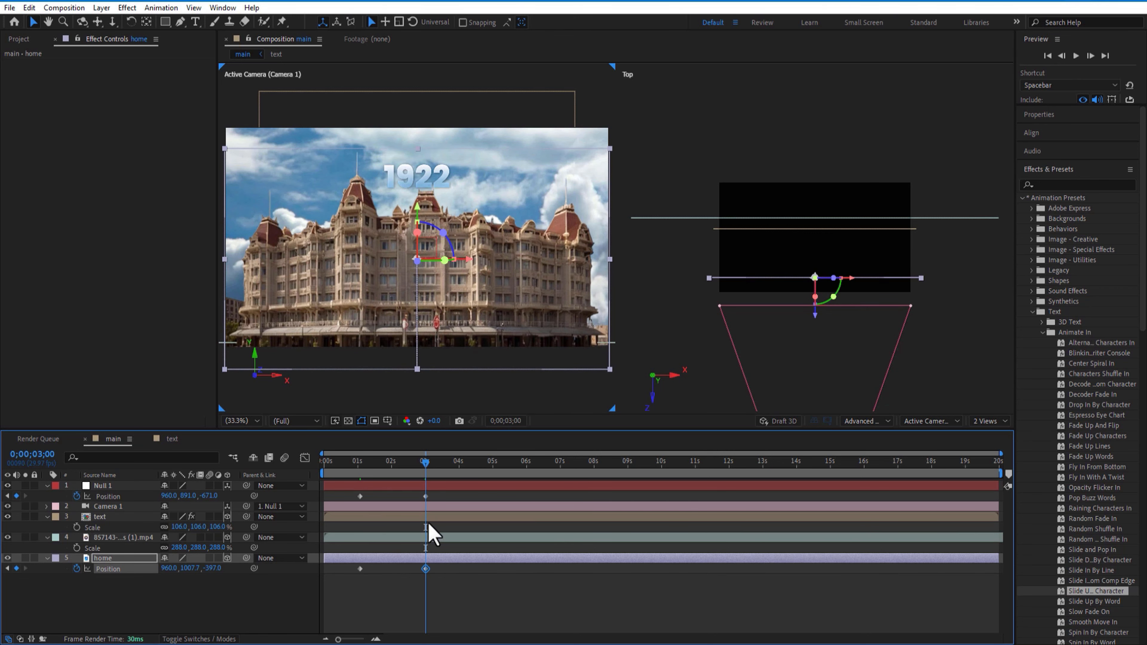
drag(409, 466, 359, 470)
key(space)
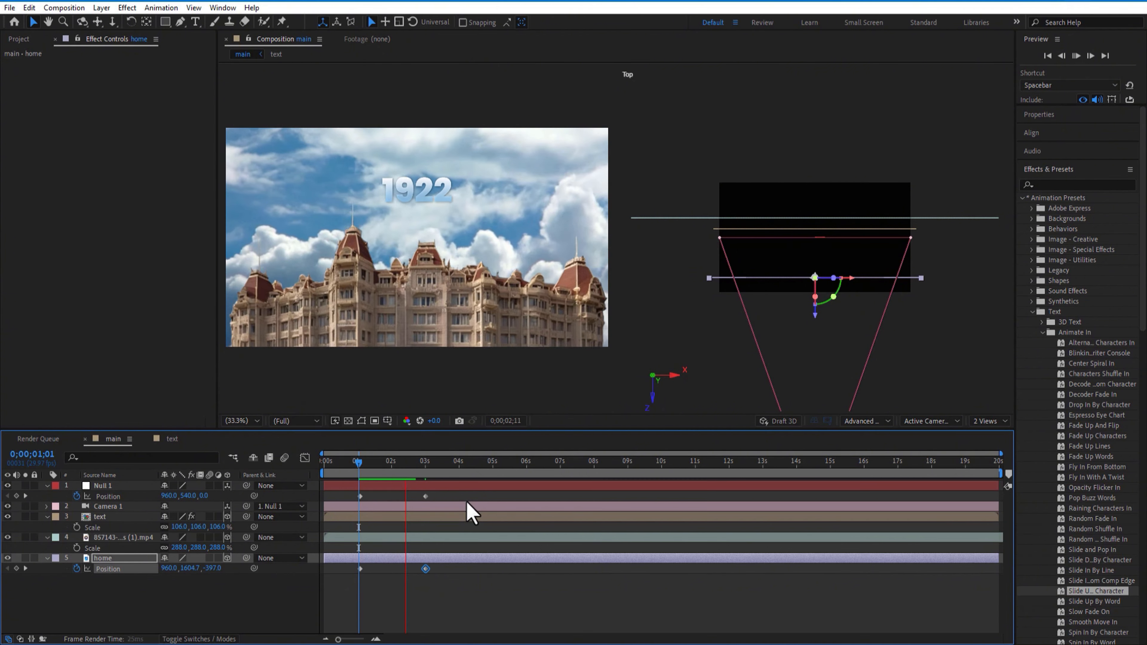
Keyframe the text layer's Position at 0;00;01;02 and raise it to Y 450 at 0;00;03;00.
click(360, 467)
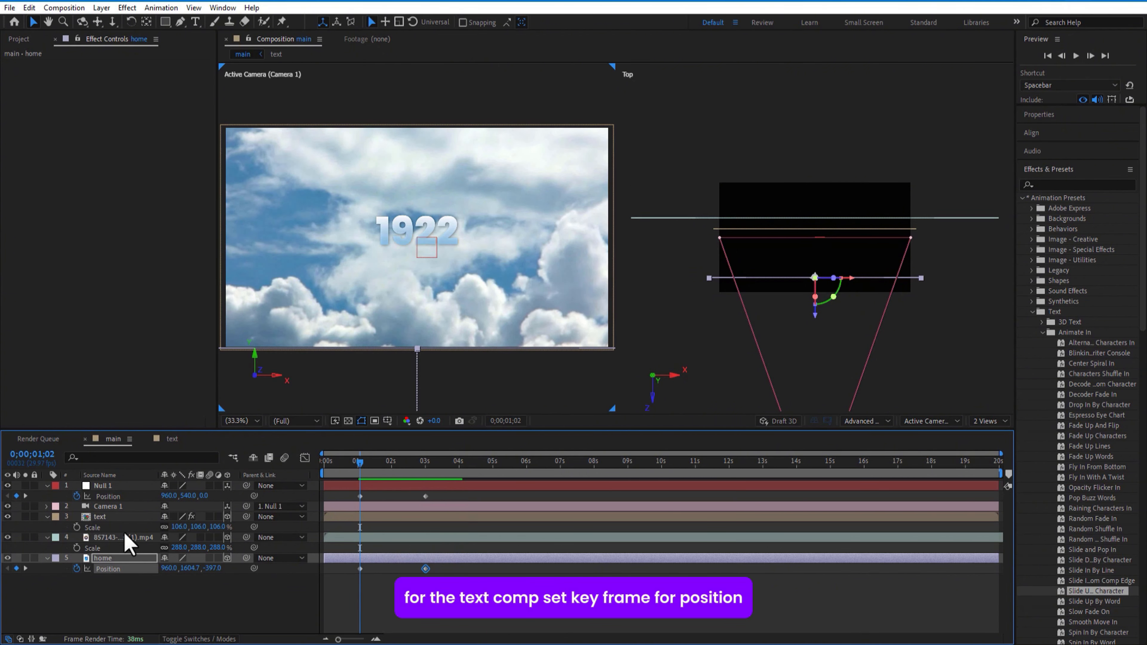
click(109, 517)
key(p)
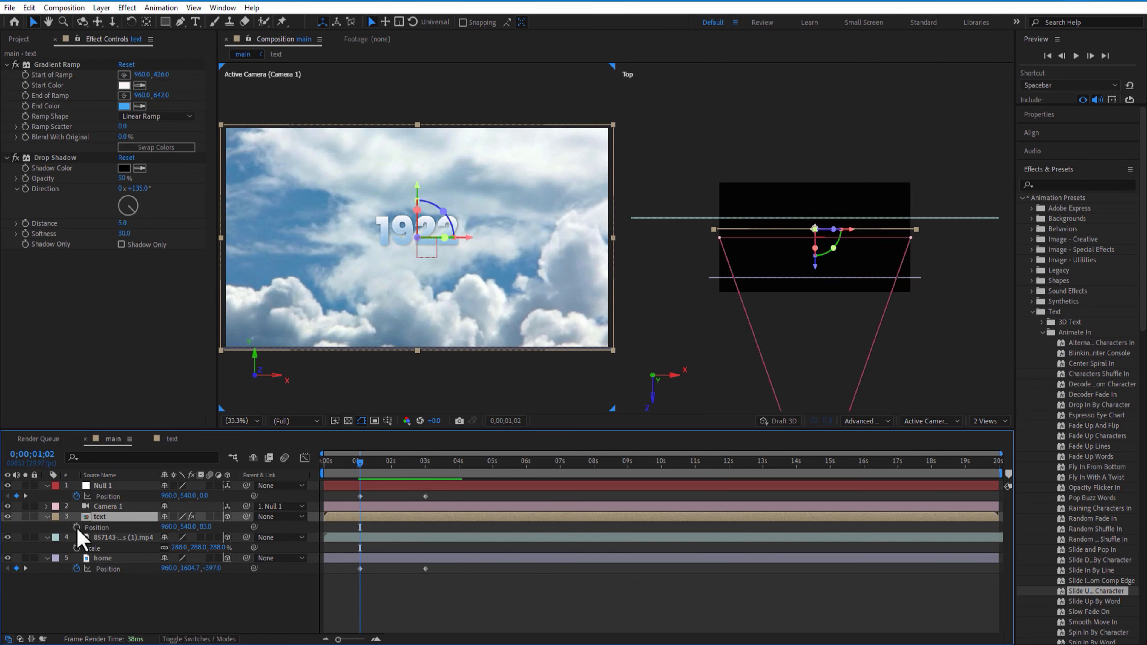
drag(362, 468, 430, 493)
drag(190, 527, 131, 528)
drag(423, 461, 427, 491)
Apply Easy Ease to all Position keyframes of the Null 1, text and home layers.
drag(337, 639, 354, 642)
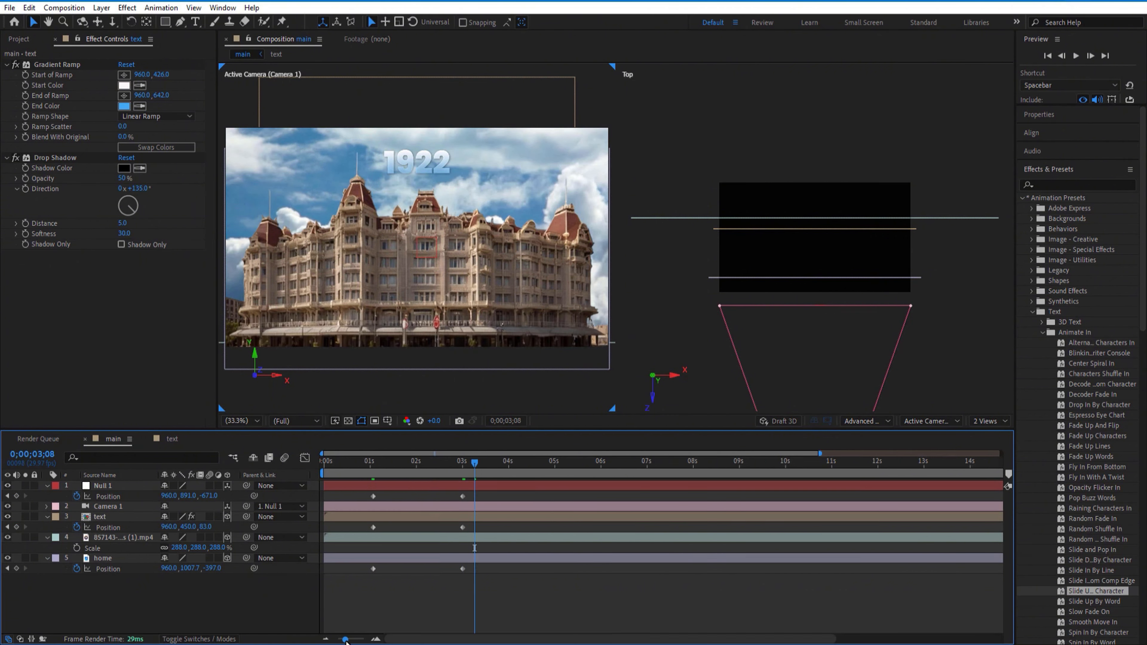
key(j)
key(j)
key(k)
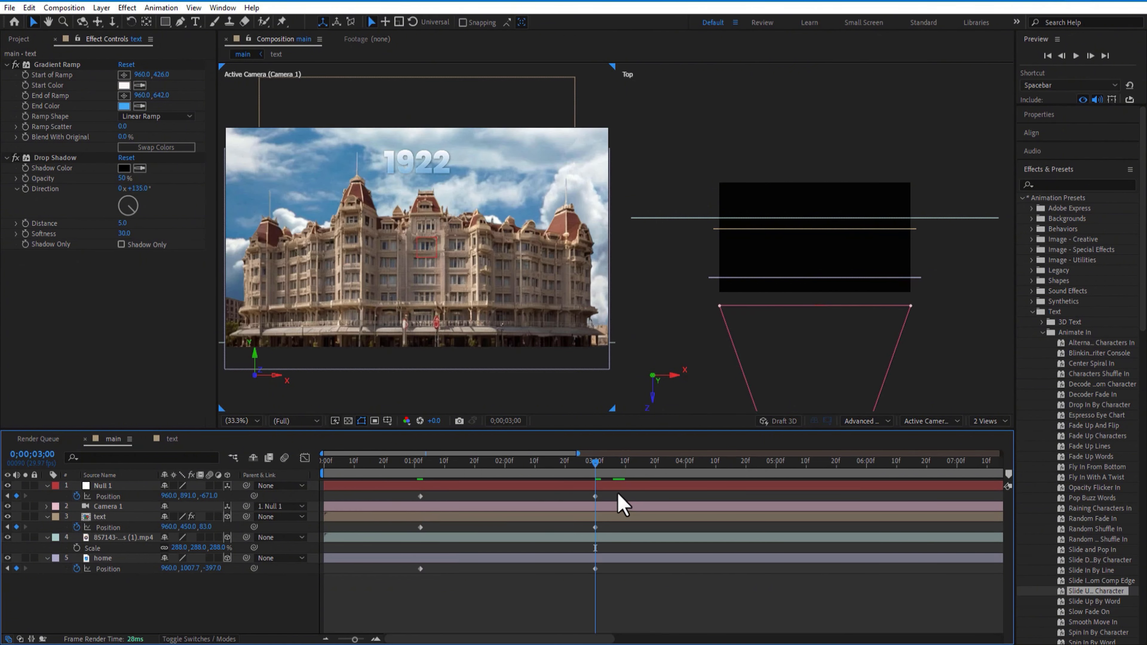
drag(613, 588, 406, 588)
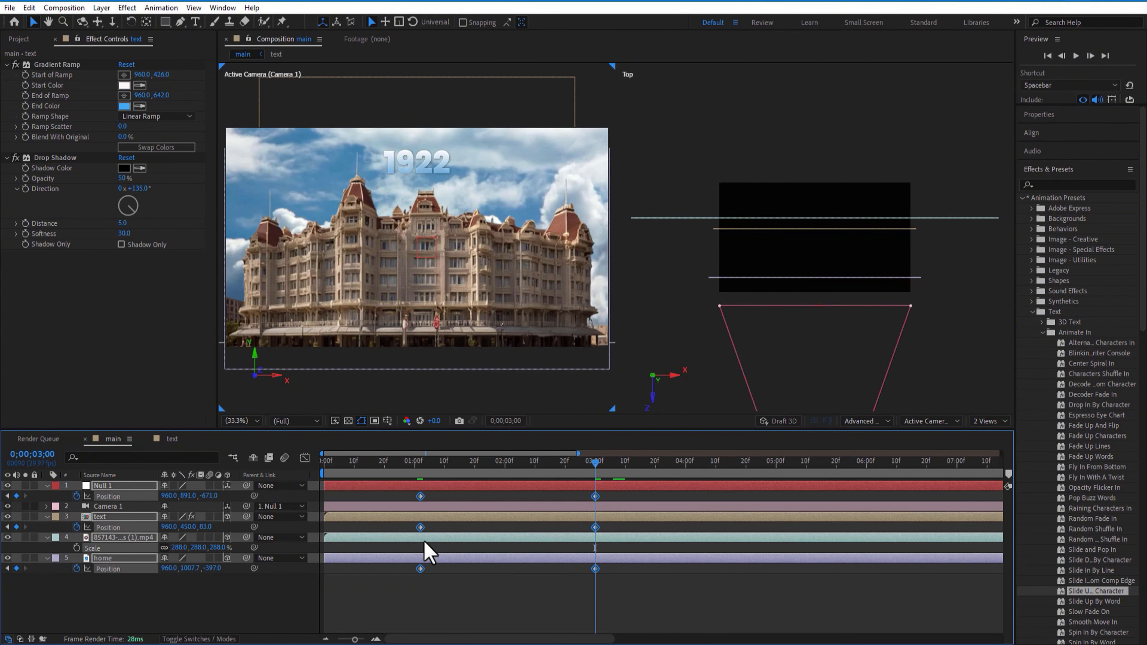
right_click(421, 497)
mouse_move(562, 493)
click(619, 527)
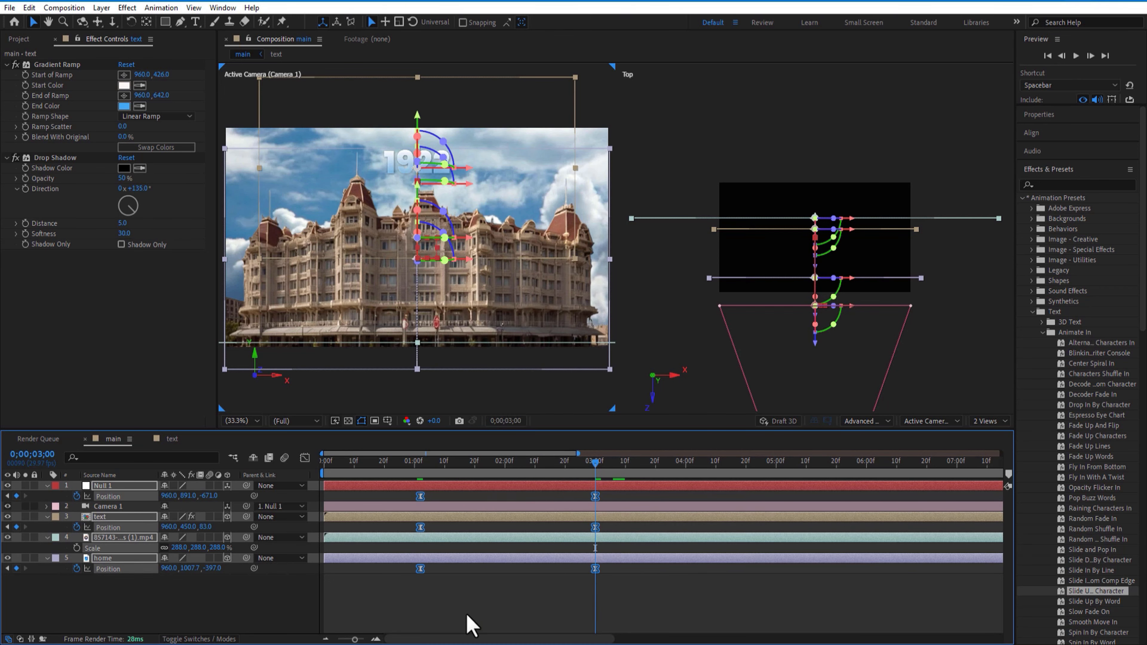
Reshape Null 1's Position speed graph by lengthening the ease out of its first keyframe.
drag(376, 508, 396, 506)
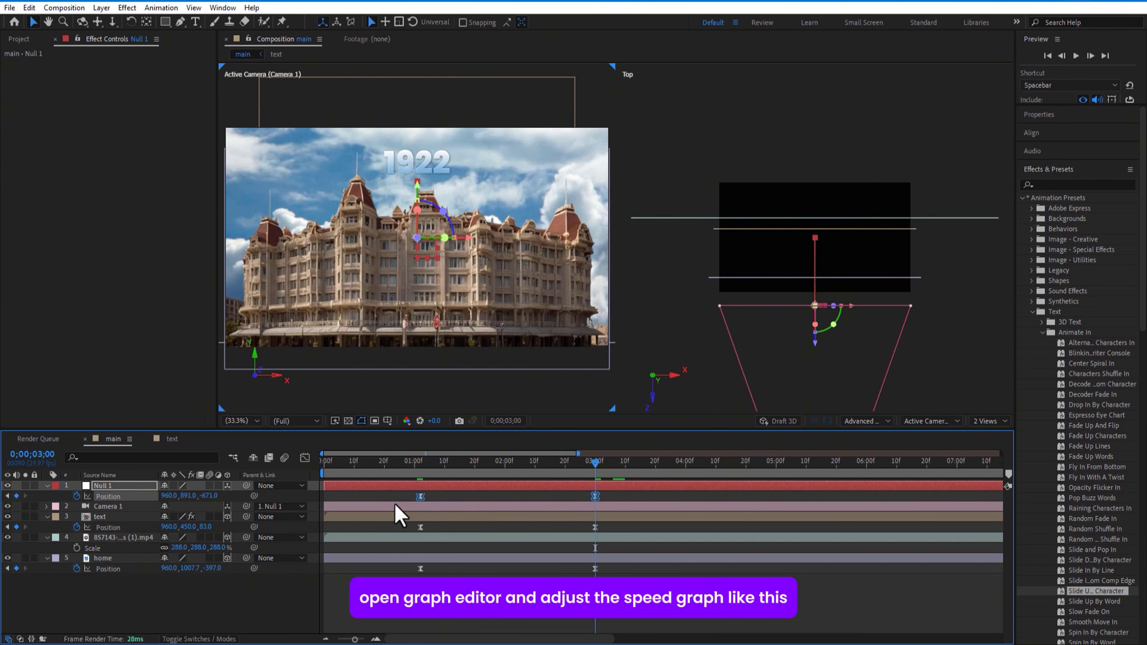
click(305, 458)
drag(671, 546, 509, 604)
click(305, 458)
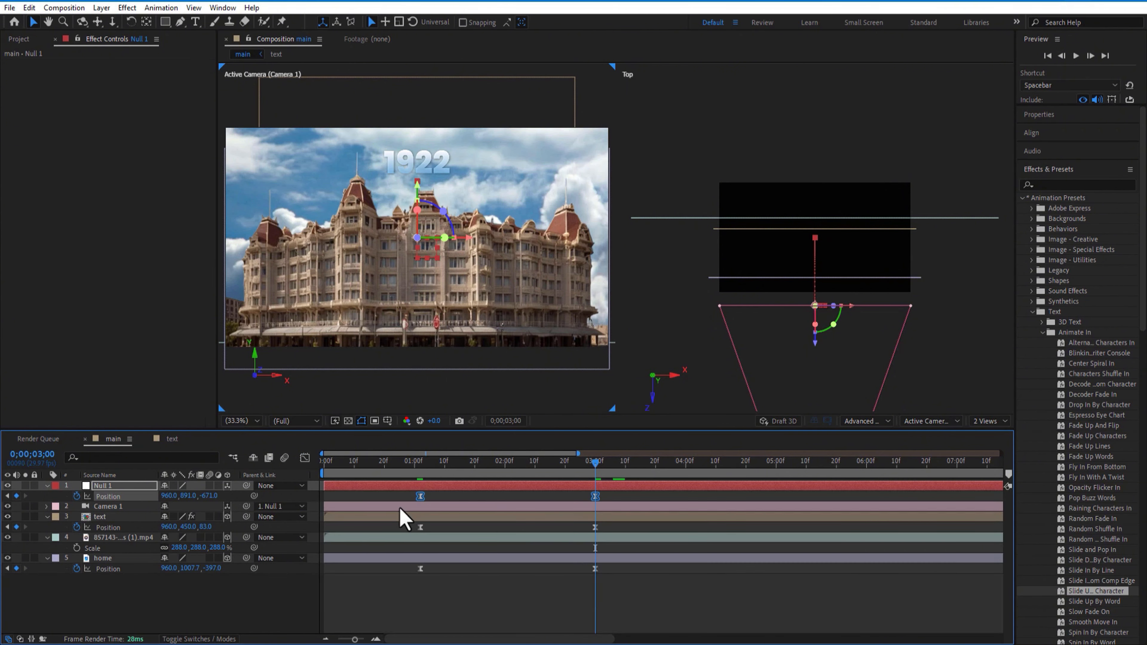
Reshape the text layer's Position speed graph so it starts slowly and peaks late.
drag(610, 535, 402, 540)
click(305, 459)
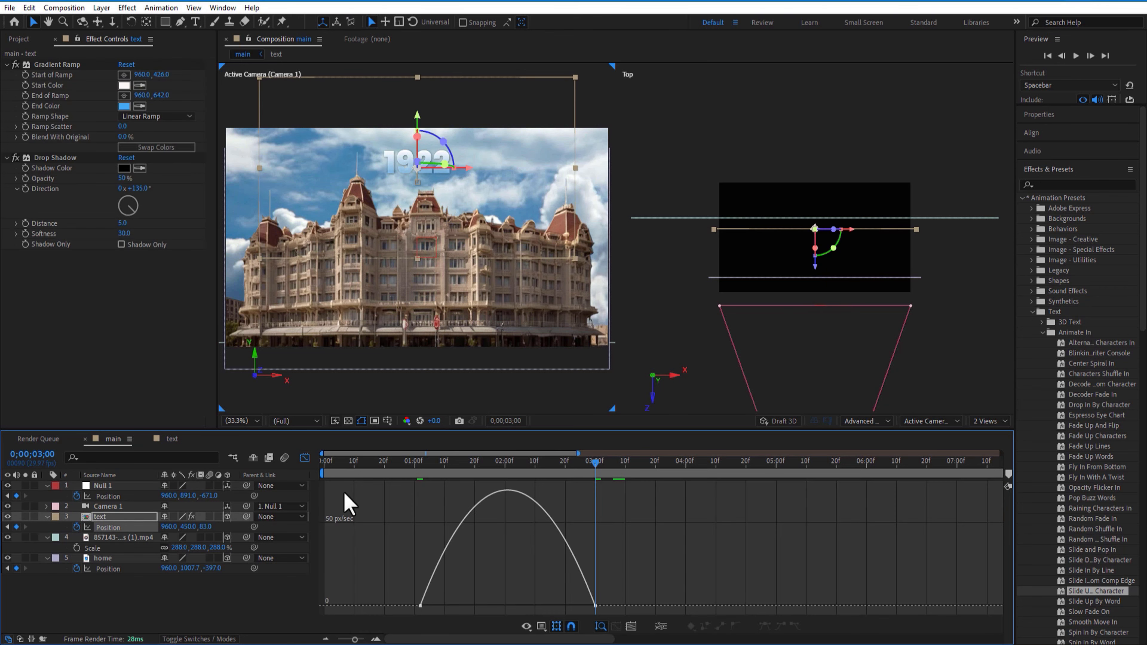
drag(629, 534, 342, 629)
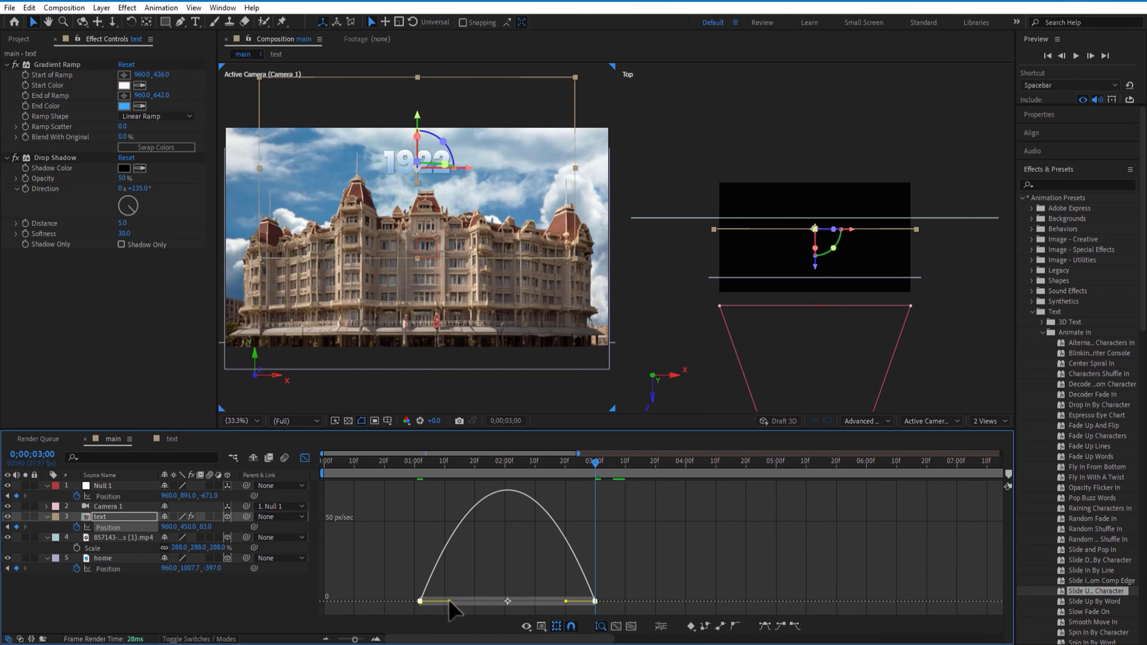
drag(450, 603, 508, 603)
click(527, 626)
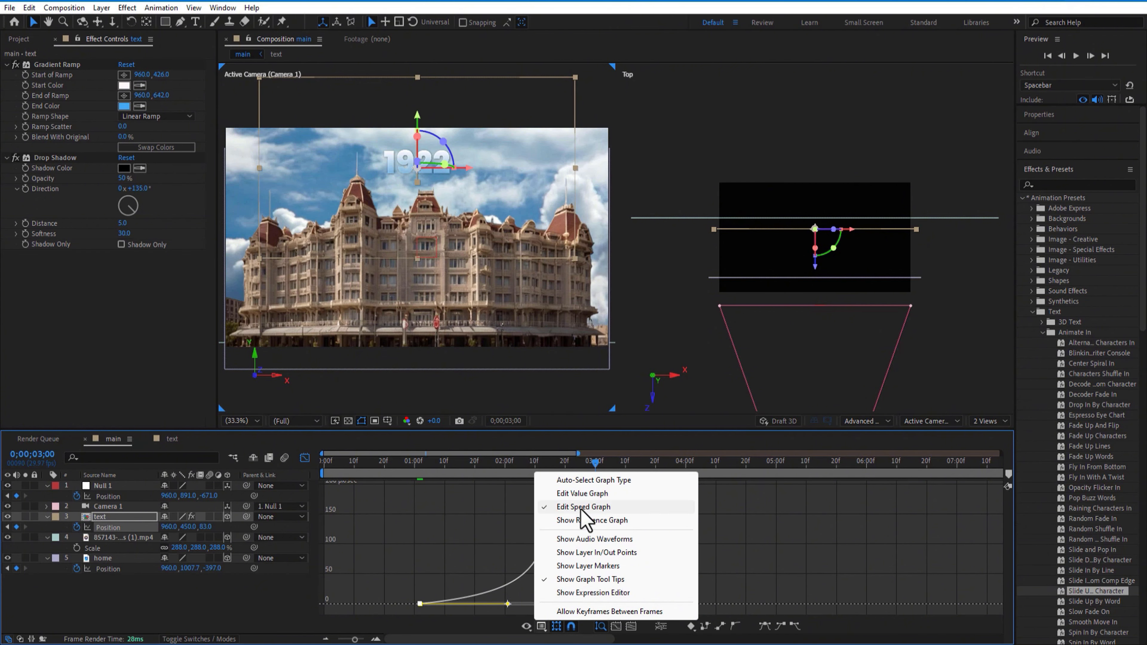
click(760, 523)
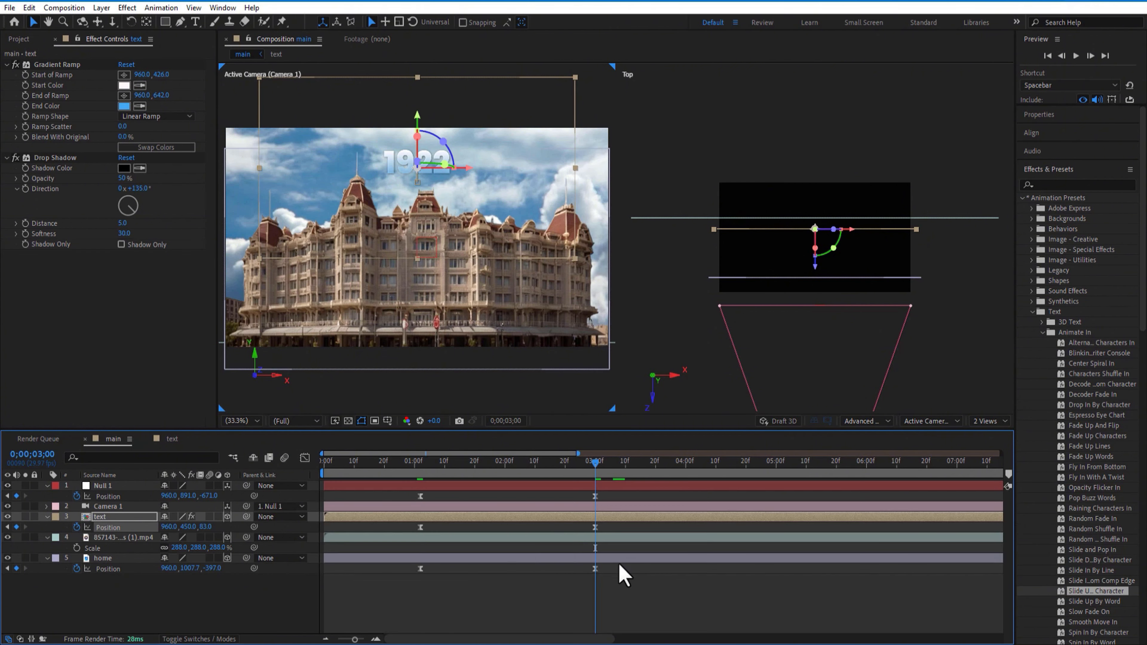
Lengthen the ease out of the first keyframe in the home layer's Position speed graph.
drag(620, 566, 397, 575)
click(305, 458)
drag(601, 611, 356, 496)
drag(449, 601, 527, 603)
click(305, 458)
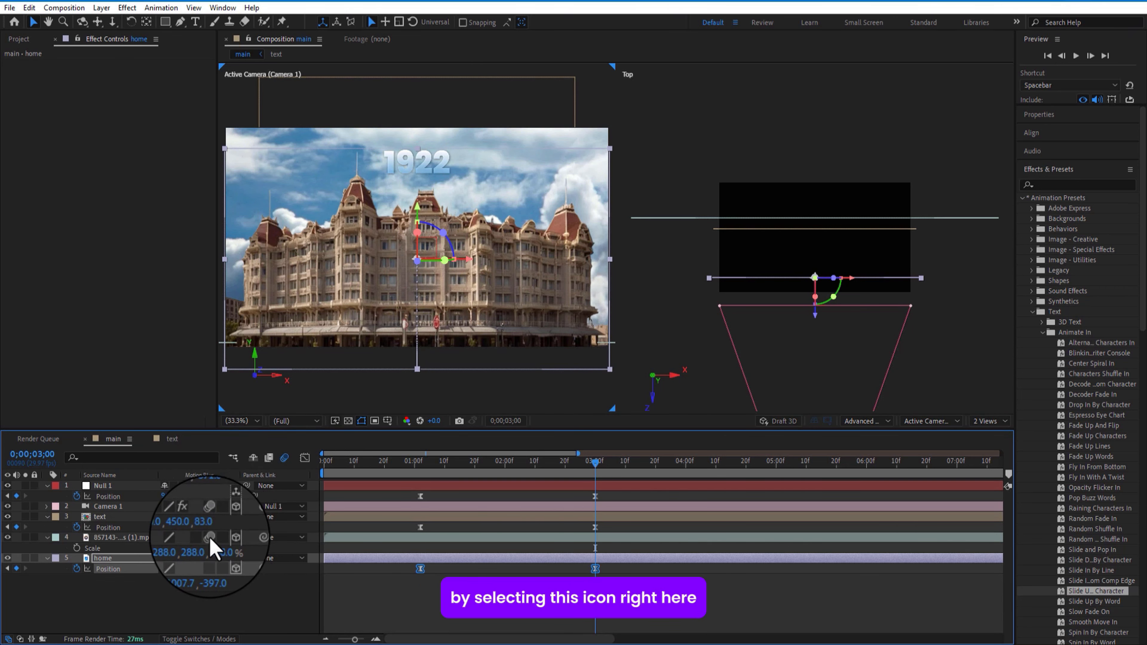
Collapse the properties of the text, cloud video and home layers in the timeline.
click(47, 517)
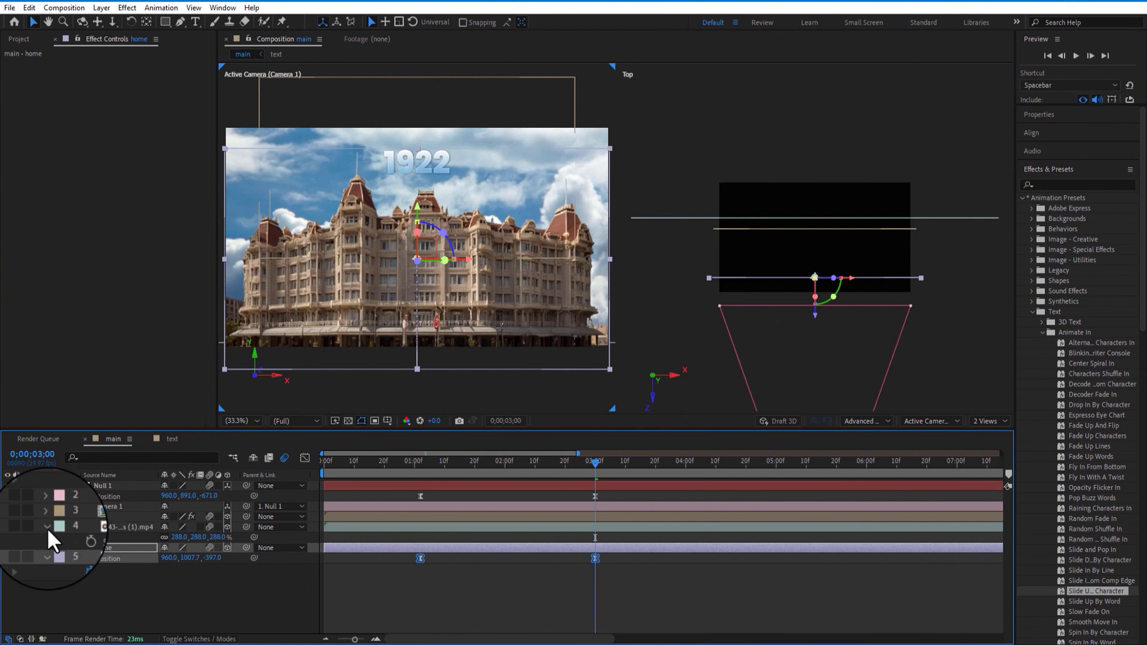
click(47, 527)
click(47, 538)
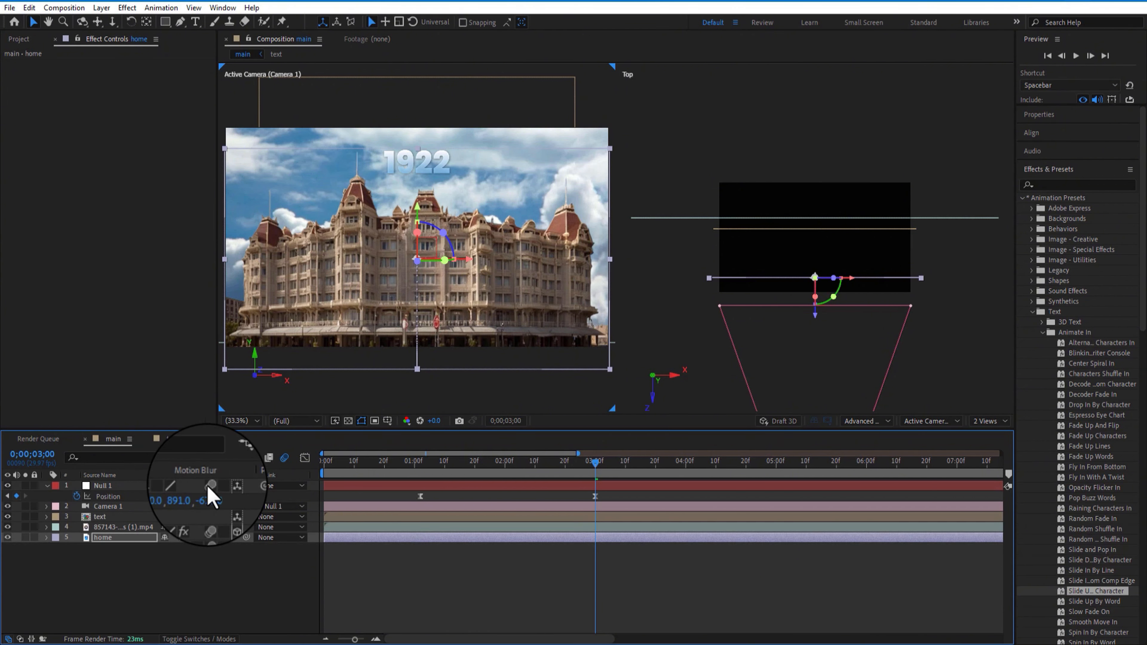
Preview the animation from the beginning of the main composition.
key(Home)
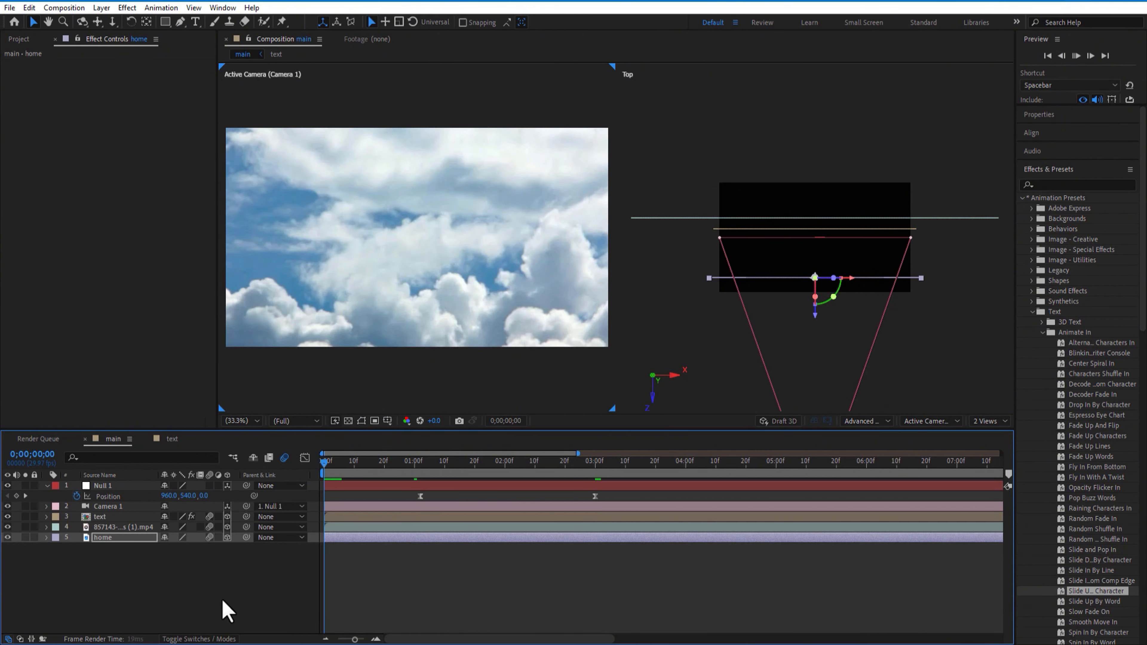
key(space)
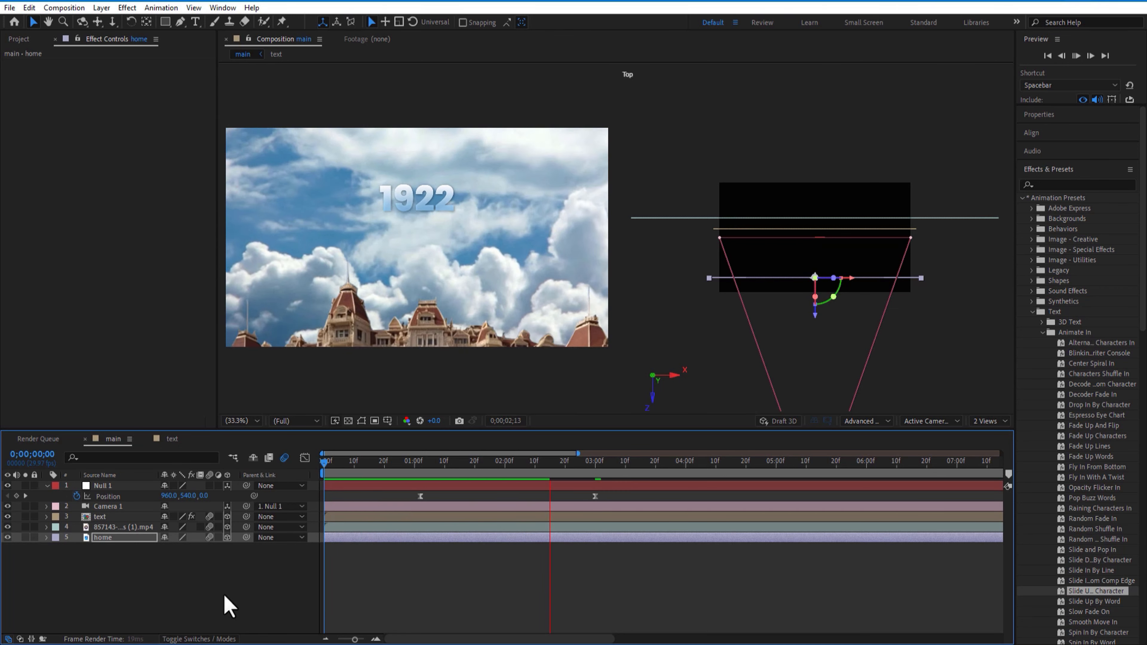
Keyframe the text layer's Opacity at 100% at 0;00;02;10 and 0% at 0;00;03;00, and scrub through the fade.
click(109, 518)
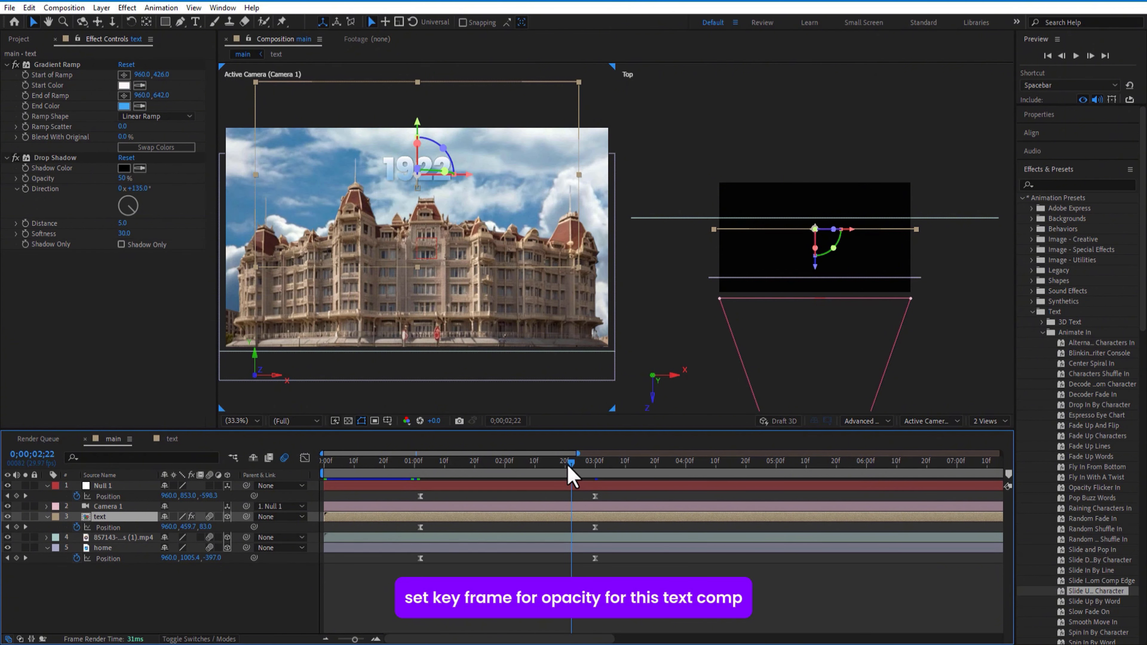
drag(568, 467, 538, 487)
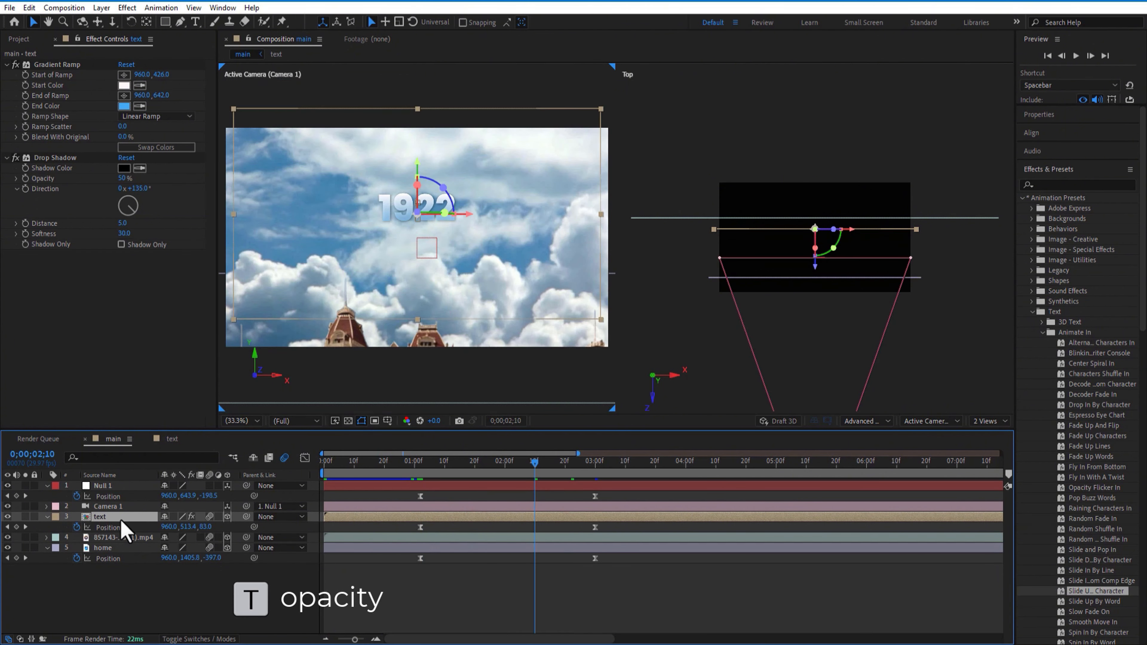
key(t)
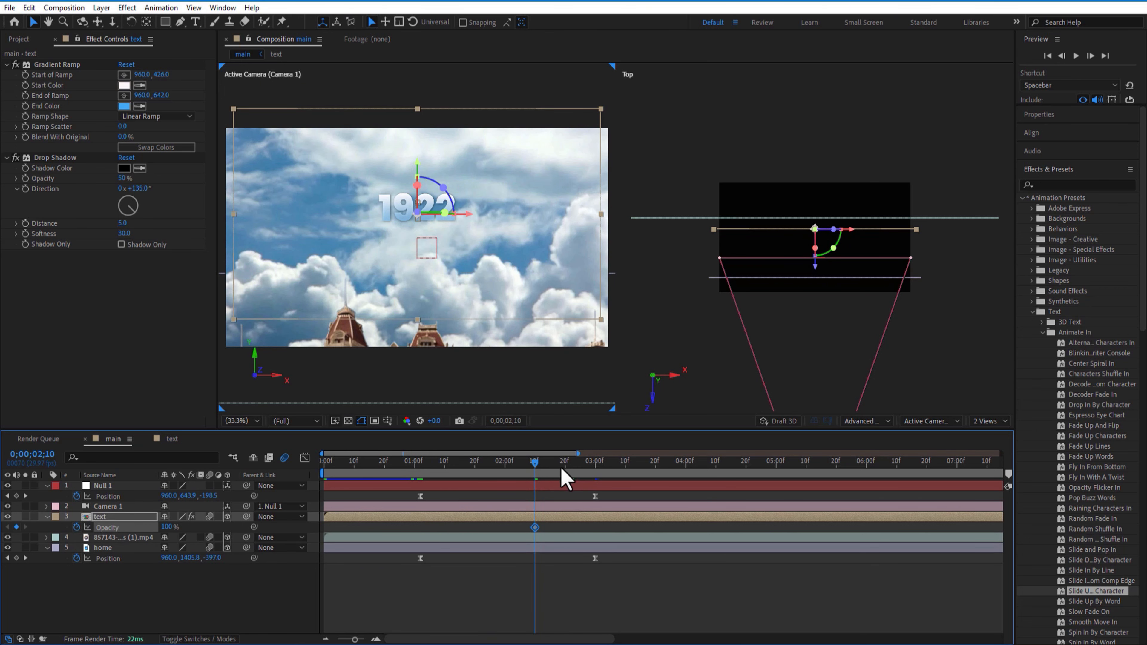
drag(562, 470, 596, 474)
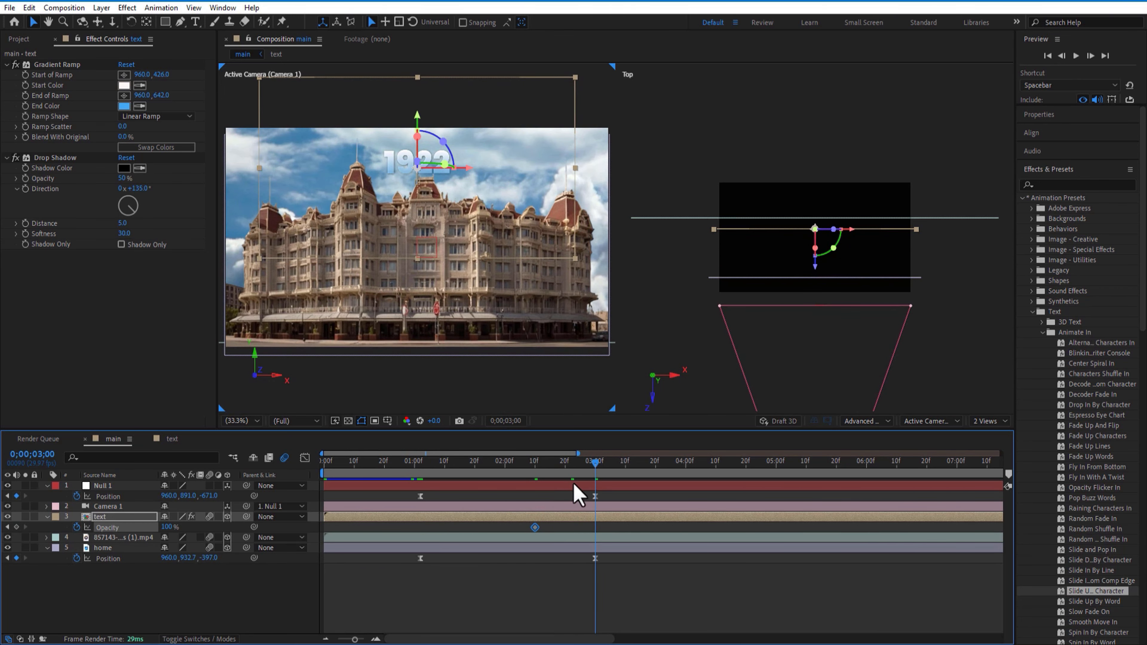
drag(168, 528, 4, 525)
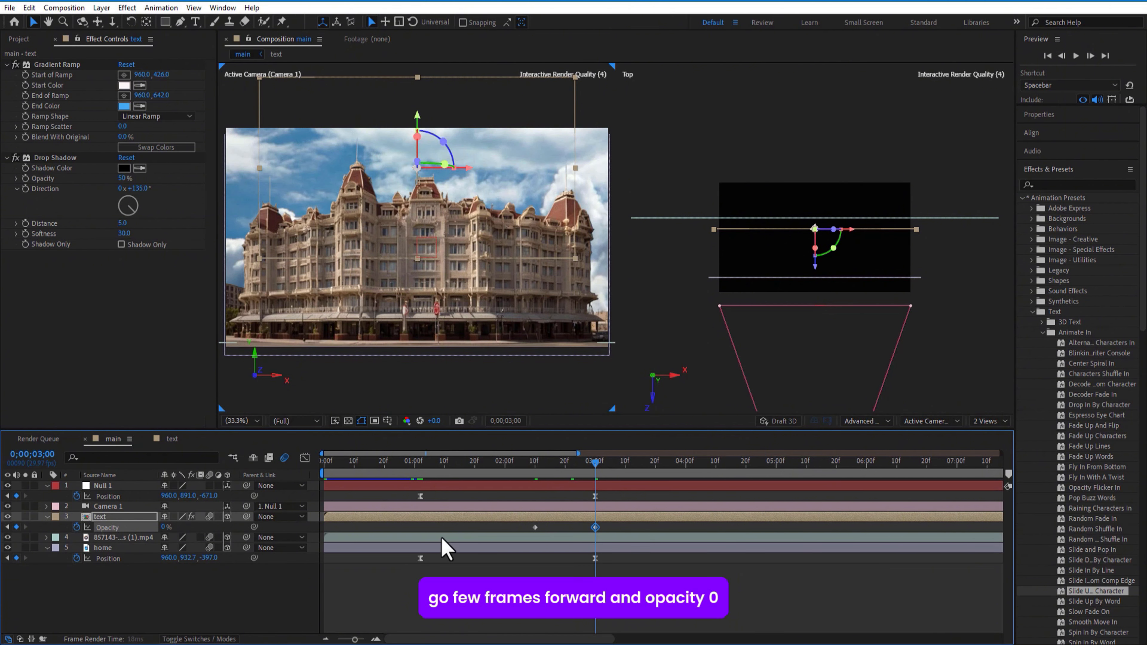
mouse_move(597, 468)
mouse_down()
mouse_move(535, 471)
mouse_move(597, 489)
mouse_up()
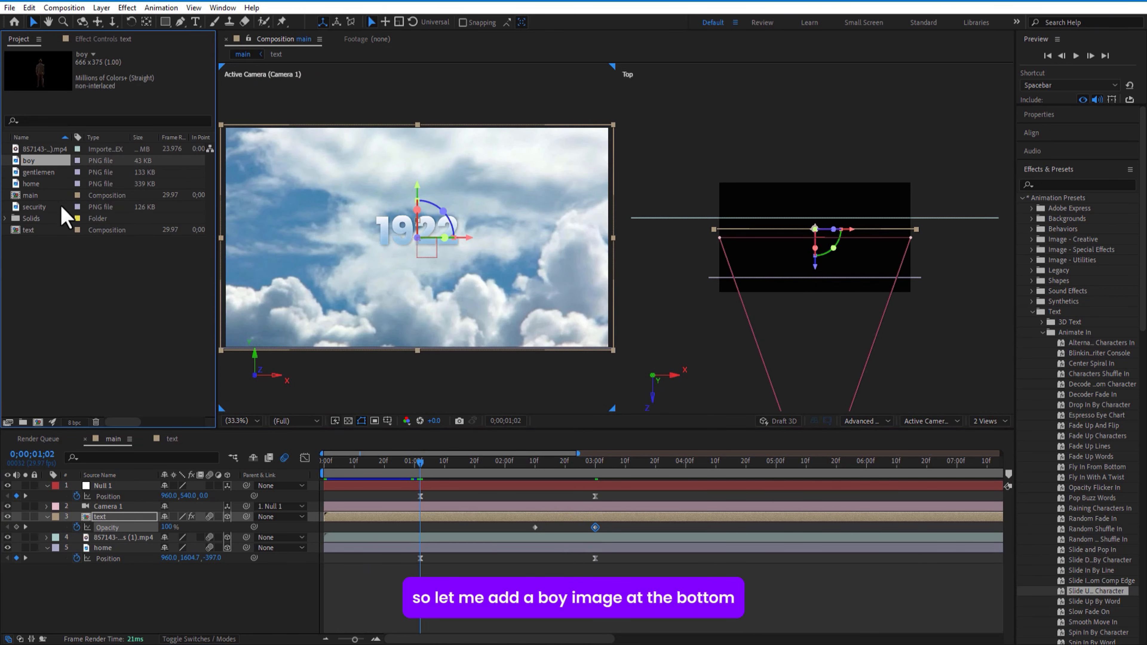
Add the boy image below the home layer at 0;00;02;10 as a 3D layer, with Position Y 729 and Z -430.
drag(65, 217, 128, 569)
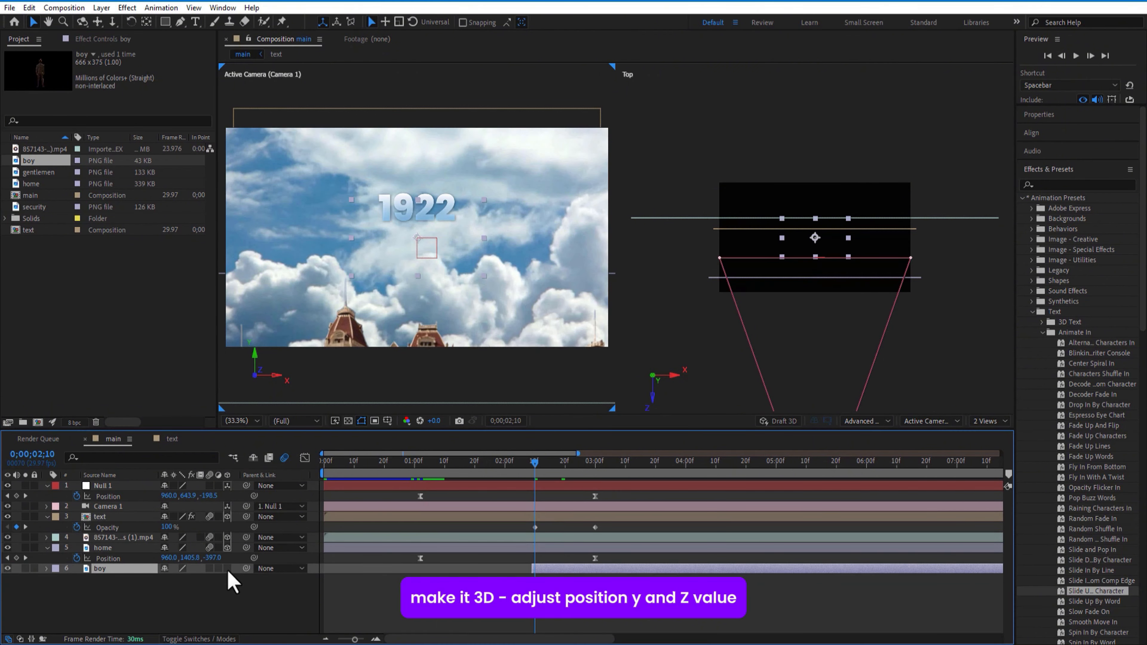
click(227, 569)
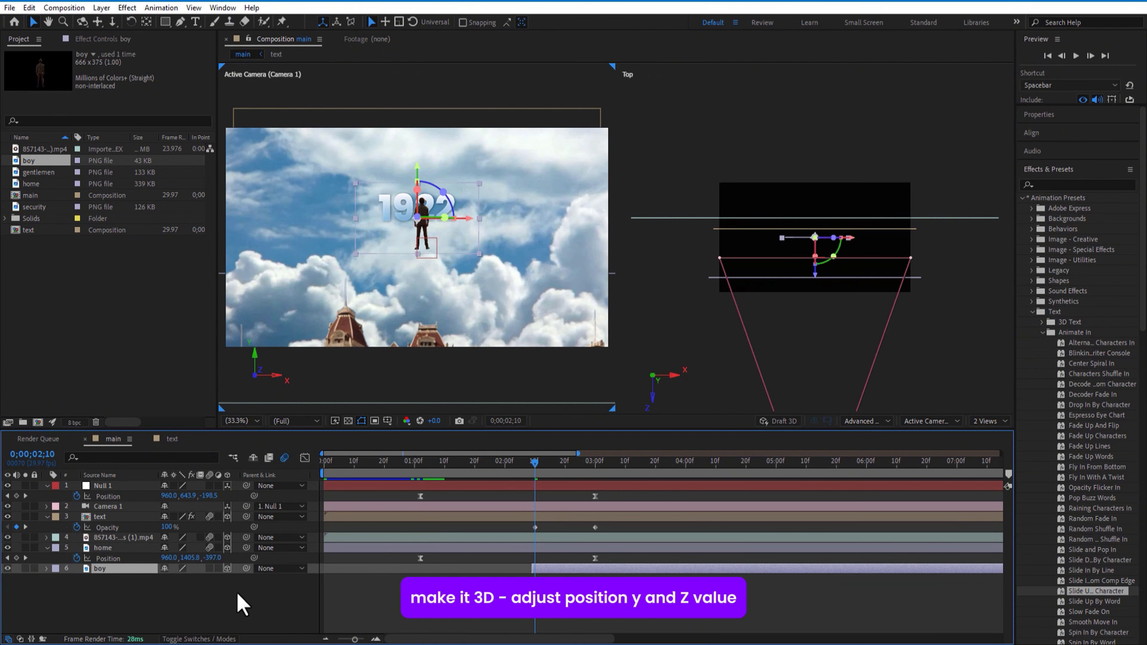
key(p)
drag(186, 579, 45, 581)
drag(207, 579, 15, 581)
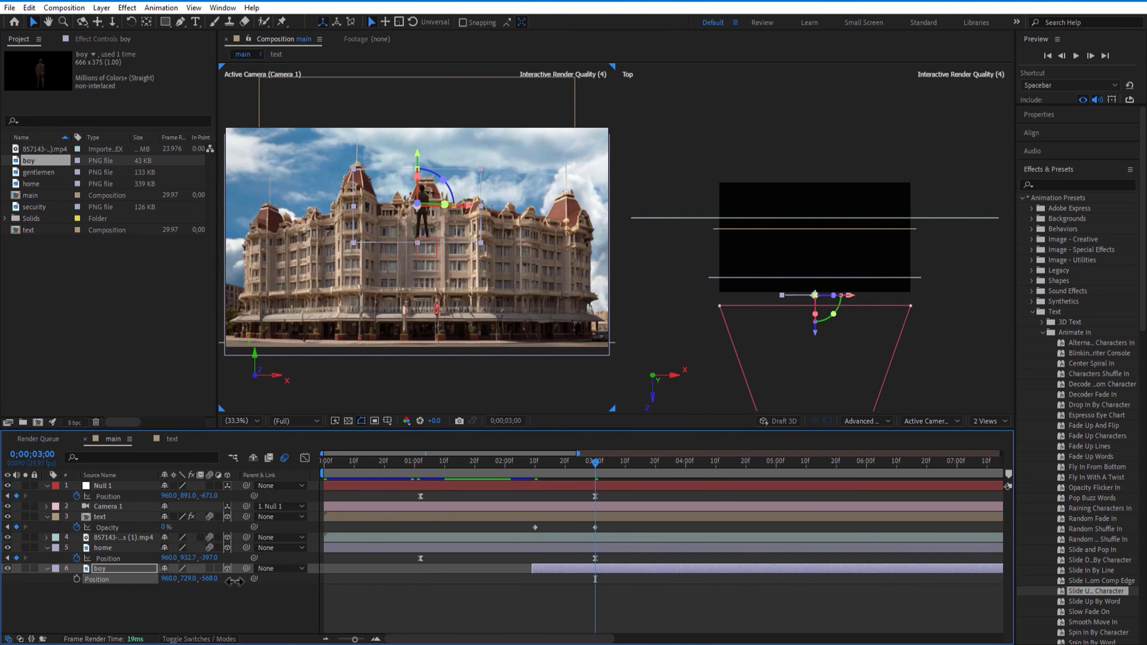
drag(235, 582, 315, 580)
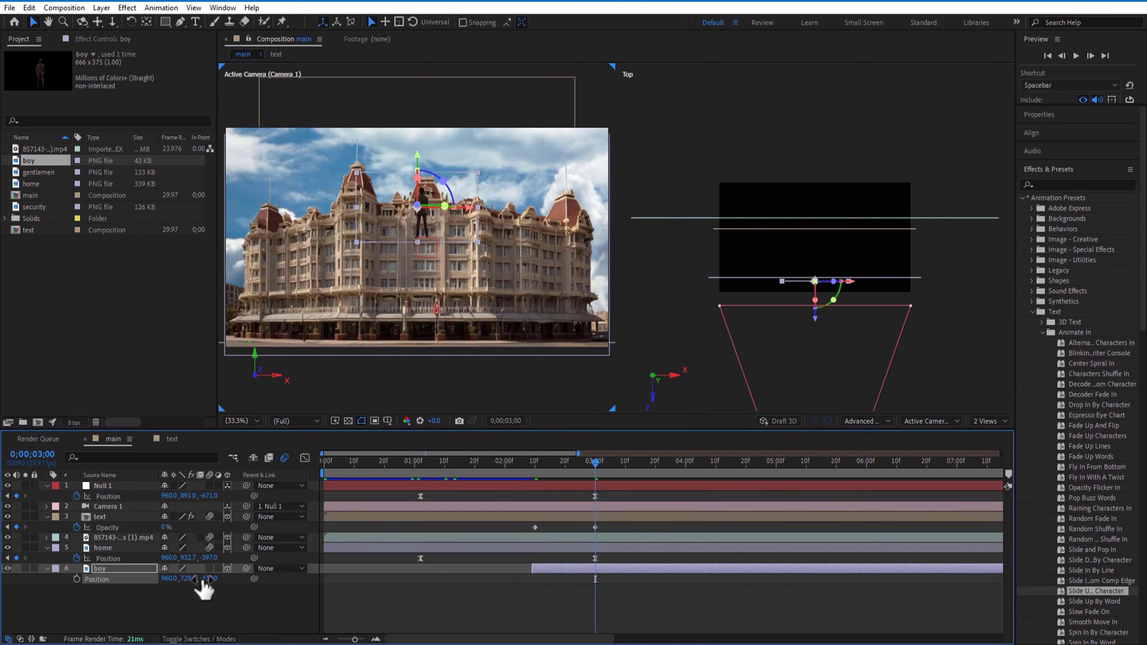
Enlarge the boy layer and move it in front of the camera to Position 1585, 1289, -1870.
key(s)
drag(176, 579, 283, 579)
key(p)
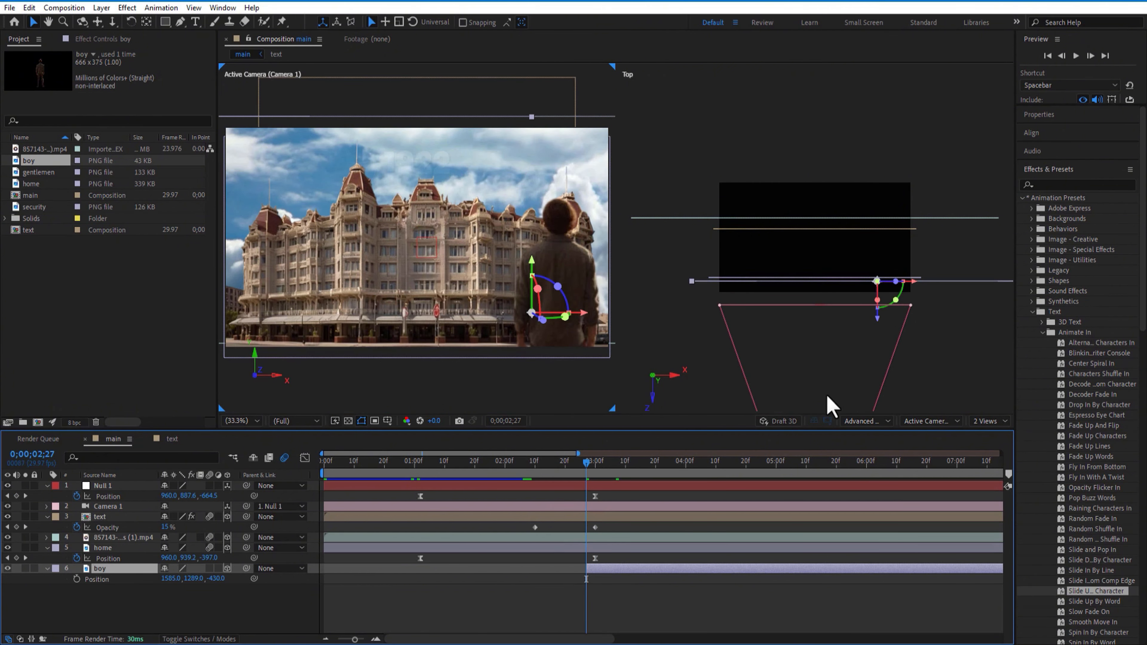
scroll(886, 345, down, 3)
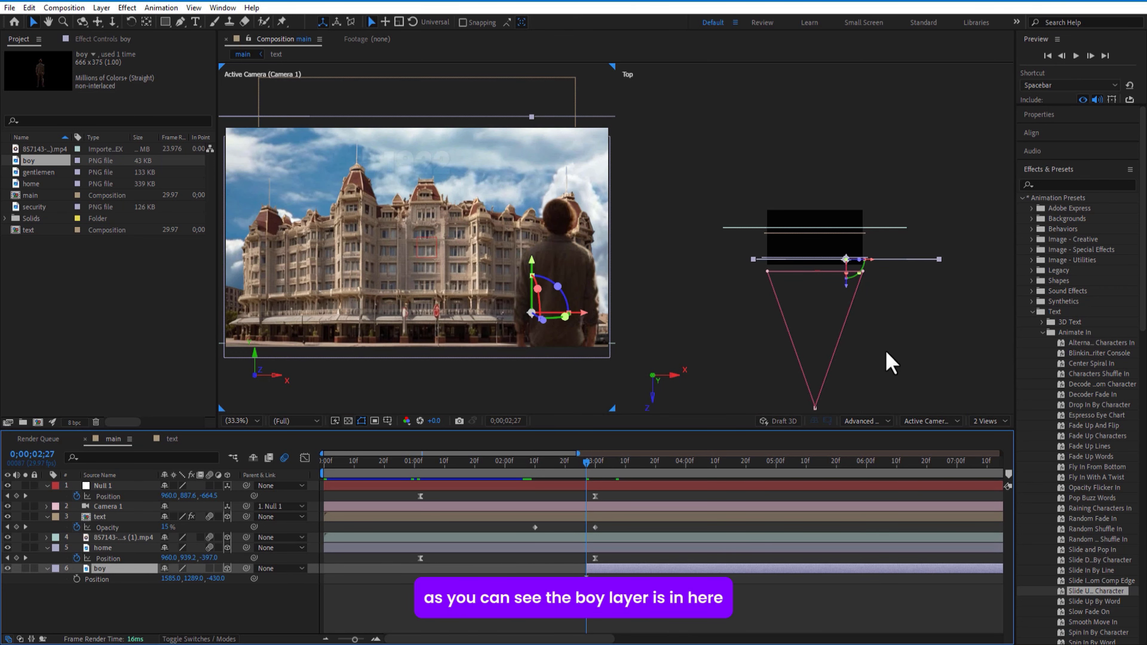
drag(845, 282, 872, 357)
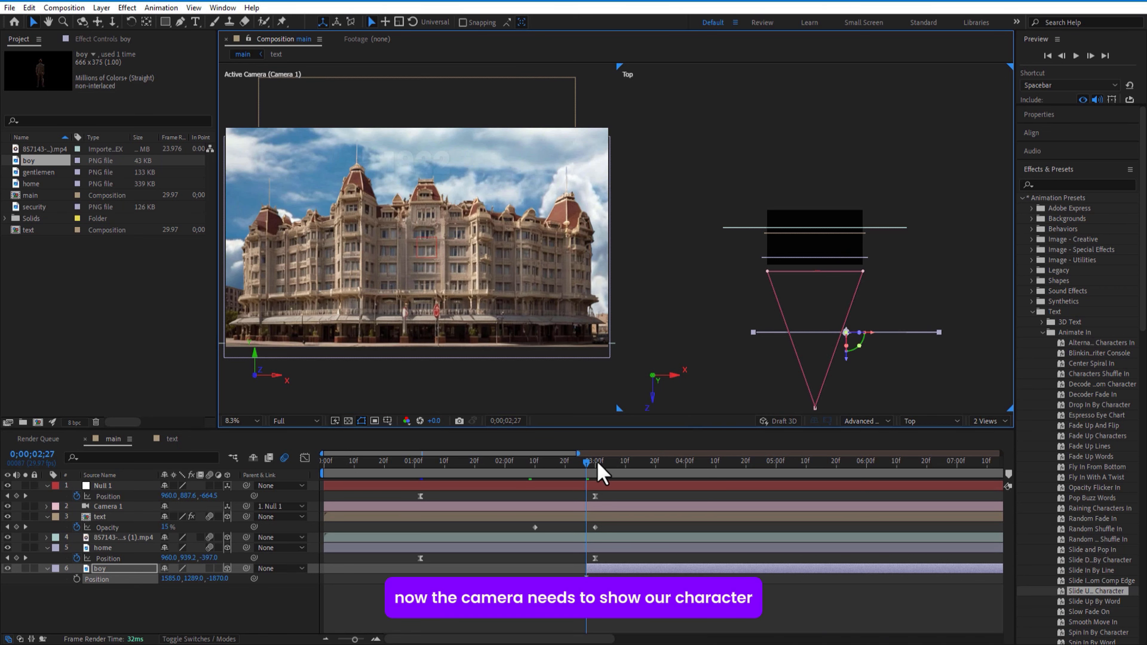
At 0;00;03;00, pull Null 1 back to Position Z -1778 and scale the home layer to 438% to cover the black areas.
drag(587, 464, 595, 465)
click(595, 497)
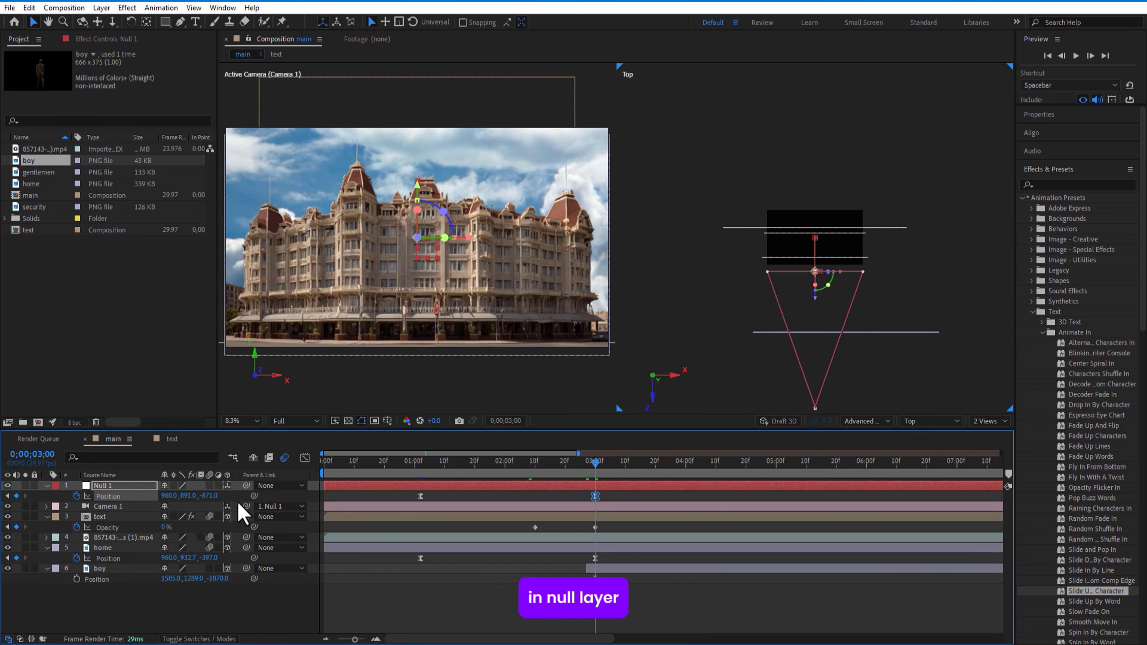
drag(216, 495, 137, 520)
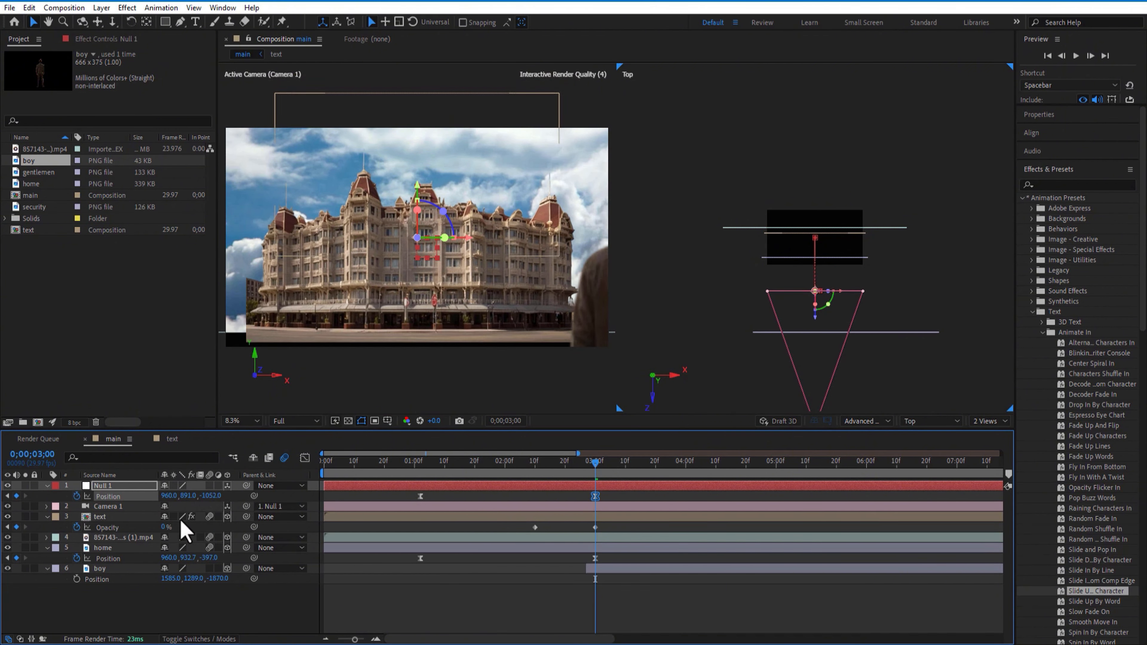
drag(216, 509, 118, 491)
click(166, 619)
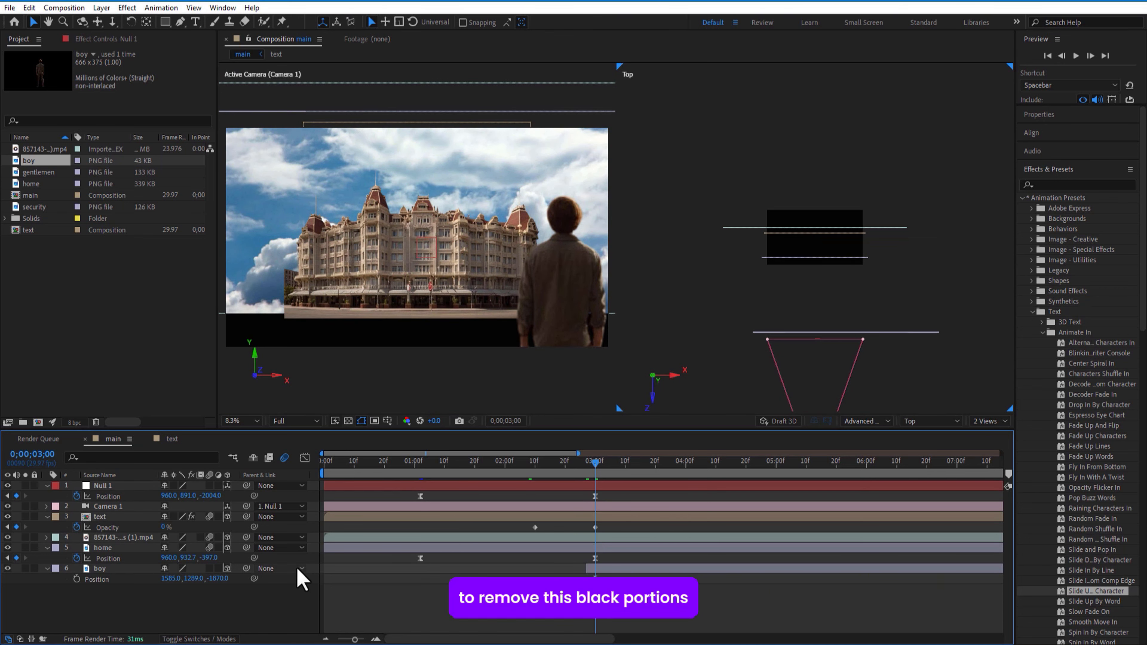
click(119, 549)
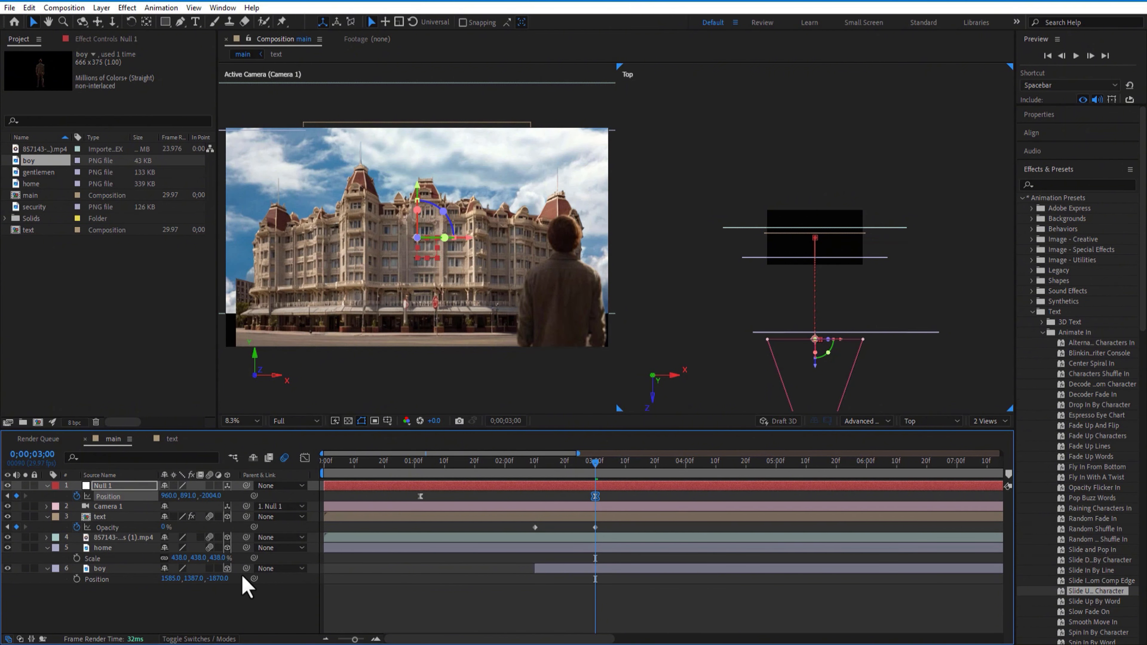
drag(203, 499, 355, 504)
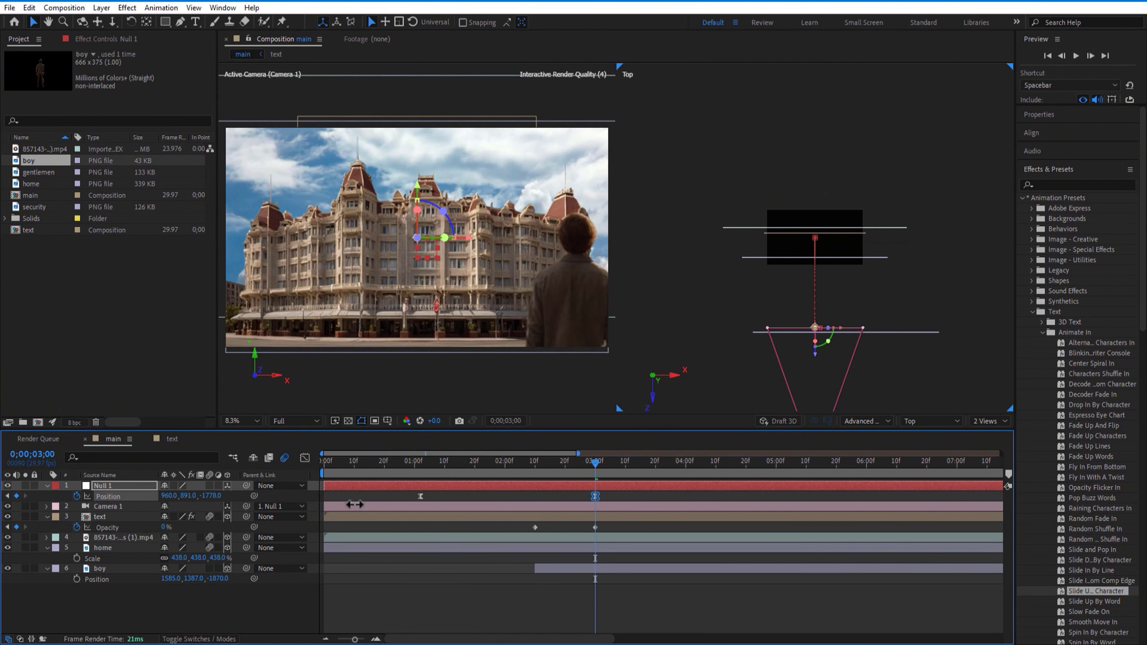
Set the boy layer's Position X to 1548 and preview the animation from the start.
click(141, 569)
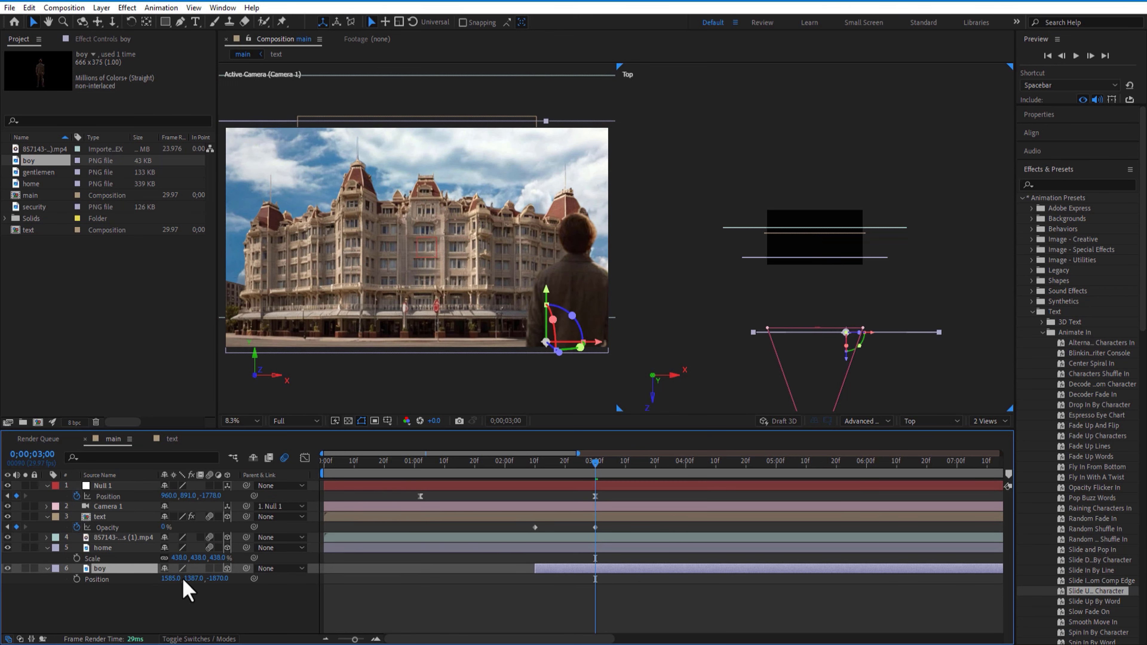
drag(165, 579, 152, 580)
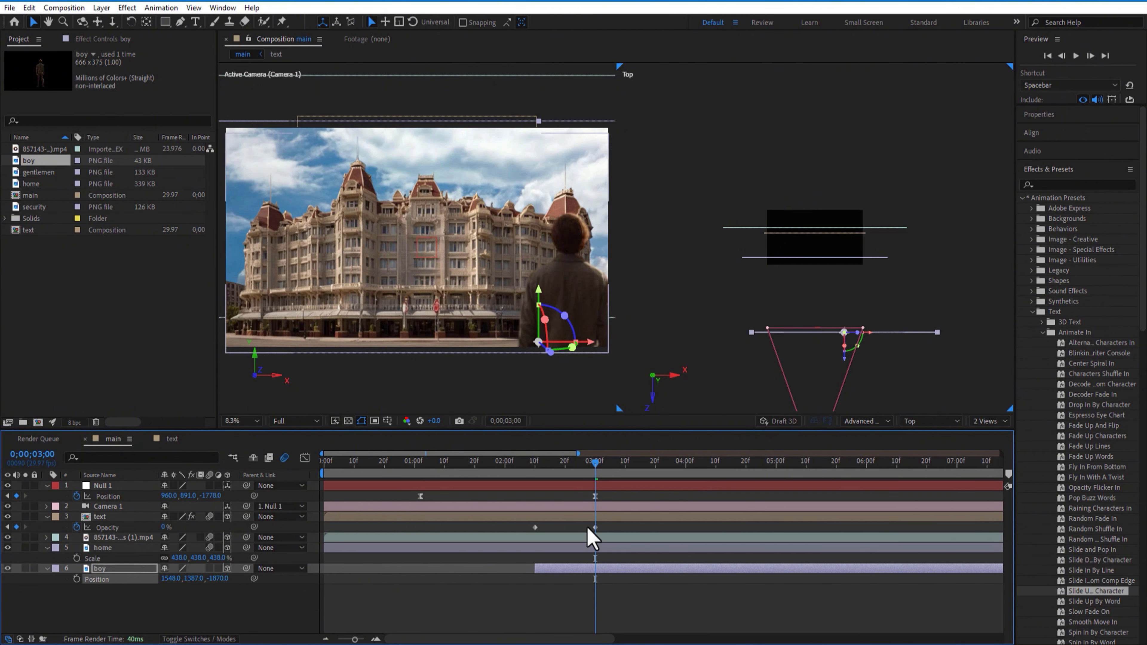
drag(595, 471, 321, 493)
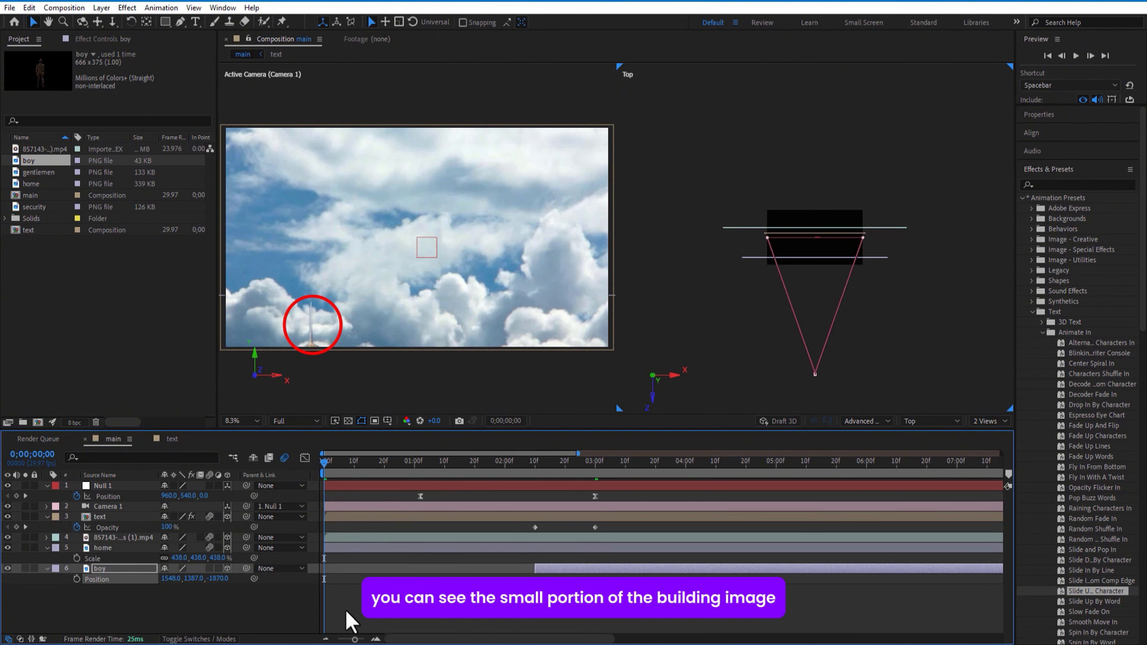
key(space)
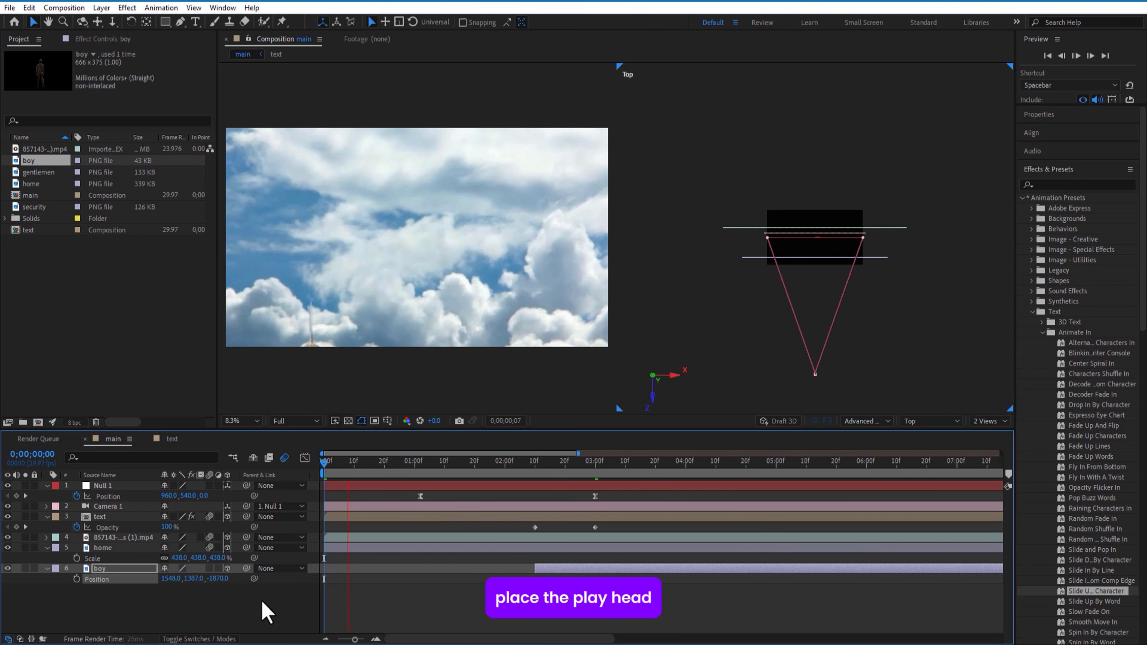
Lower the home layer's first Position keyframe at 0;00;01;02 to Y 1805.7 and play the result from the start.
click(357, 466)
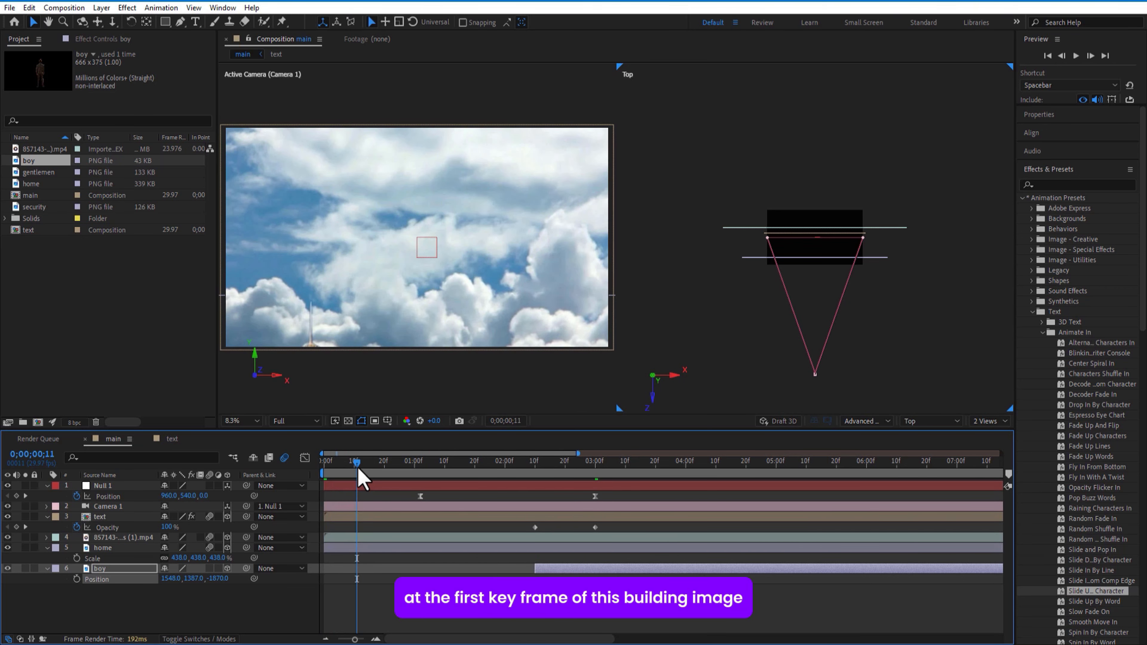
click(245, 550)
key(p)
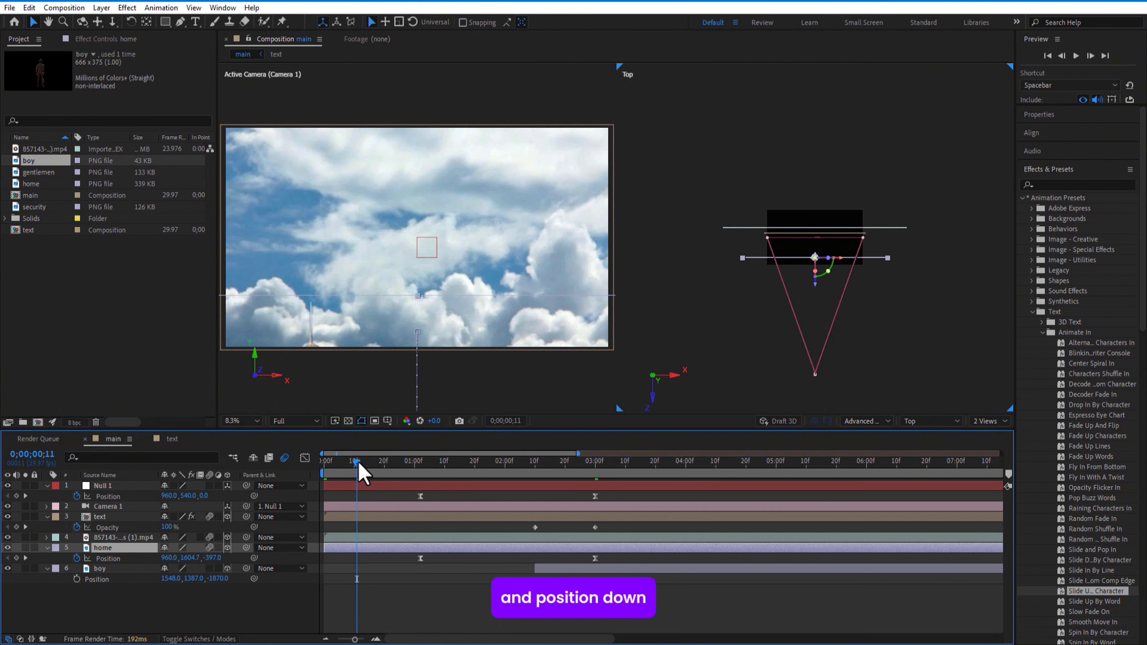
drag(359, 463, 415, 476)
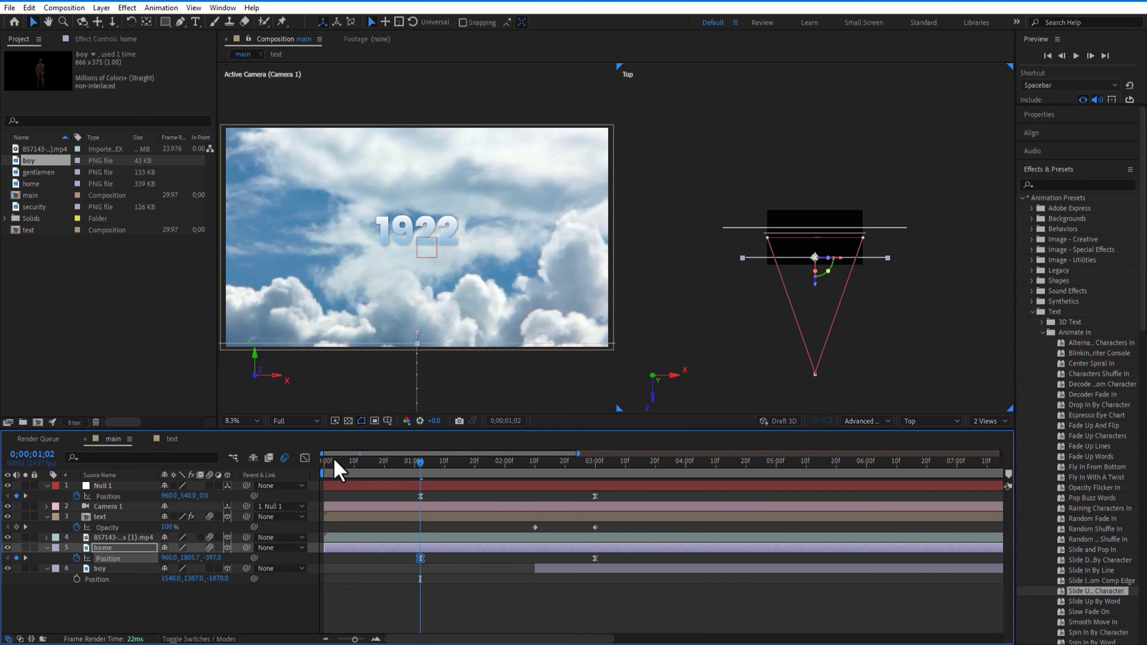
key(space)
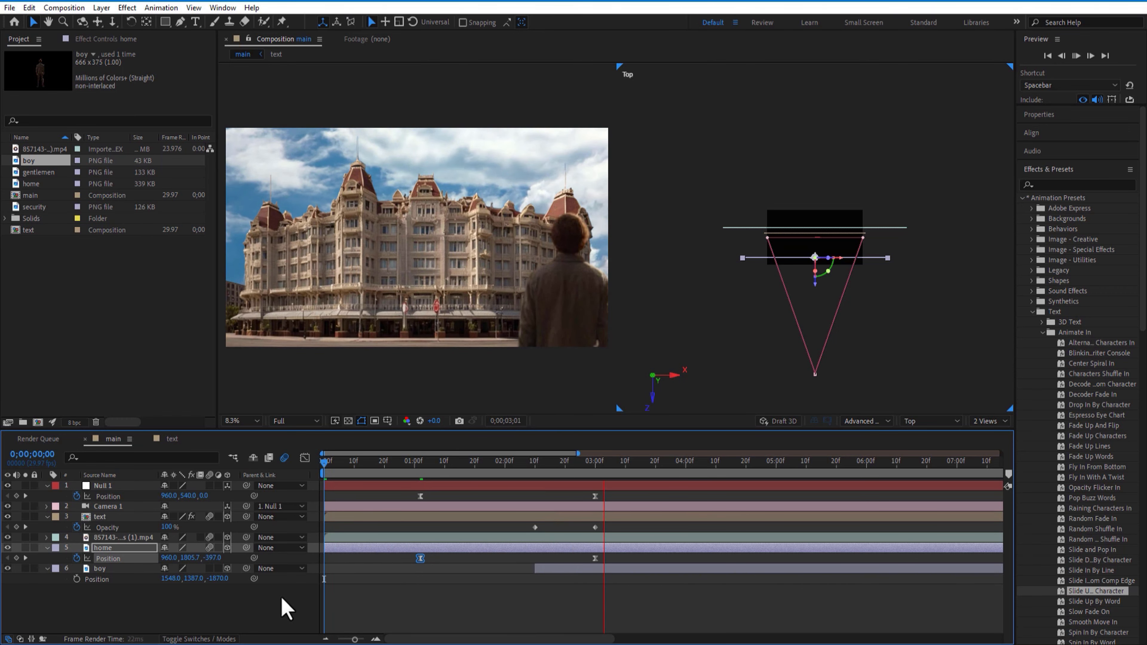
At 0;00;03;00, shift the boy layer to Position X 1302 and turn on its motion blur.
click(568, 462)
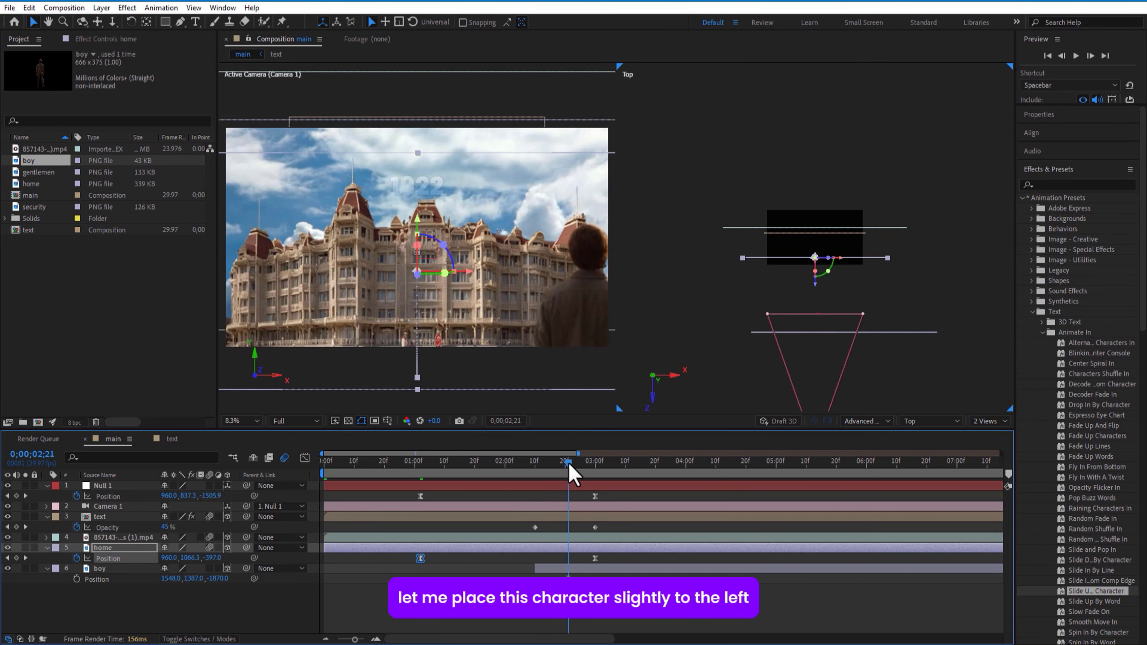
drag(568, 462, 595, 462)
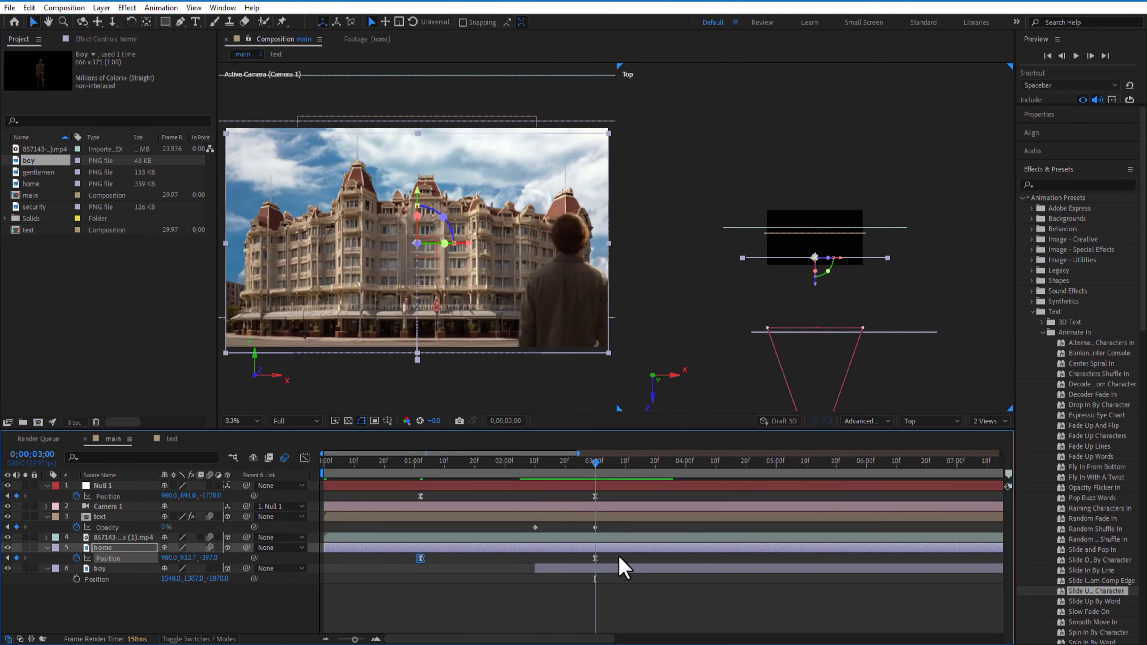
click(119, 571)
drag(119, 581, 21, 582)
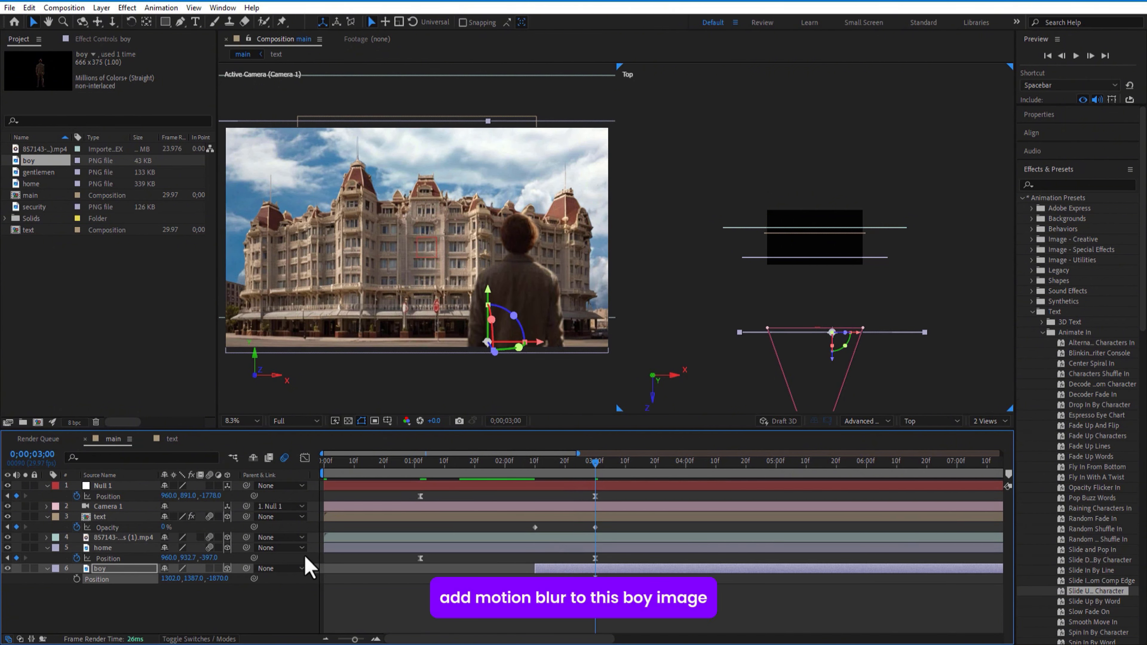
click(157, 607)
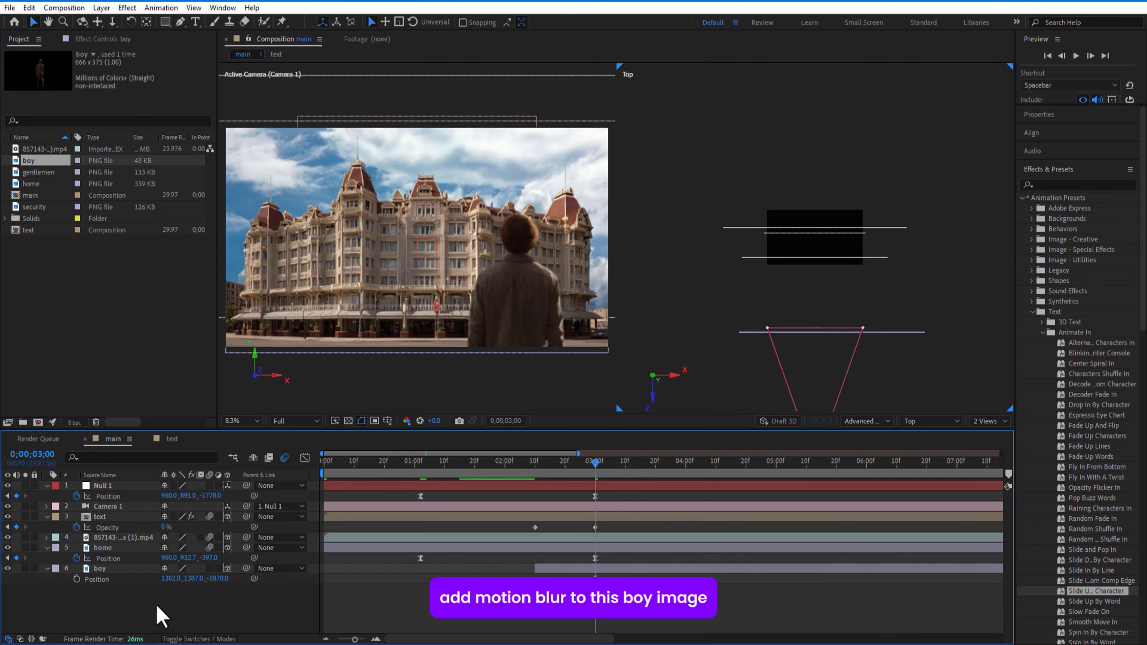
click(210, 569)
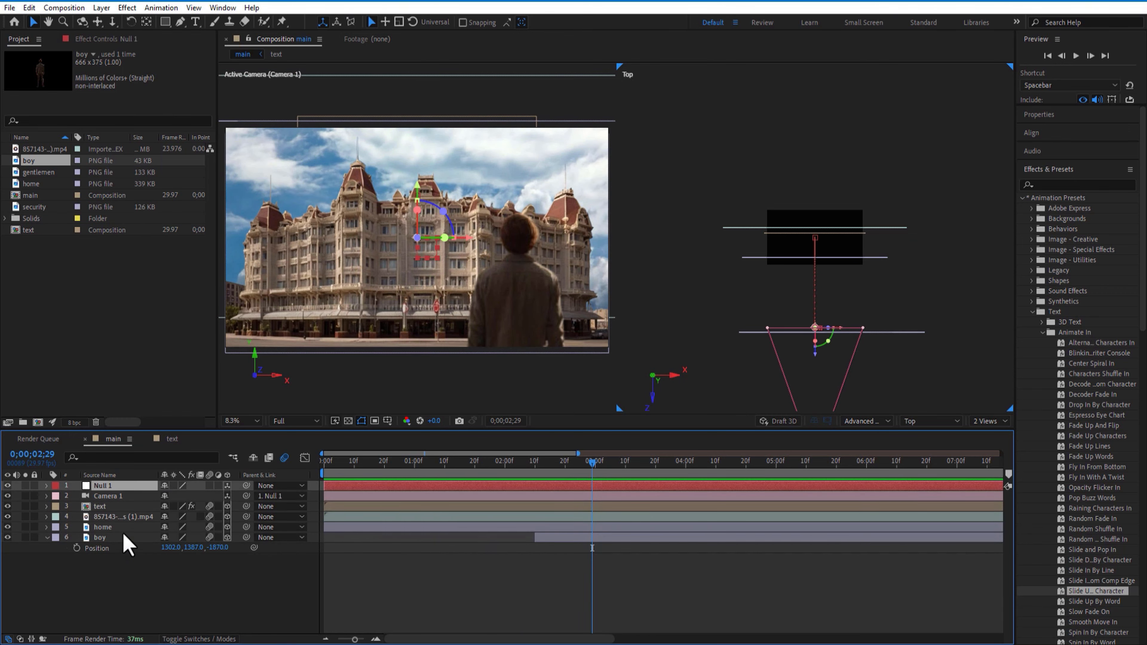
Find the Gaussian Blur effect among the blur effects and apply it to the boy layer.
click(121, 530)
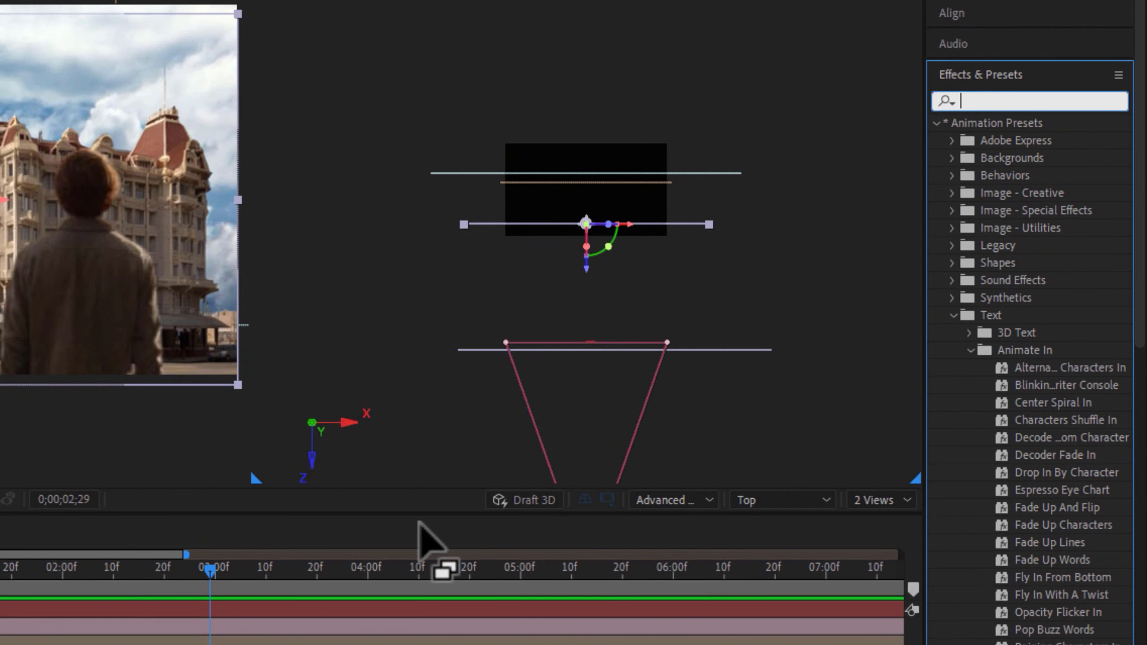
click(1054, 181)
text(blur)
scroll(1021, 570, down, 6)
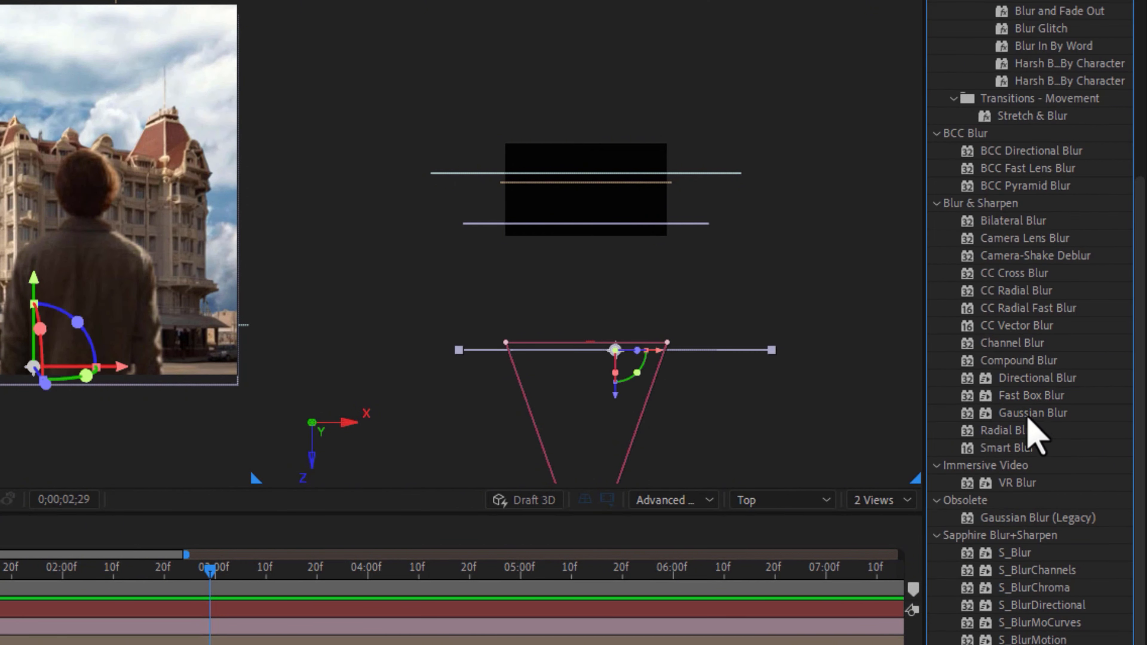
drag(1029, 418, 586, 542)
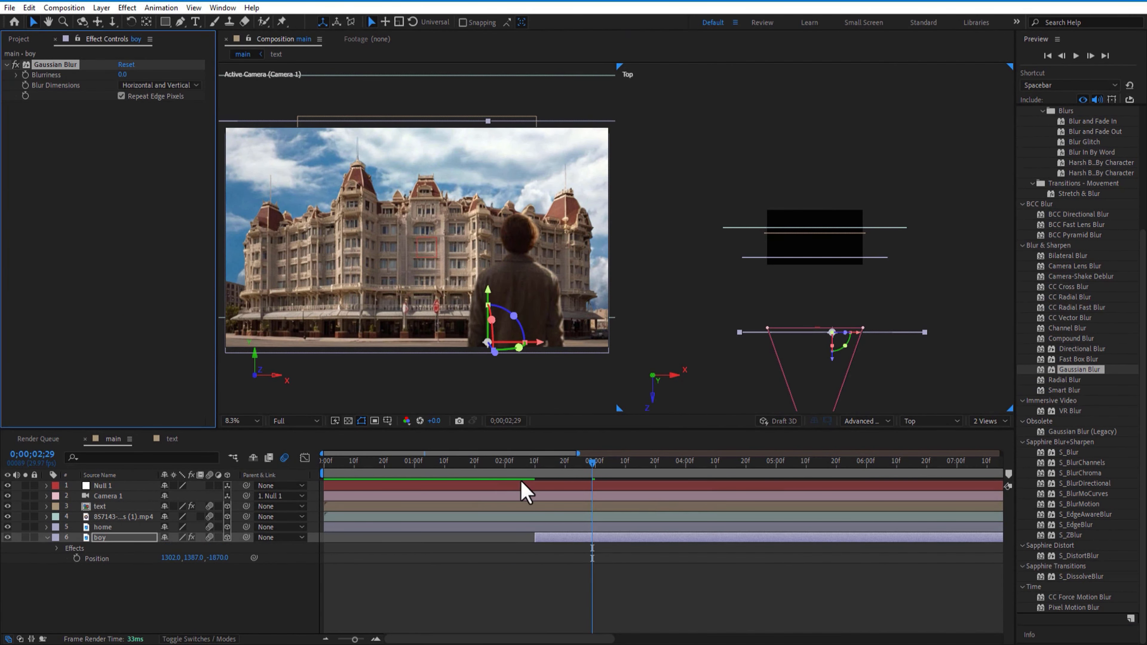
Change the composition viewer from 2 Views to 1 View and fit the frame to it.
click(988, 422)
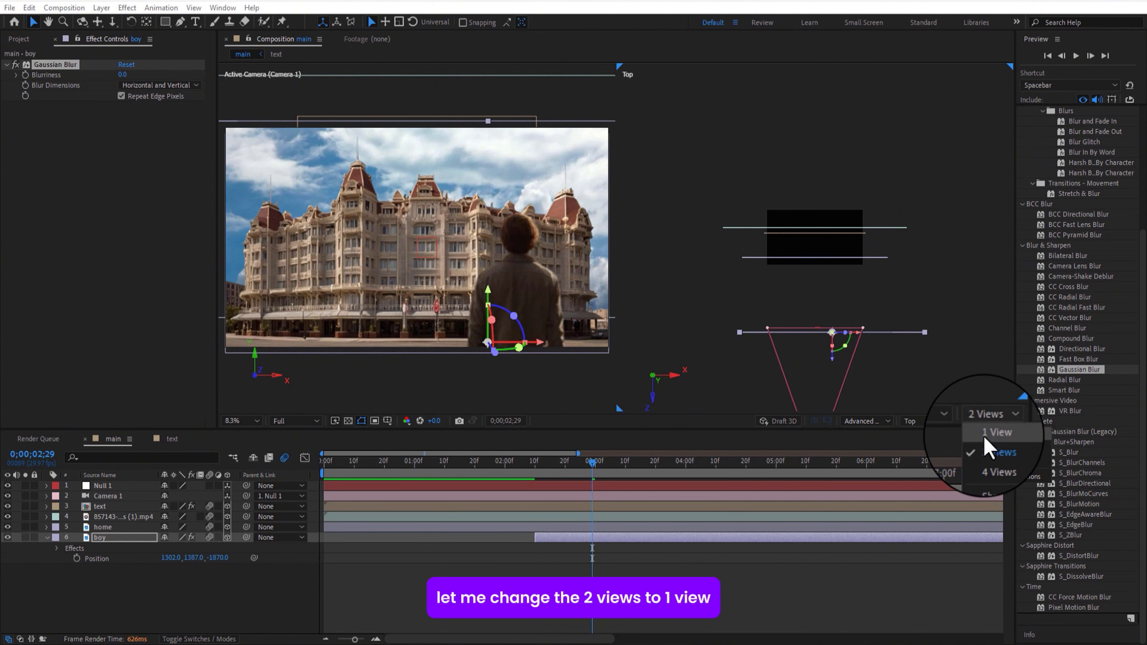
click(996, 440)
click(257, 422)
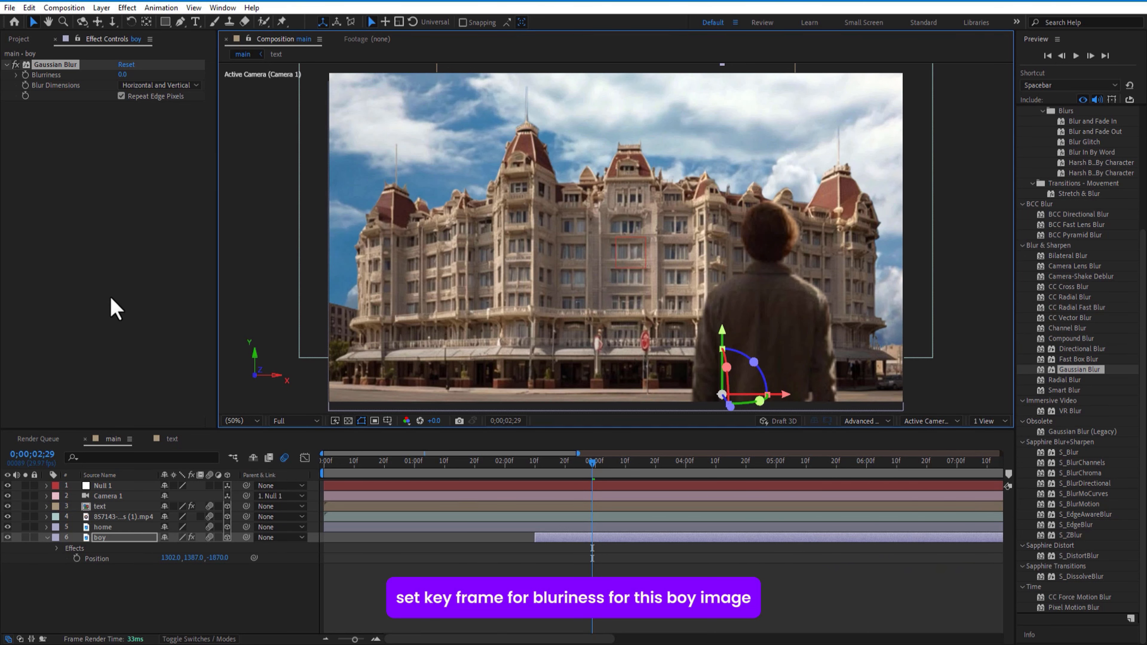
At 0;00;02;10, enable keyframing for the boy layer's Blurriness and set it to 50.
drag(600, 468, 537, 472)
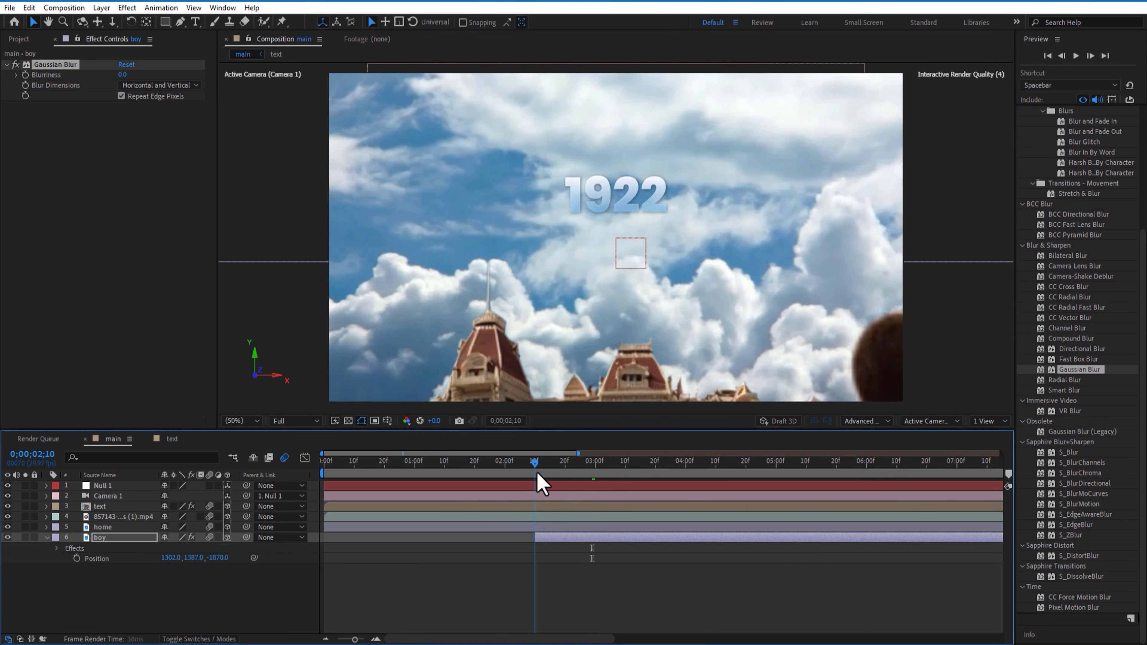
click(28, 79)
text(50)
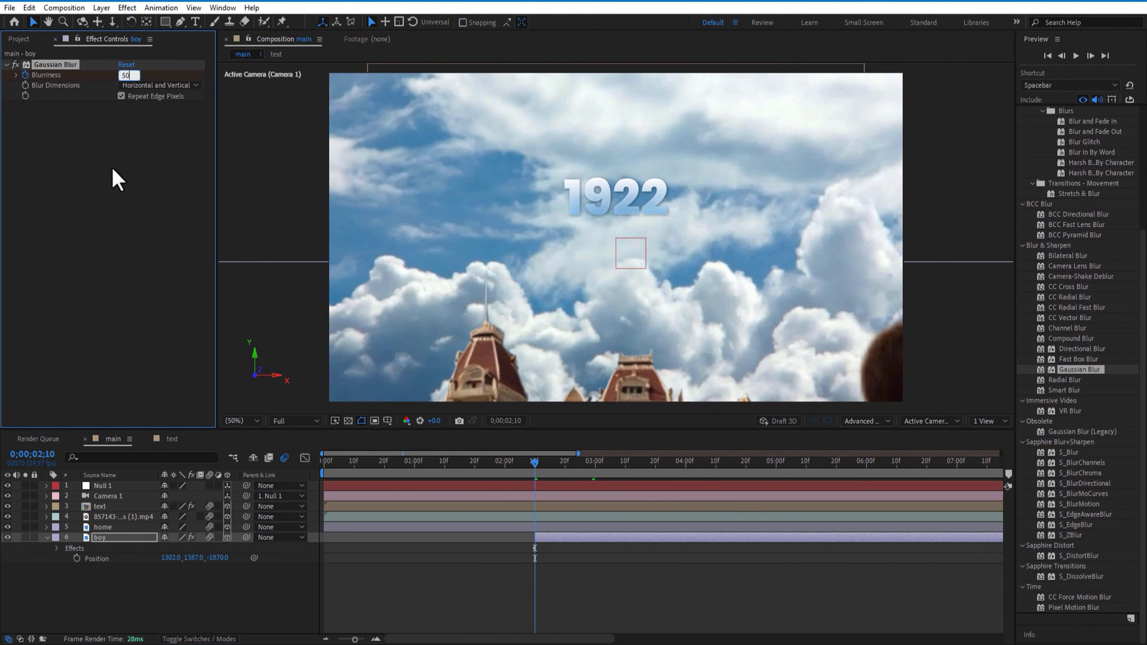
click(112, 170)
Move the boy layer's Blurriness keyframe to 0;00;03;01 and change its value to 8.
drag(557, 472, 604, 481)
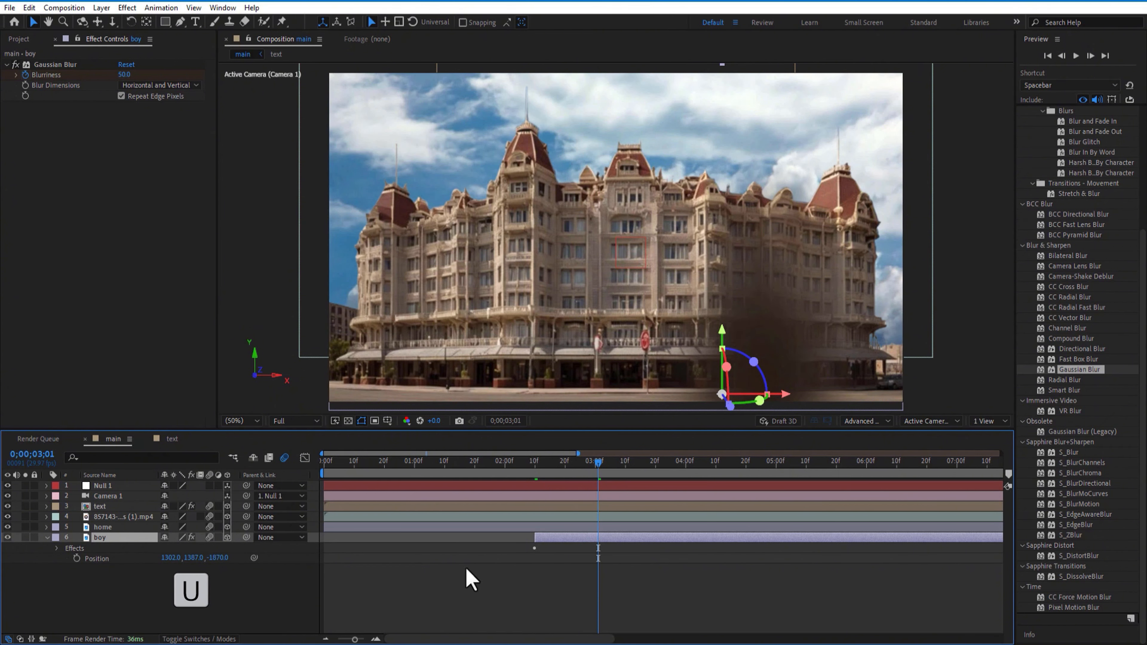
click(535, 558)
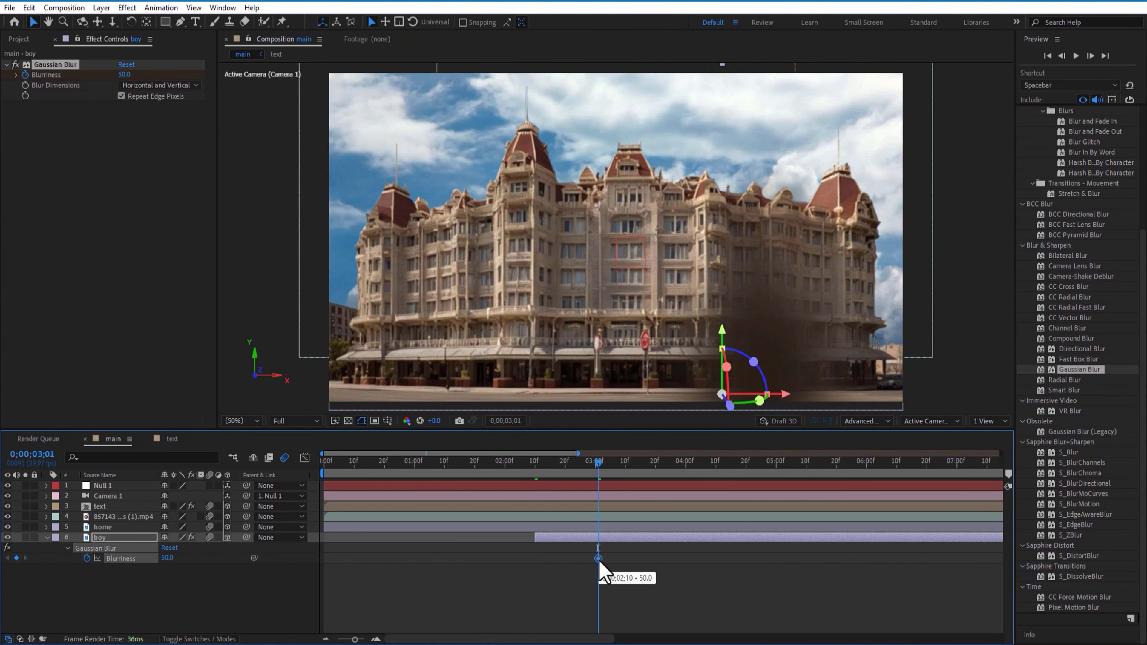
click(127, 76)
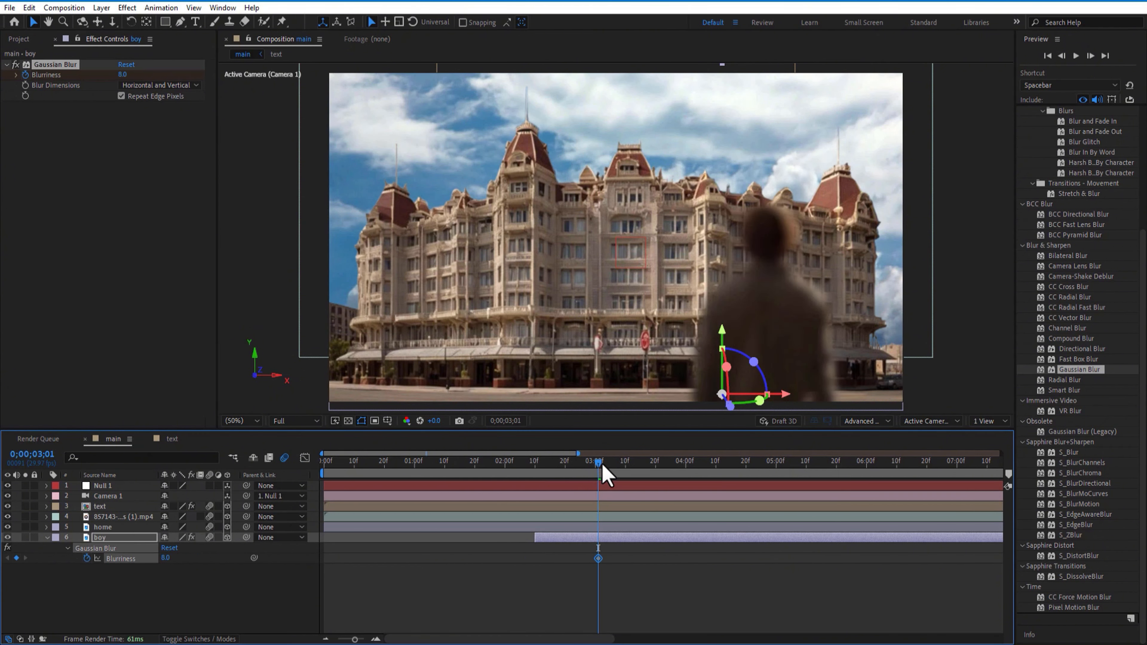
At 0;00;03;20, set the boy layer's Blurriness to 0.
drag(615, 473, 656, 495)
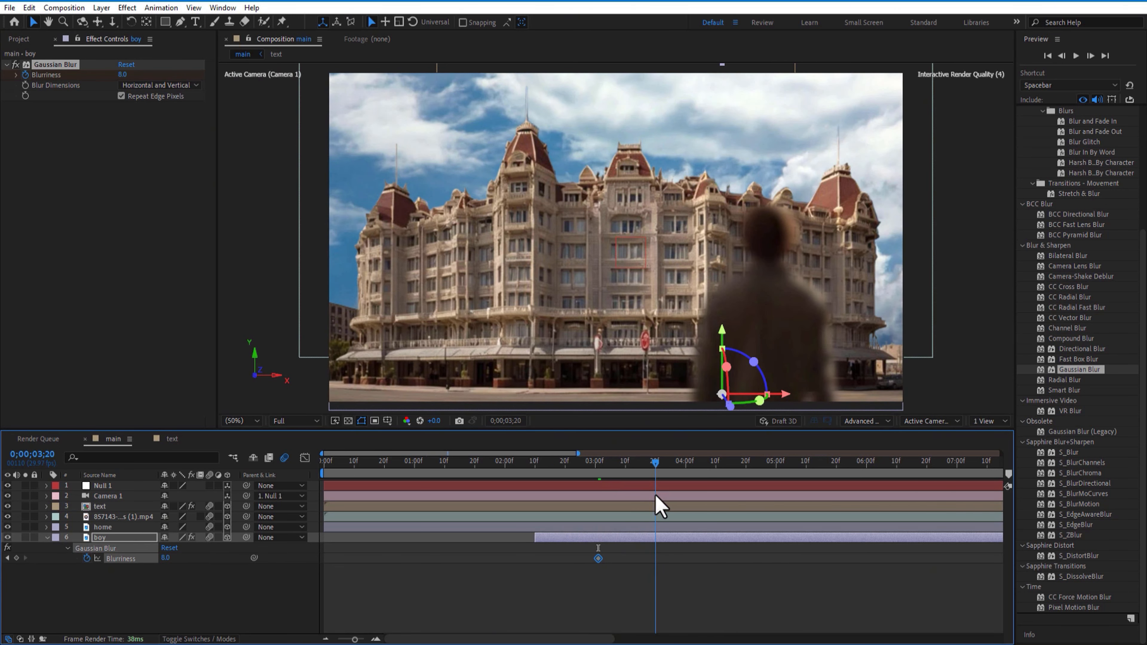
click(123, 75)
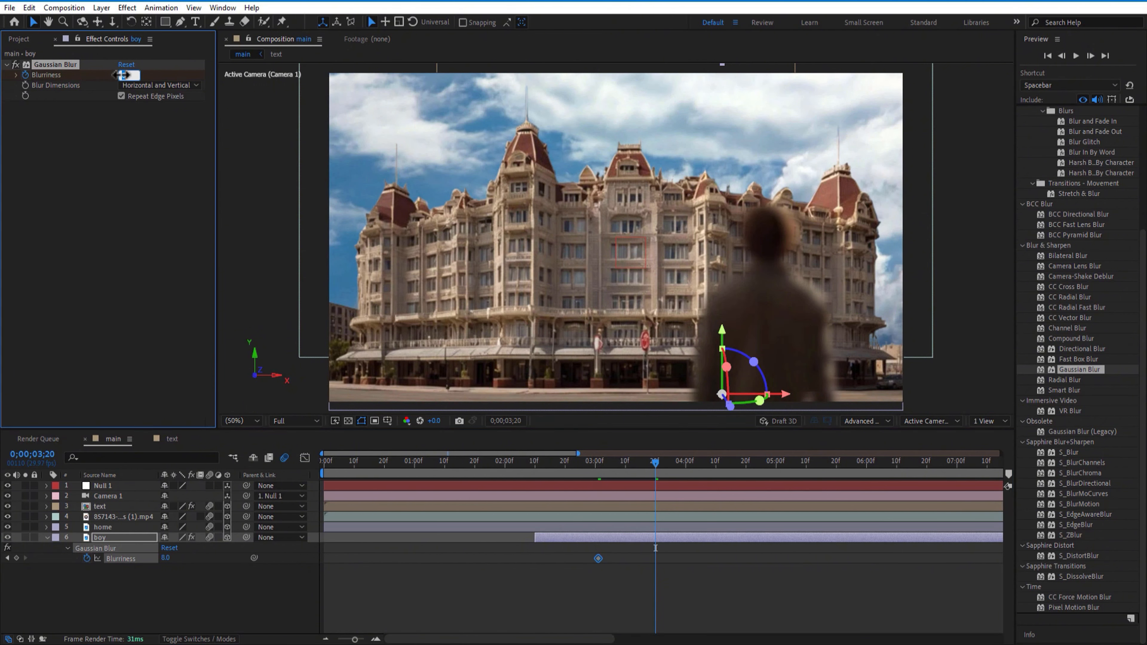
click(150, 202)
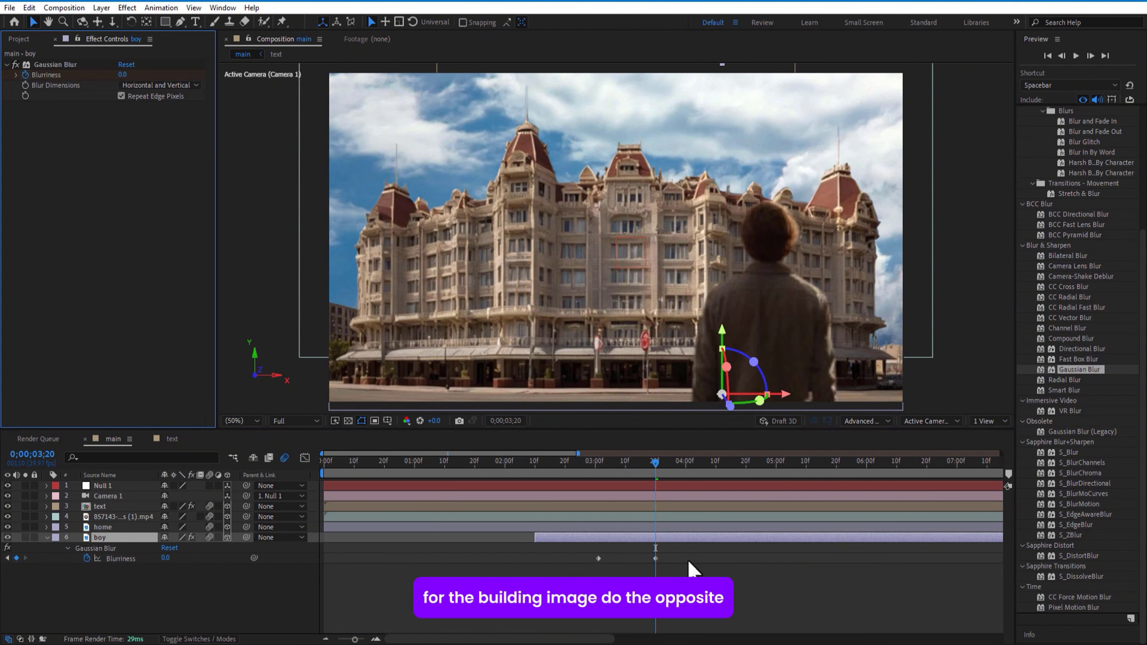
At 0;00;03;01, apply Gaussian Blur to the home layer and keyframe its Blurriness at 0.
drag(657, 462, 598, 462)
click(601, 528)
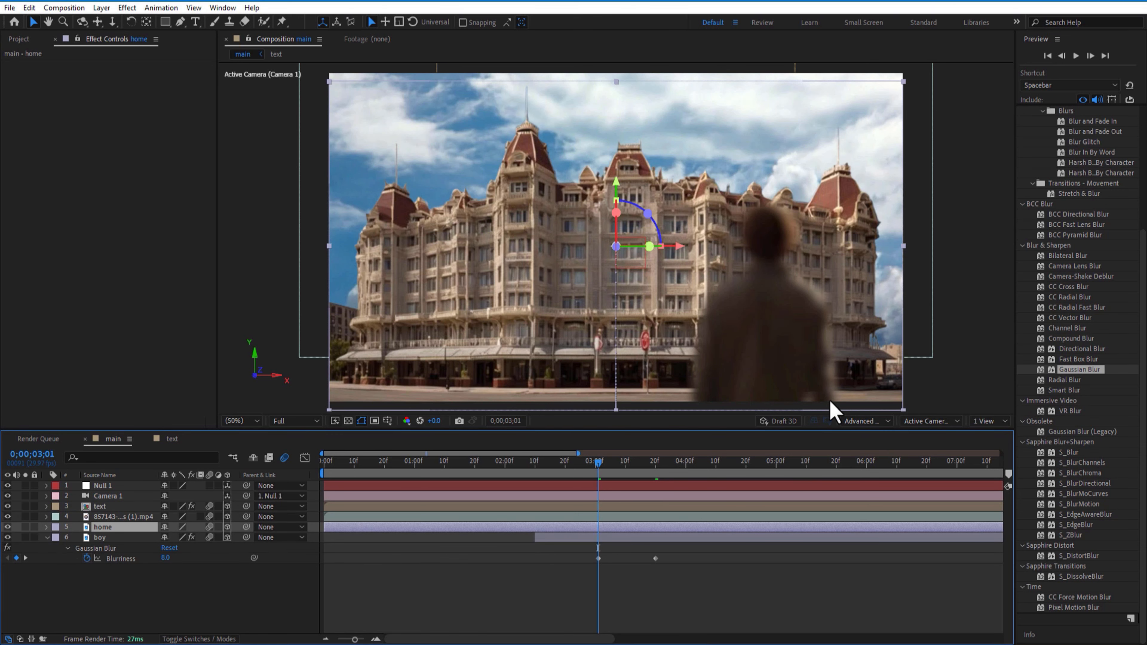
drag(1083, 370, 131, 528)
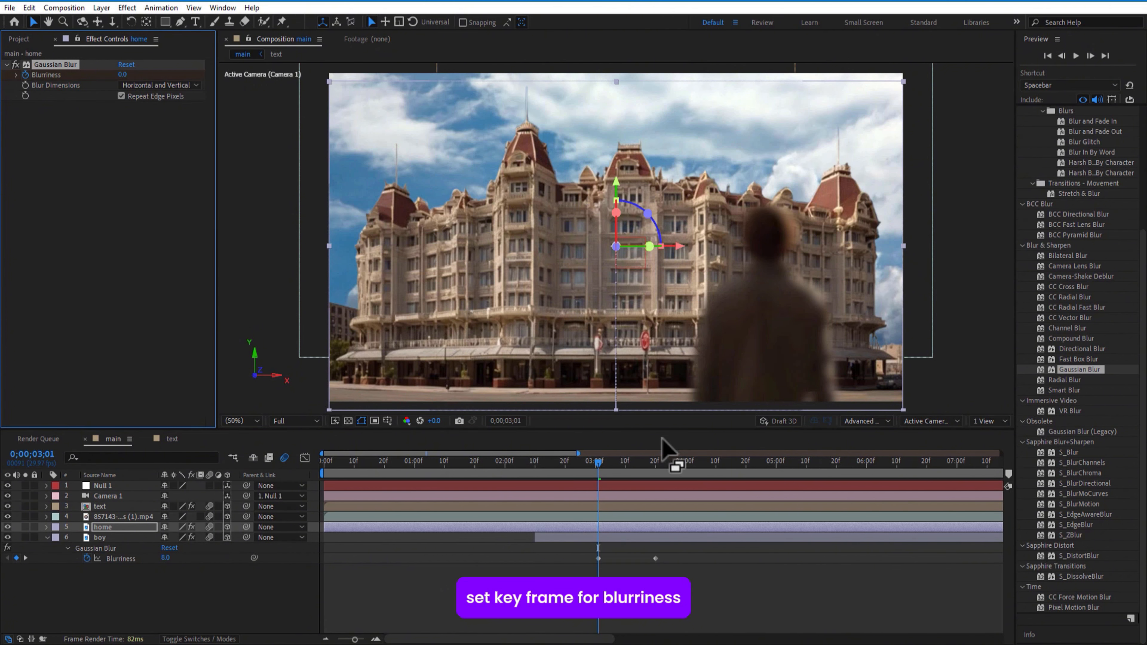
key(u)
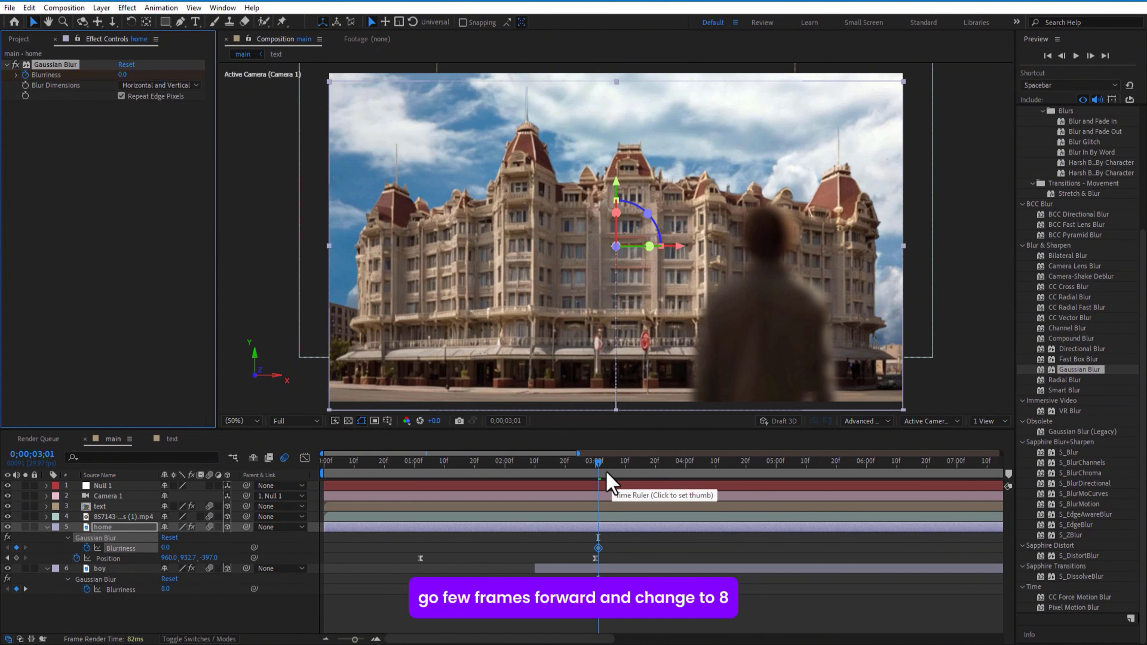
At 0;00;03;20, set the home layer's Blurriness to 8.
drag(596, 468, 658, 487)
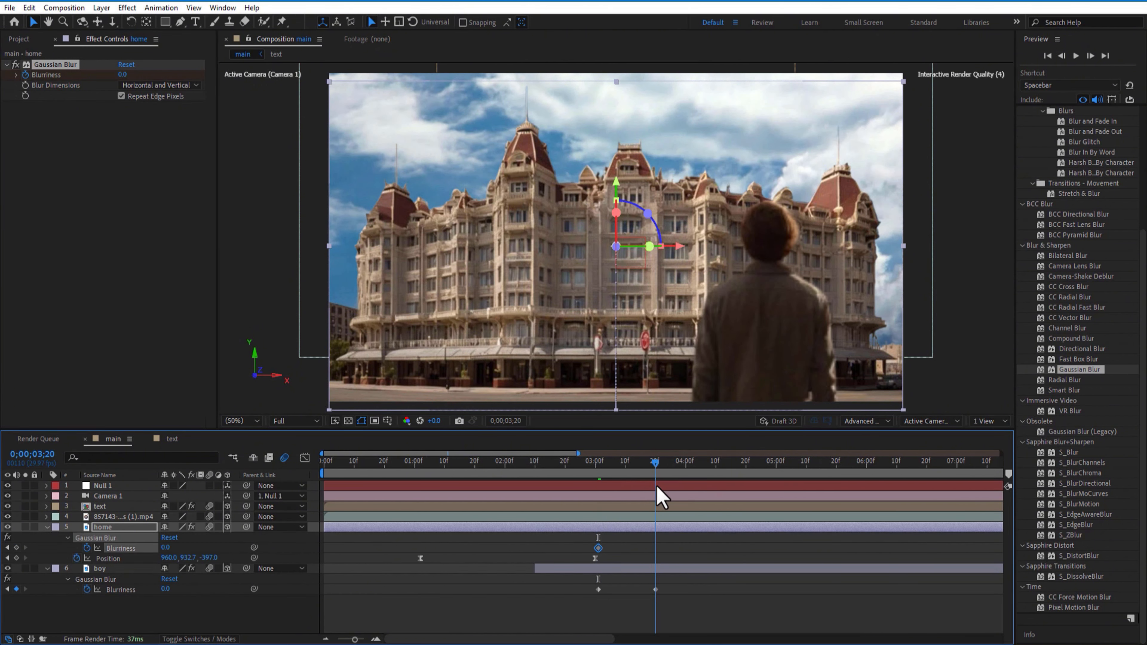
click(123, 75)
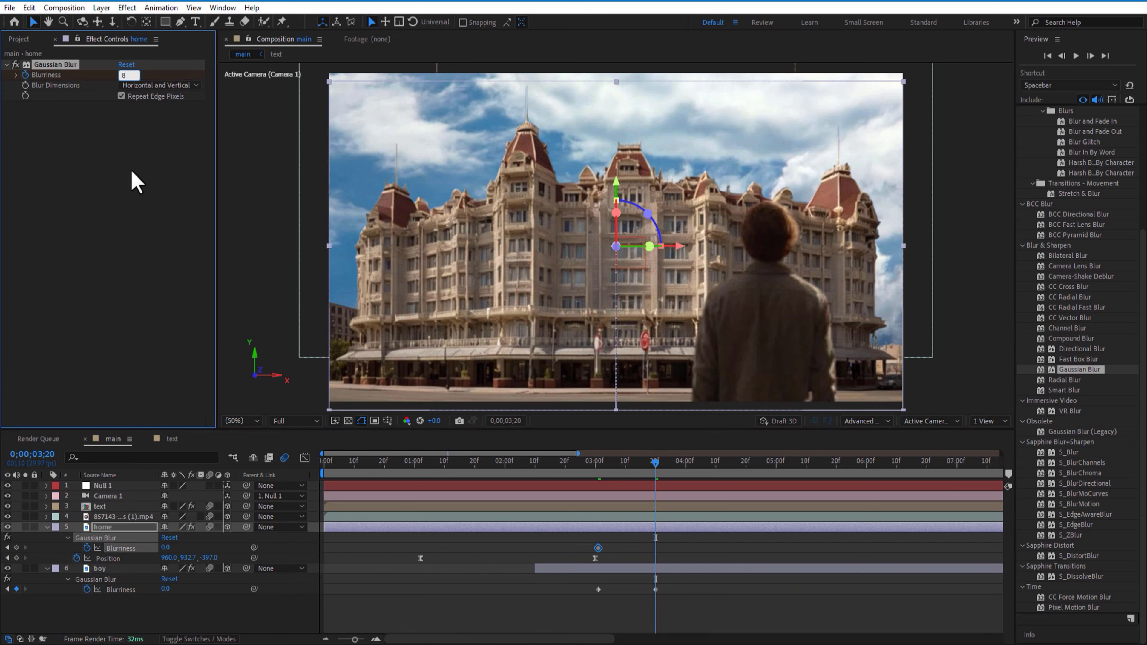
key(Return)
drag(664, 466, 657, 528)
Collapse the home and boy layers' properties and return the viewer to 2 Views with the Top view zoomed out.
click(47, 527)
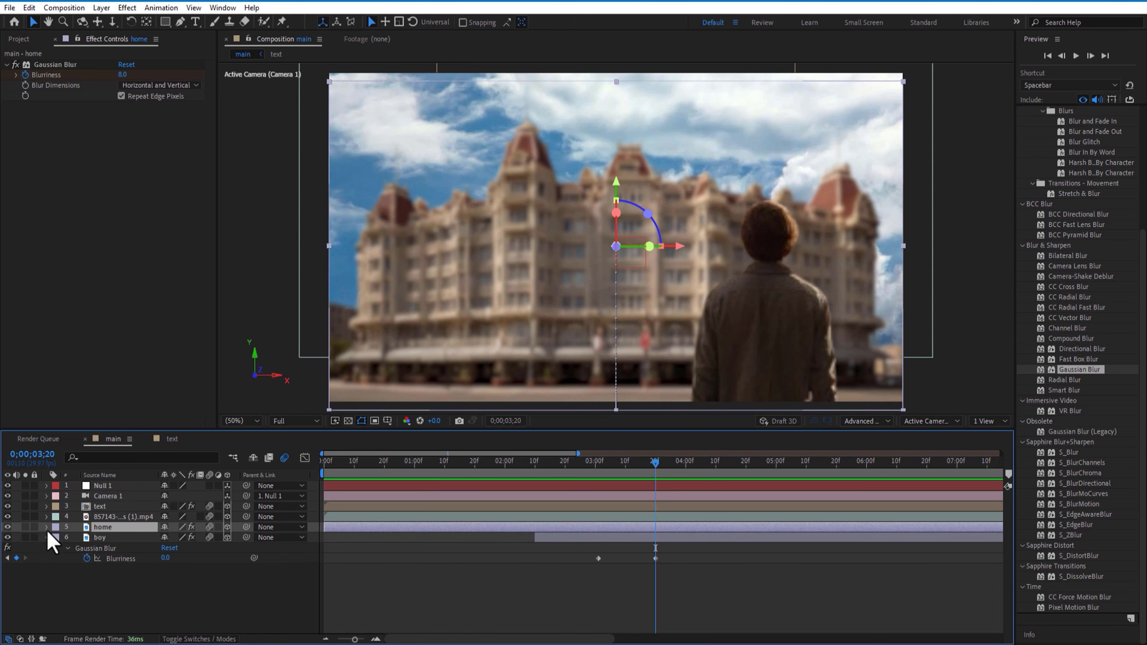
click(47, 537)
click(154, 600)
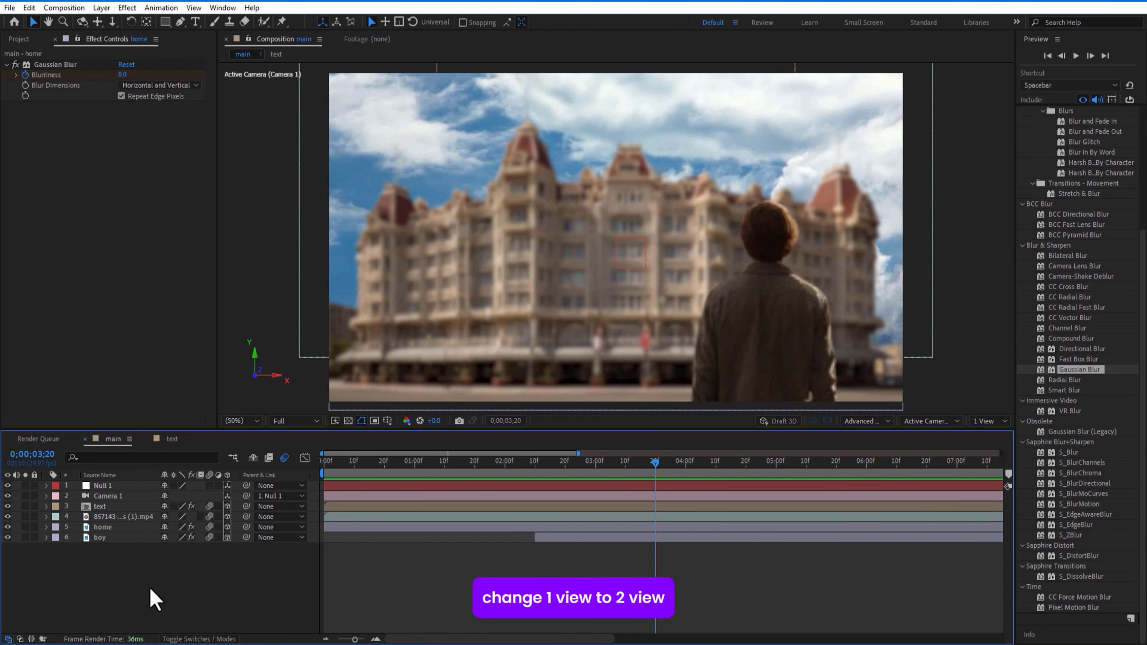
click(987, 421)
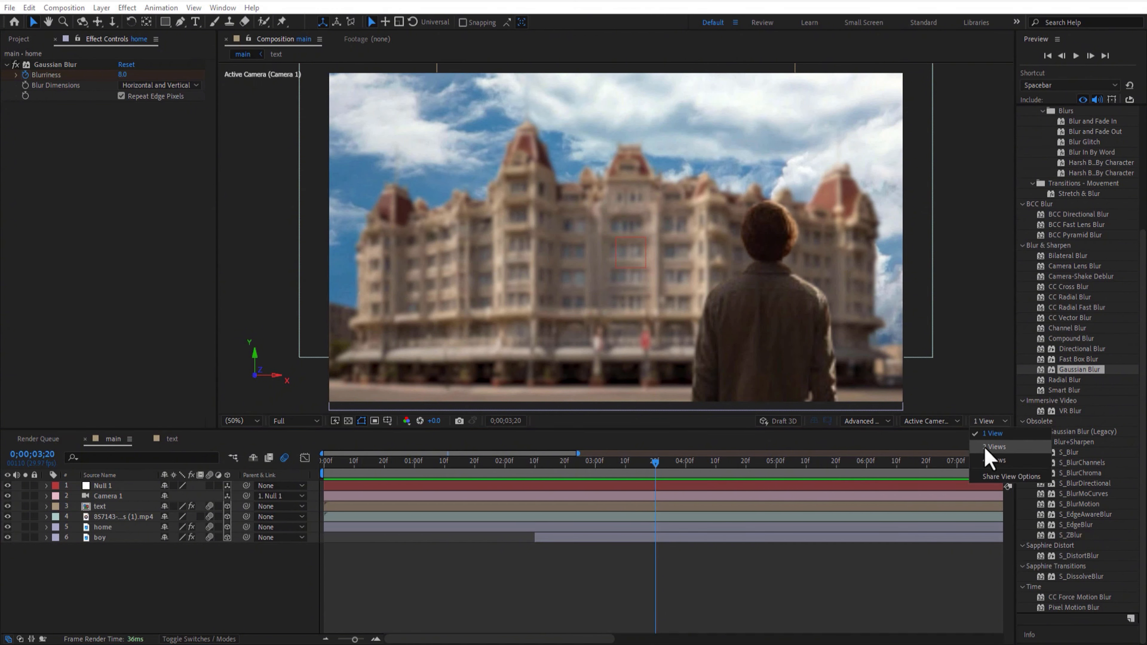
click(990, 452)
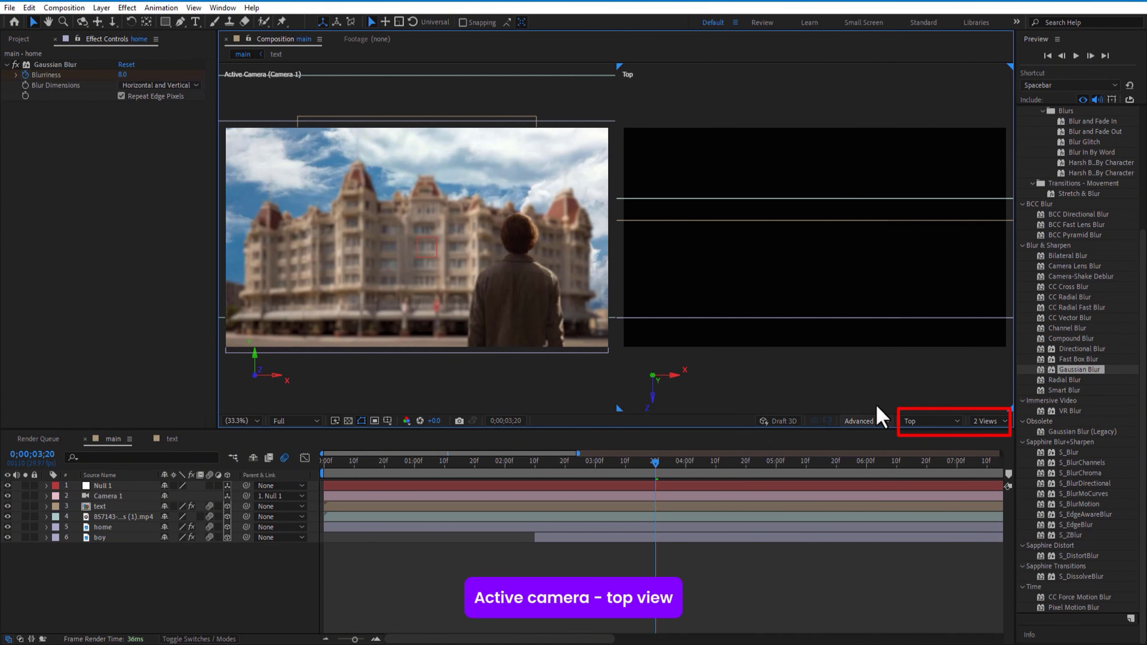
scroll(841, 251, down, 4)
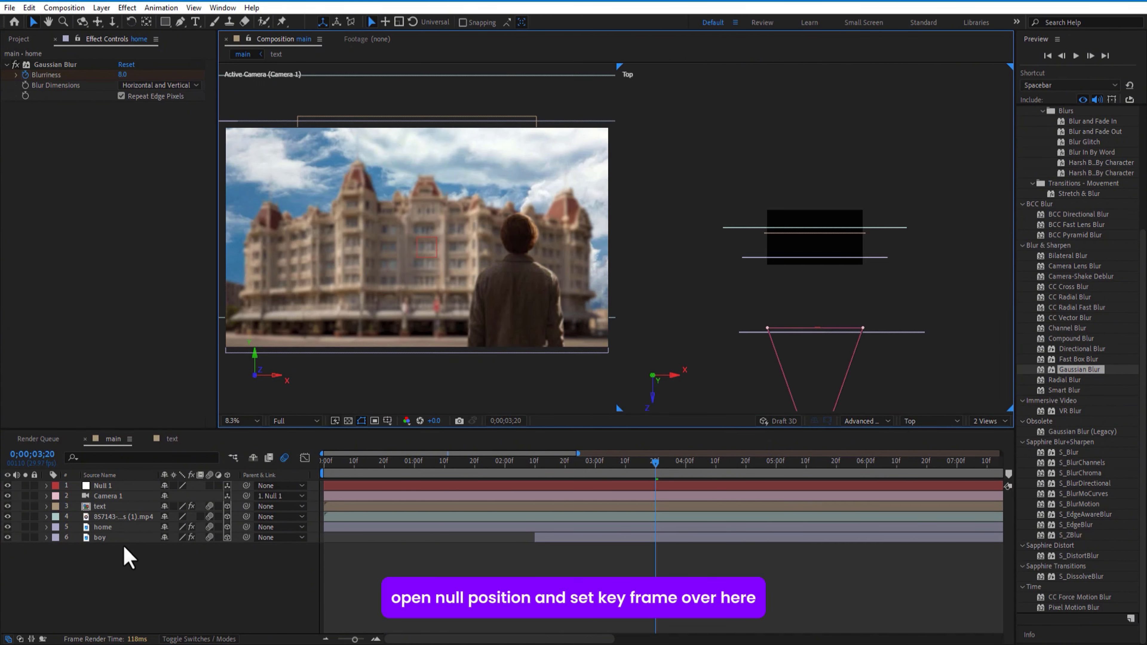
Reveal Null 1's Position and add a keyframe holding its current value at 0;00;03;21.
click(121, 486)
key(p)
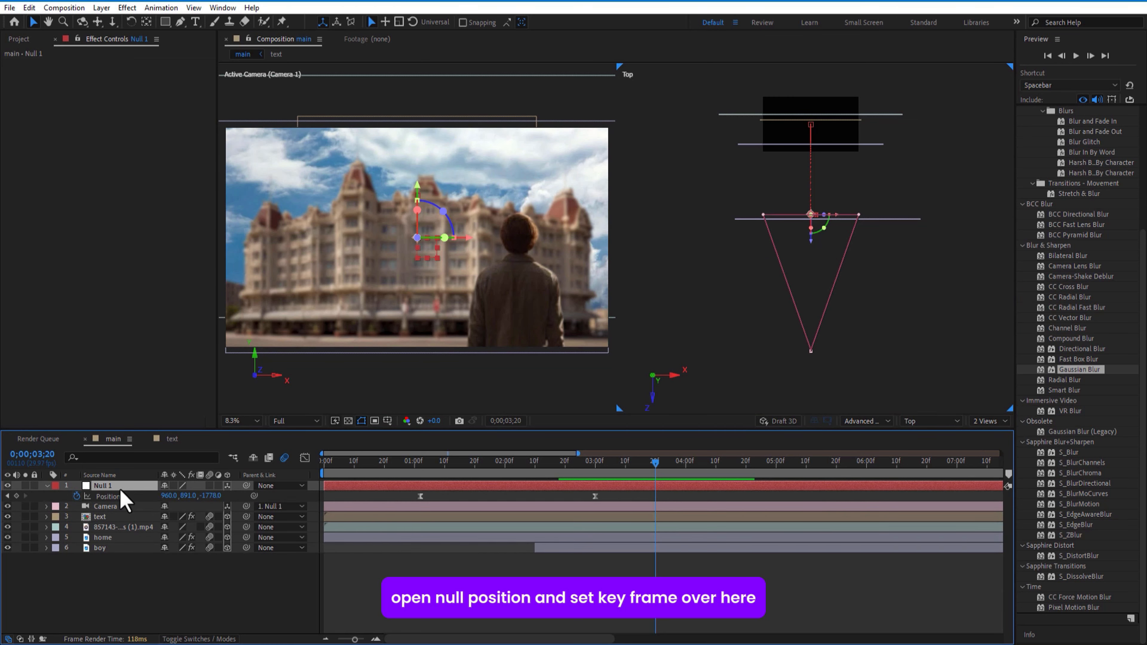
key(Page_Down)
click(17, 496)
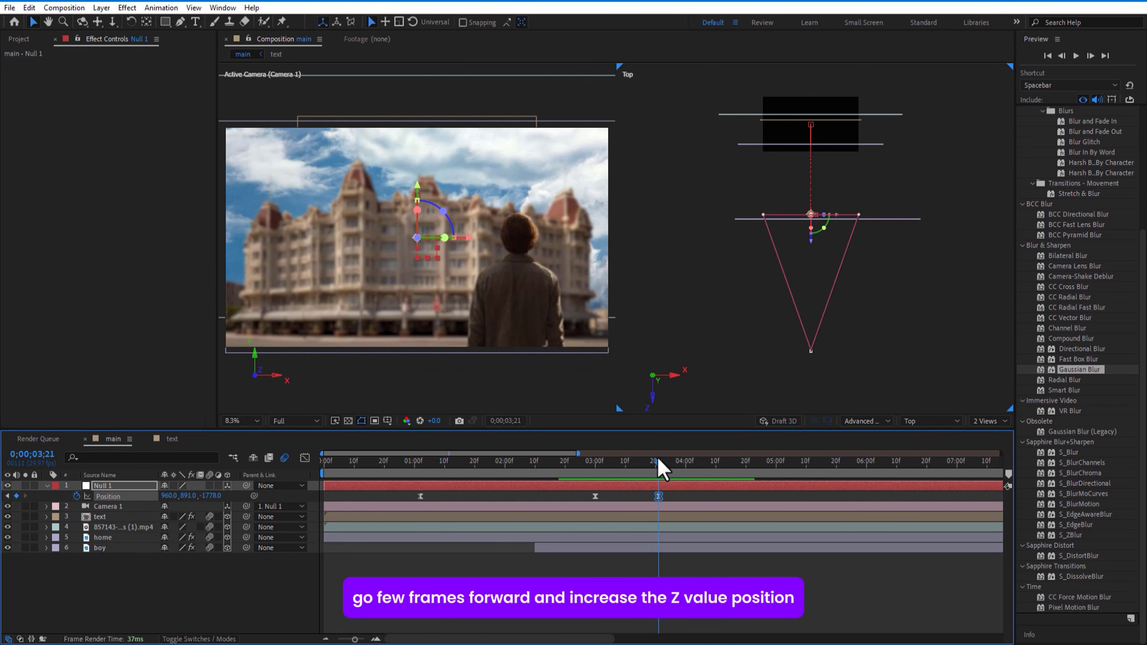
Shift Null 1's new Position keyframe to 0;00;03;24, and at 0;00;05;00 set its Position Z to -813.
drag(709, 466, 747, 473)
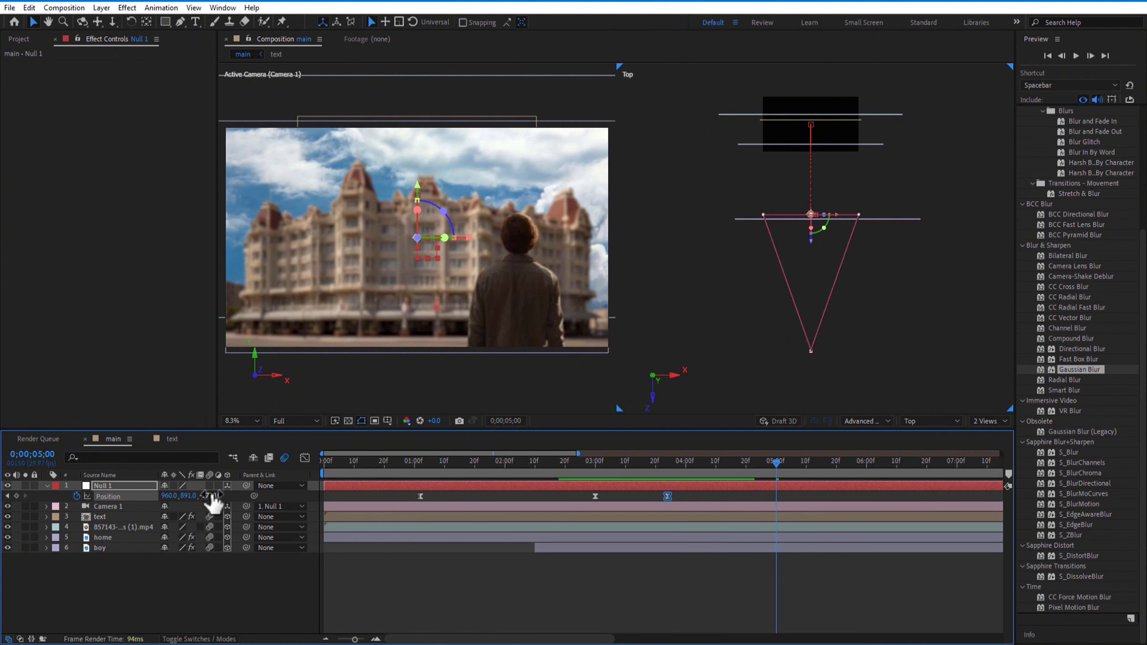
drag(215, 500, 784, 488)
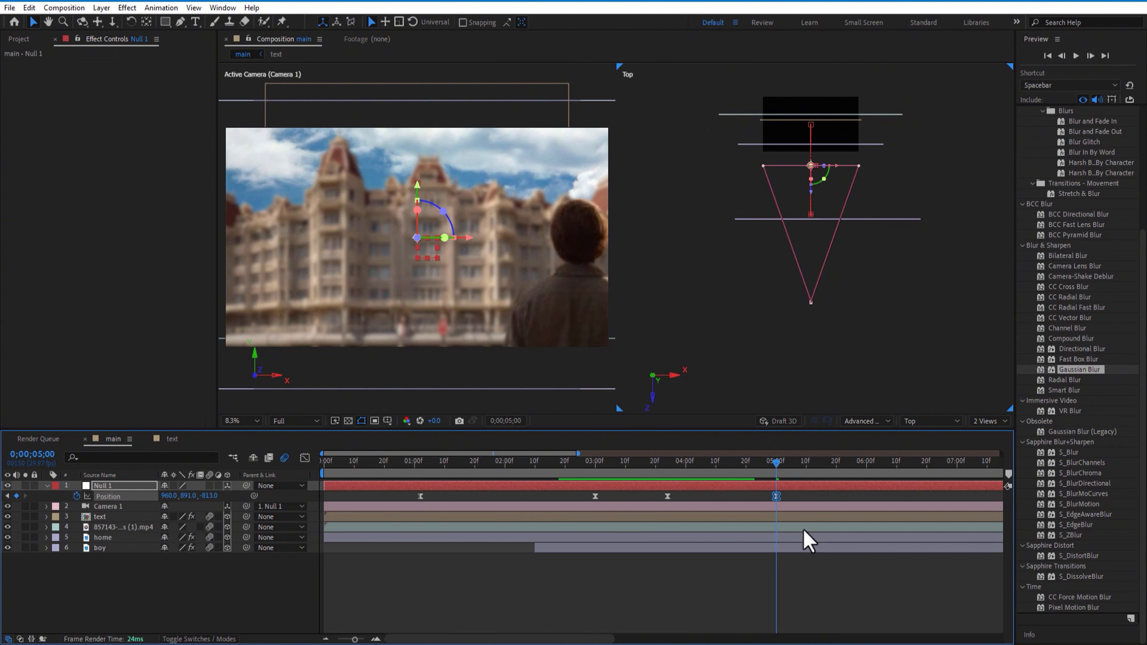
click(796, 578)
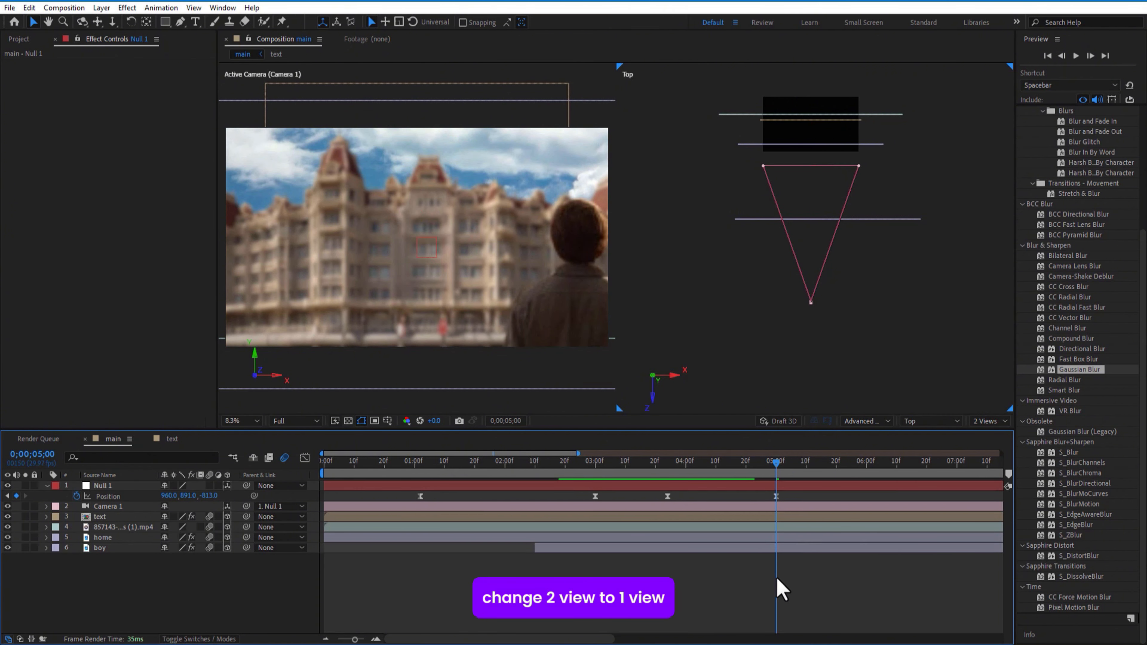
Return the composition to 1 View through the active camera and set the magnification to Fit.
click(985, 421)
click(981, 445)
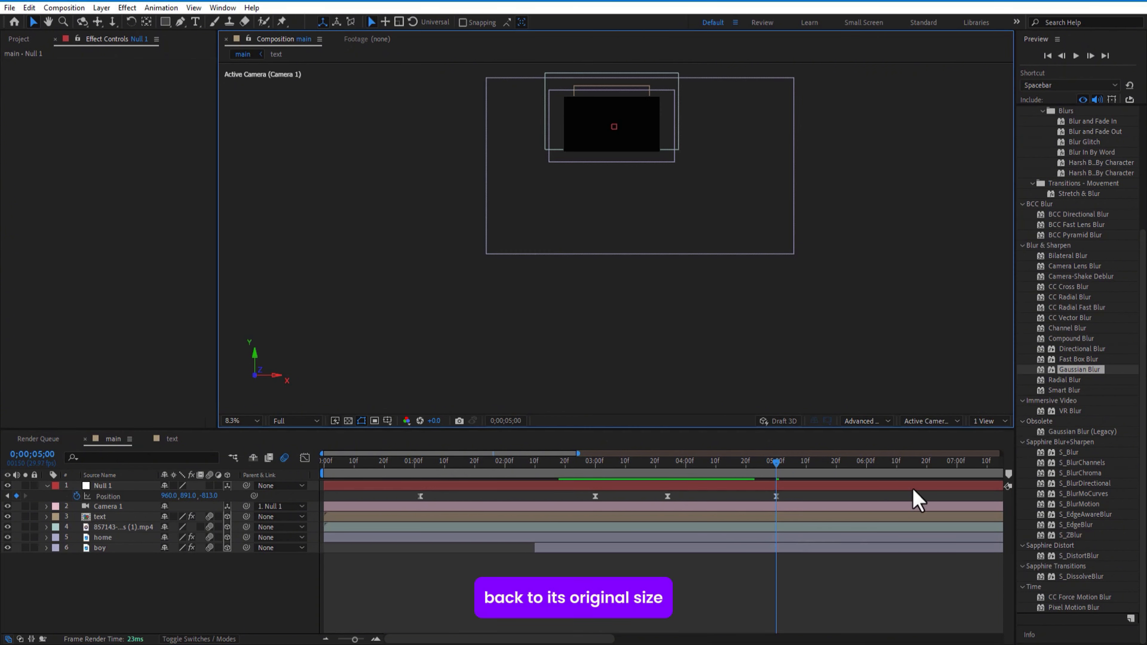
click(254, 423)
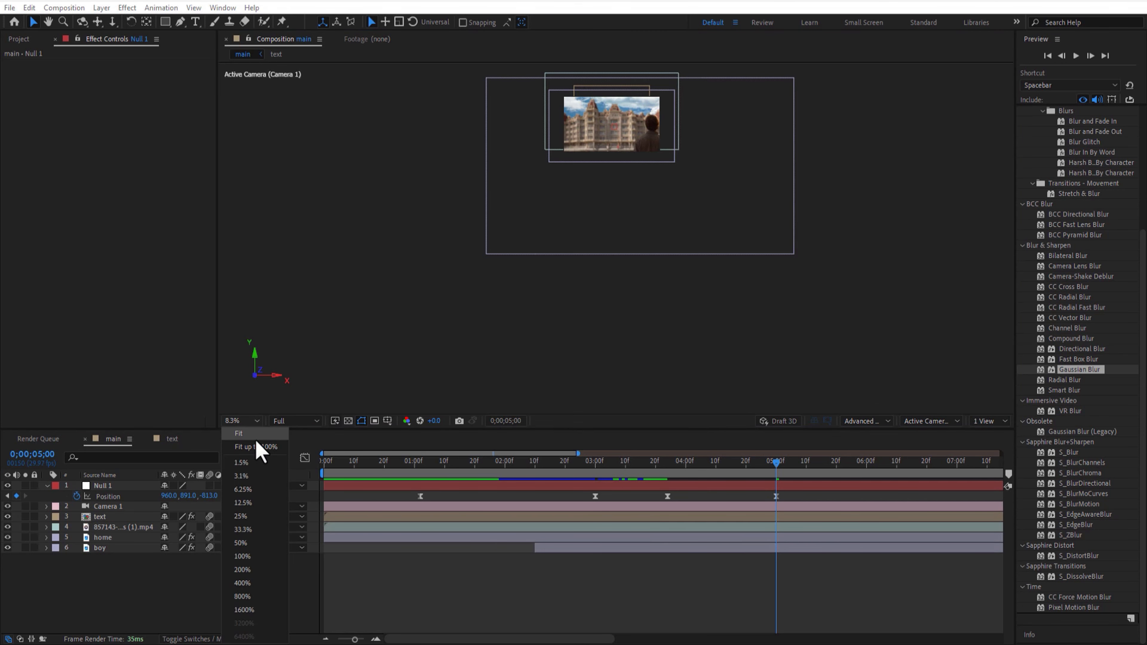
click(249, 433)
click(249, 424)
key(Escape)
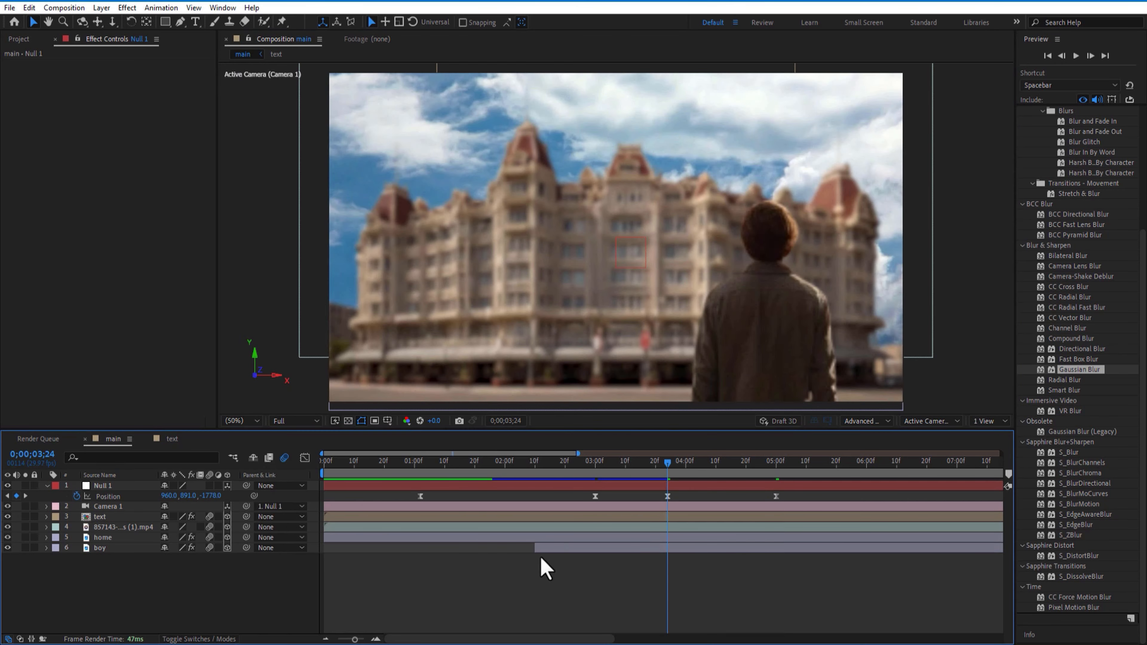
Apply the Tint effect to the cloud video layer.
click(133, 529)
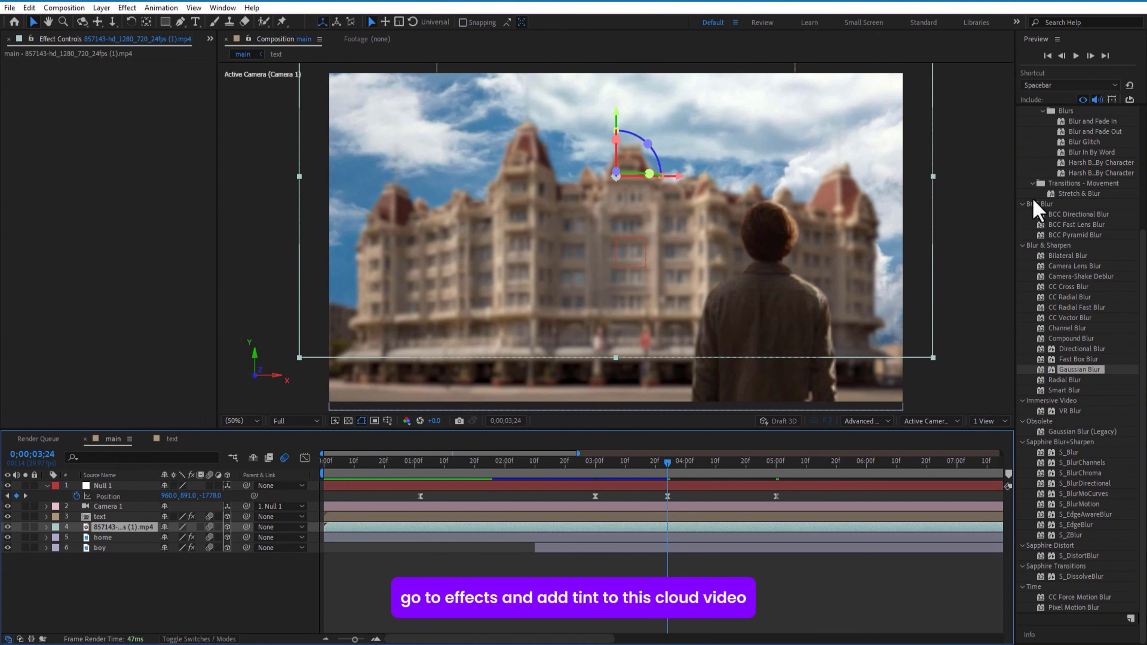
scroll(1071, 167, up, 5)
click(1065, 184)
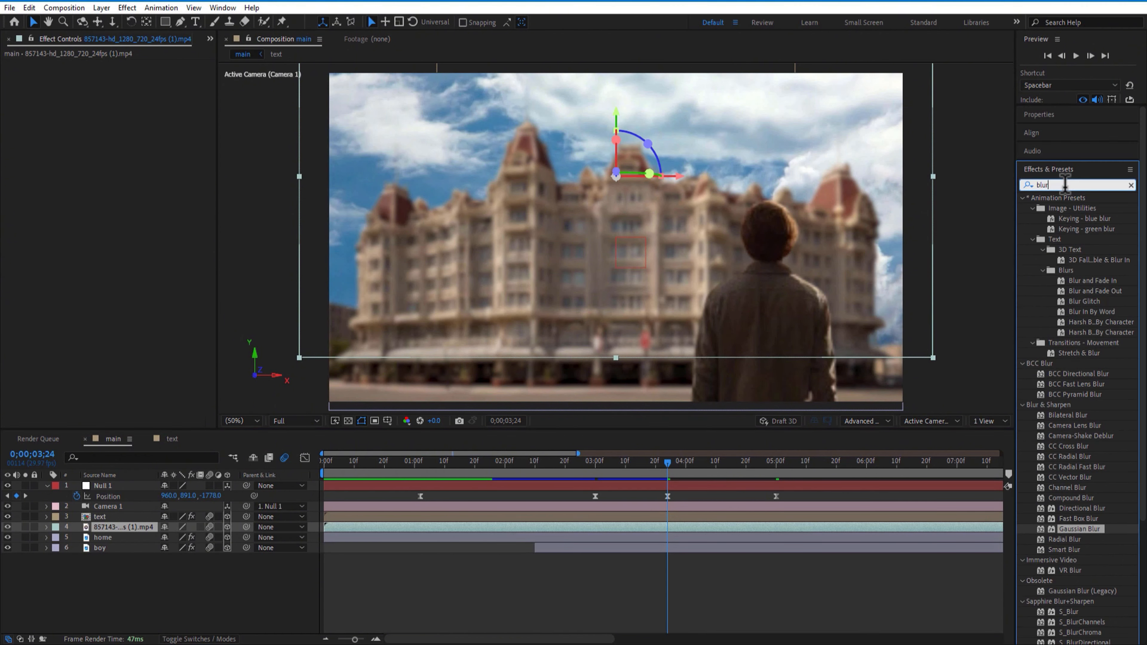
key(BackSpace)
key(BackSpace)
key(BackSpace)
key(BackSpace)
text(t)
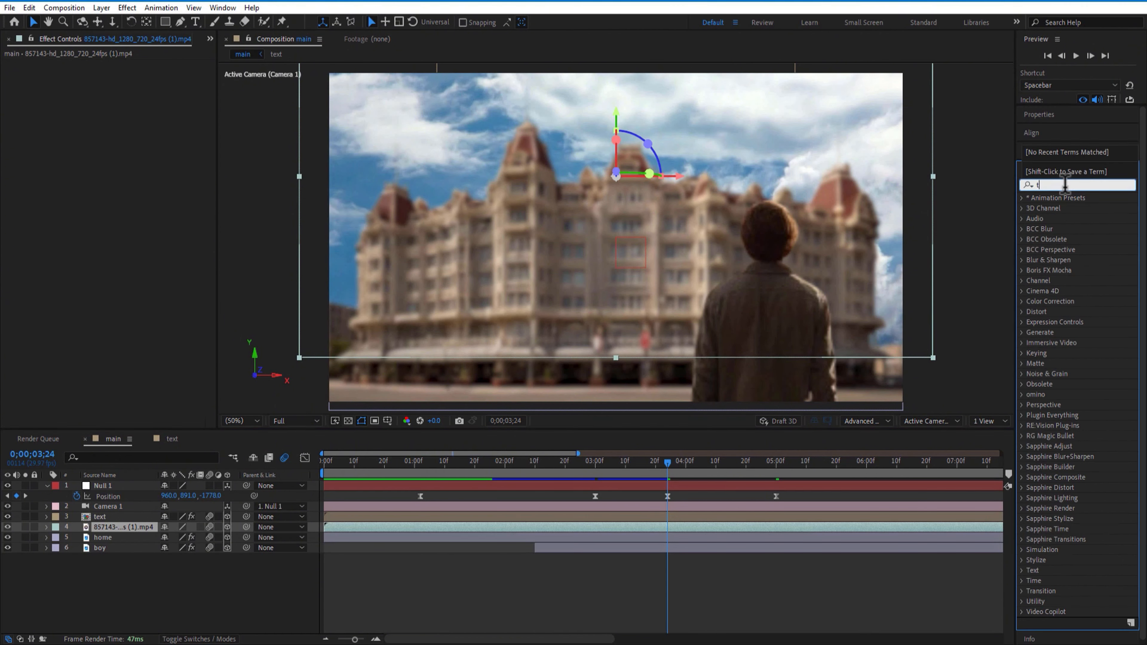
text(int)
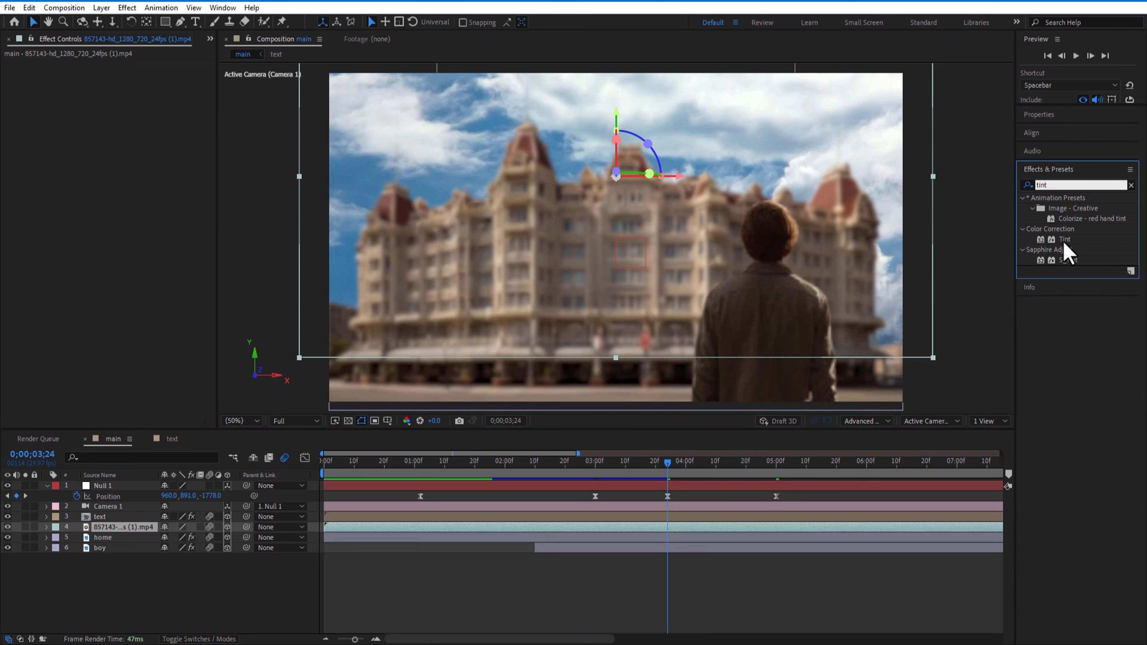
click(1066, 241)
drag(1053, 248, 162, 528)
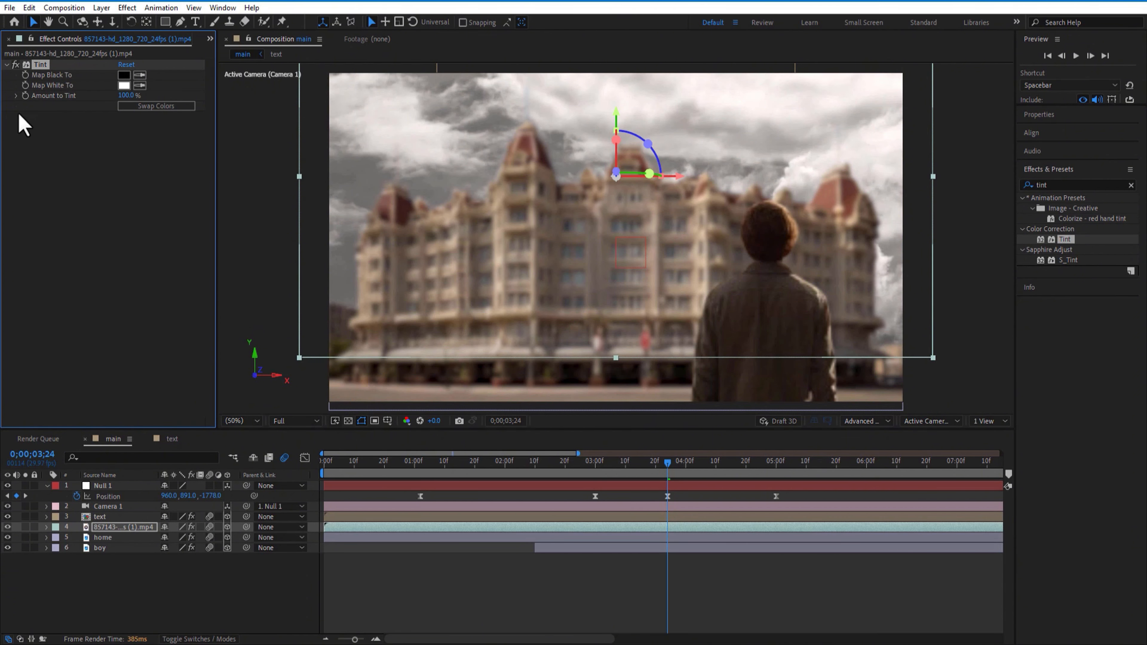
Keyframe Amount to Tint from 0% at 0;00;03;24 to 100% at 0;00;05;00, mapping black to dark red and white to light grey.
click(25, 96)
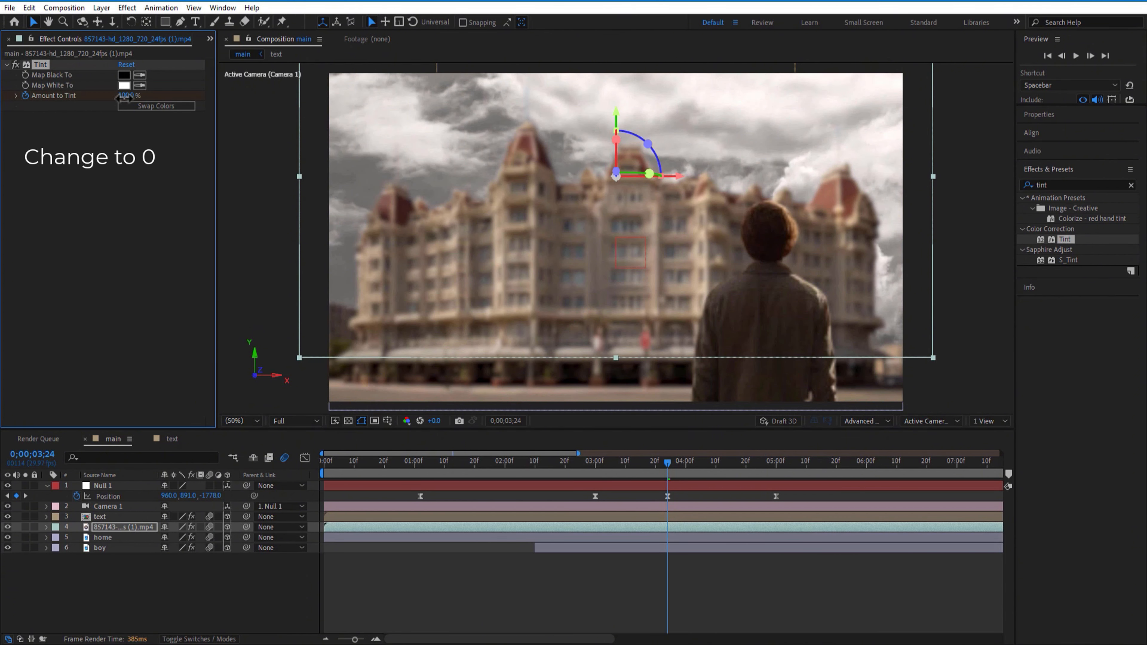
drag(668, 473, 776, 490)
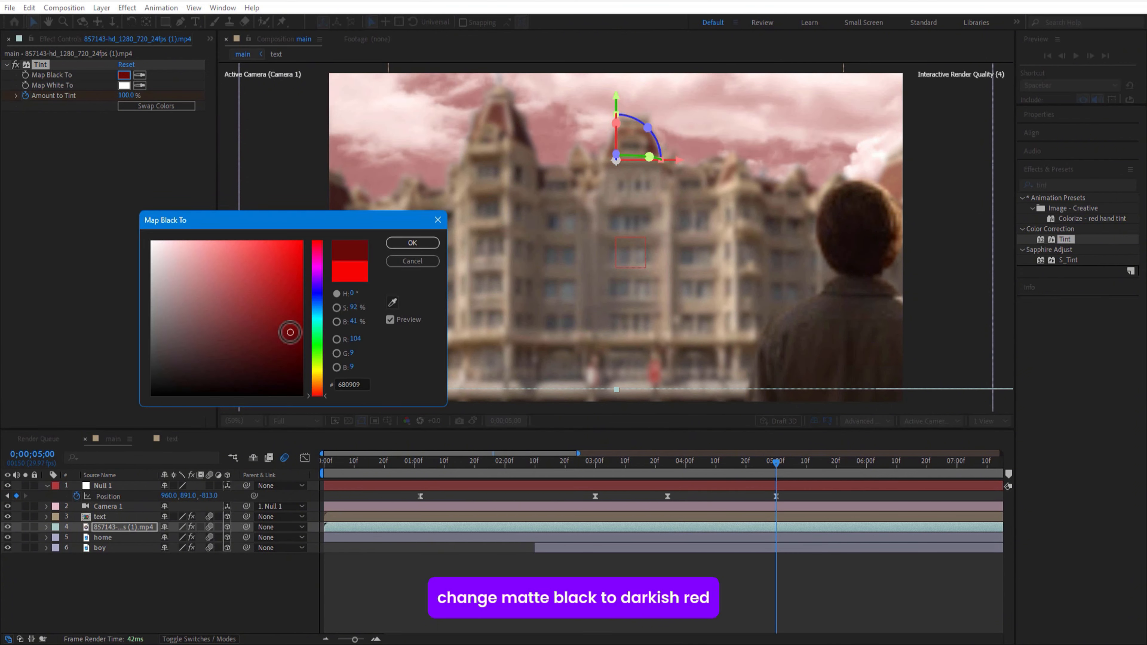
drag(289, 333, 156, 270)
click(412, 243)
drag(776, 464, 425, 512)
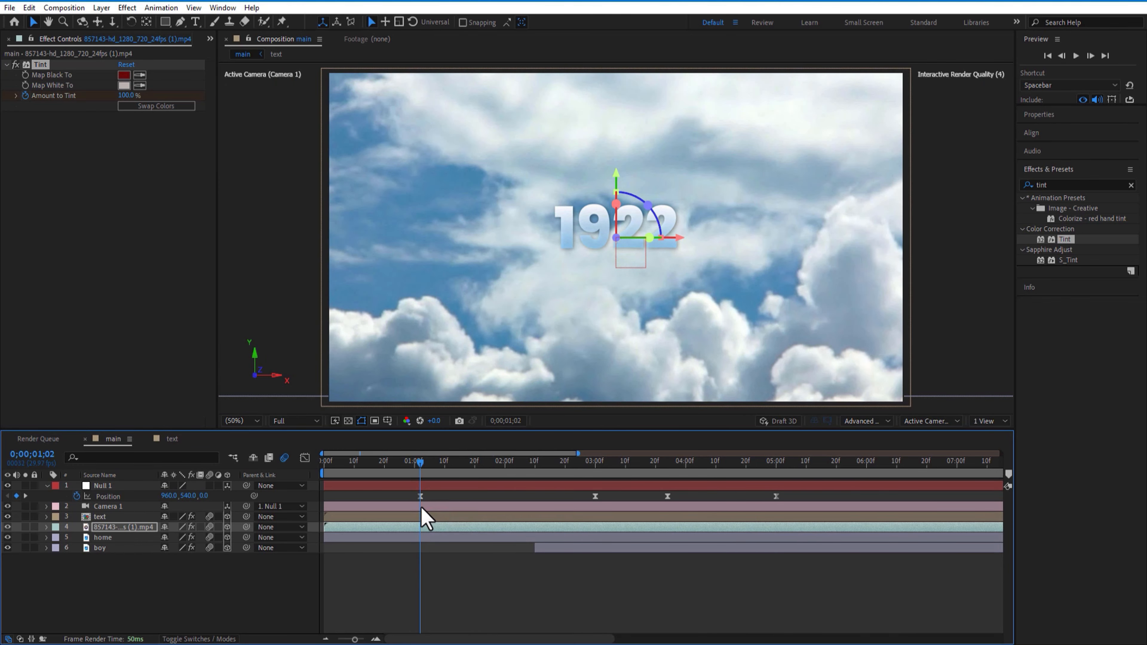
key(space)
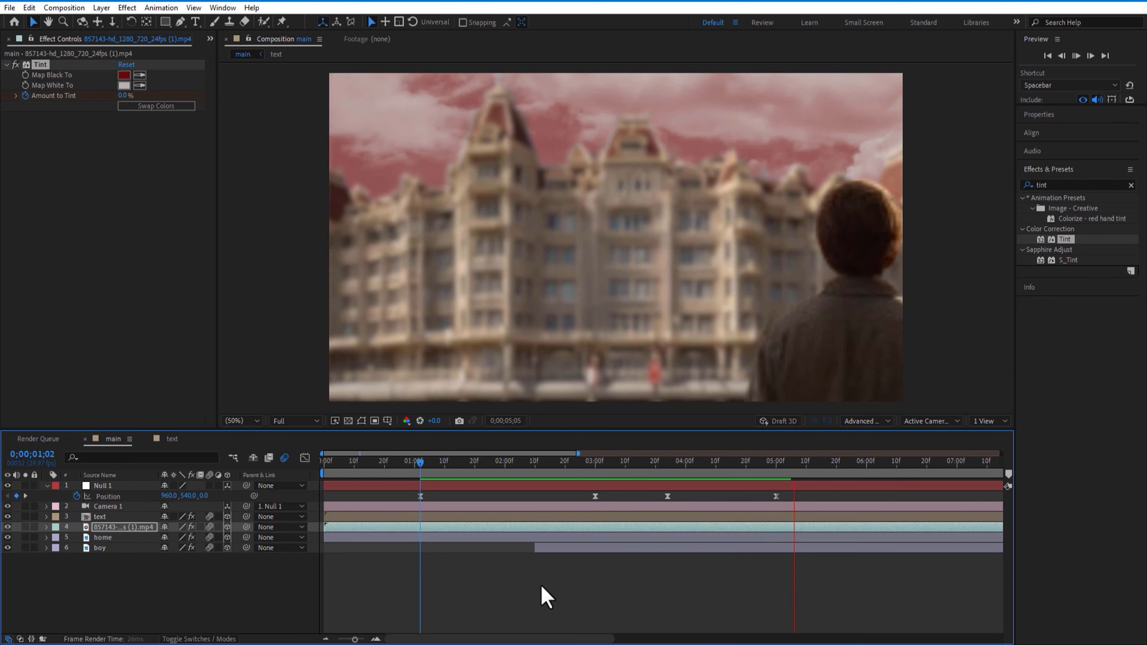
key(space)
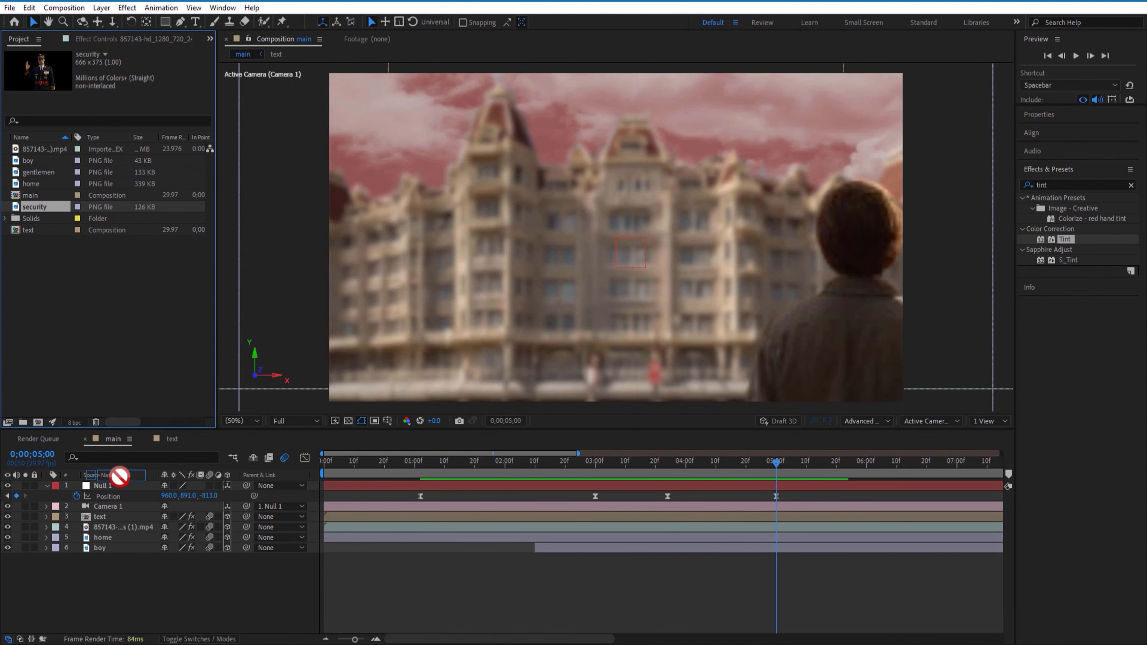
Add the security image beneath the boy layer in the main composition and make it a 3D layer.
drag(118, 475, 120, 573)
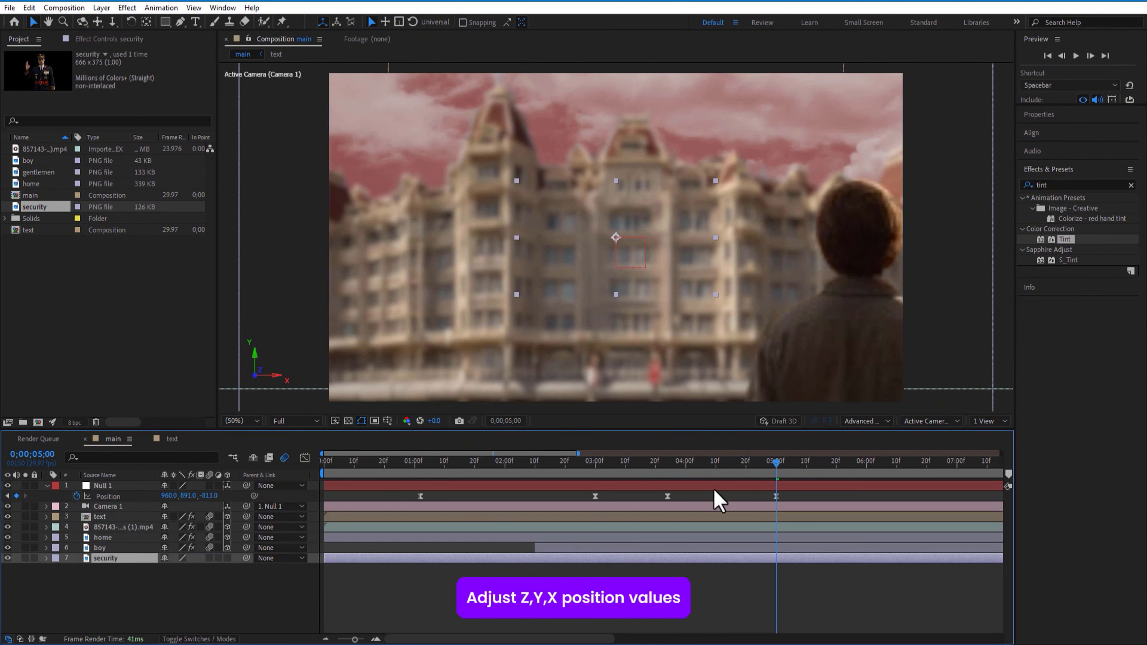
drag(776, 463, 719, 463)
click(227, 558)
drag(447, 558, 657, 558)
Reposition and enlarge the security figure so he stands in front of the building beside the boy.
key(p)
drag(208, 568, 121, 571)
drag(188, 569, 622, 589)
drag(679, 356, 622, 356)
key(s)
drag(208, 569, 251, 569)
key(p)
drag(188, 569, 104, 577)
Start the security layer at 0;00;03;24 and keyframe its position there at 757.4, 1913.0, -1139.0, below the frame.
drag(719, 463, 669, 464)
drag(672, 558, 804, 558)
drag(188, 569, 257, 568)
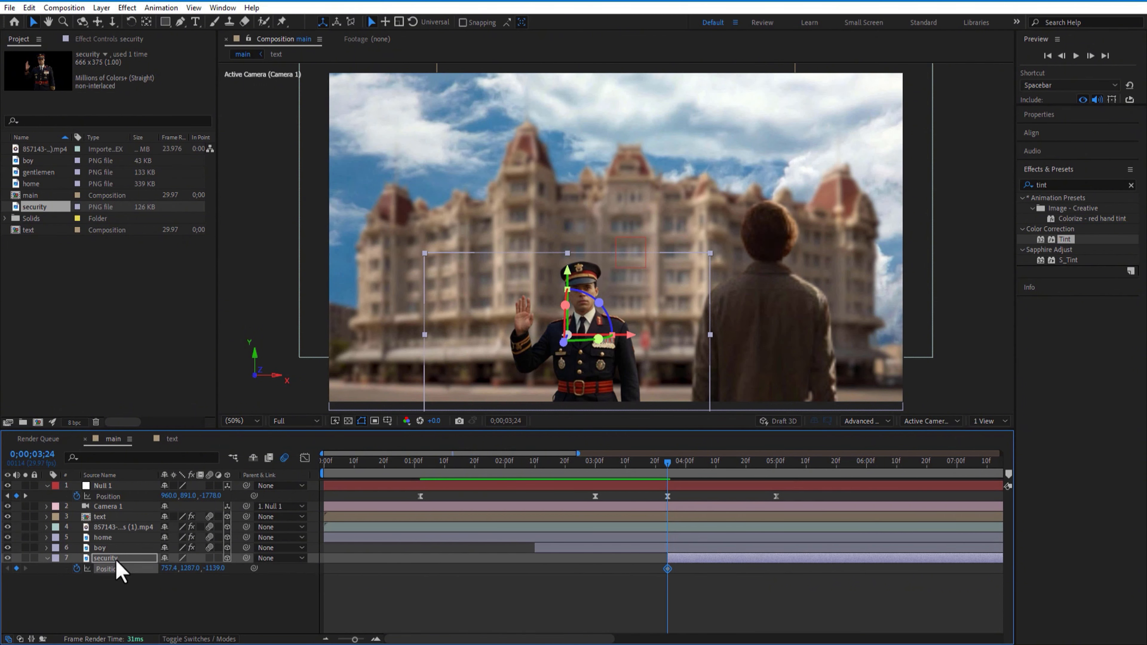
key(s)
drag(195, 569, 574, 567)
key(p)
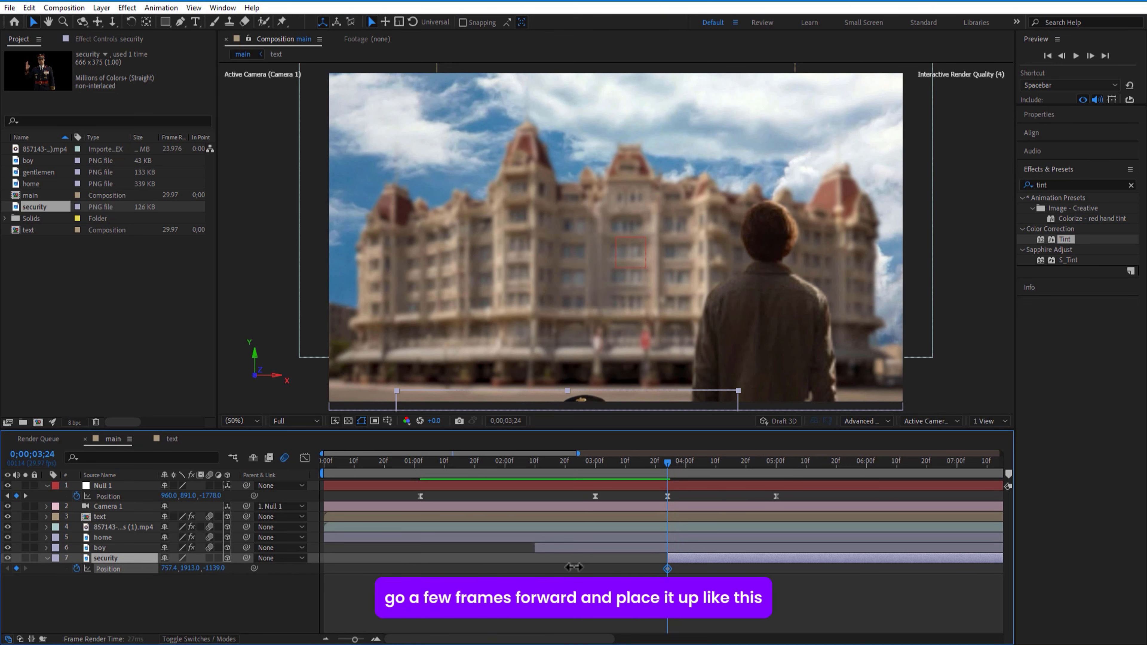
At 0;00;05;00, raise the security figure to position 757.4, 1085.0, -427.0 and set its scale to 226%.
drag(685, 465, 777, 466)
drag(195, 570, 220, 571)
click(149, 561)
drag(189, 568, 201, 568)
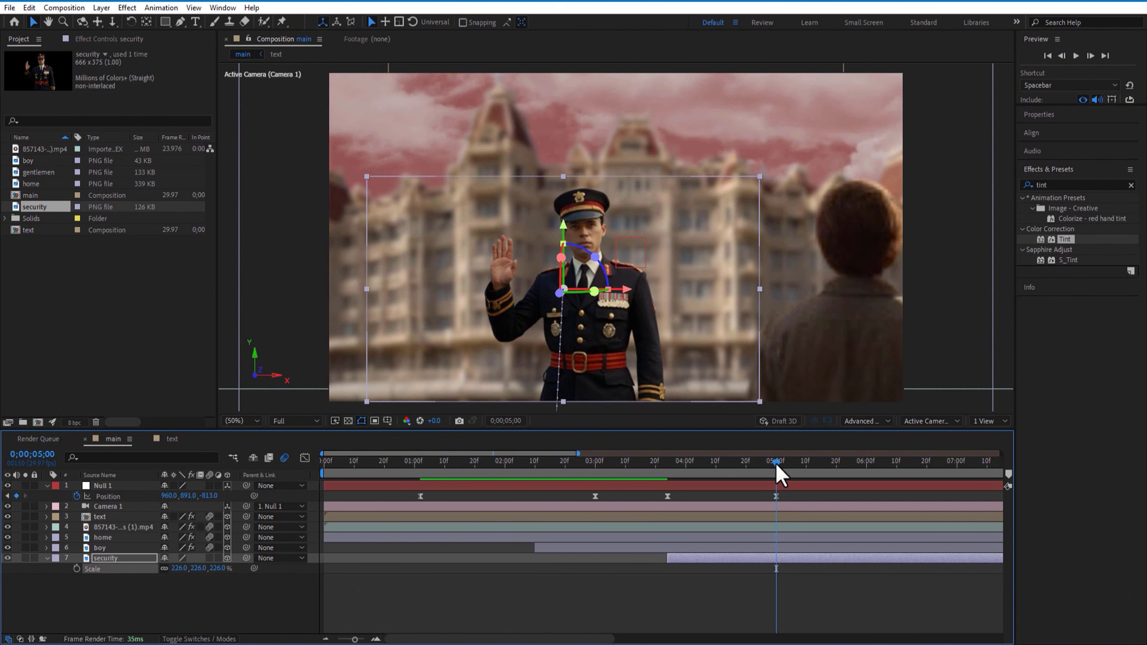
drag(778, 466, 659, 576)
click(689, 576)
Easy-ease the security layer's position keyframes and reshape their speed graph to peak near the end of the move.
click(146, 560)
key(p)
right_click(775, 568)
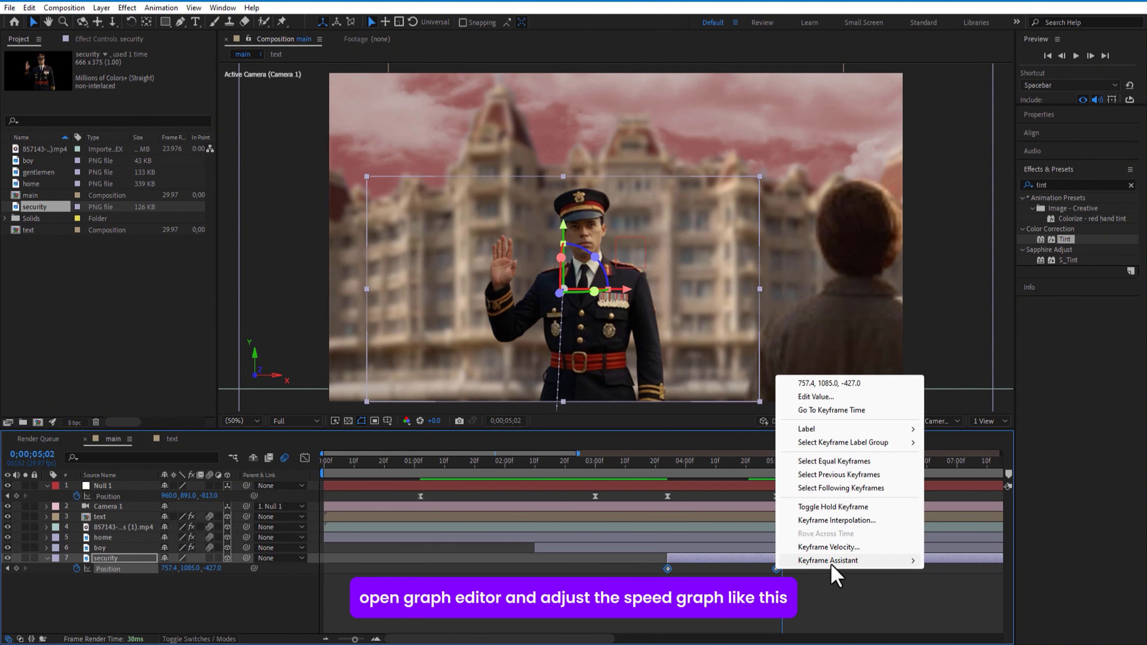
mouse_move(832, 565)
click(965, 507)
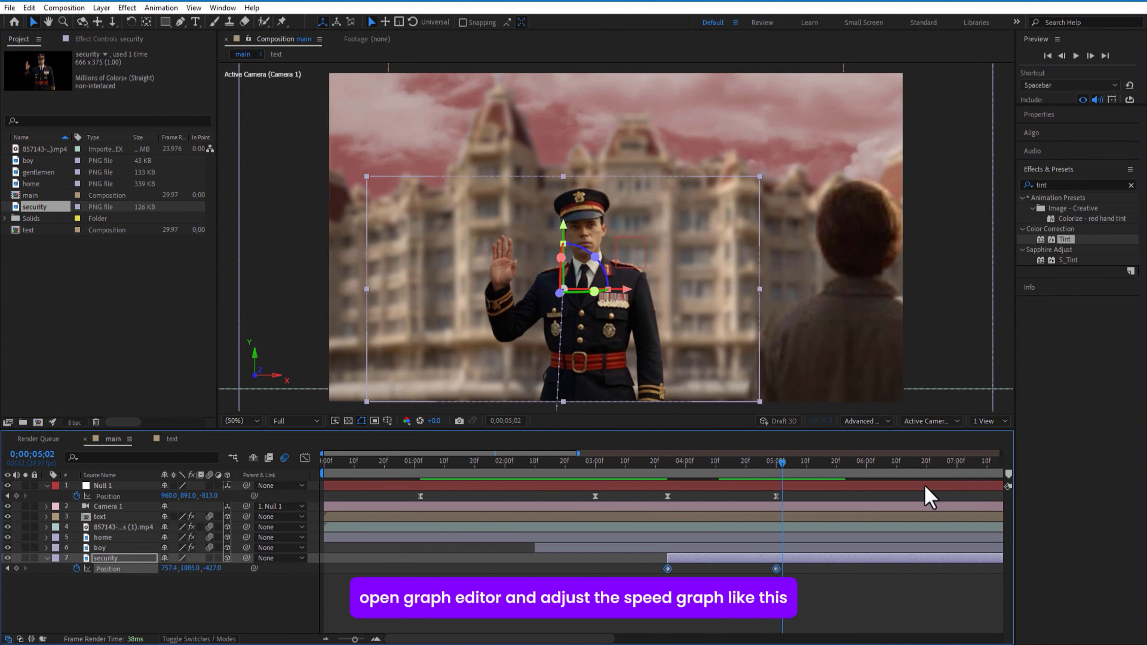
click(304, 458)
drag(861, 581, 768, 606)
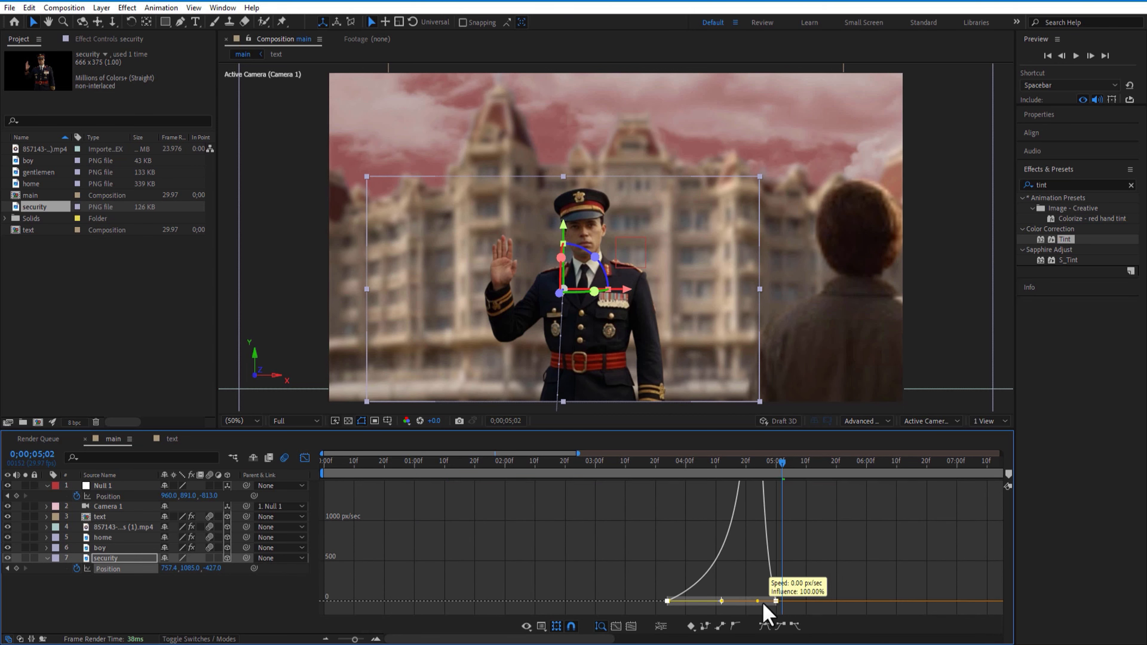
click(304, 458)
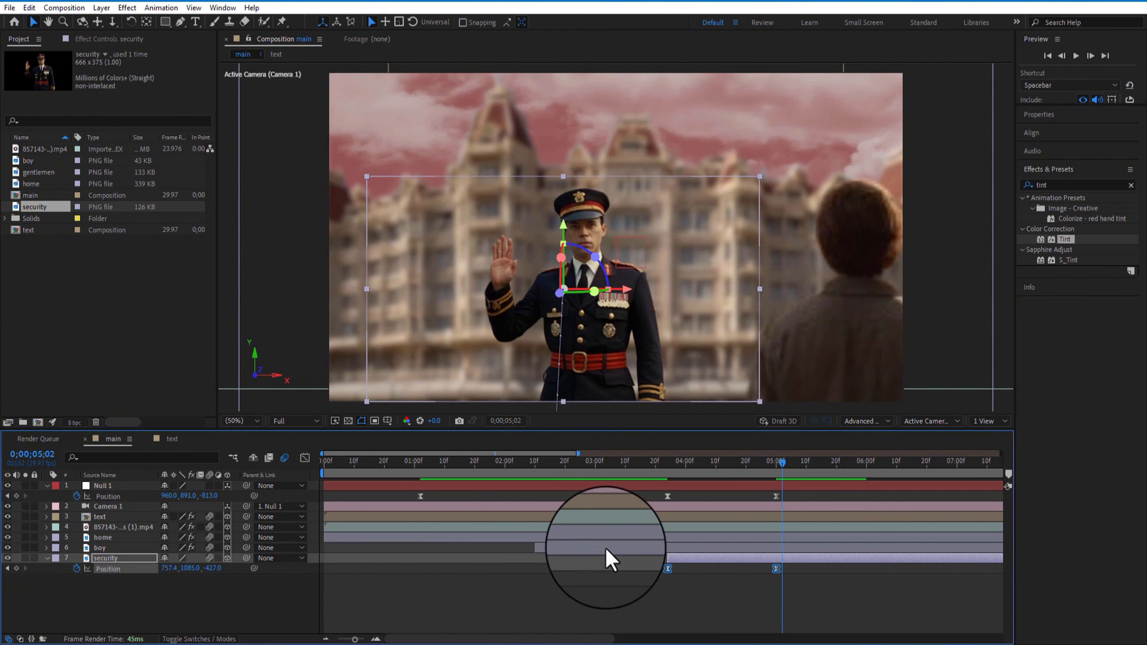
click(646, 463)
drag(647, 462, 779, 528)
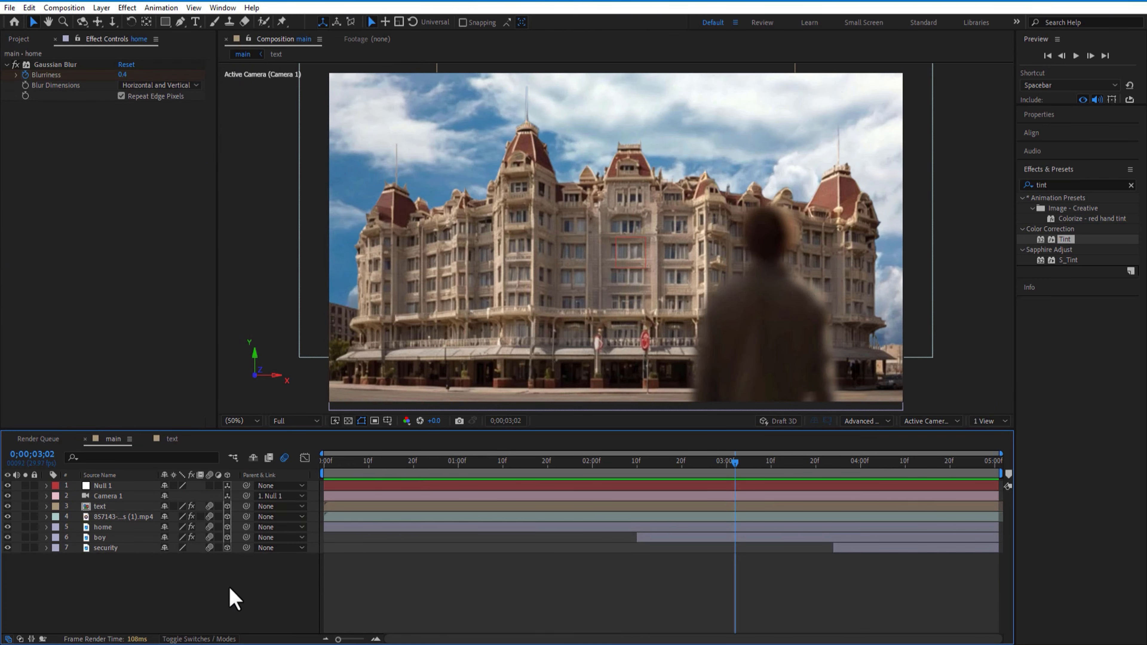
Create a new adjustment layer above all layers in the main composition.
right_click(232, 587)
mouse_move(267, 436)
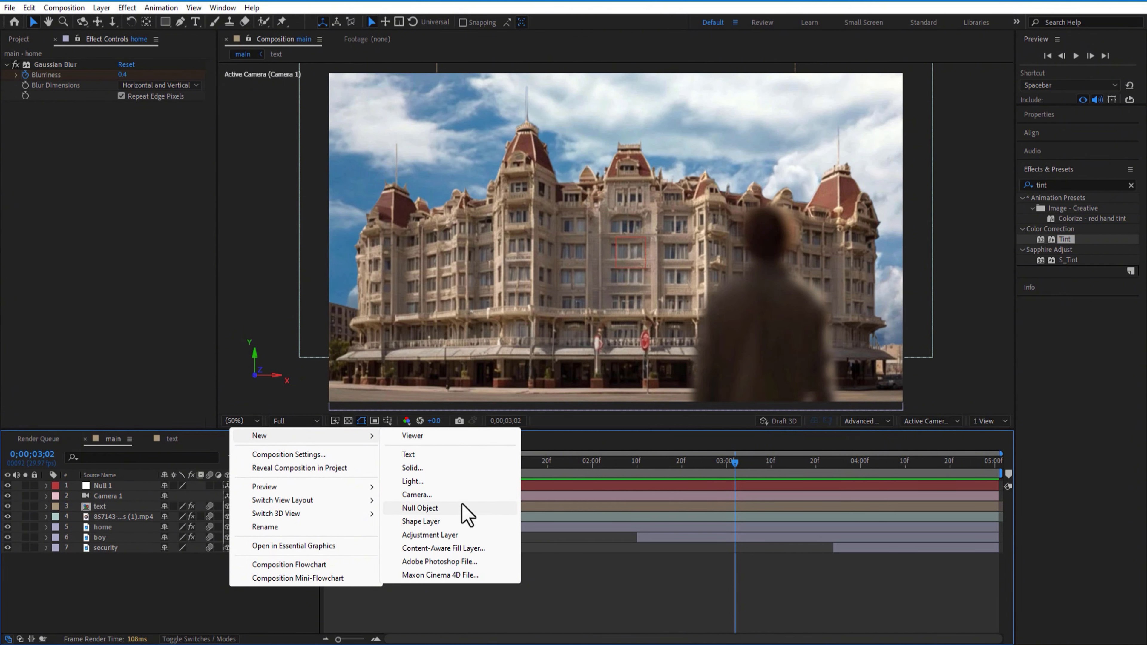
click(453, 534)
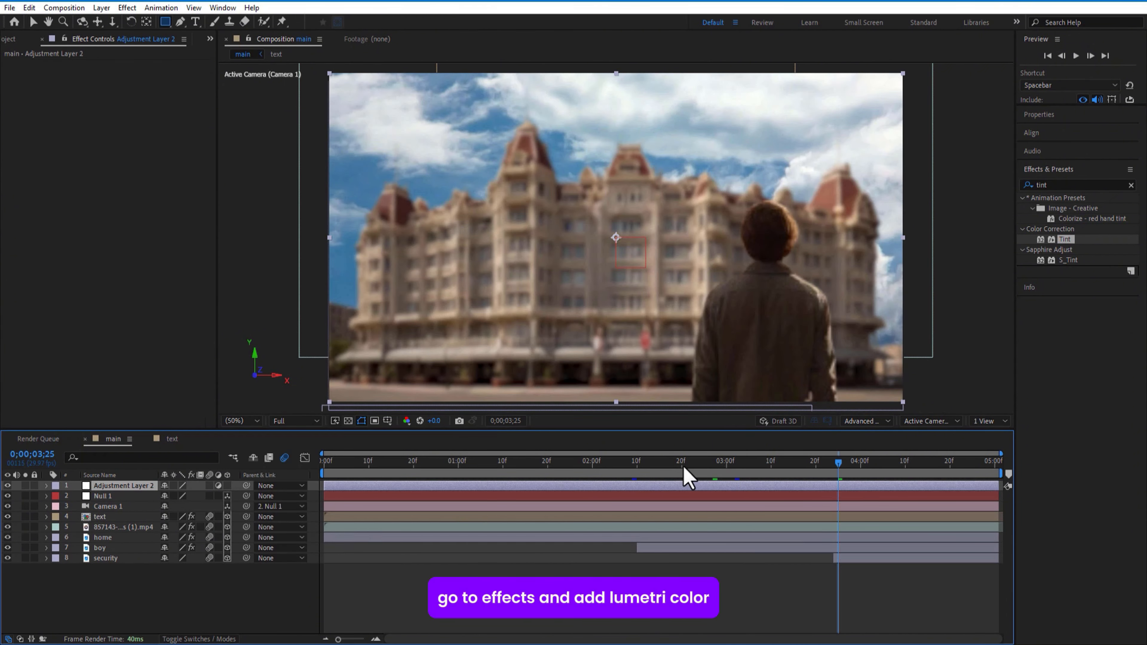
Apply the Lumetri Color effect to the new adjustment layer.
click(683, 473)
click(1059, 185)
key(BackSpace)
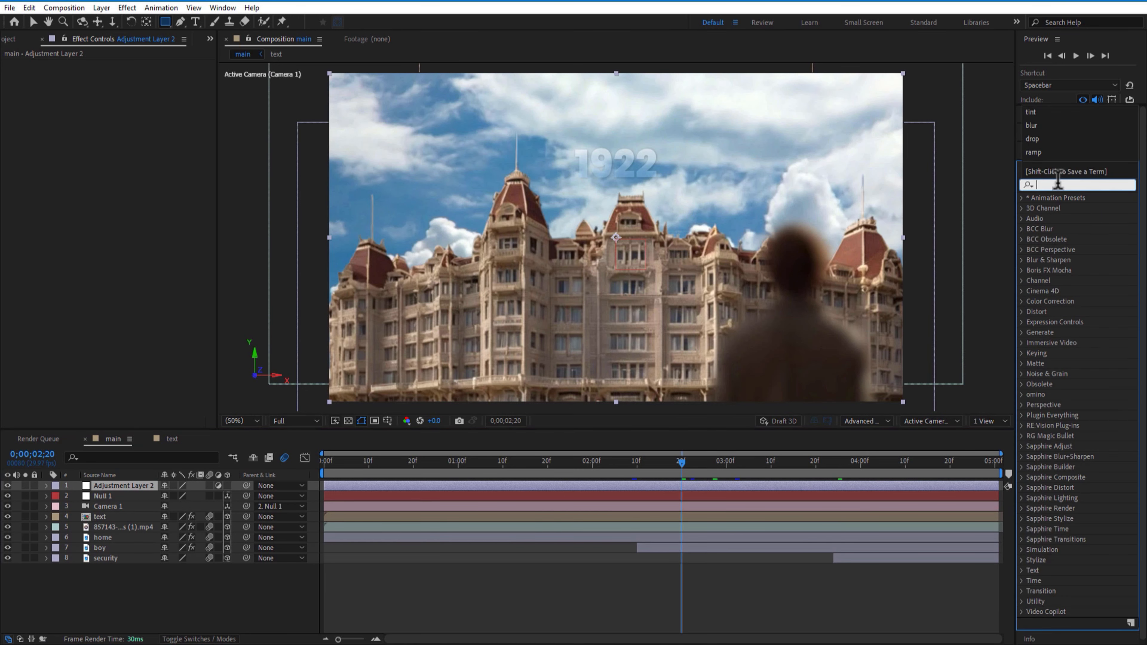
text(lumetri)
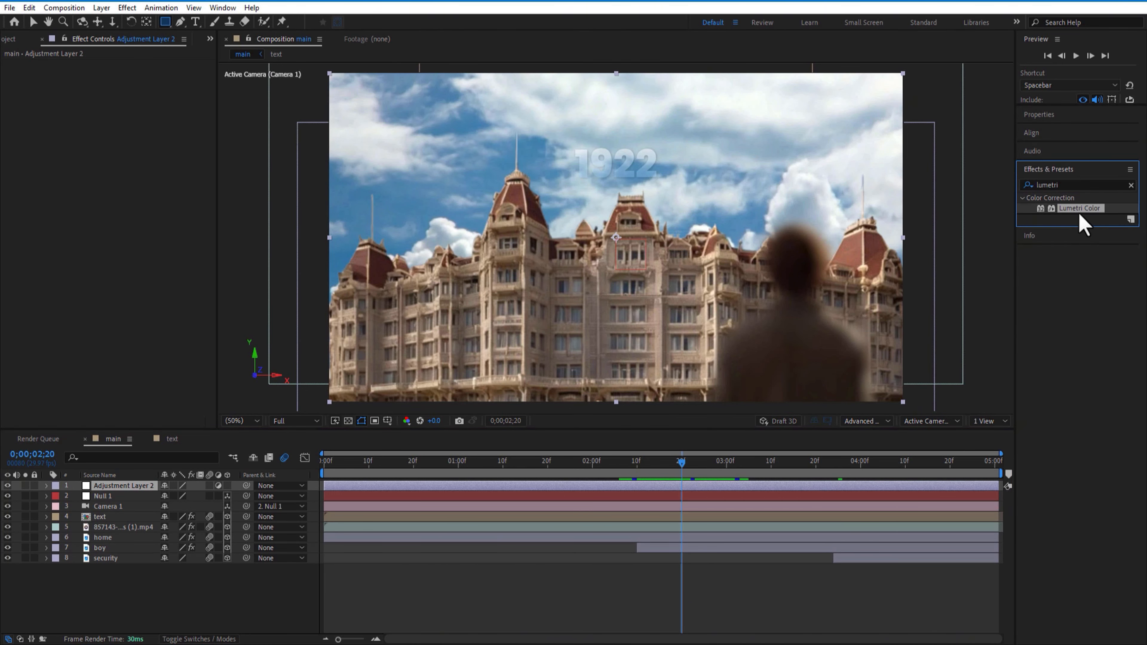
drag(551, 471, 117, 487)
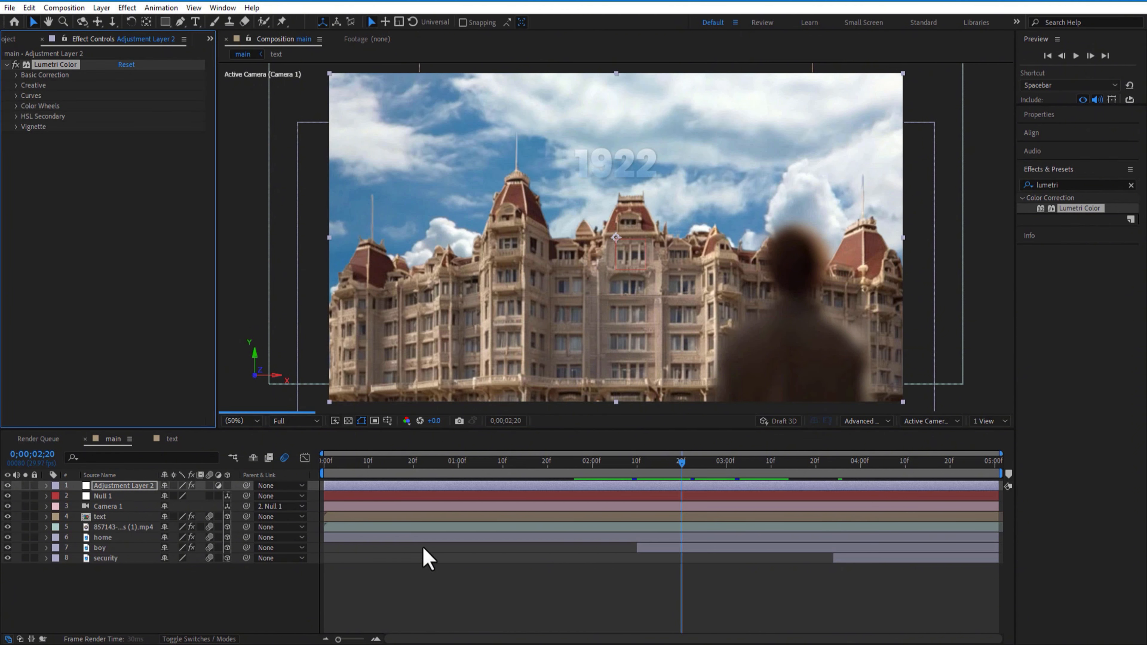
Set the Lumetri Color creative look to SL CLEAN FUJI B SOFT and check the grade across the composition.
click(16, 87)
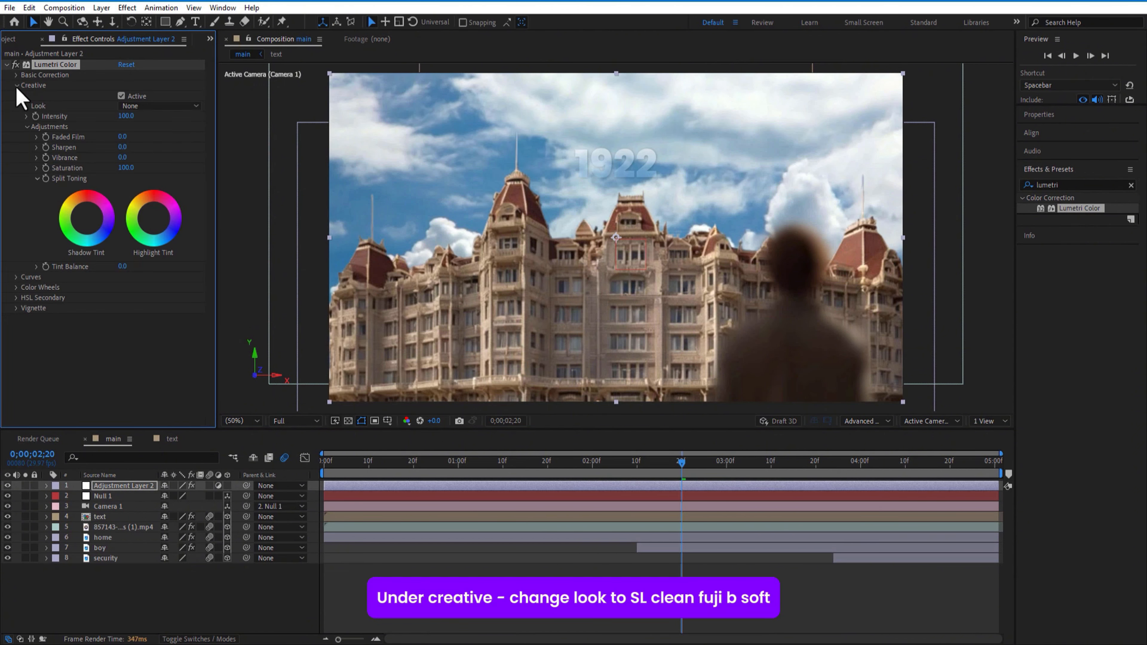
click(155, 107)
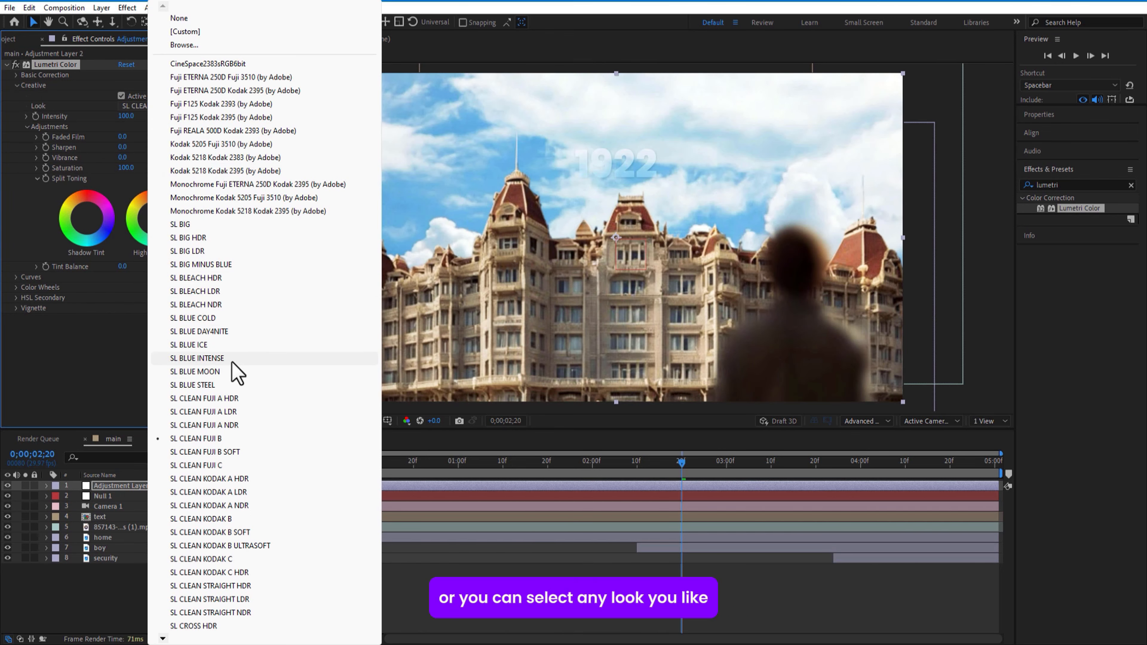
click(226, 452)
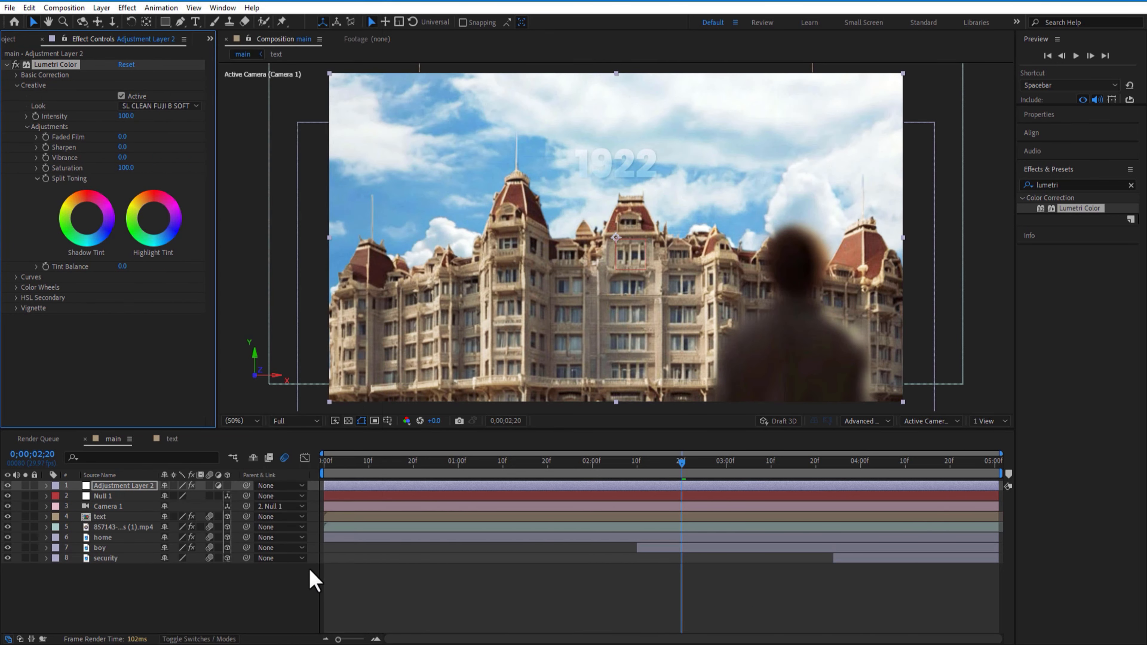
drag(699, 475, 965, 488)
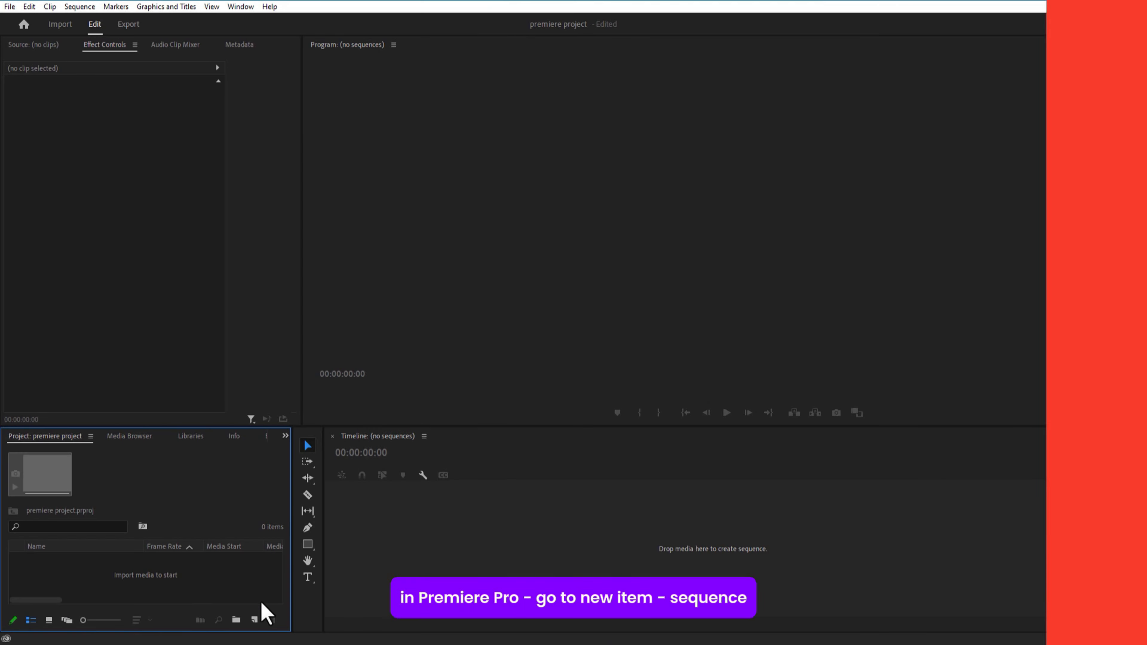
In Premiere Pro, create a 1920 x 1080 sequence at 23.976 fps named Sequence 01.
click(255, 621)
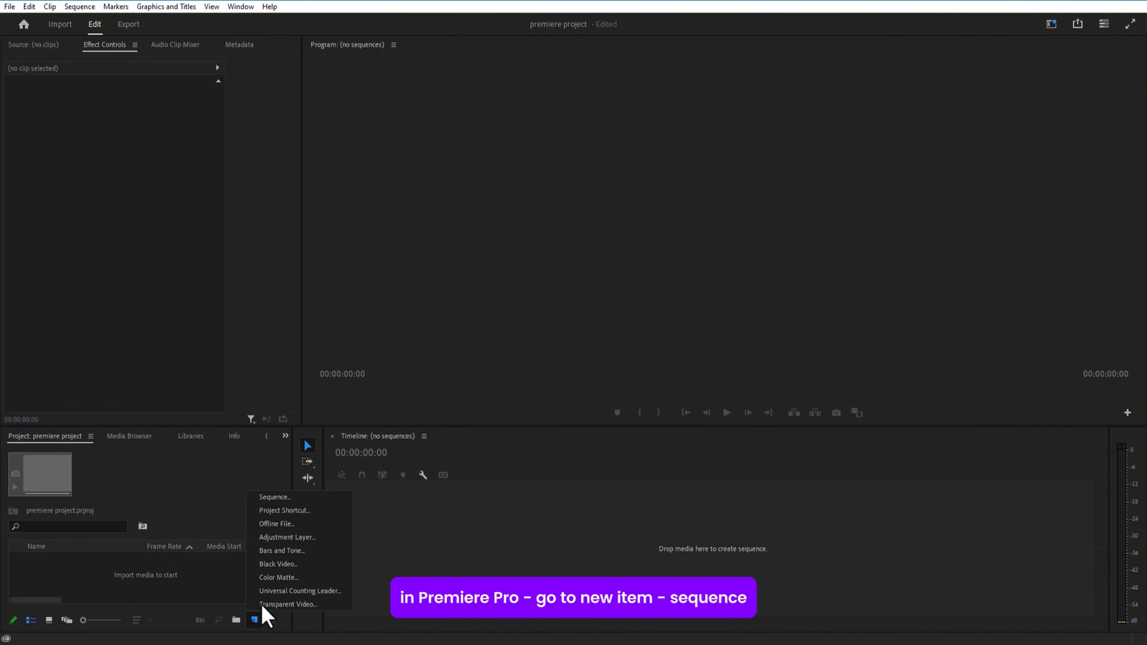
click(280, 495)
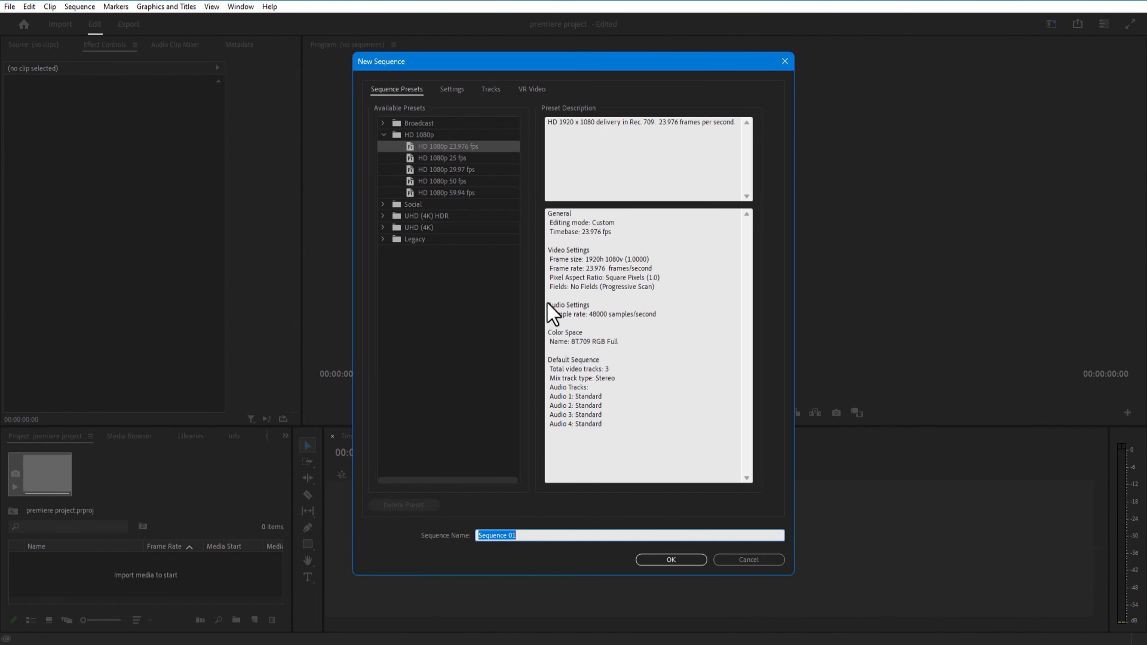
click(452, 89)
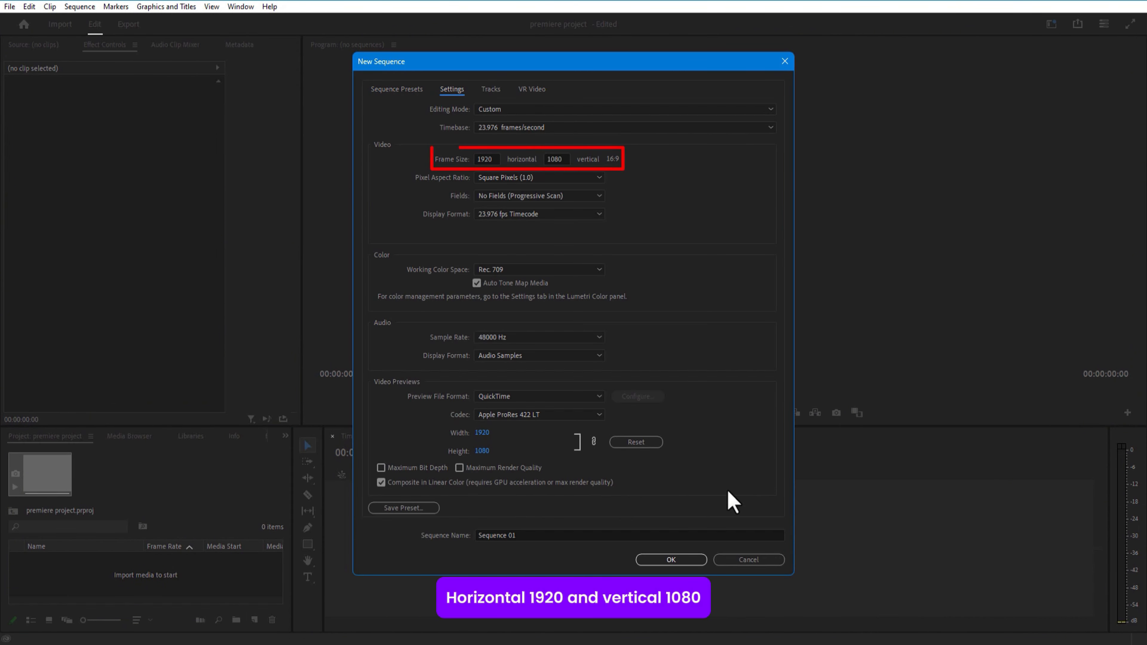
click(674, 558)
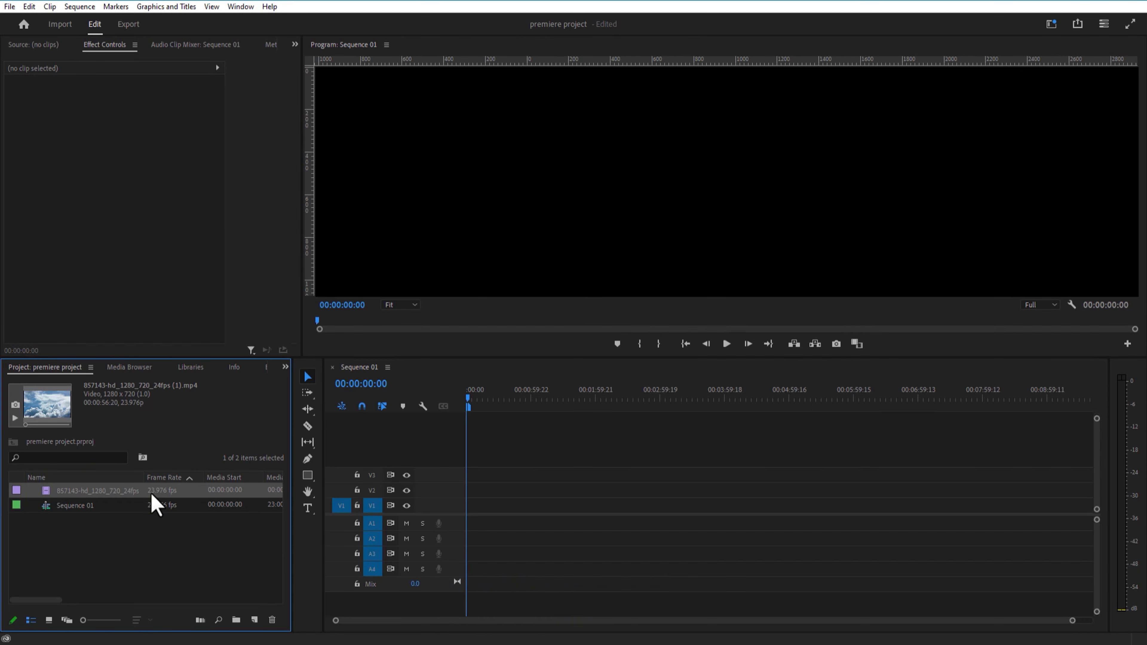
Place the cloud video at the start of track V1 in Sequence 01 and set its scale to 175.
drag(153, 496, 475, 516)
drag(119, 120, 153, 120)
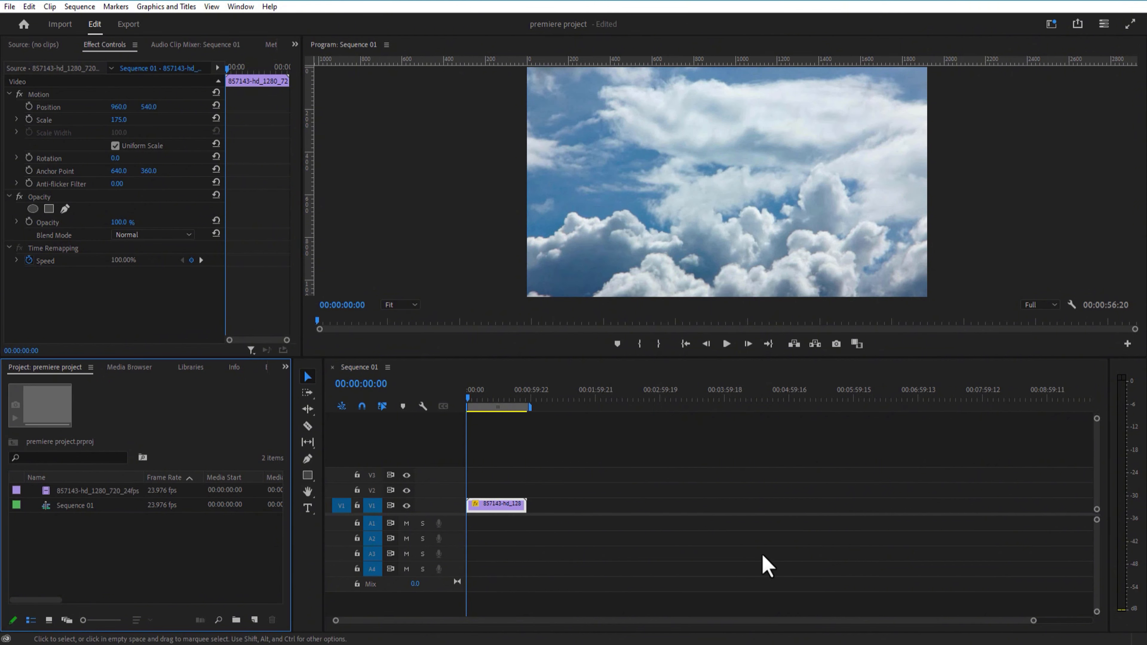
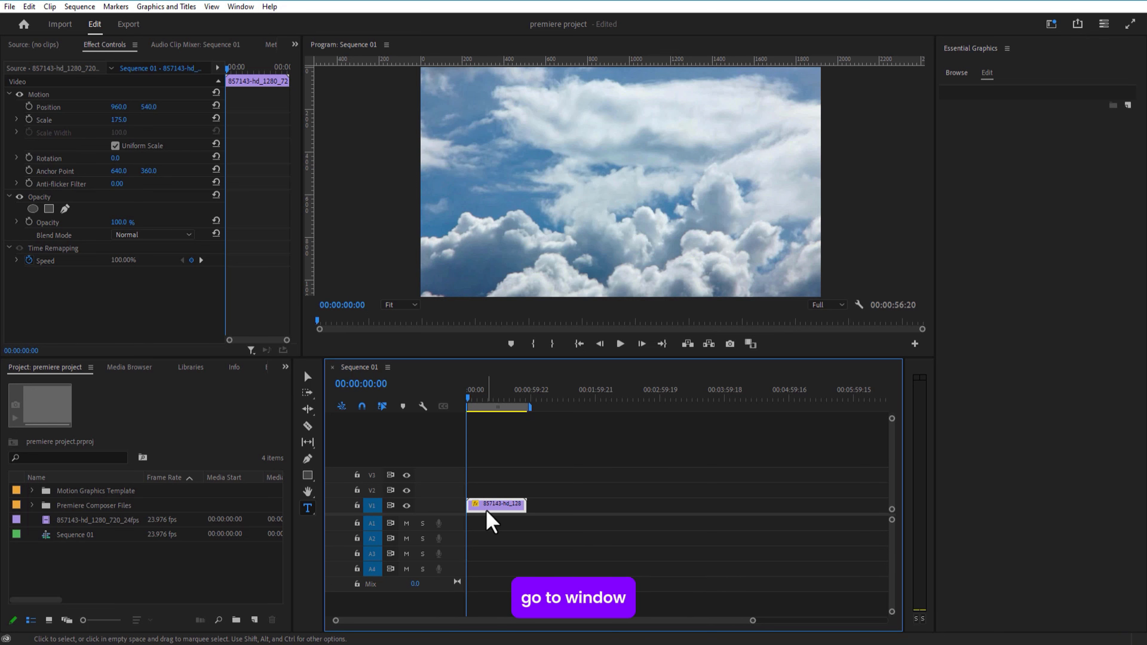
click(130, 548)
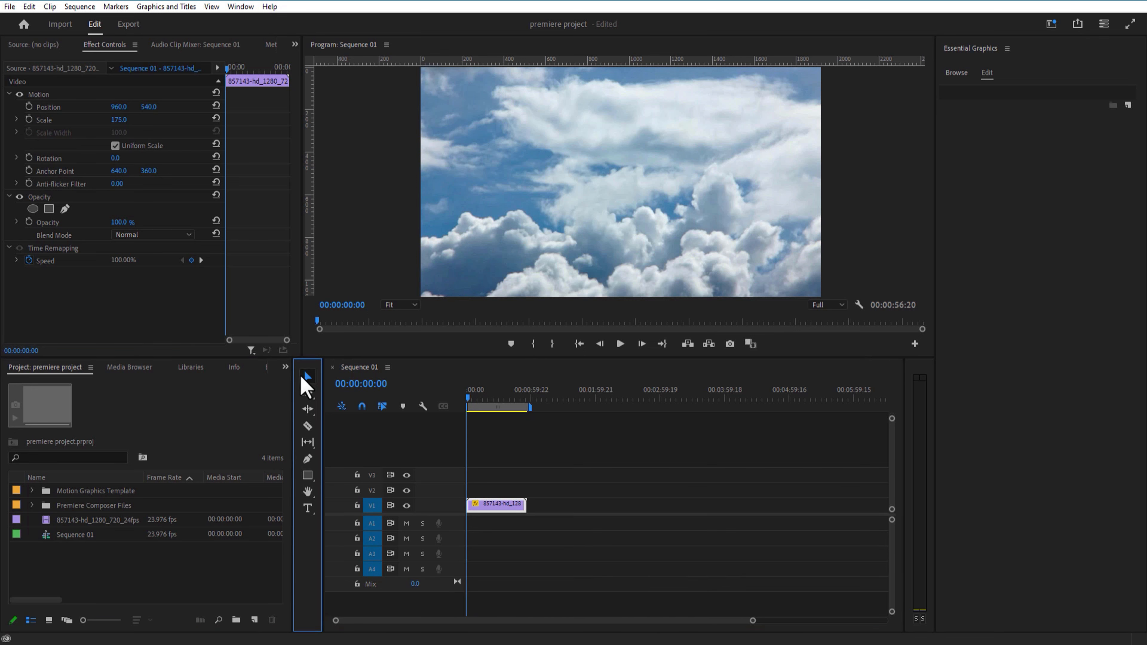
Open the Premiere Composer extension and add the Position & Rotate Characters - Bottom text preset above the cloud video on V2.
click(240, 6)
mouse_move(295, 42)
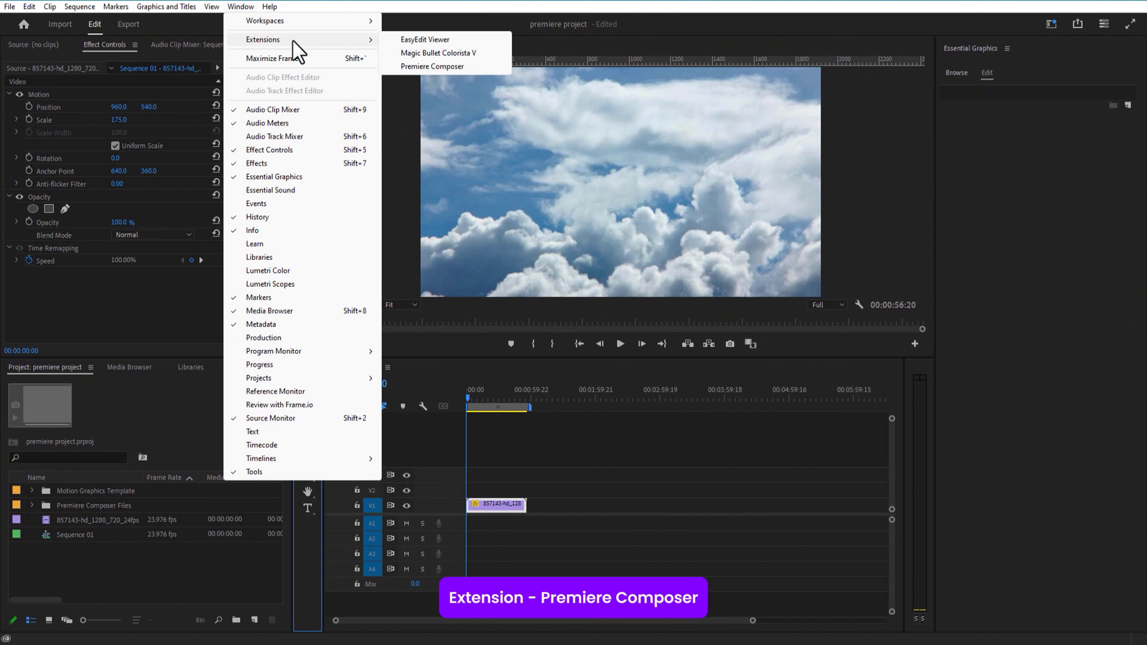
click(440, 69)
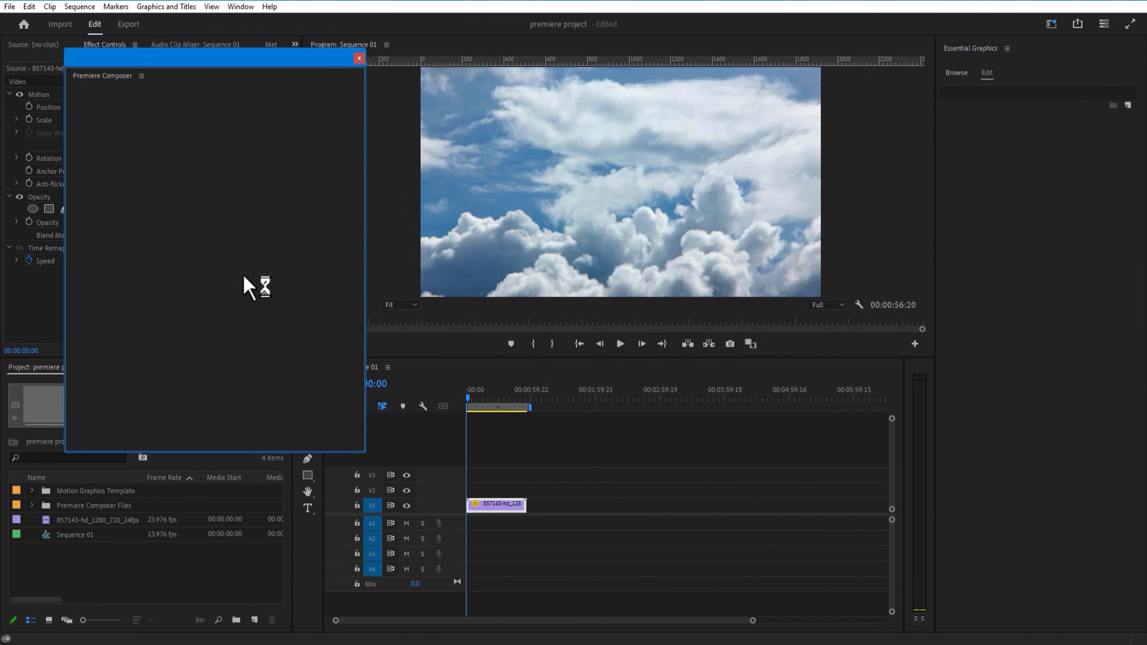
click(82, 133)
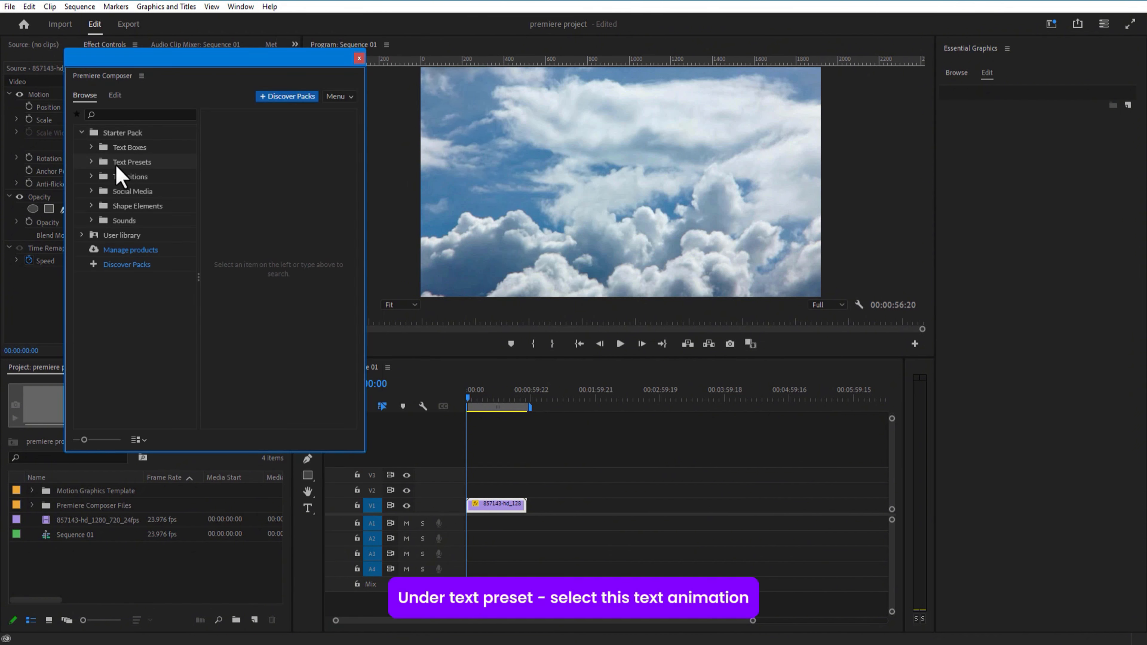
click(116, 165)
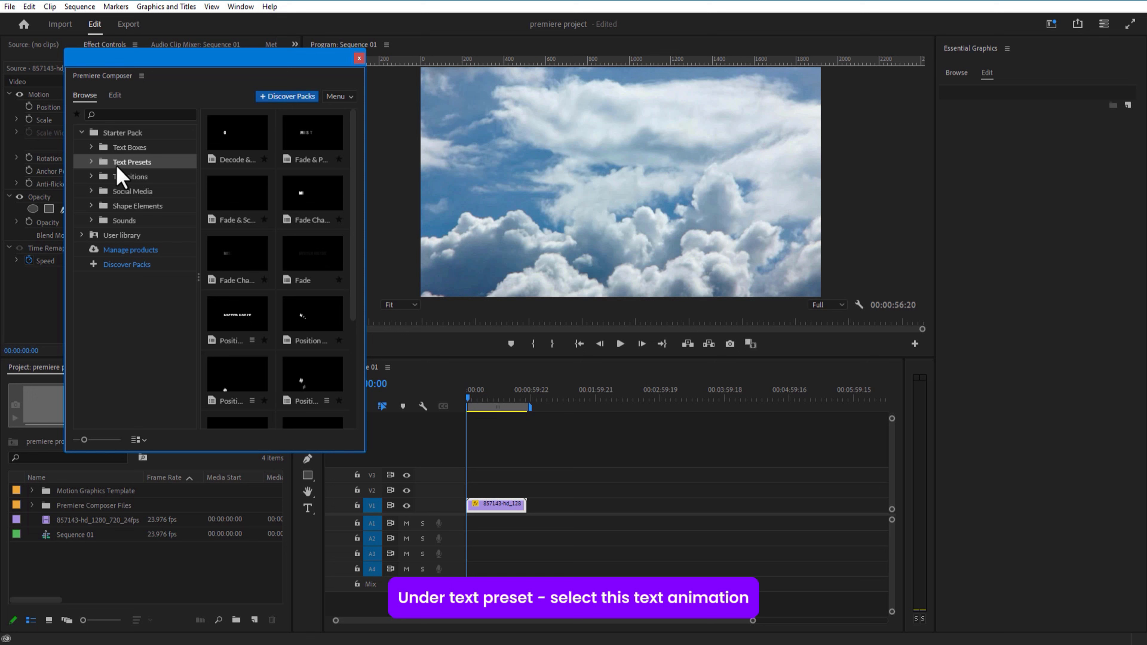
click(242, 381)
click(342, 439)
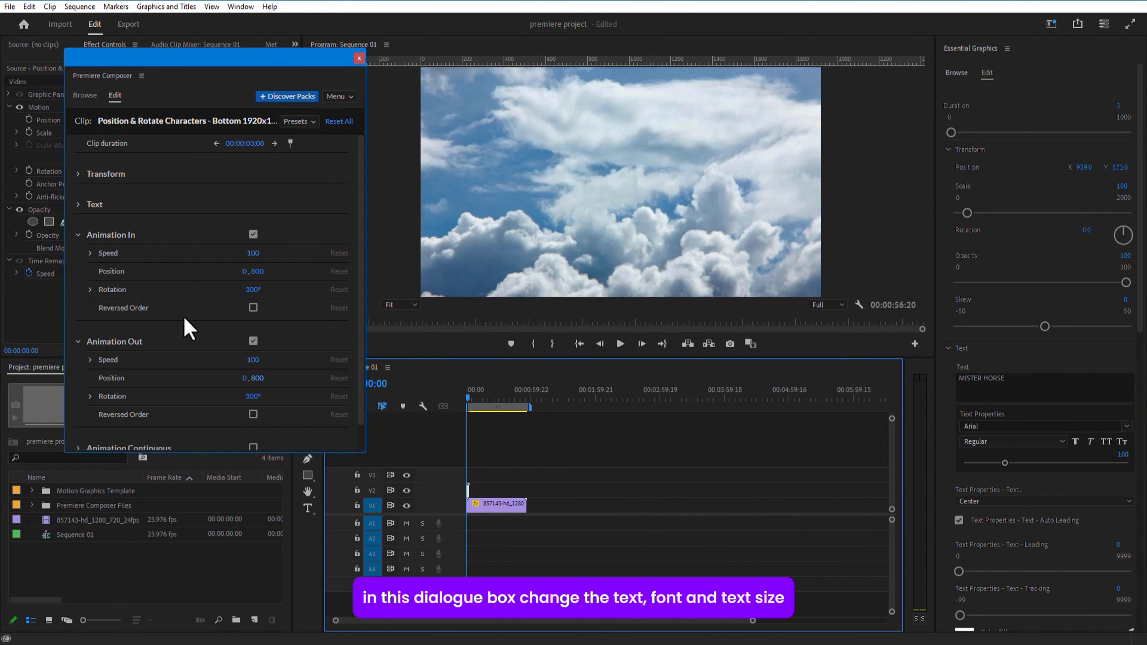
Change the title preset's text to 1922 in Poppins Bold, check it over the clouds and close Premiere Composer.
click(79, 204)
double_click(145, 245)
key(BackSpace)
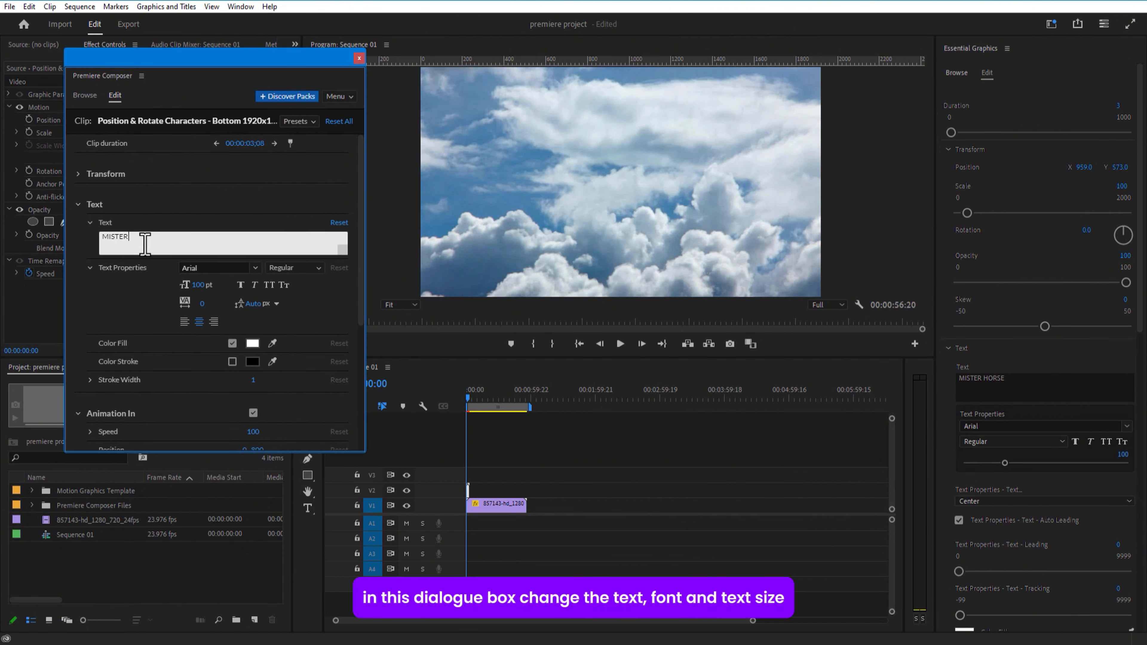
text(1922)
click(223, 268)
click(217, 204)
click(295, 268)
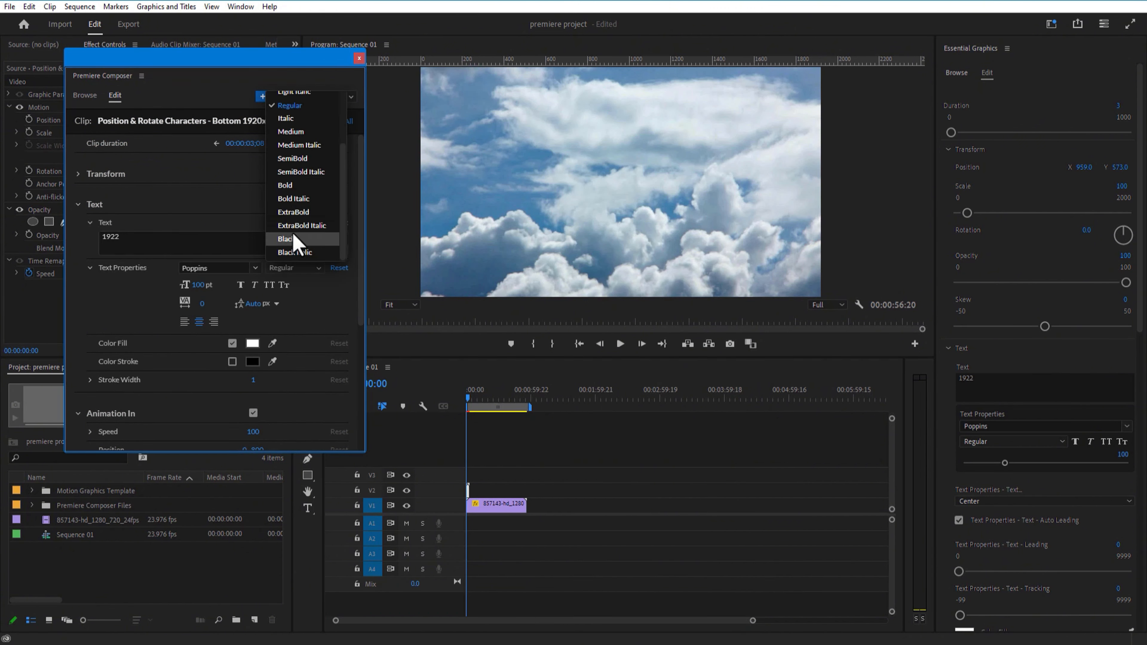
click(285, 185)
drag(468, 399, 470, 398)
scroll(175, 357, down, 5)
scroll(175, 366, up, 5)
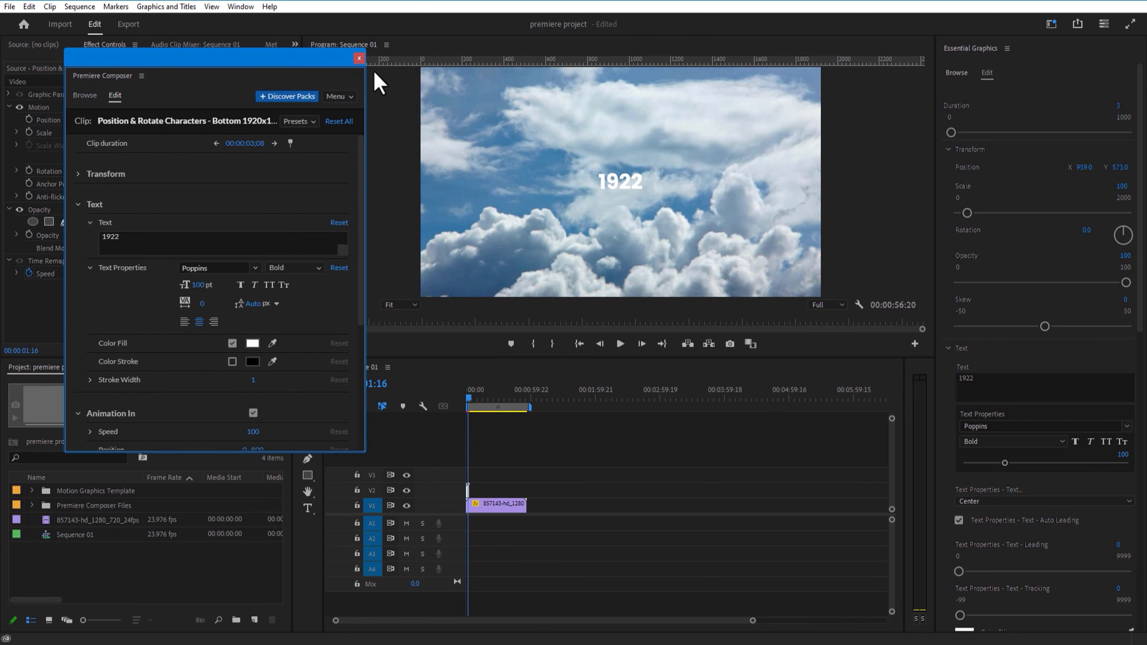
click(359, 58)
Move the playhead to 00:00:01:10 and apply the Ramp effect to the 1922 title clip.
drag(752, 620, 663, 623)
right_click(990, 51)
click(544, 444)
key(equal)
key(equal)
key(equal)
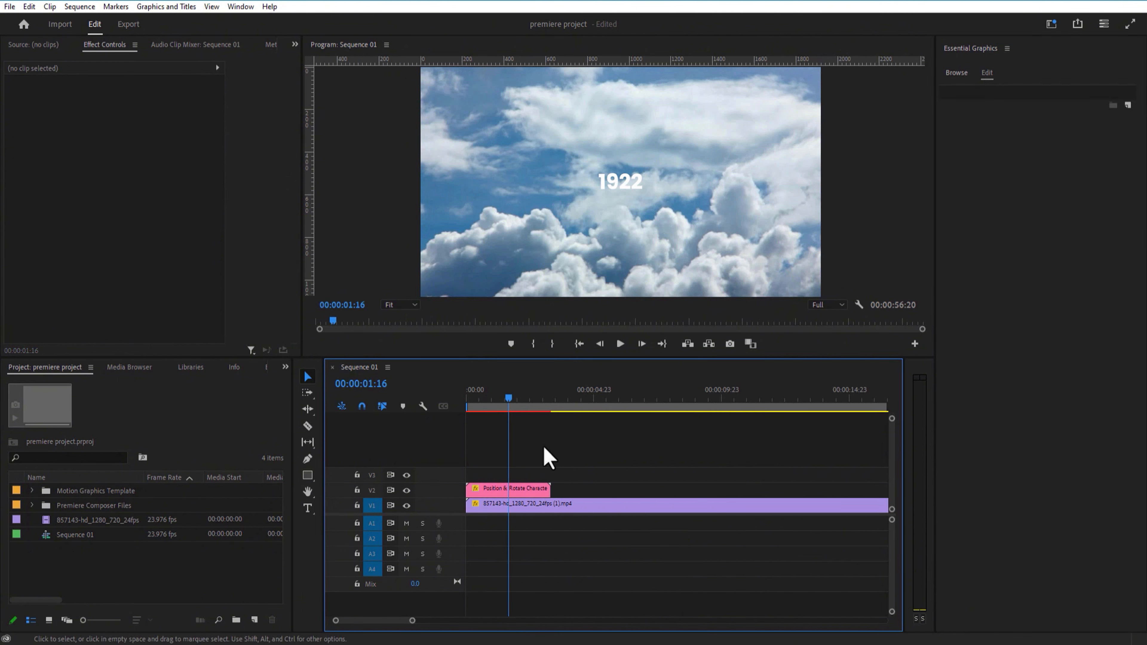
mouse_move(508, 397)
mouse_down()
mouse_move(465, 397)
mouse_move(502, 406)
mouse_up()
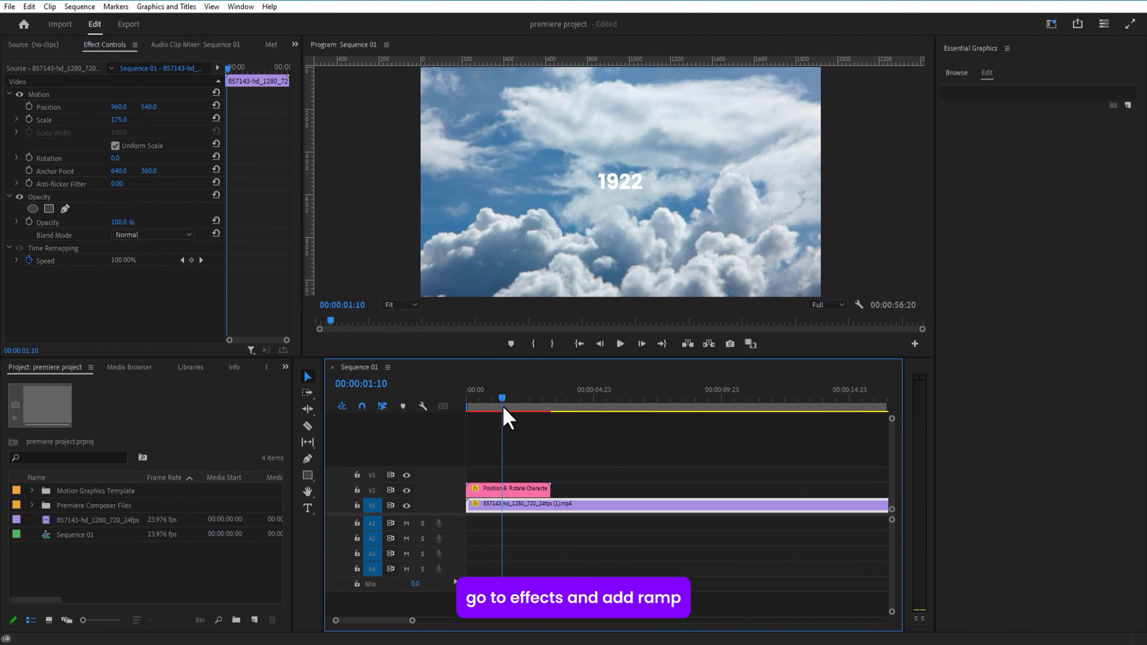
click(511, 490)
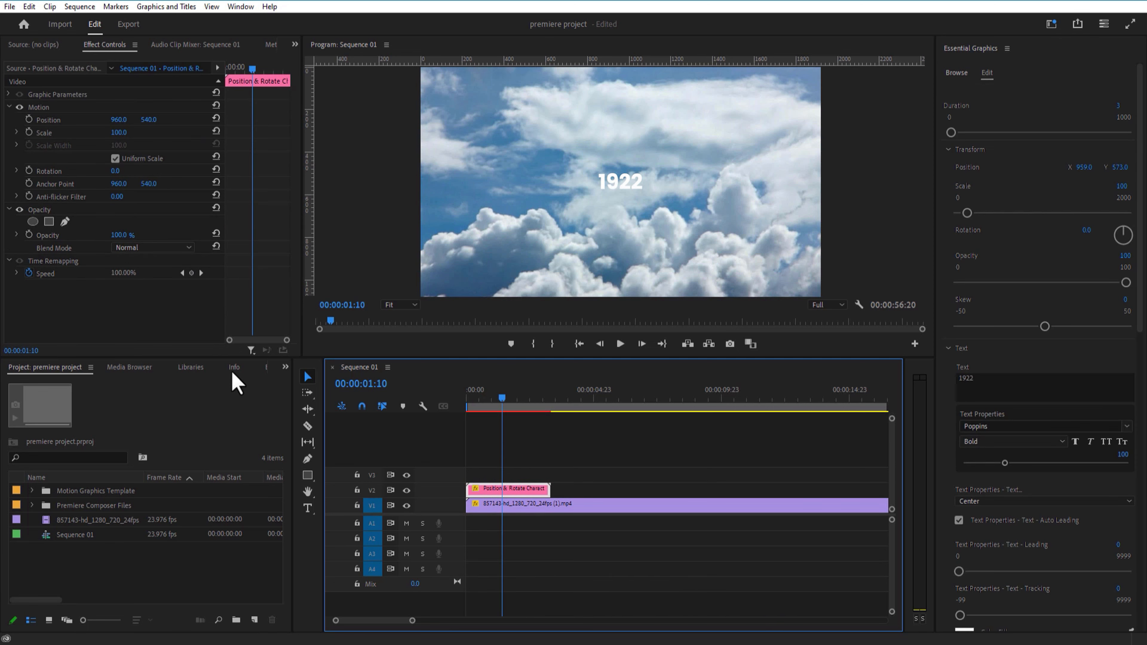
click(269, 367)
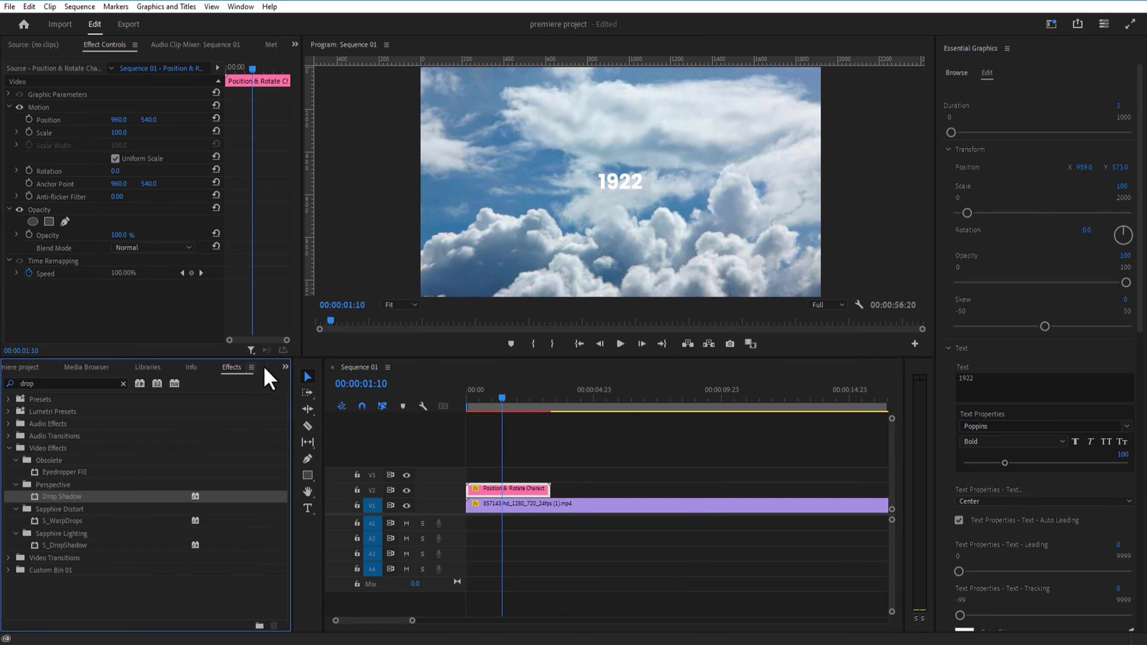
double_click(66, 383)
text(ramp)
drag(64, 473, 86, 481)
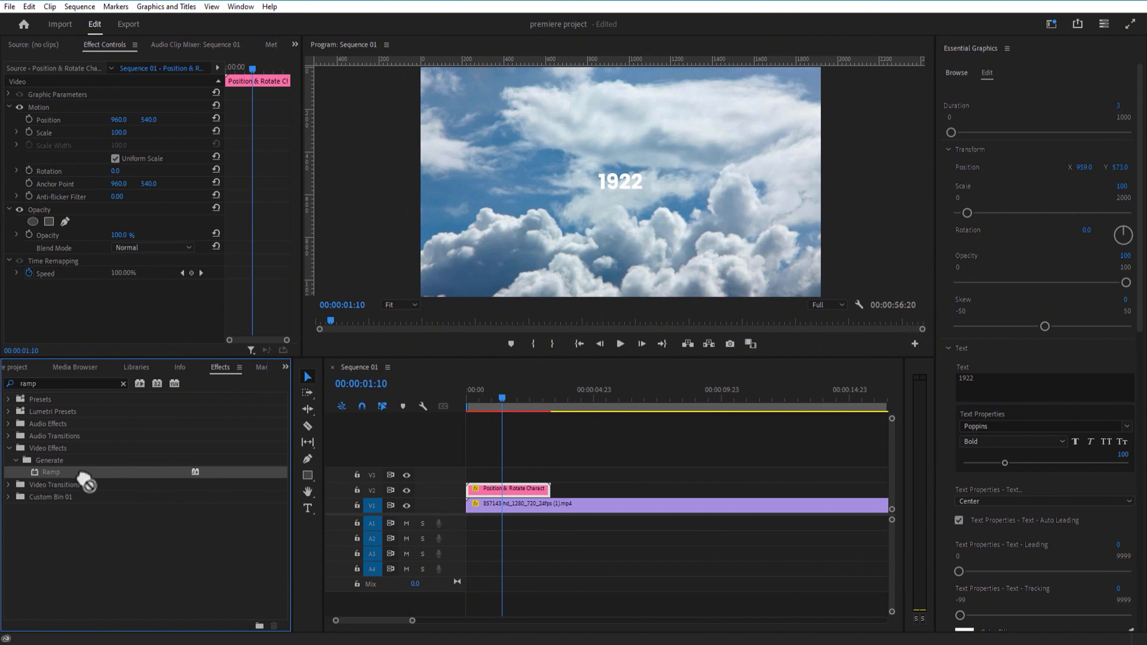
drag(422, 477, 485, 489)
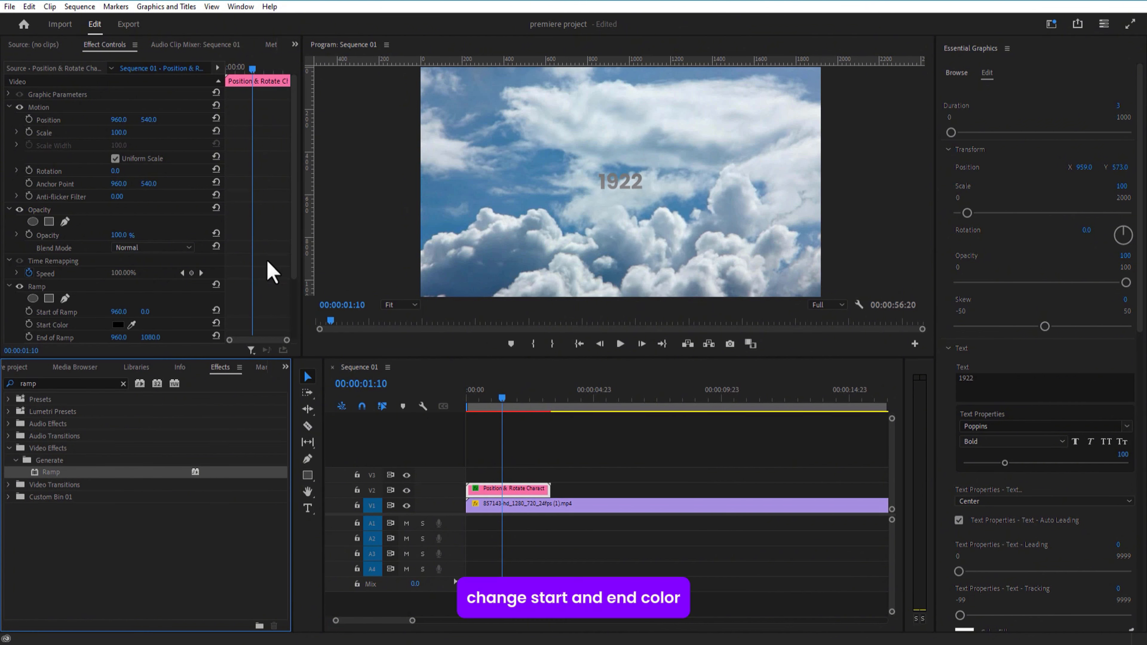
Set the title's ramp from near-white at 960, 518 to dark blue at 960, 706.
drag(295, 261, 297, 312)
drag(131, 259, 170, 265)
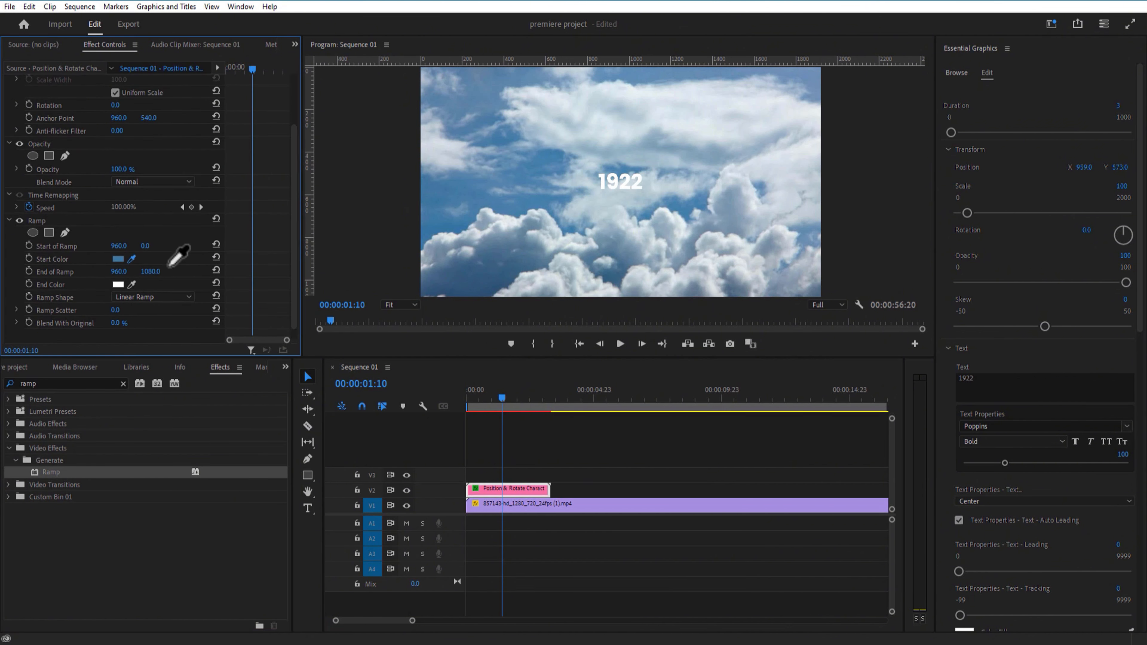
click(119, 284)
drag(145, 246, 255, 246)
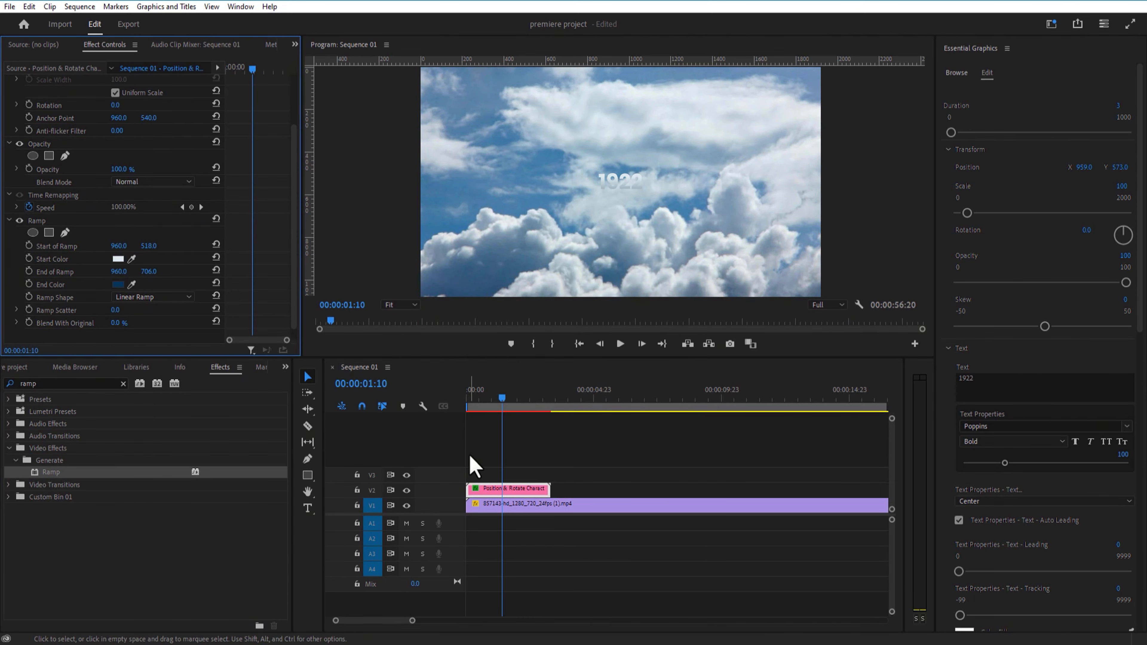
Find the Drop Shadow effect and apply it to the 1922 title clip on V2.
double_click(61, 382)
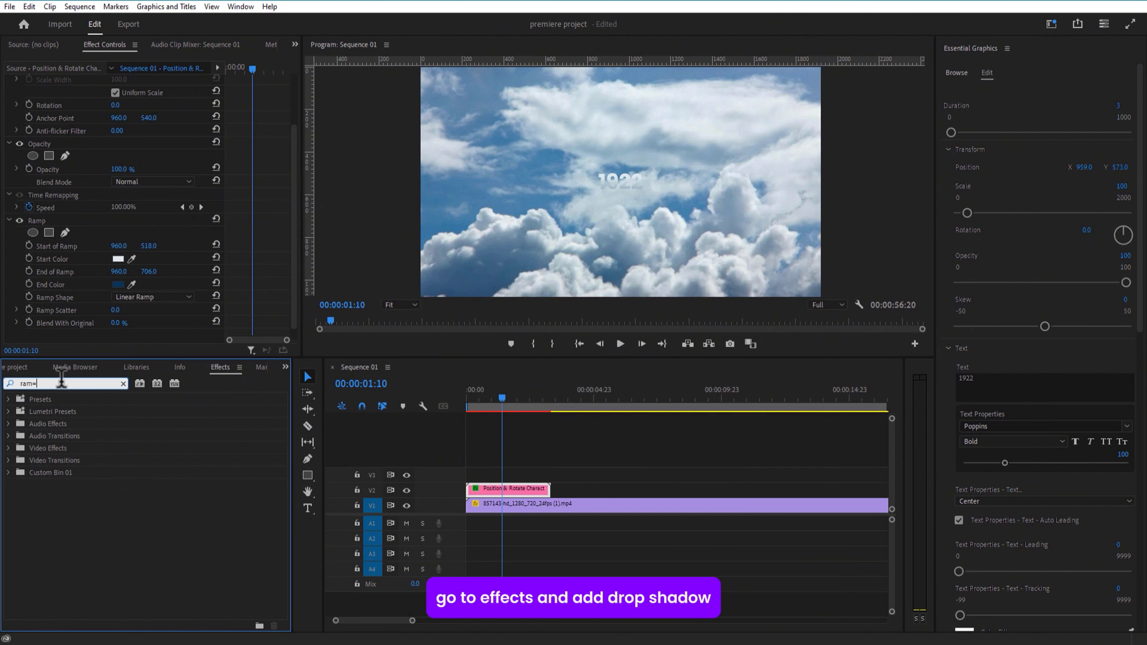
text(drop)
click(78, 497)
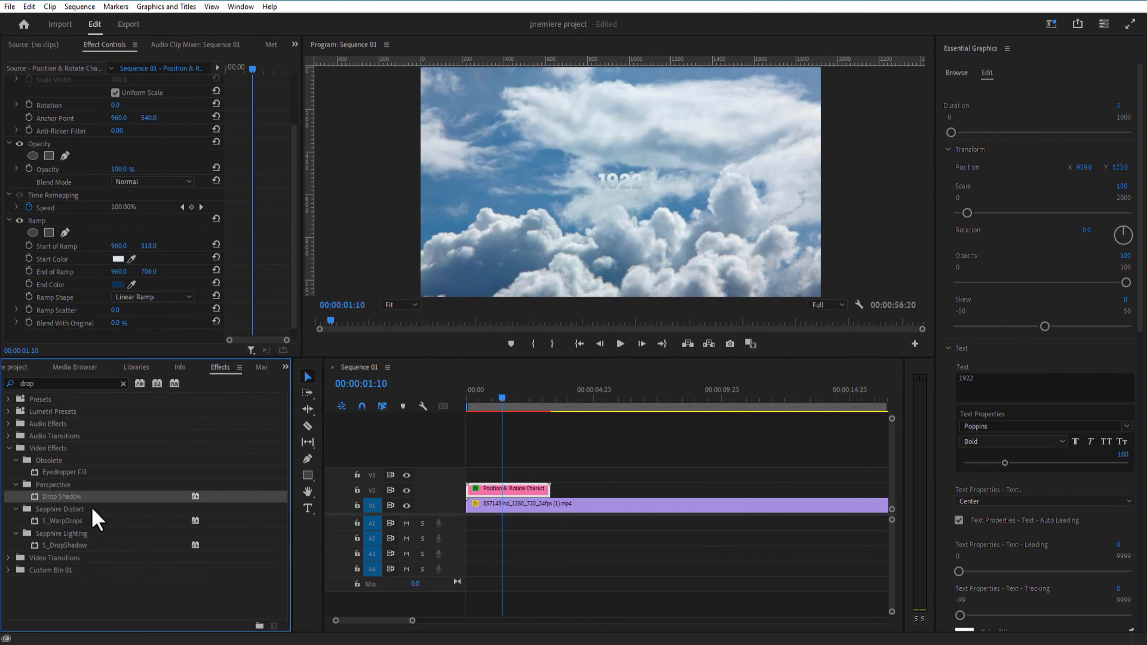
drag(484, 492, 485, 492)
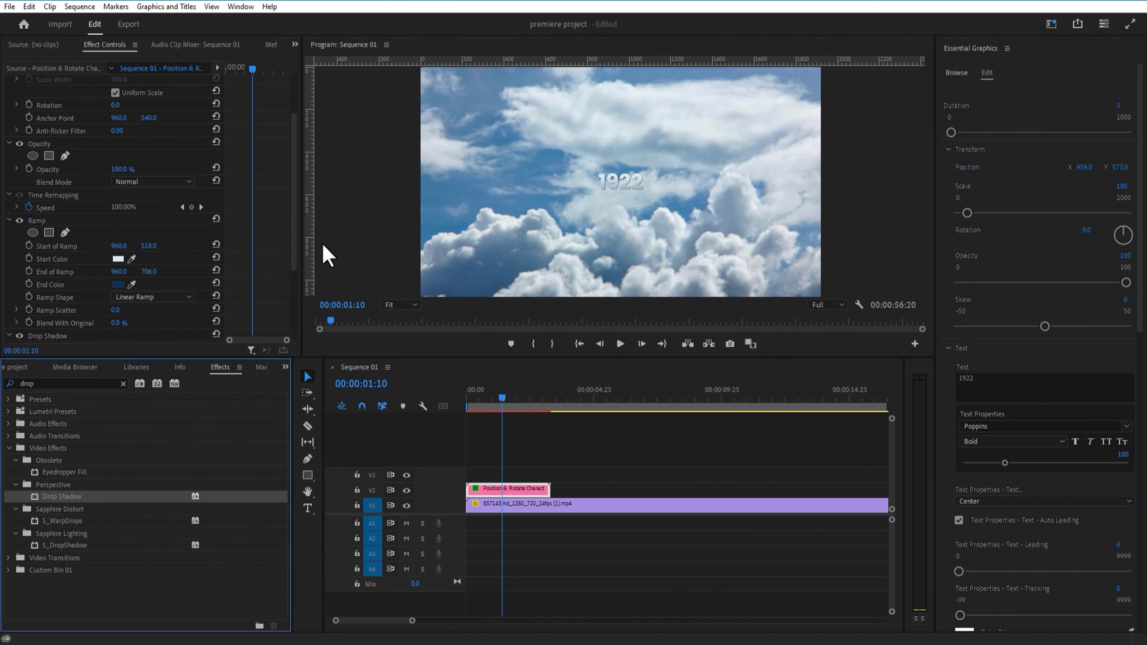
Adjust the title's drop shadow direction, distance and softness, and set the title's scale to 160.
drag(296, 198, 299, 224)
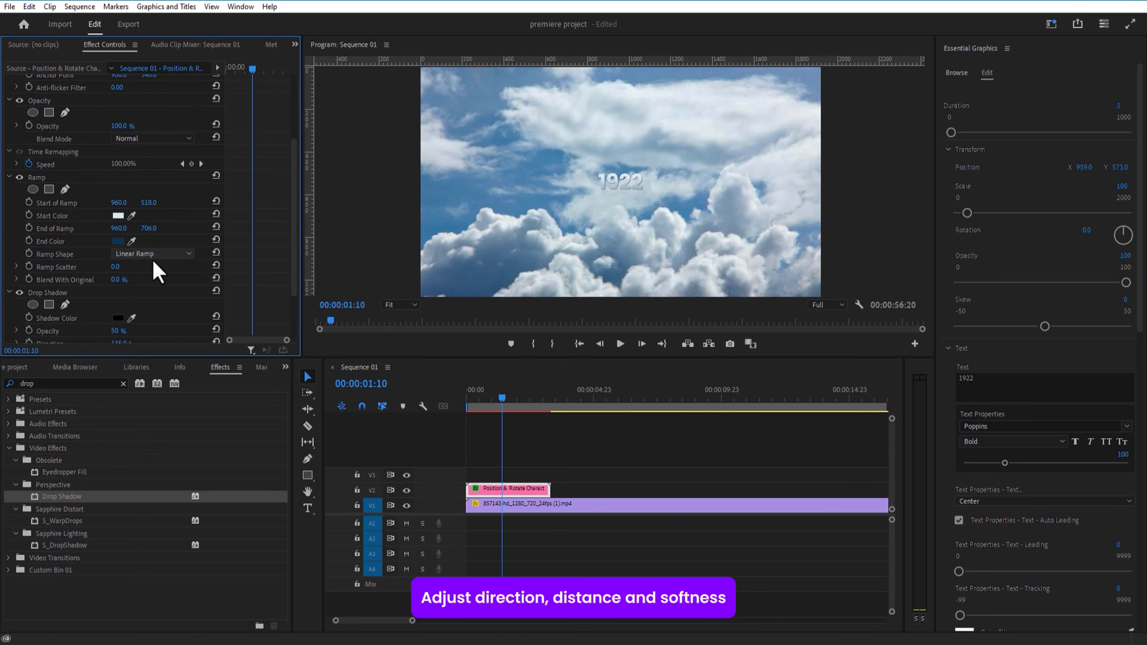
scroll(180, 292, down, 2)
drag(119, 308, 144, 308)
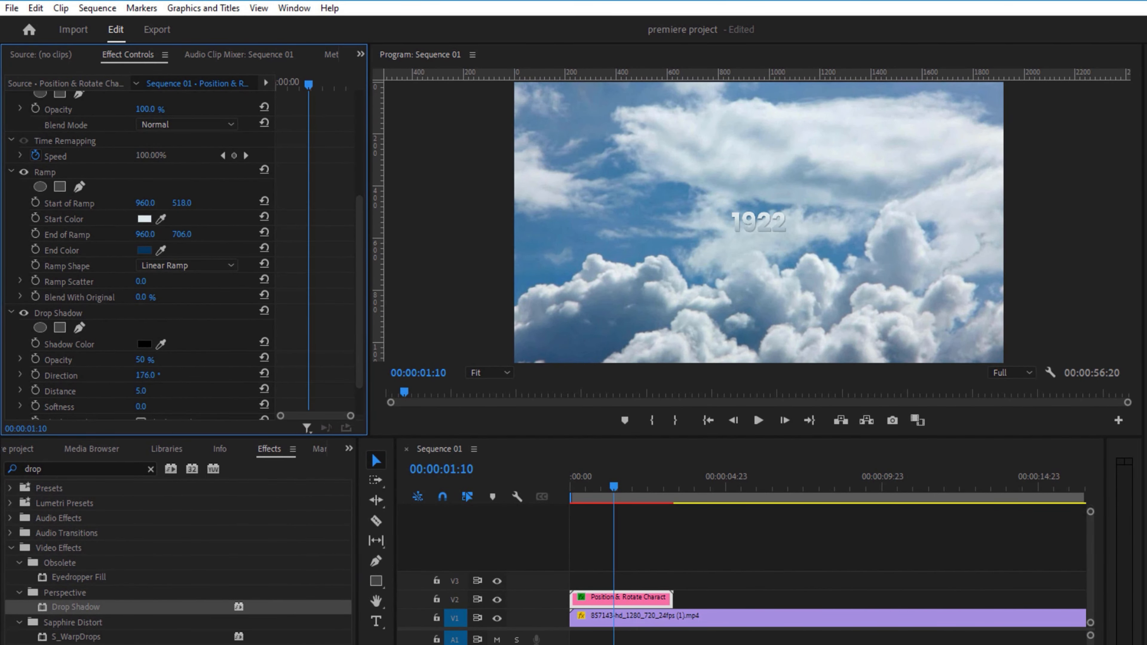
drag(171, 376, 149, 375)
mouse_move(142, 391)
mouse_down()
mouse_move(168, 391)
mouse_move(143, 391)
mouse_move(152, 407)
mouse_up()
click(636, 599)
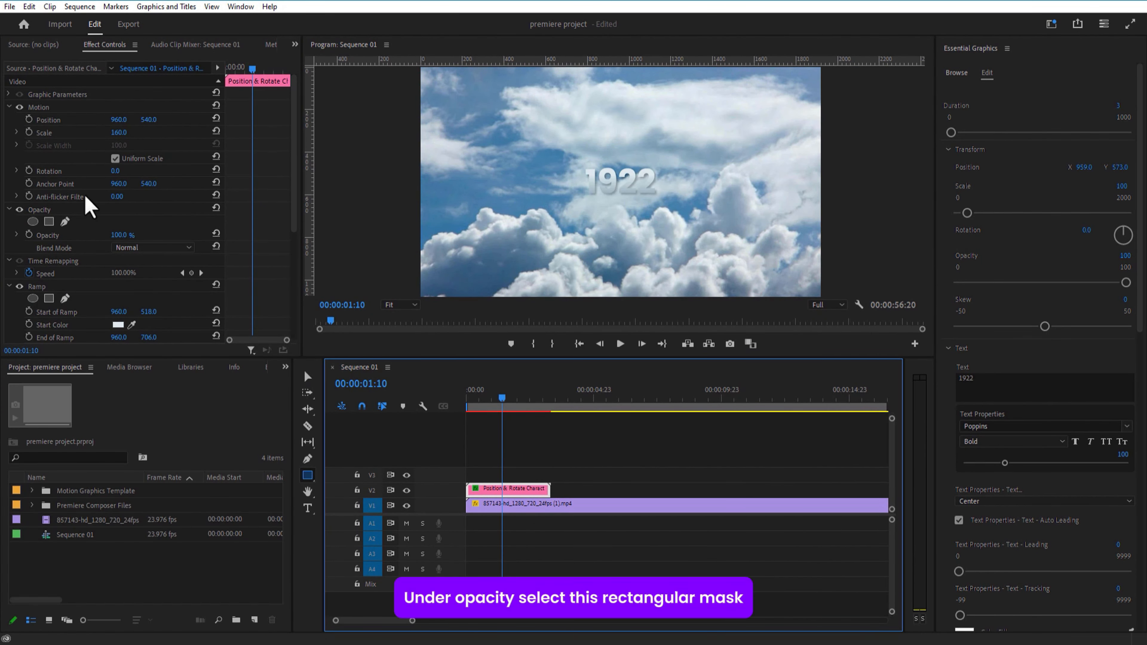
Fade the lower part of the 1922 title into the clouds with an inverted rectangular opacity mask feathered 86.
click(48, 221)
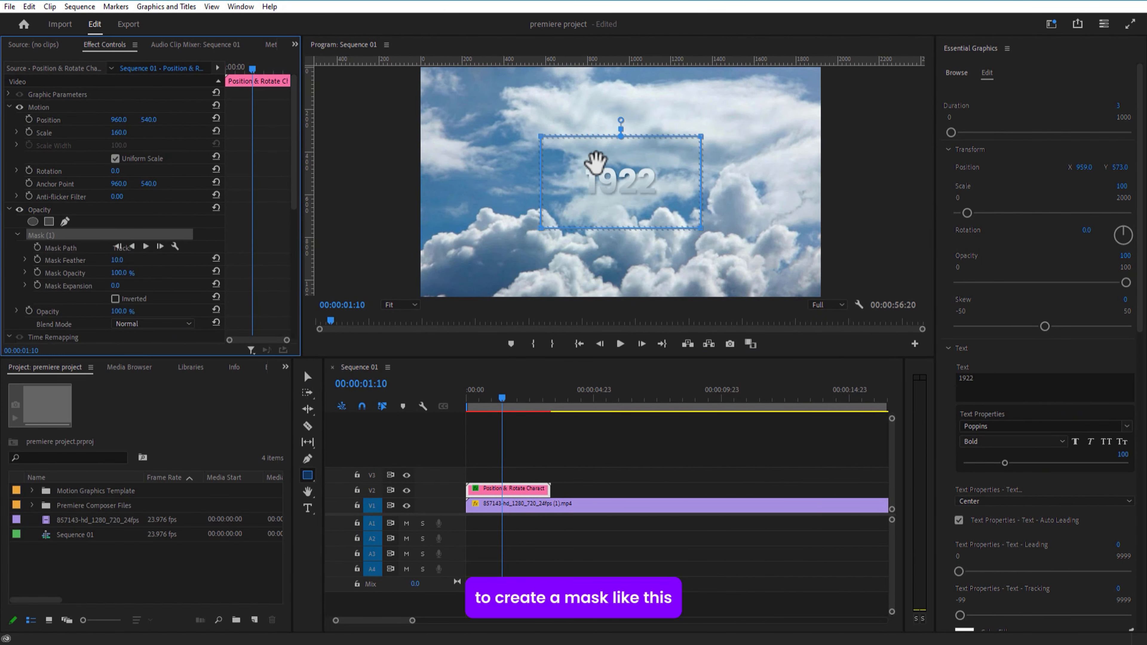
drag(606, 188, 608, 209)
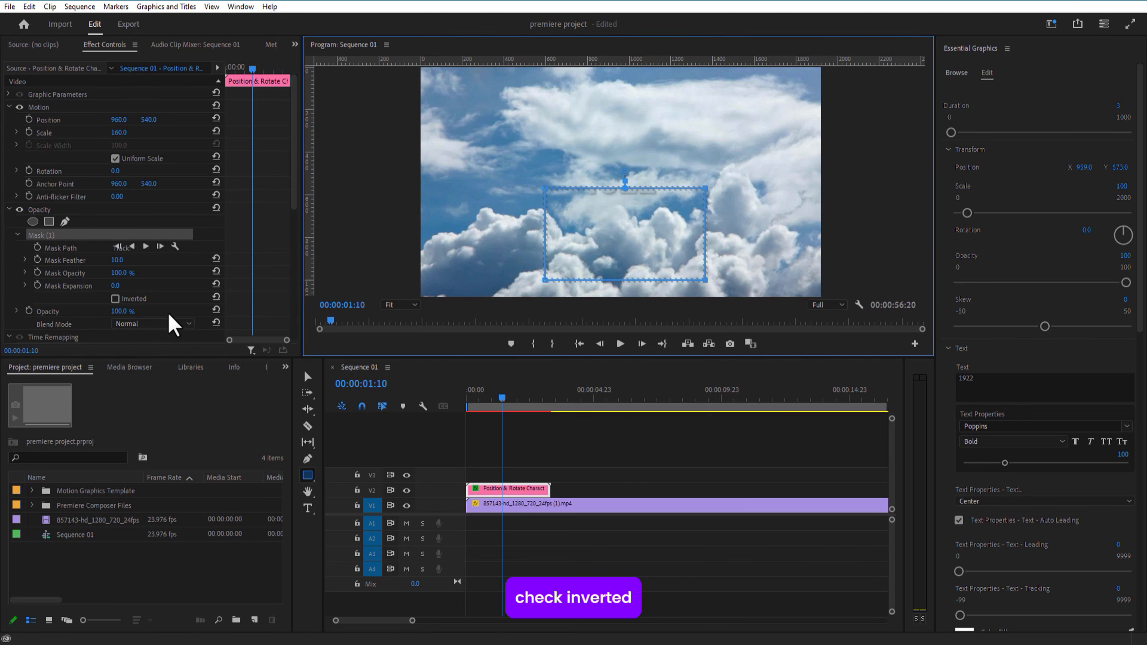
click(115, 298)
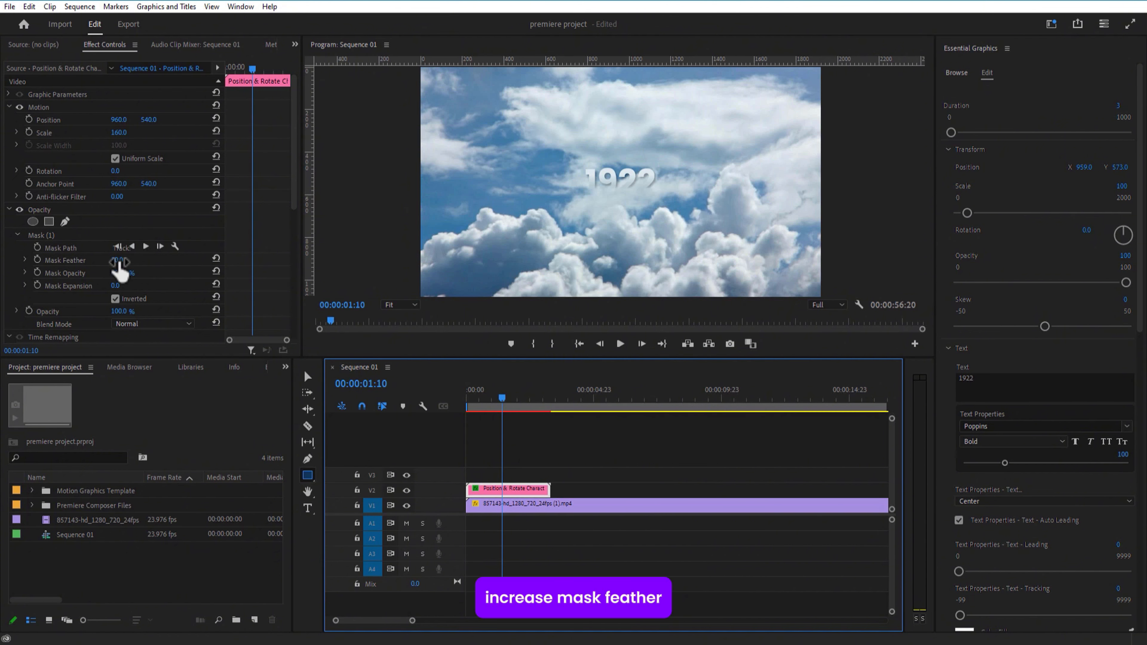
drag(119, 262, 163, 262)
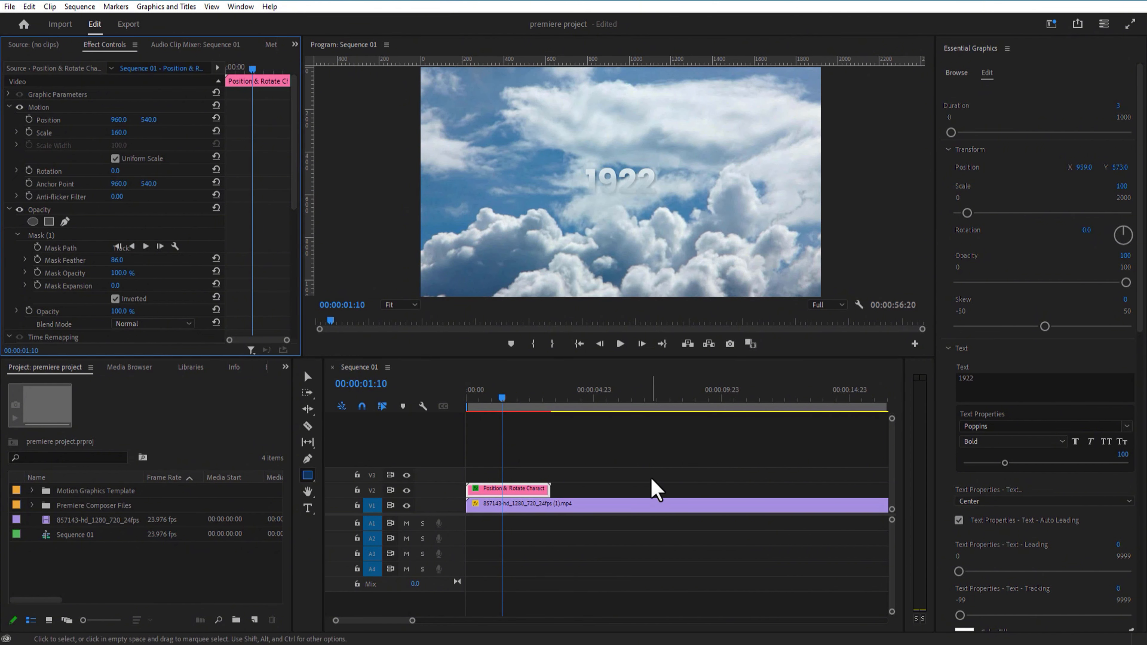
Move the title clip up to track V3 and create a Black Video item in the project.
click(652, 480)
drag(524, 495, 512, 475)
click(254, 620)
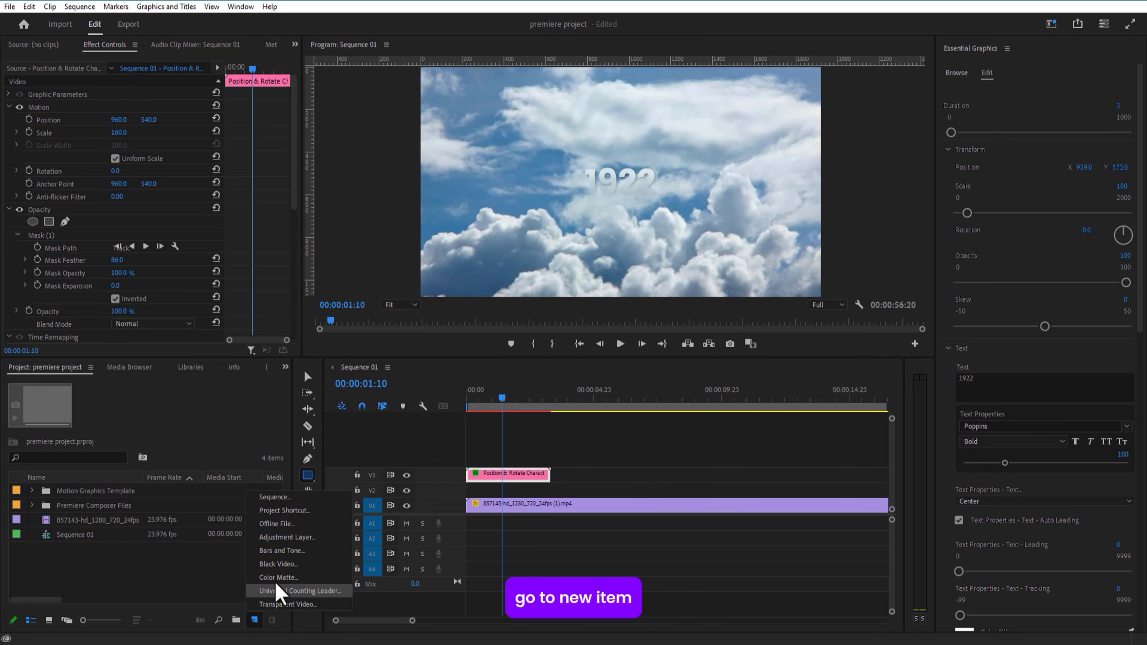
click(287, 566)
click(591, 361)
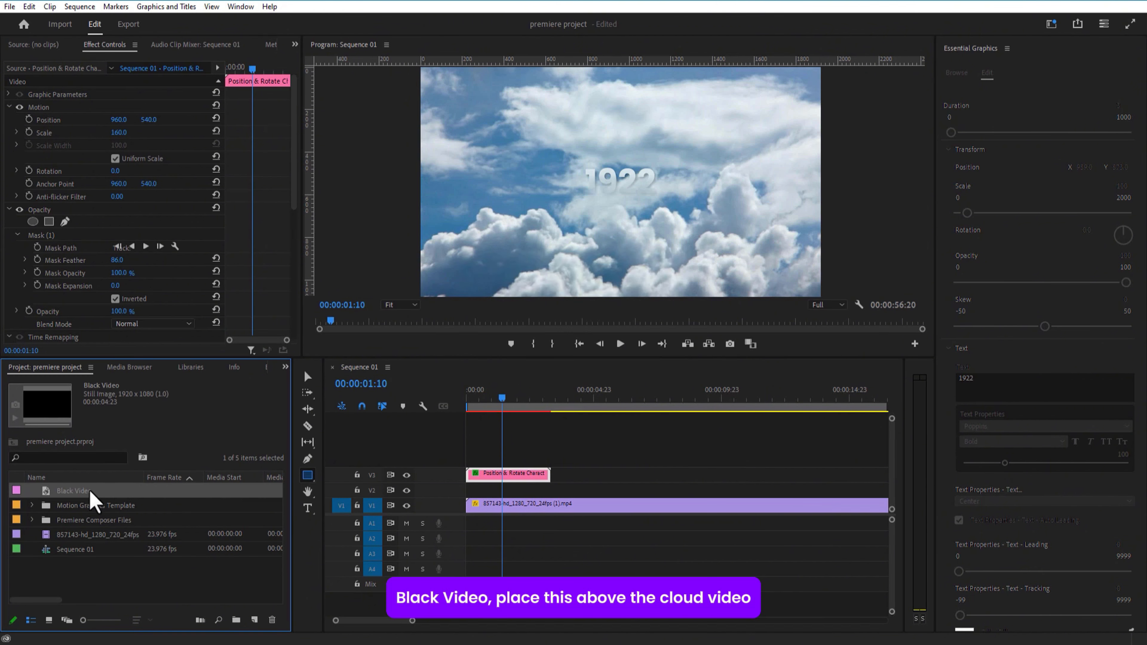
Place the Black Video on V2 beneath the title, trimmed to the title's end, and lower its opacity.
drag(90, 497, 502, 498)
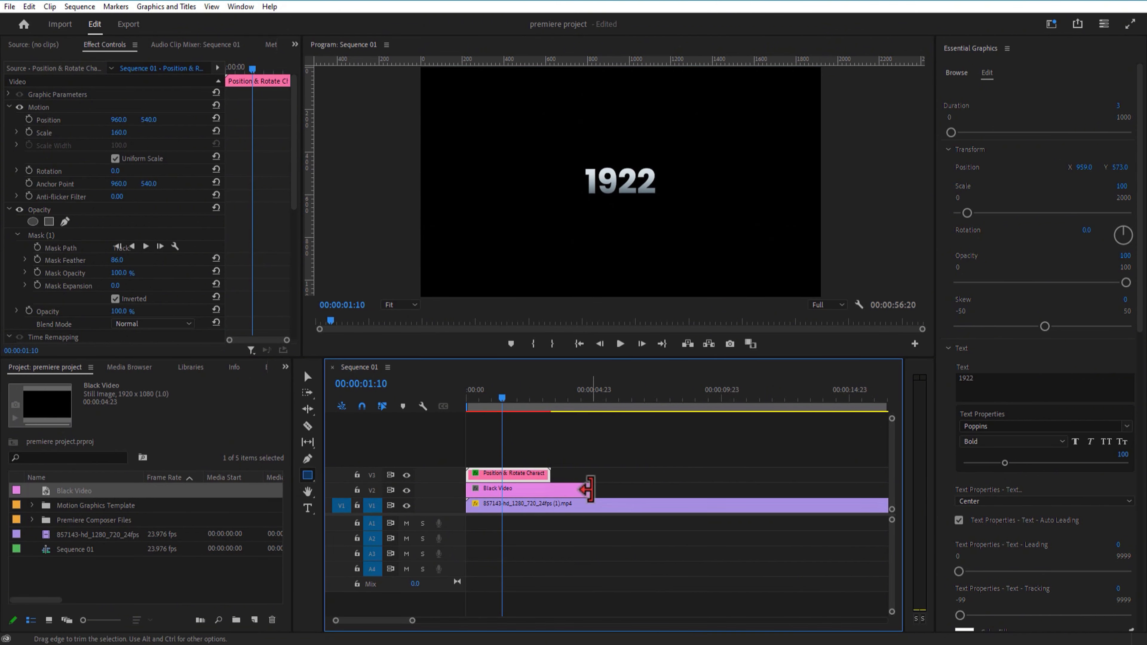
drag(591, 490, 549, 492)
click(524, 492)
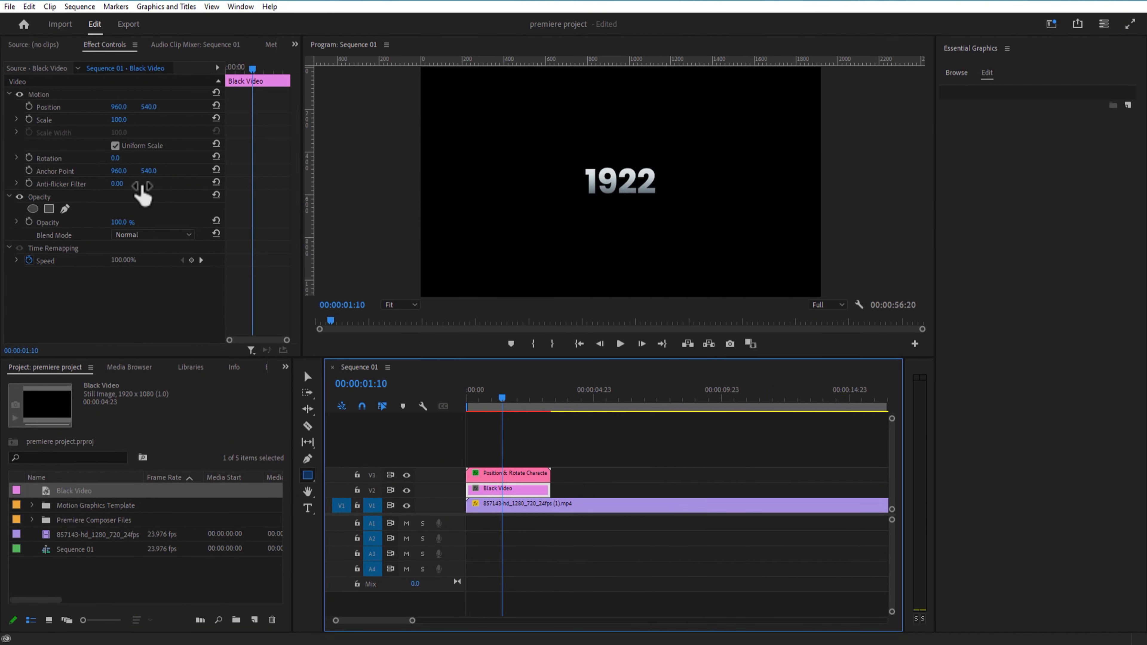
drag(121, 222, 86, 222)
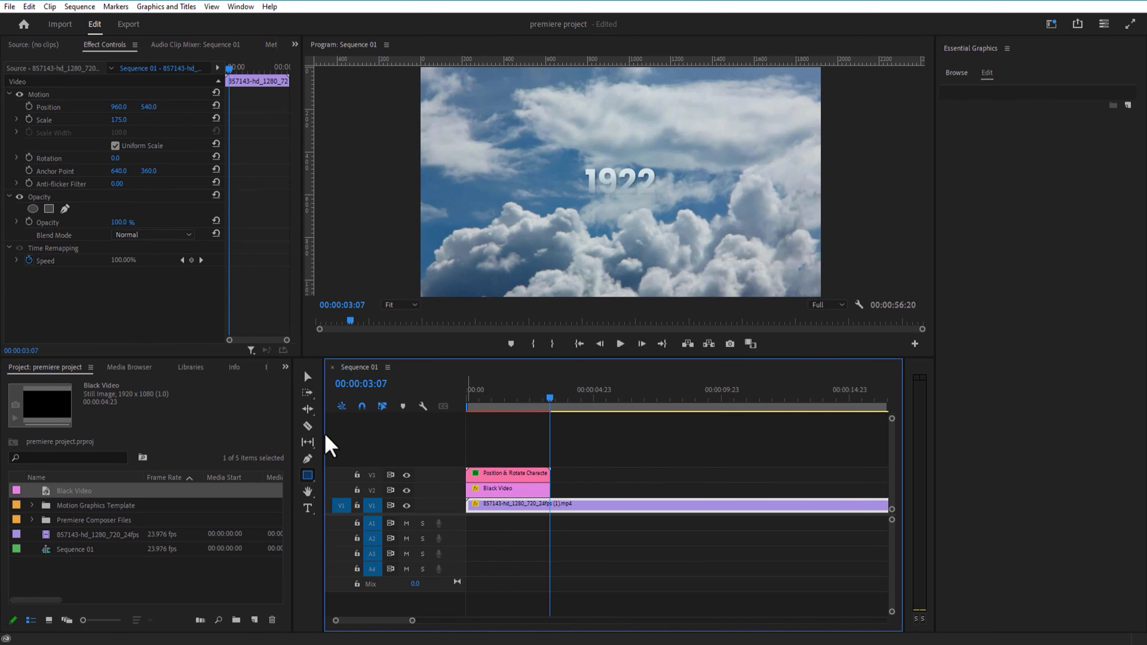
Cut the cloud video on V1 at 00:00:03:07, where the title clip ends.
click(308, 426)
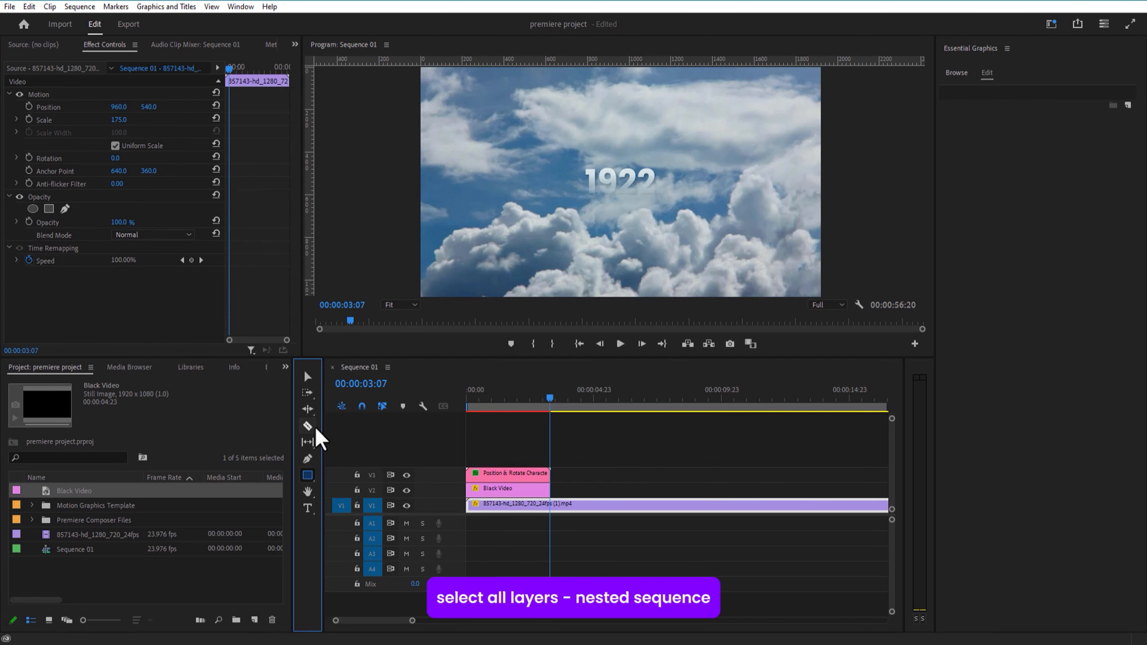
click(553, 504)
click(308, 377)
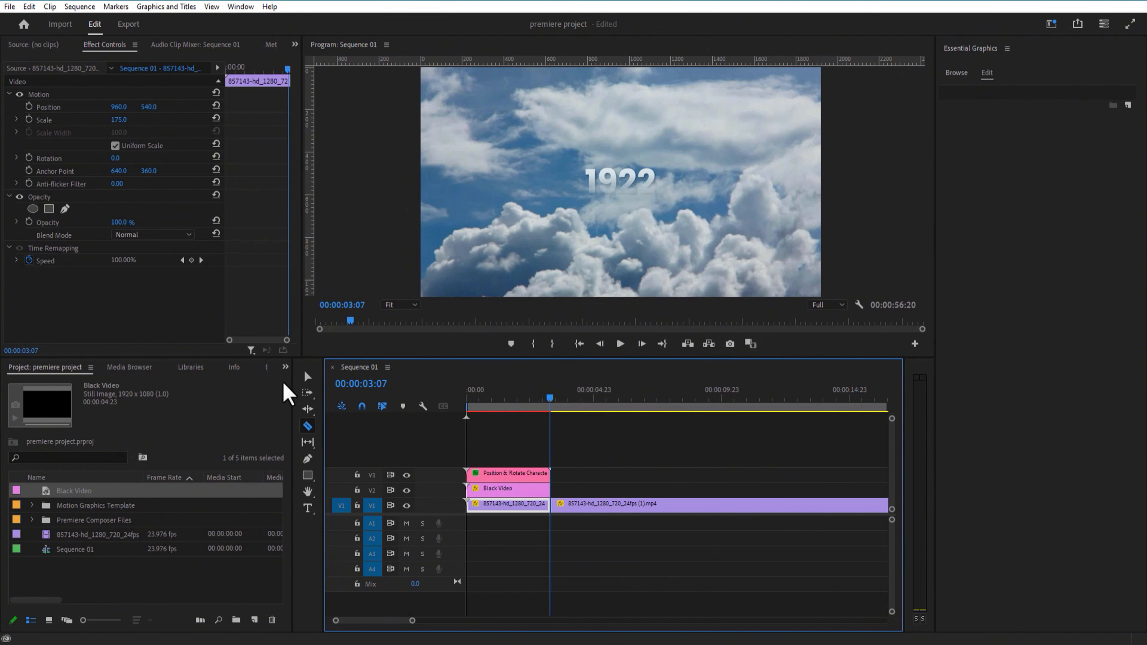
Nest the title, Black Video and trimmed cloud clip together as a sequence named "1st scene".
drag(518, 442, 532, 512)
right_click(517, 475)
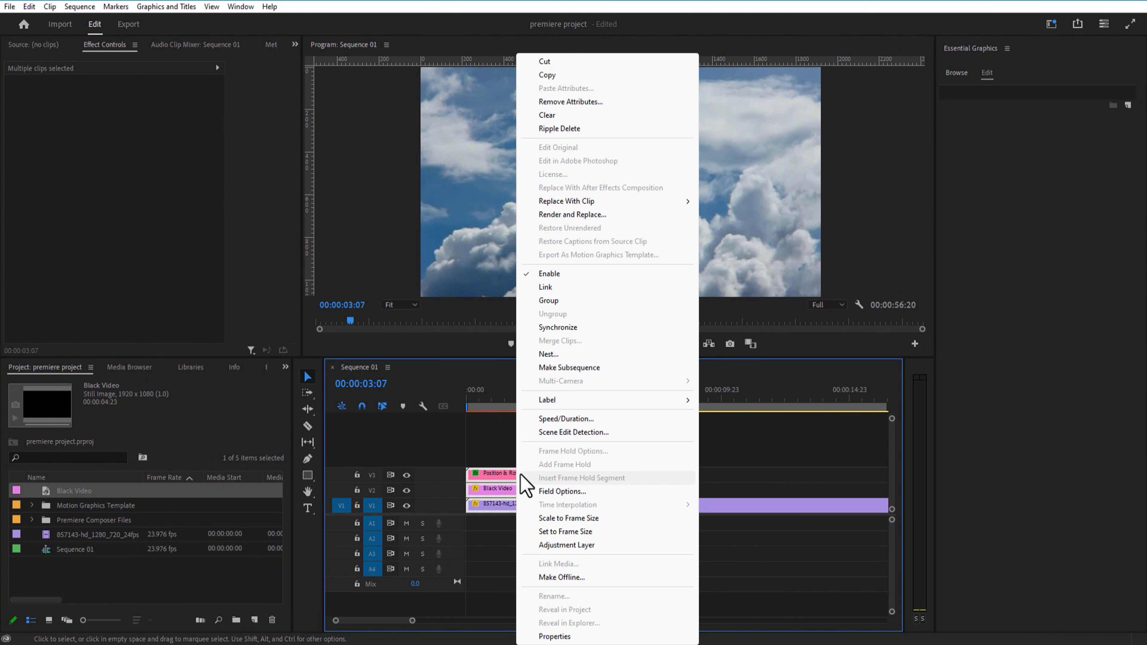
click(569, 356)
text(1st scene)
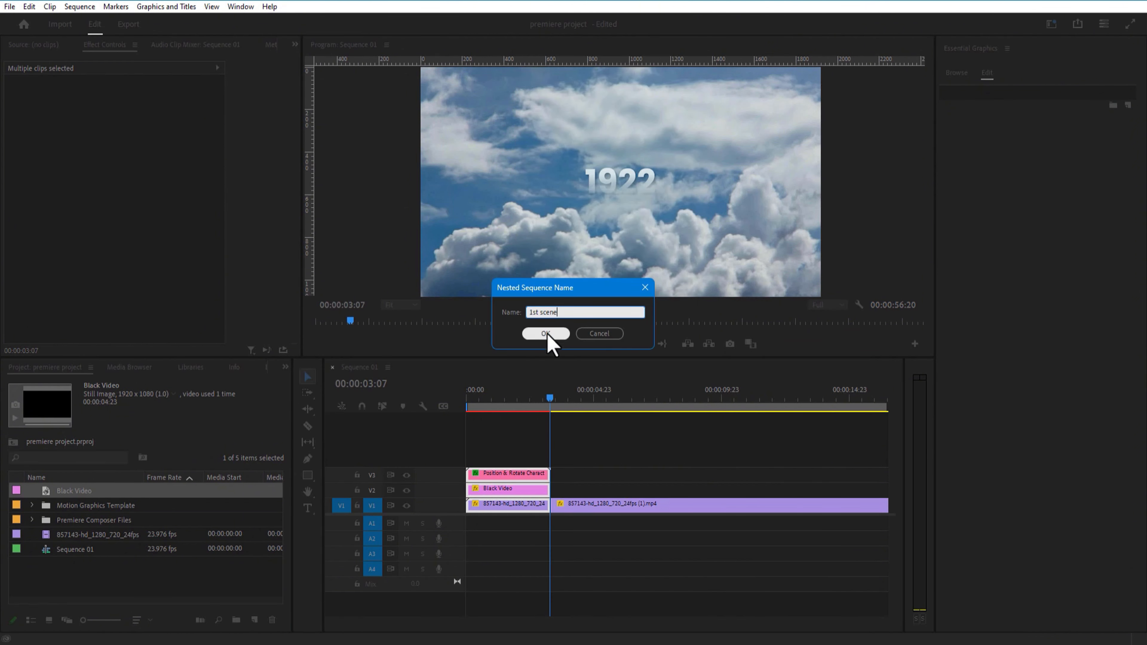
click(546, 334)
Place the playhead at 00:00:01:10, find the Basic 3D effect by searching "3d", and apply it to the 1st scene clip.
click(471, 399)
drag(471, 400, 504, 412)
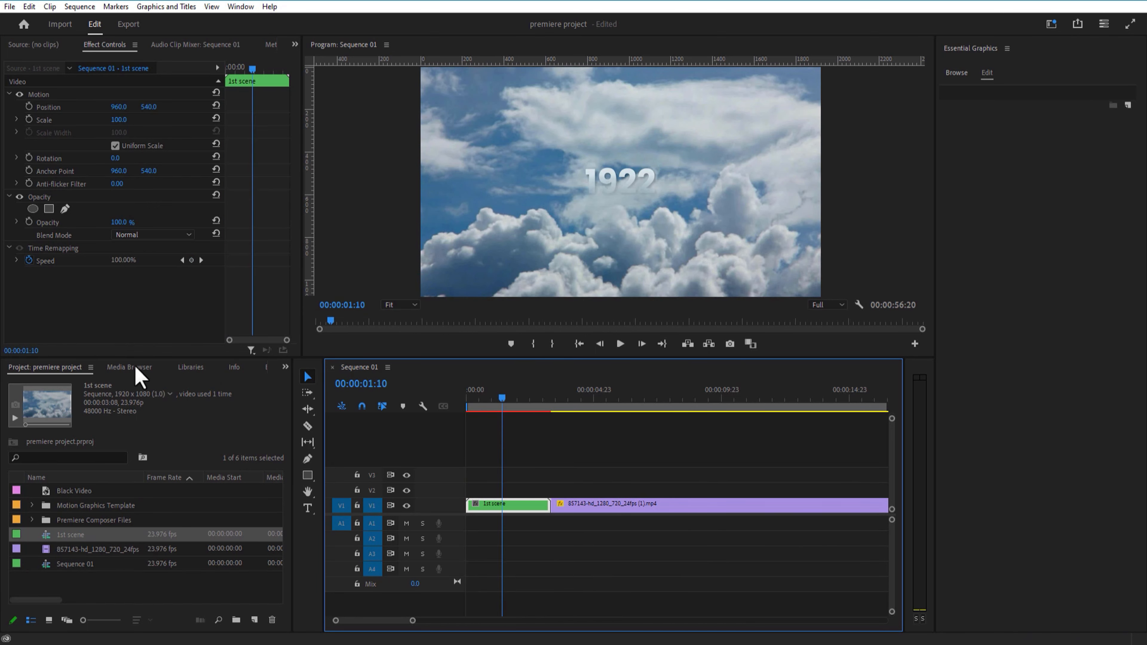
click(285, 367)
click(325, 445)
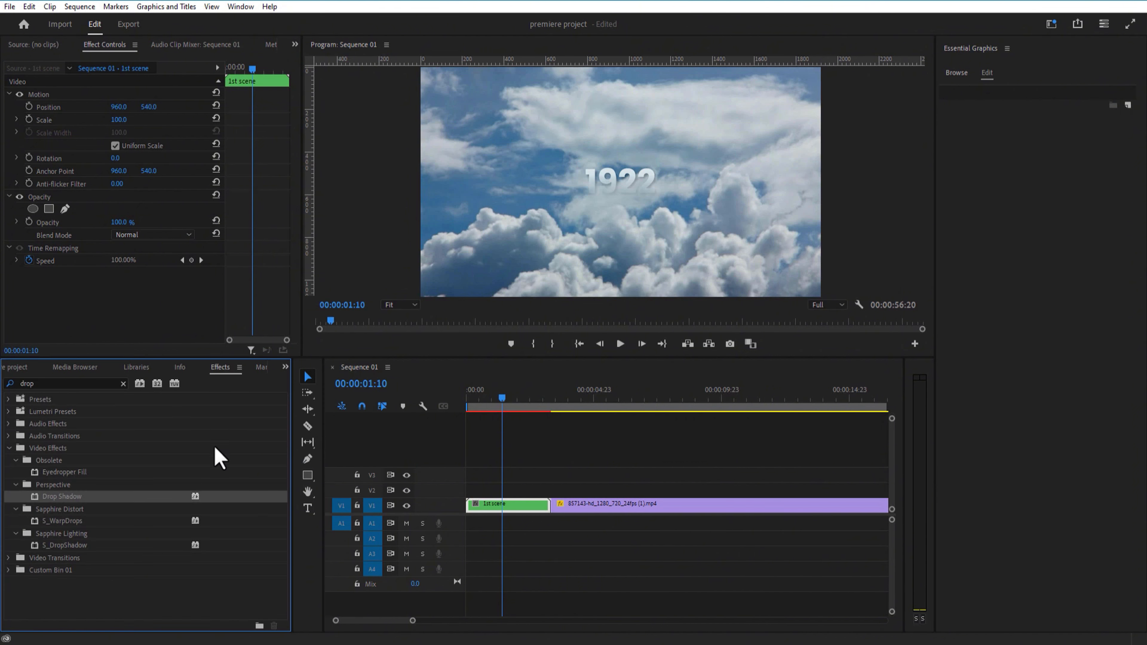
click(78, 383)
key(BackSpace)
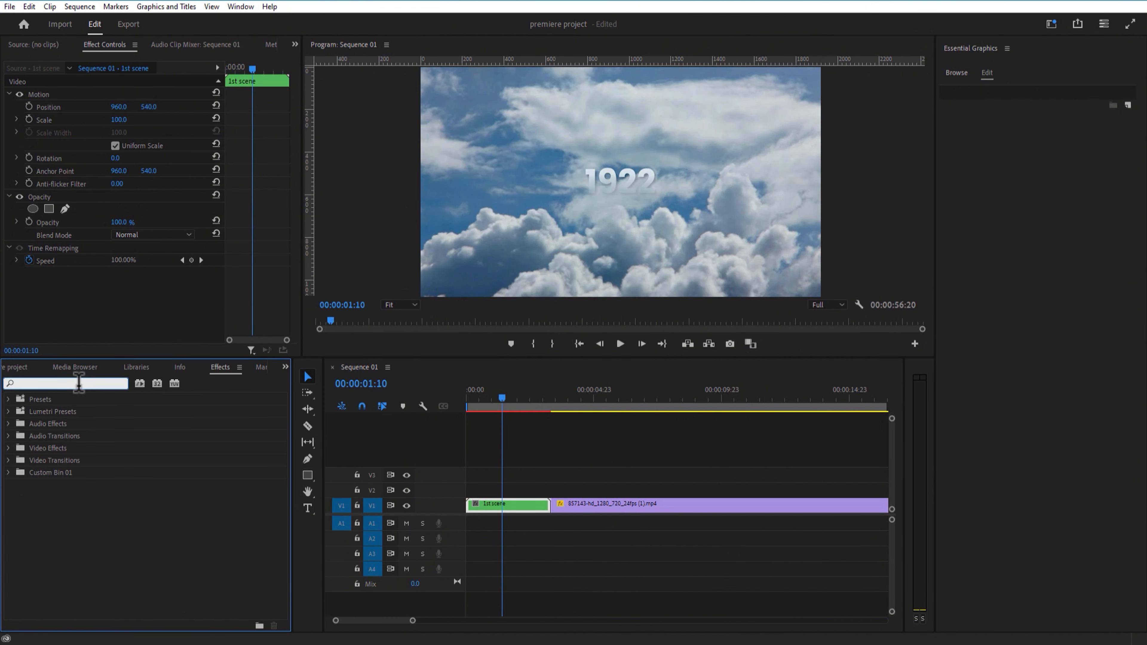
text(3d)
click(60, 473)
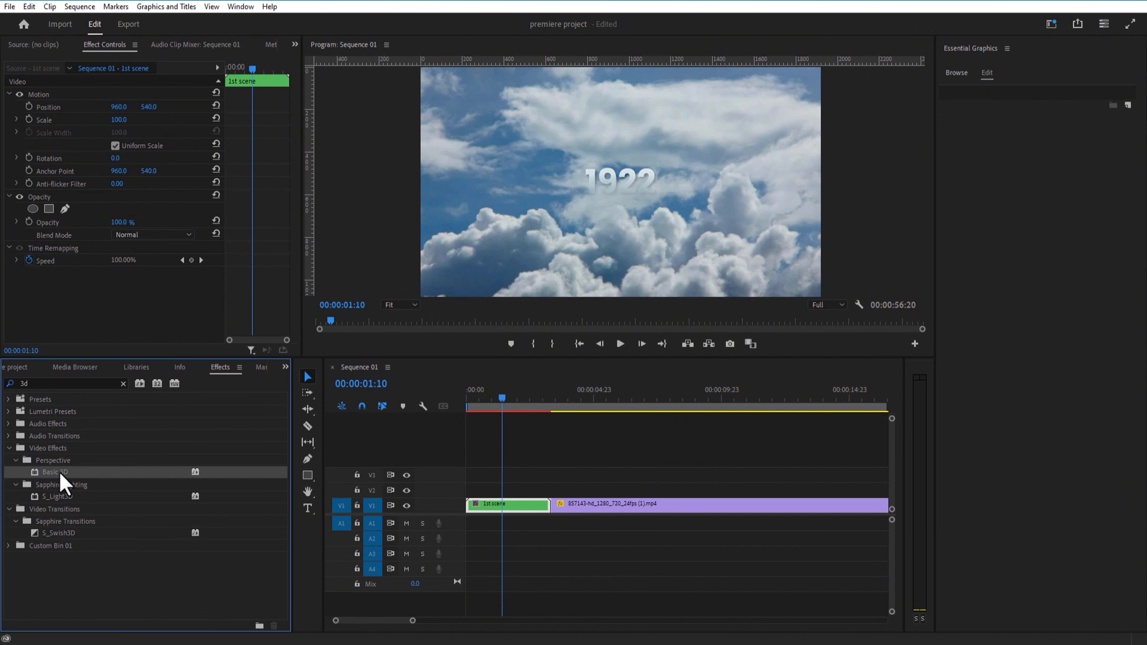
drag(66, 474, 515, 508)
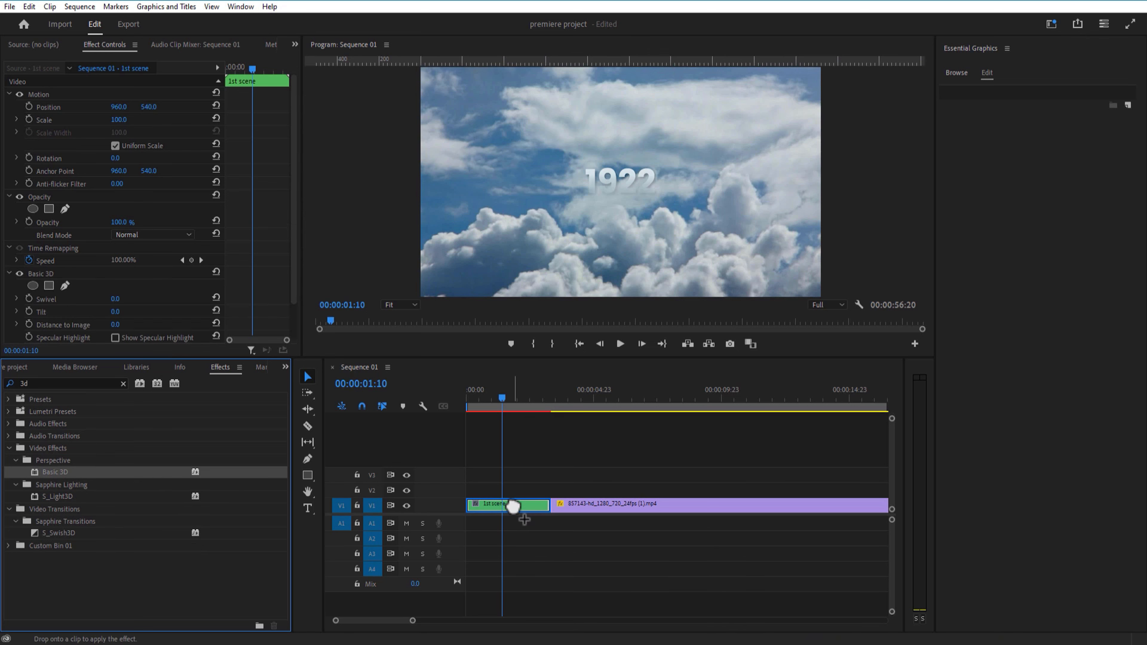
Keyframe the 1st scene's Basic 3D Distance to Image from -12 at about 00:00:01:09 to -1 at 00:00:02:13.
drag(295, 257, 294, 302)
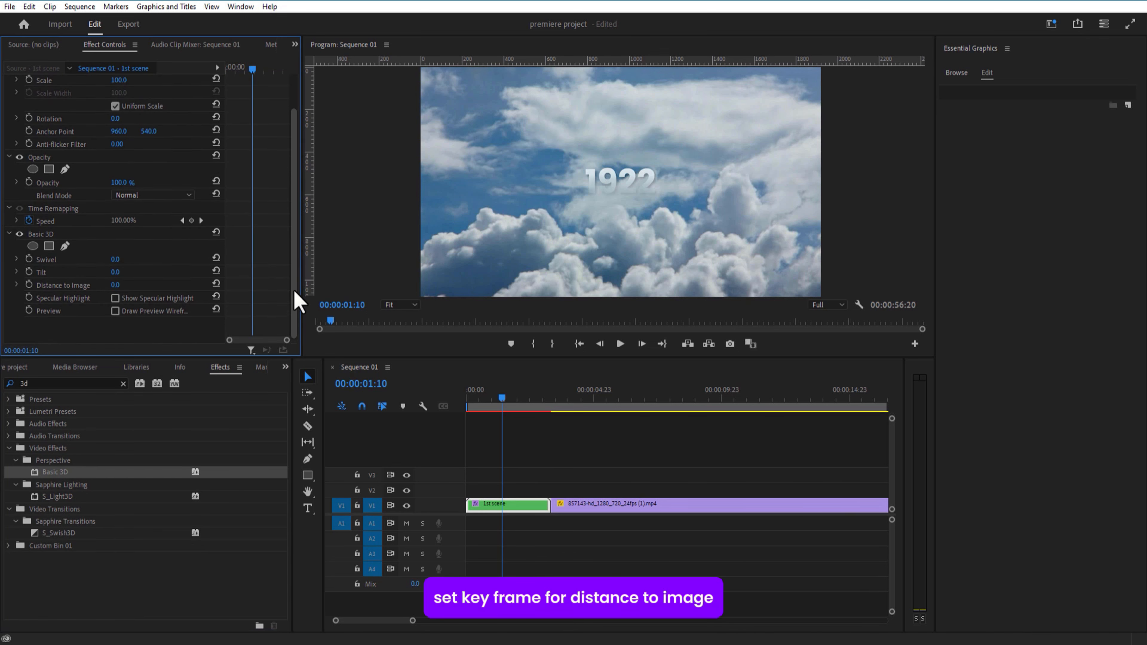
click(29, 285)
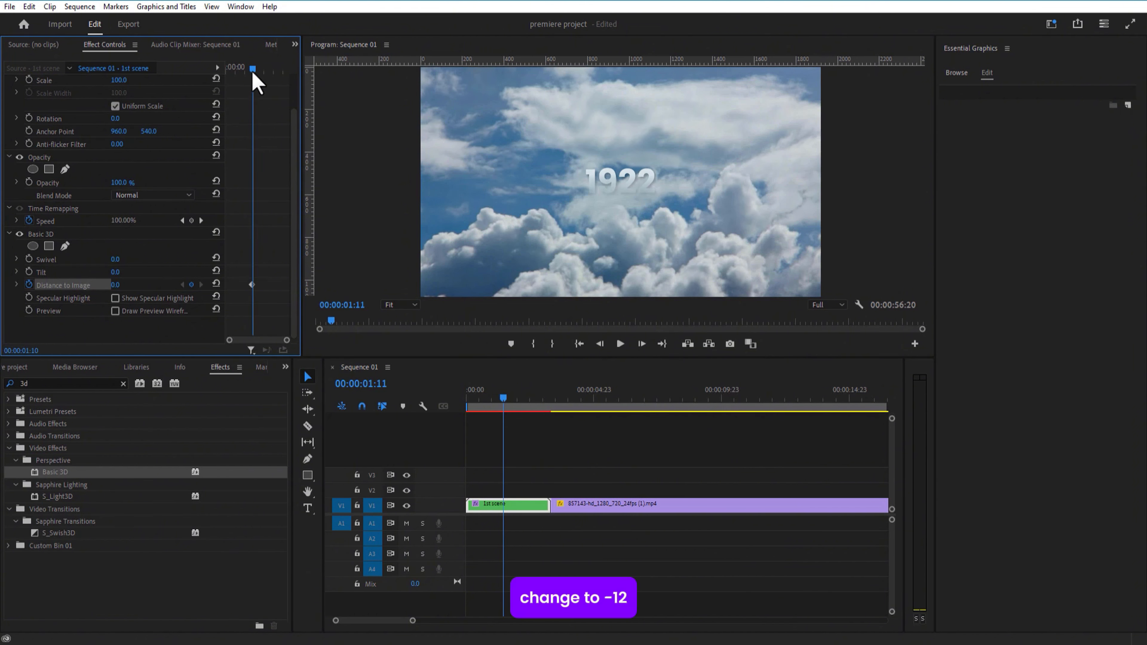
drag(251, 77, 276, 95)
mouse_move(113, 286)
mouse_down()
mouse_move(84, 285)
mouse_move(128, 284)
mouse_up()
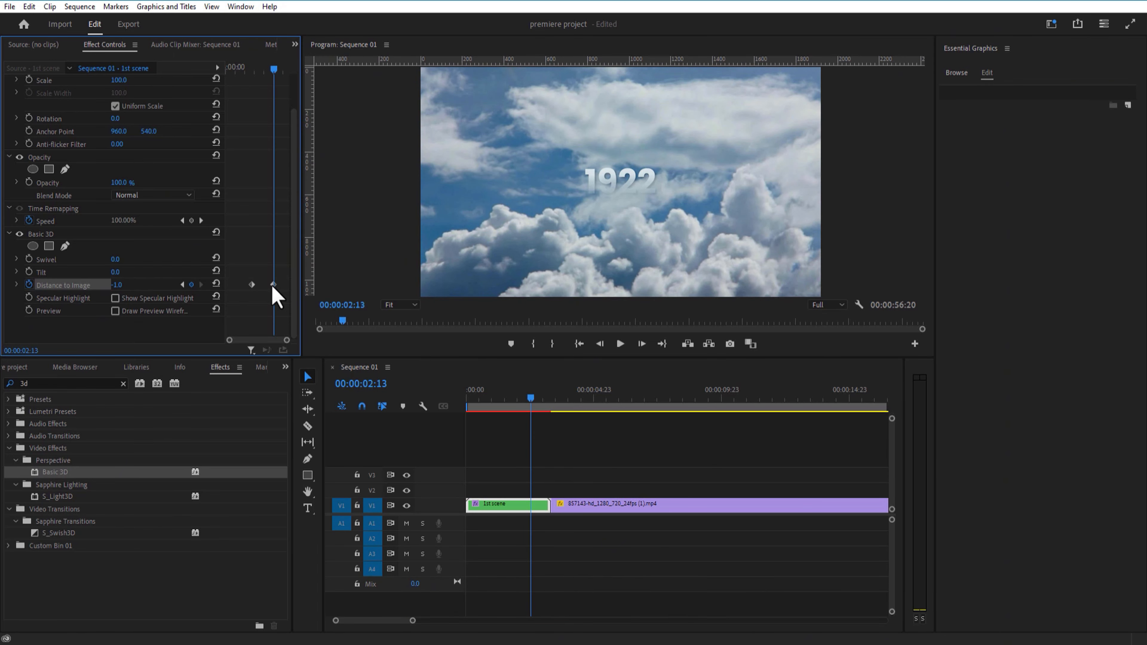
drag(272, 69, 253, 71)
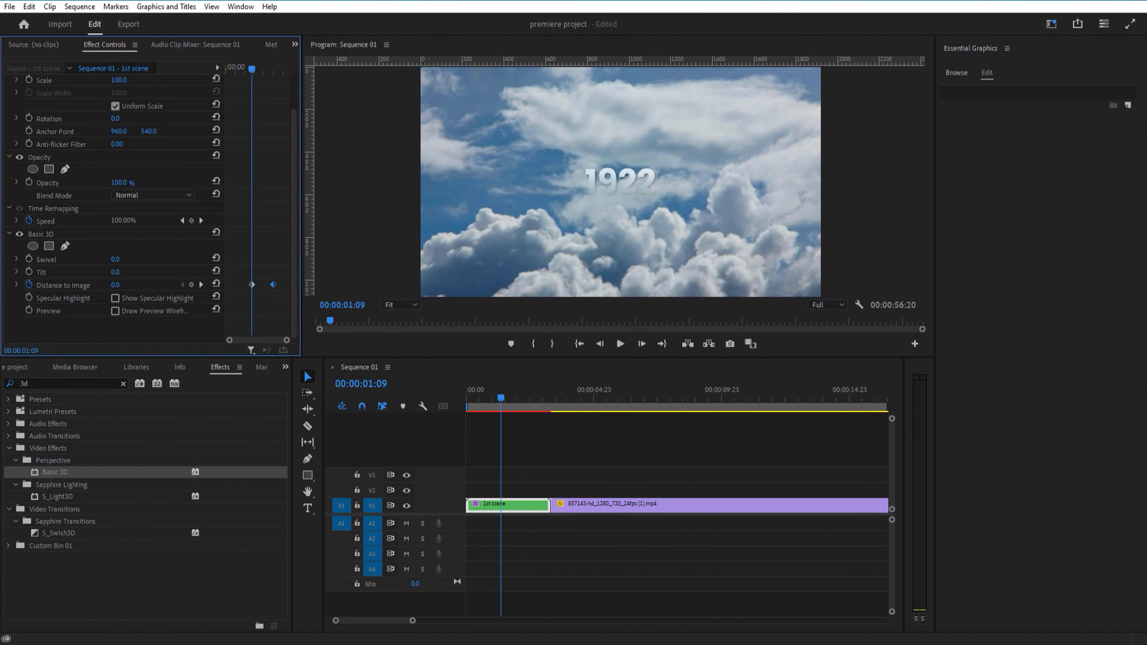
mouse_move(116, 285)
mouse_down()
mouse_move(99, 285)
mouse_move(109, 285)
mouse_up()
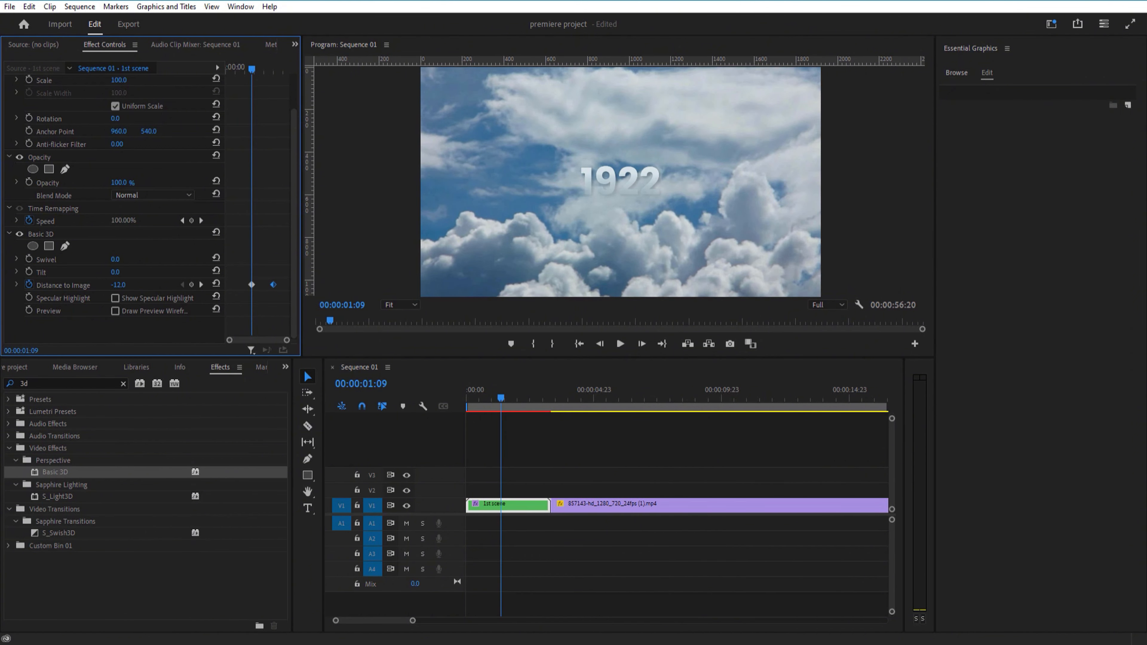
Keyframe the 1st scene's vertical Position from 540 at 00:00:01:08 to 206 at 00:00:02:13 so it moves up.
key(Left)
drag(292, 154, 292, 128)
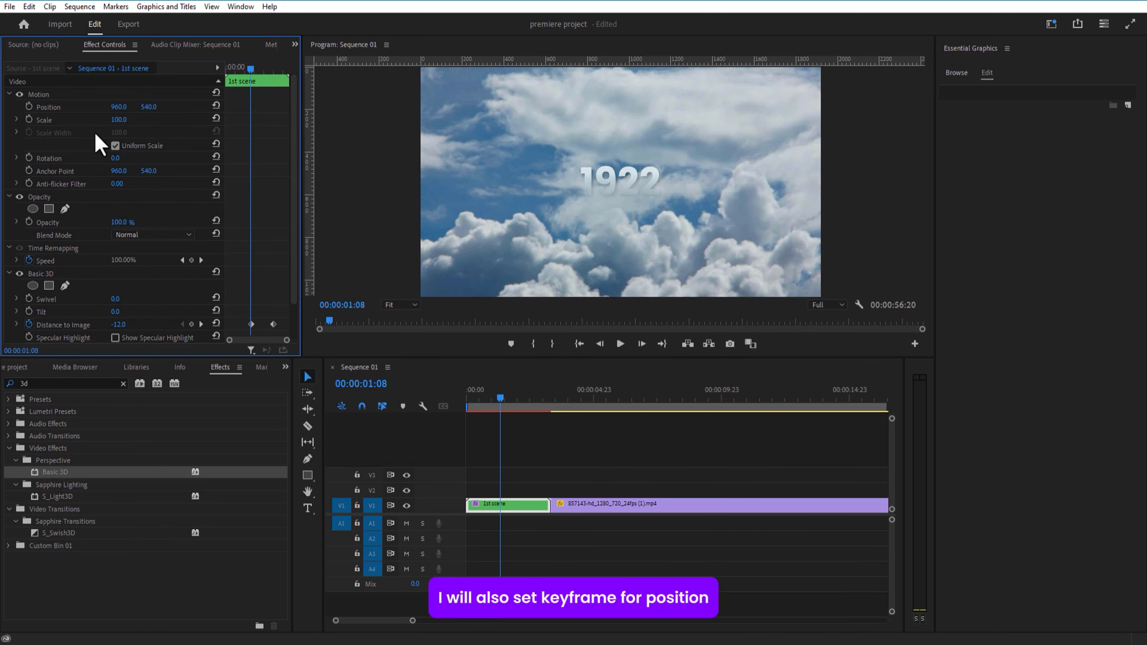
click(30, 107)
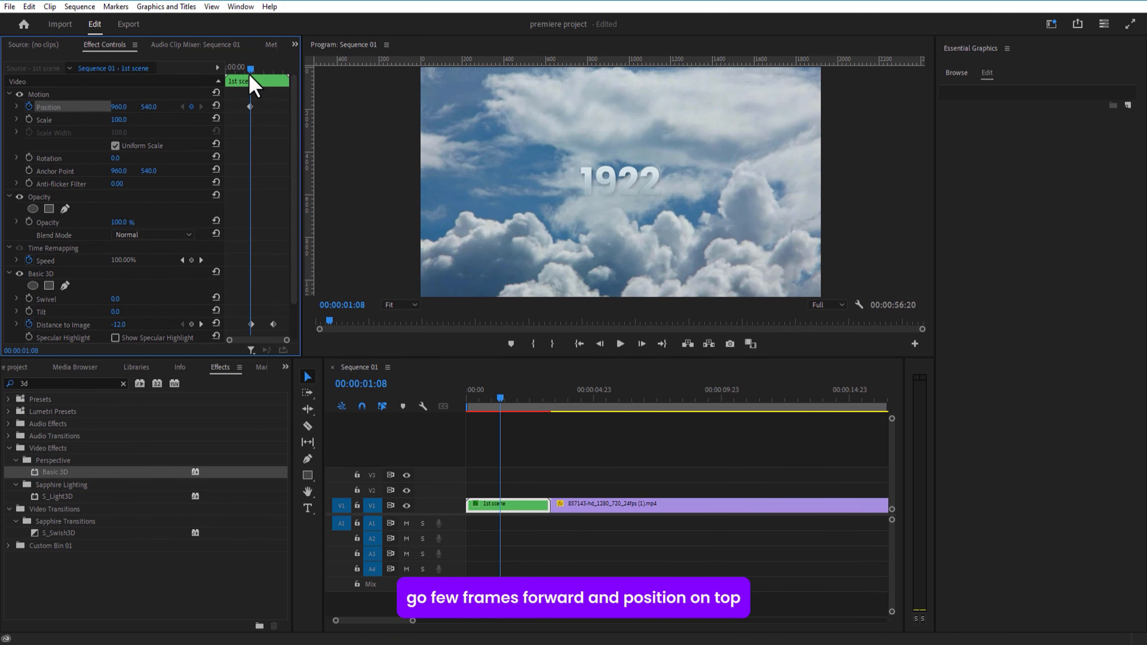
drag(251, 76, 274, 96)
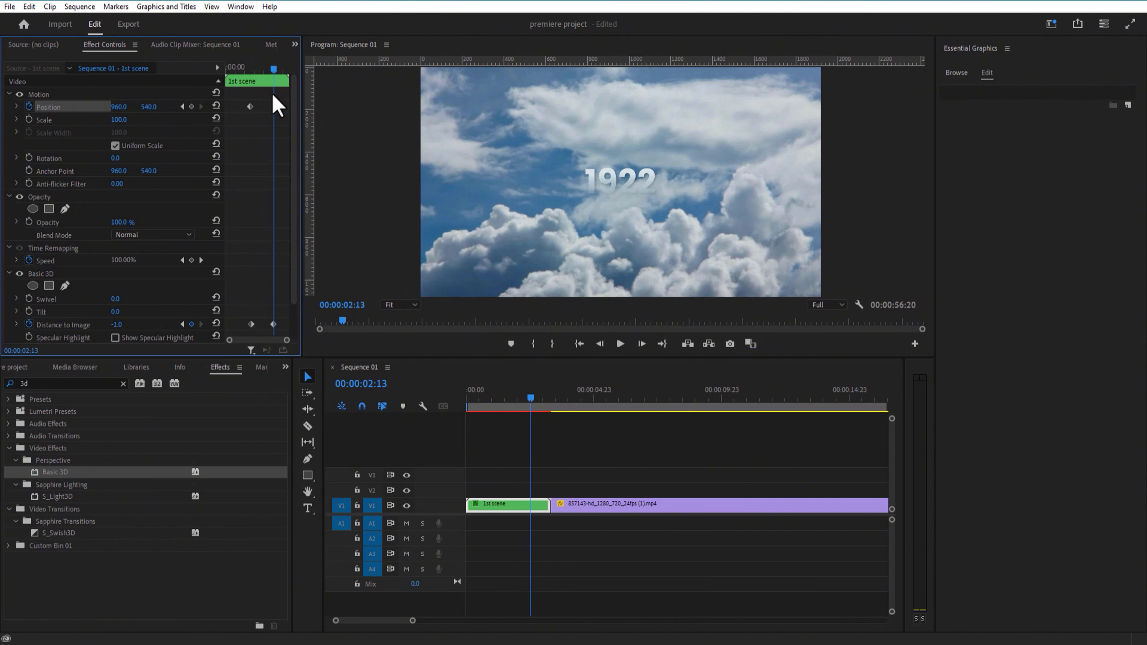
drag(148, 109, 40, 109)
Place the hotel image on V2 from 00:00:01:08, scale it to 297, and set its vertical position to 1682, below the frame.
mouse_move(274, 69)
mouse_down()
mouse_move(254, 78)
mouse_move(273, 89)
mouse_up()
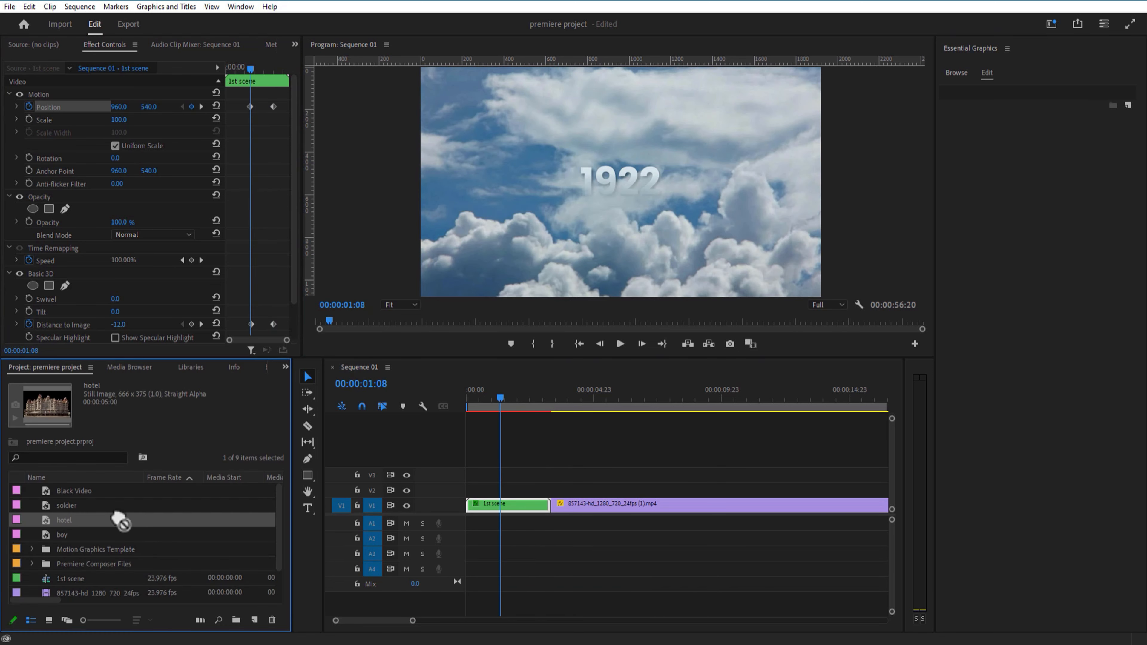
drag(115, 515, 502, 490)
click(552, 492)
drag(119, 120, 207, 120)
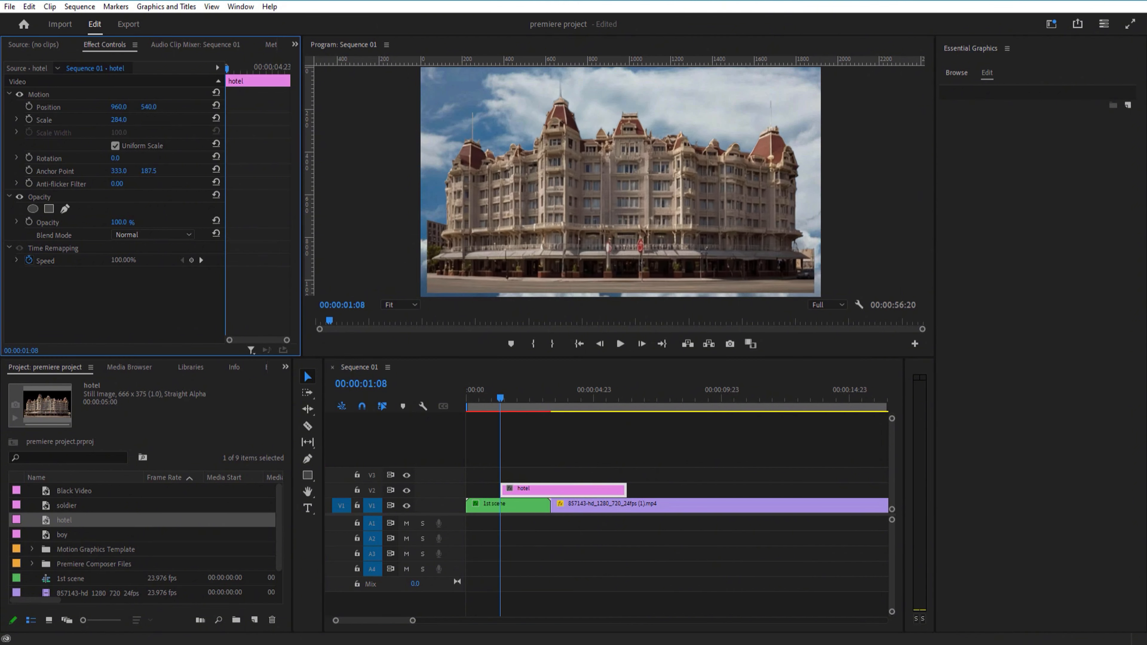
drag(150, 107, 226, 77)
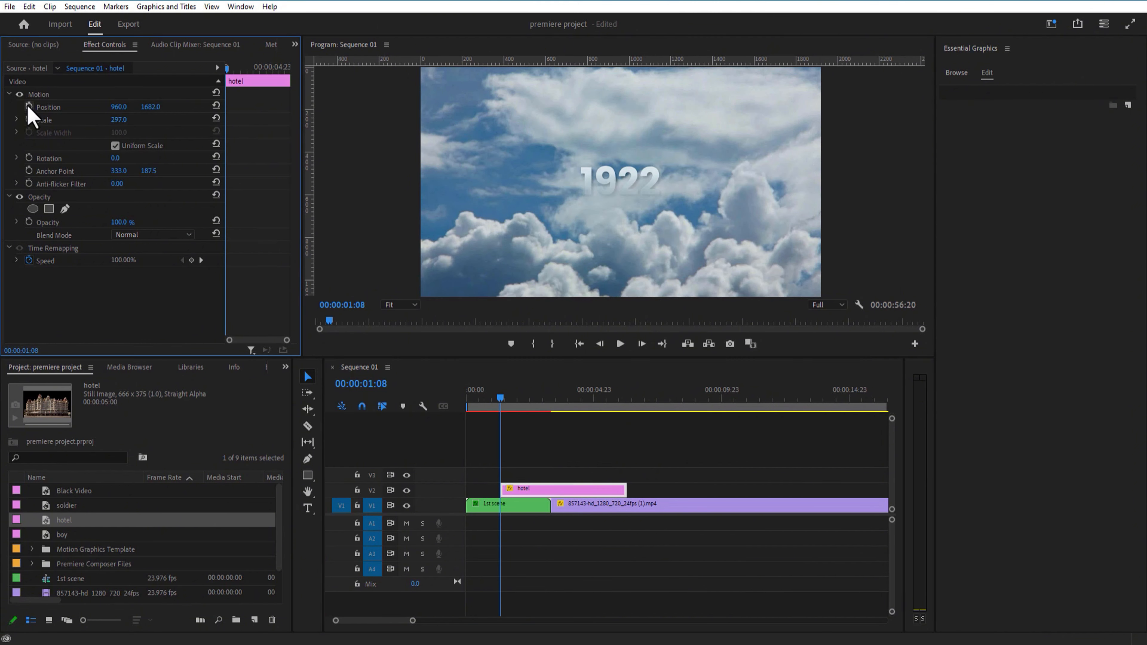
Keyframe the hotel's vertical Position from 1682 at 00:00:01:08 to 558 at 00:00:02:15 so it rises into view.
click(29, 107)
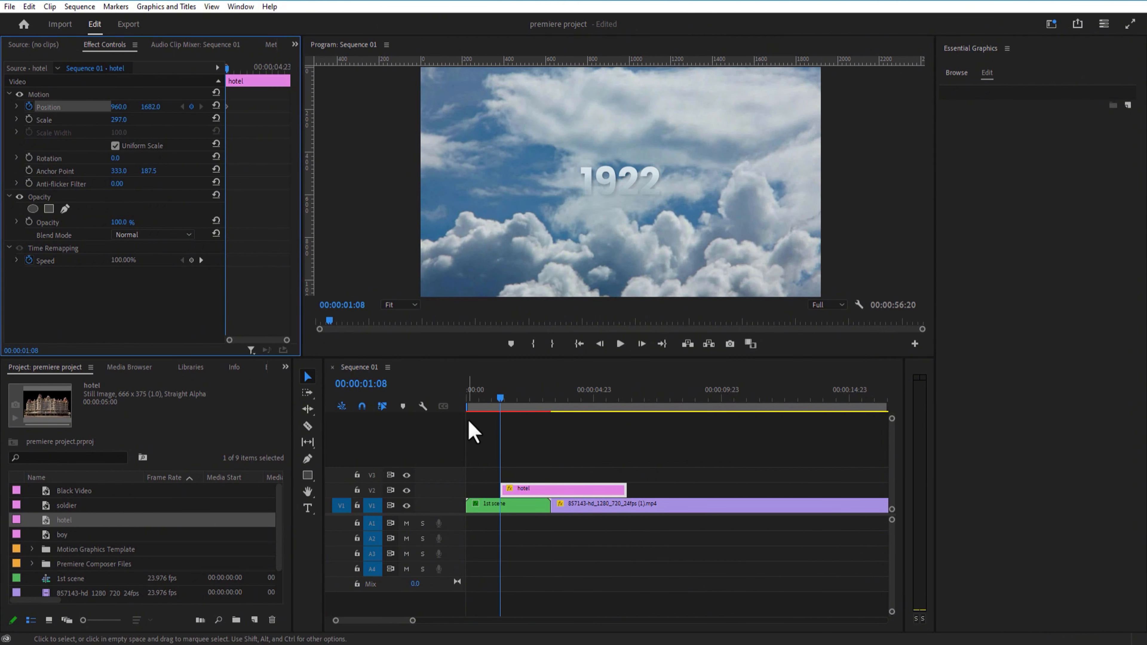
drag(500, 412, 534, 413)
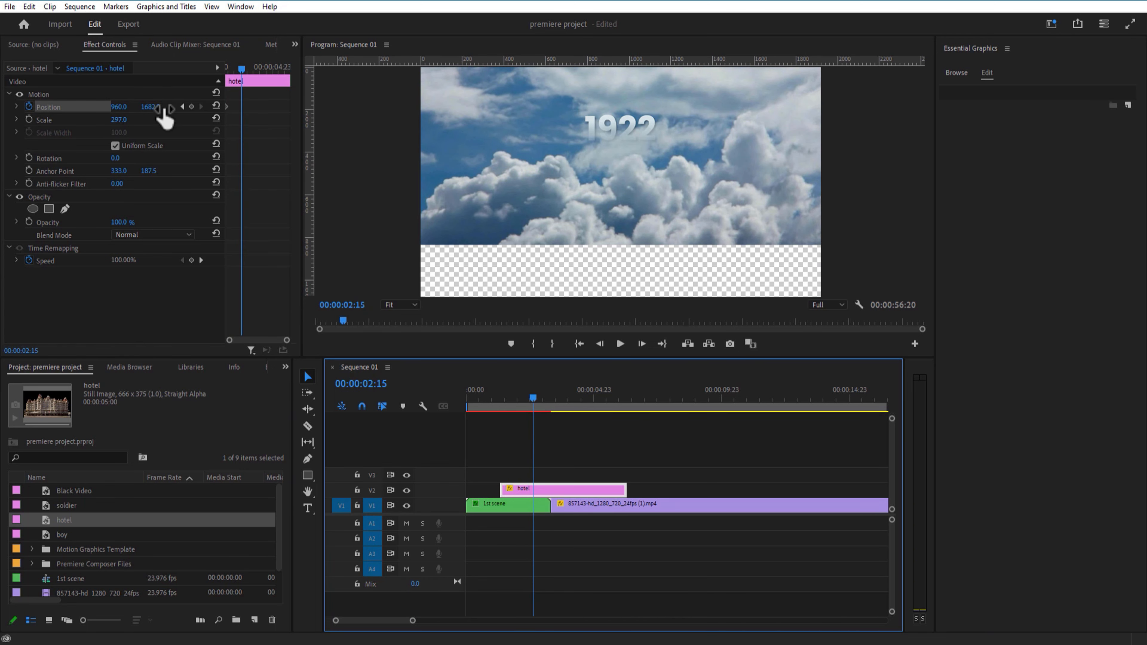
drag(154, 106, 6, 107)
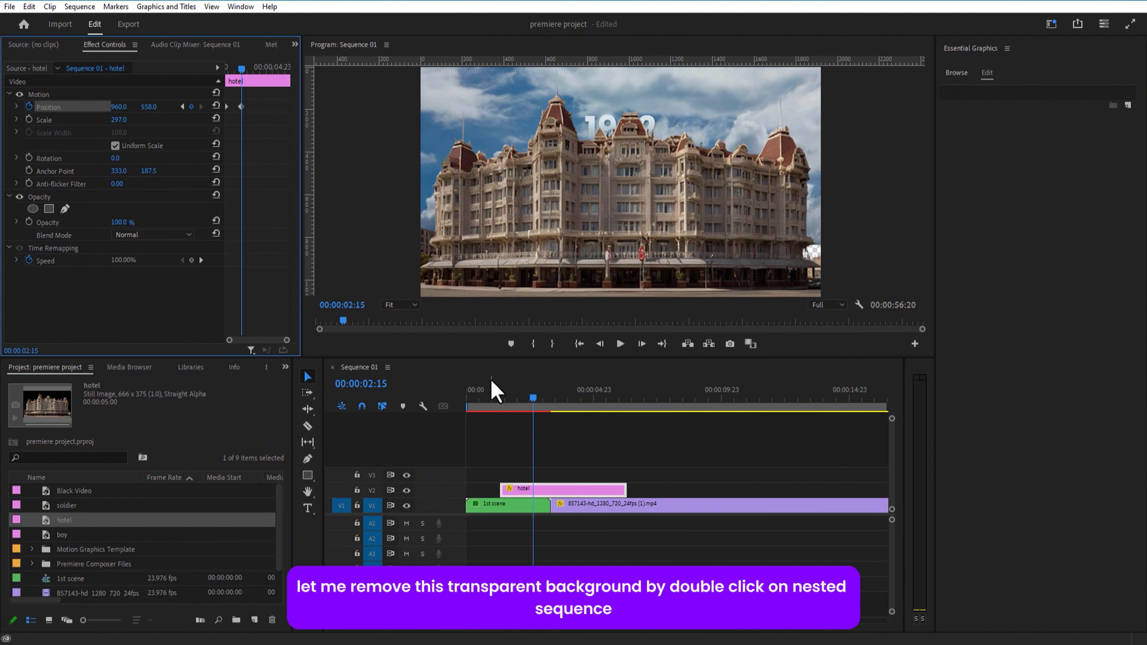
Open the 1st scene nested sequence and keyframe the title's vertical Position from 540 at 00:00:01:00 to 229 at 00:00:02:11.
click(513, 518)
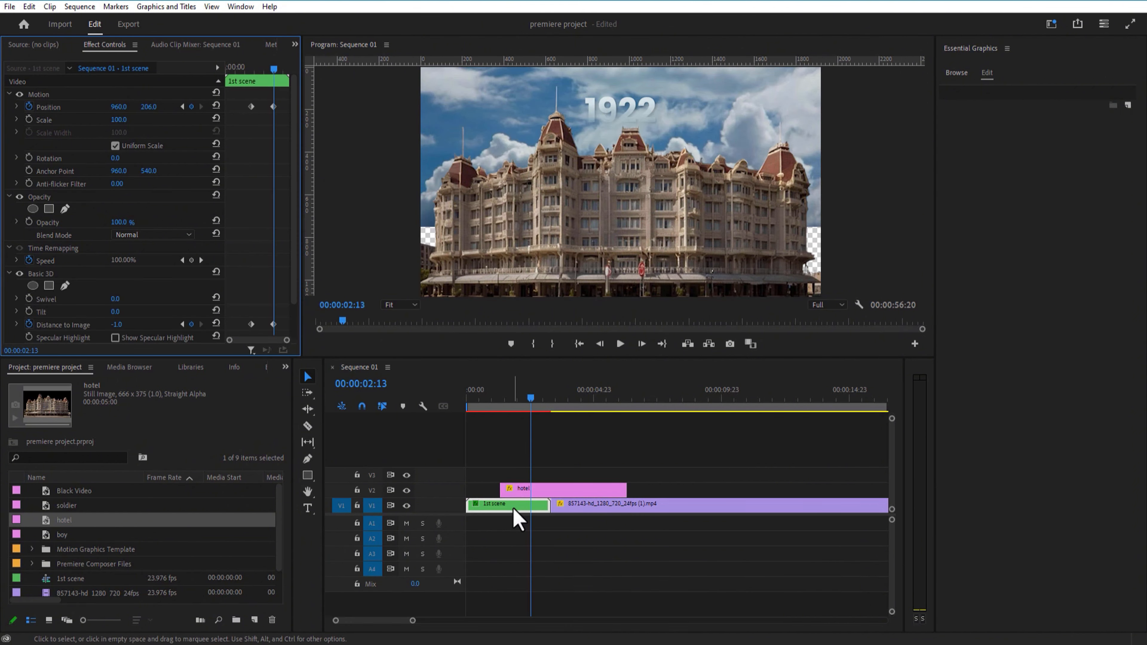
double_click(513, 519)
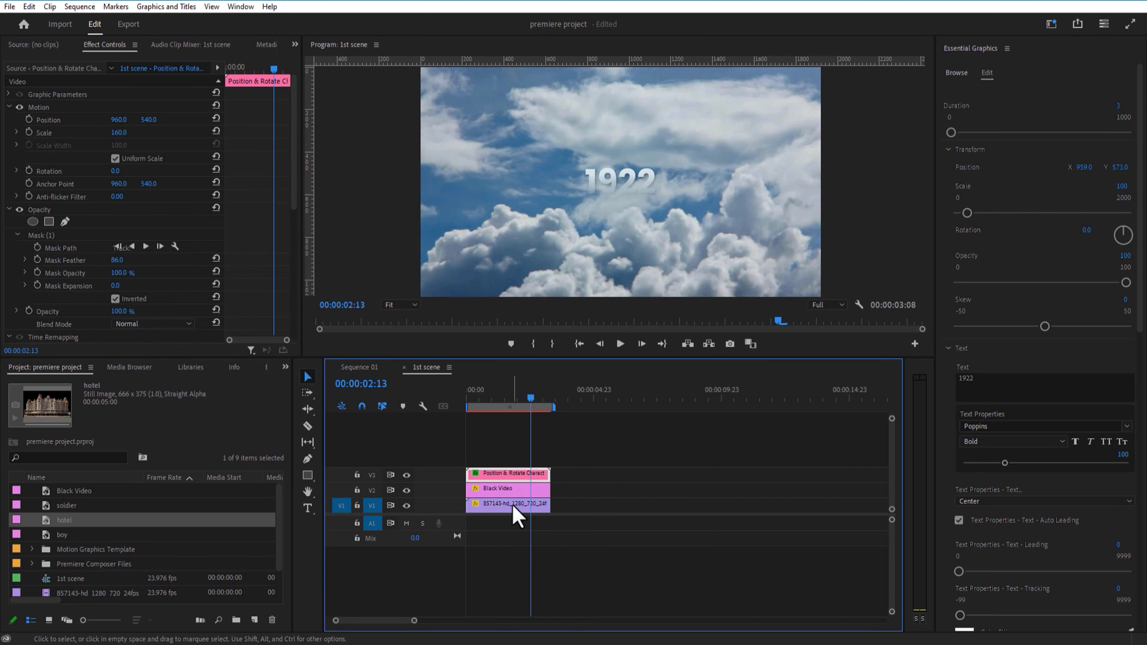
click(511, 491)
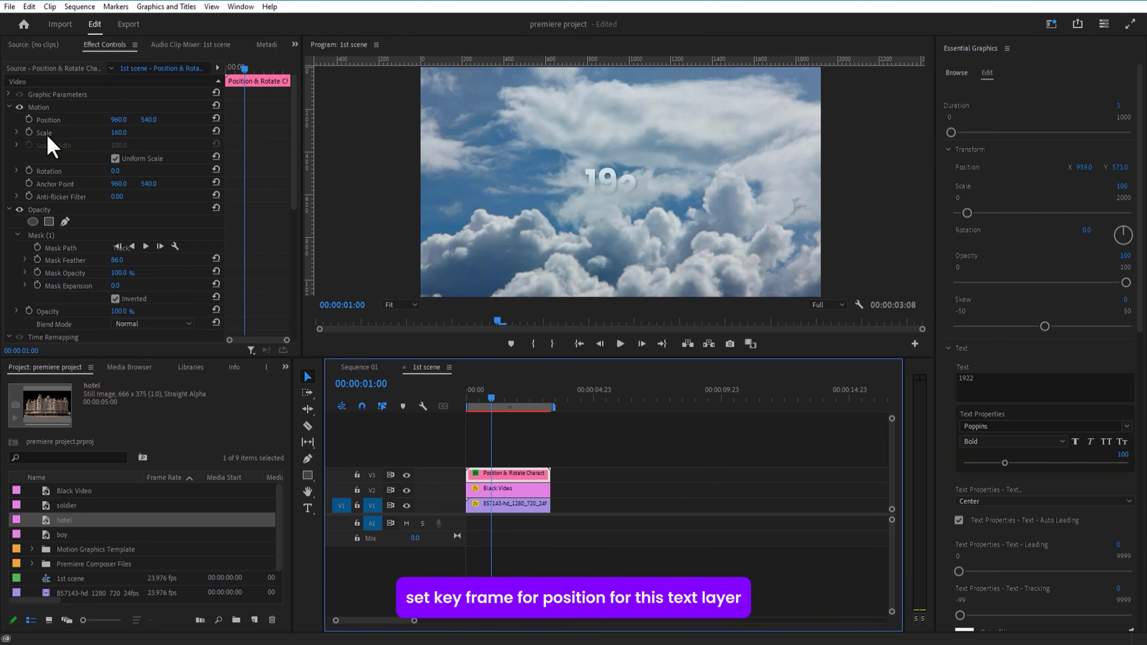
click(29, 119)
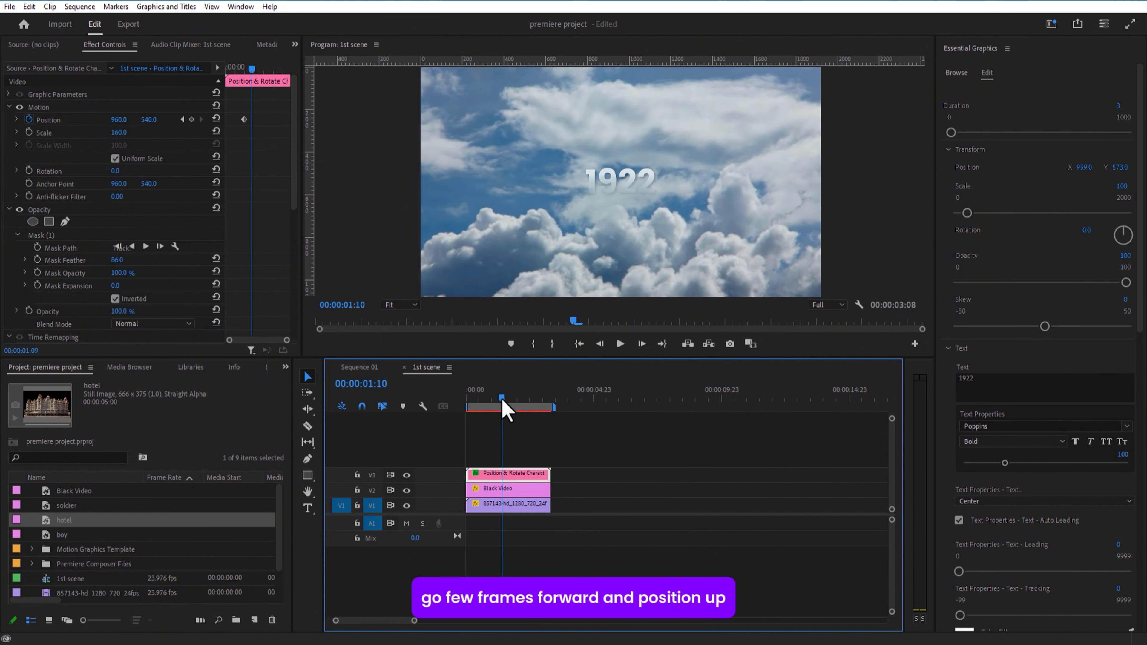
drag(500, 401, 529, 406)
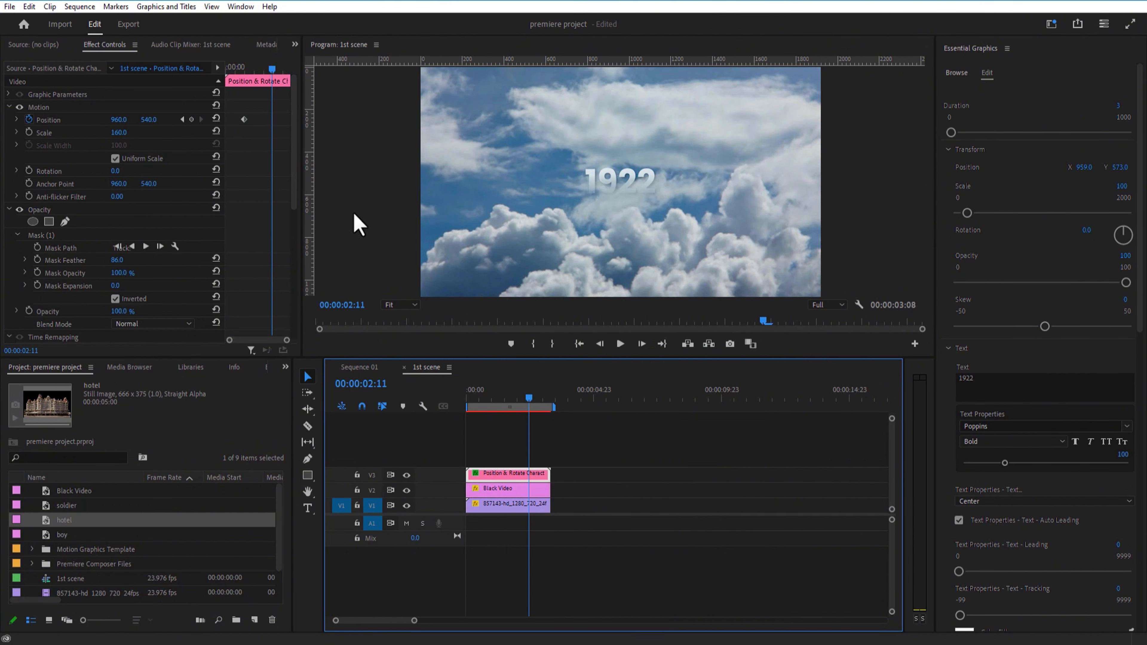
drag(153, 121, 27, 122)
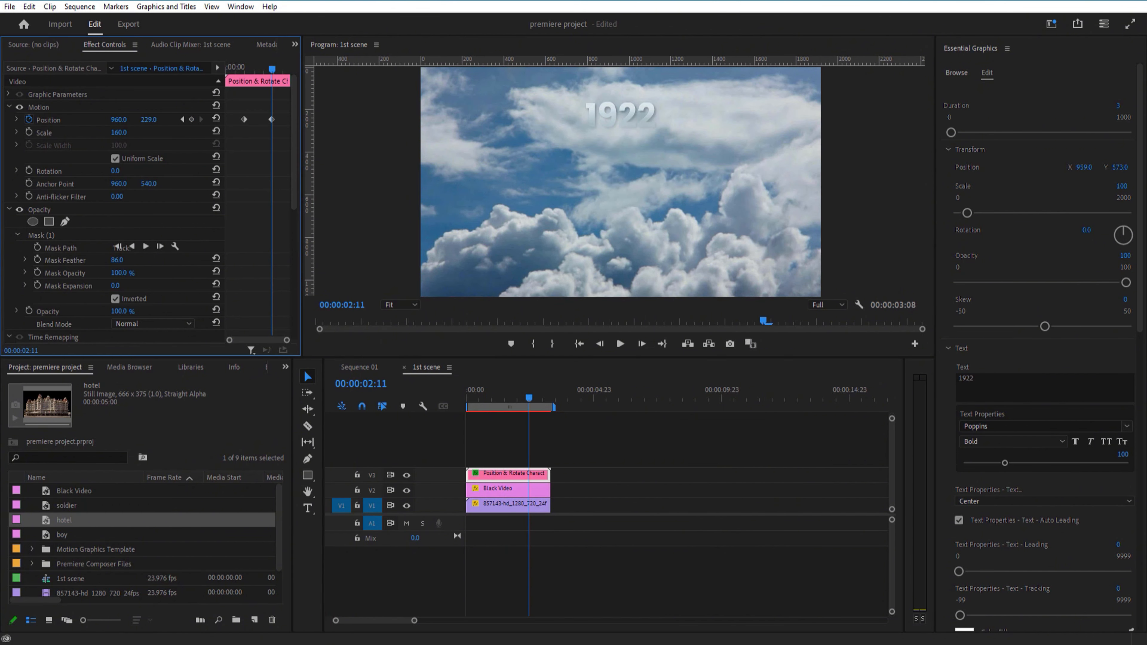
Fade out the 1922 title with Opacity keyframes of 100% at 00:00:01:21 and 0% at 00:00:02:16.
click(514, 400)
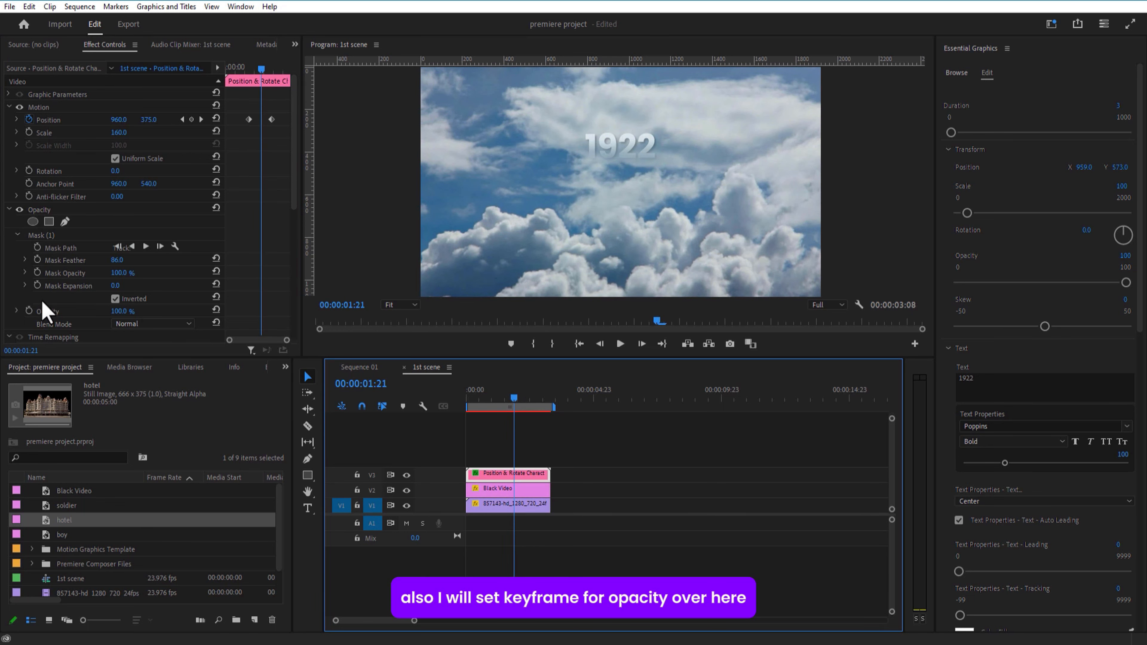
click(29, 311)
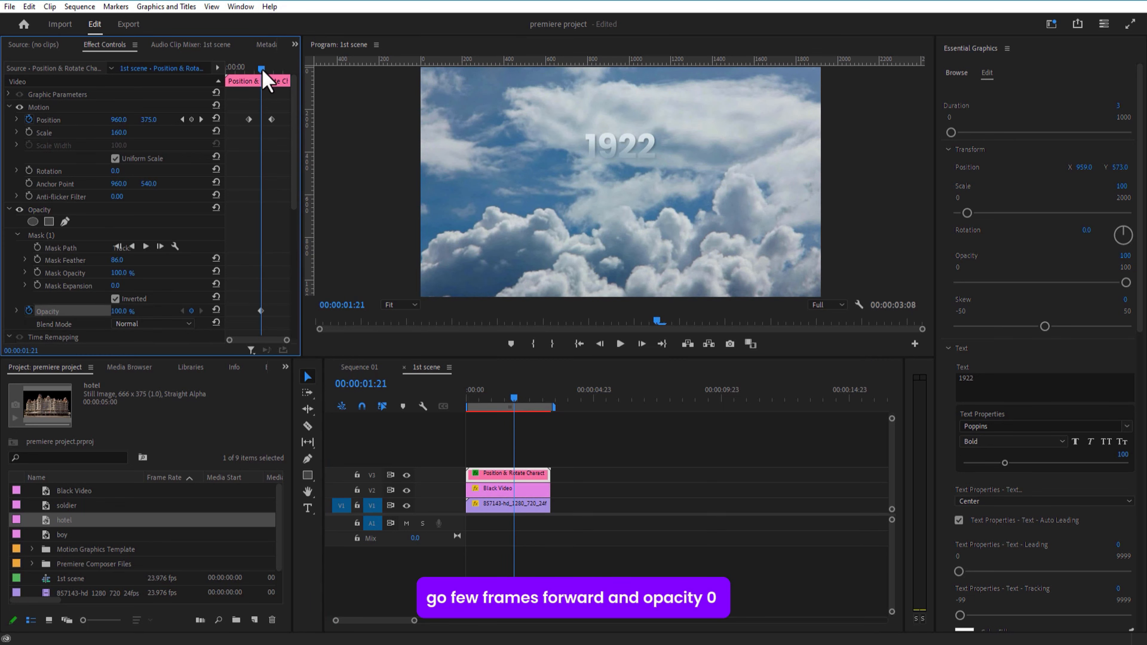
drag(264, 73, 279, 85)
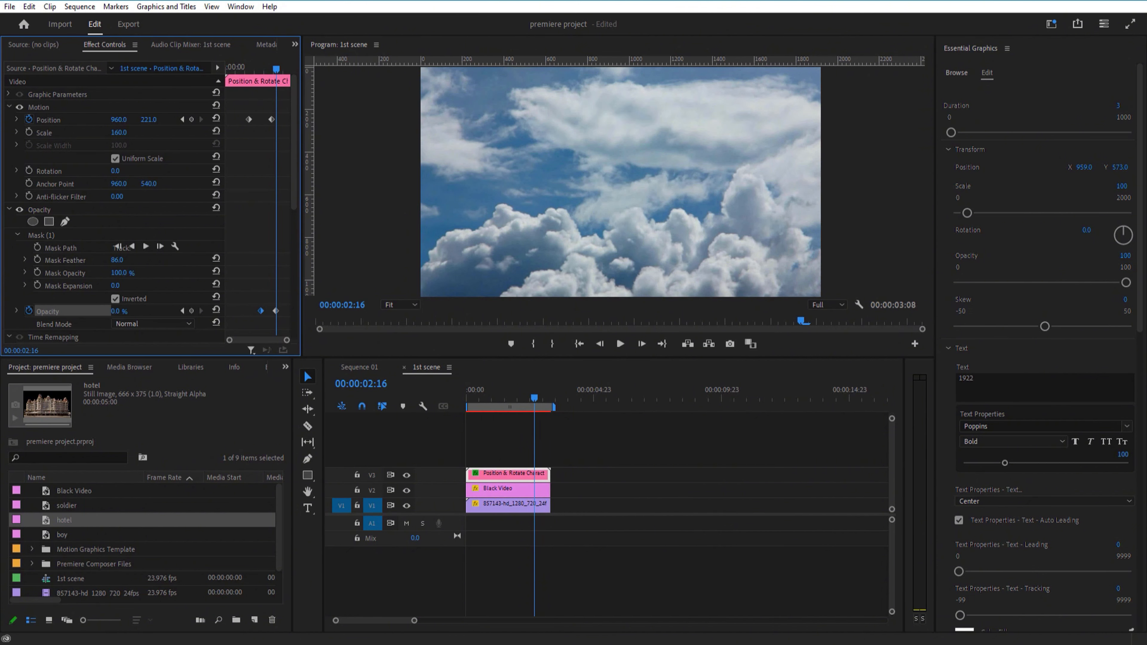
Return to Sequence 01, check the cloud-to-hotel transition, and apply the Basic 3D effect to the hotel clip on V2.
click(367, 369)
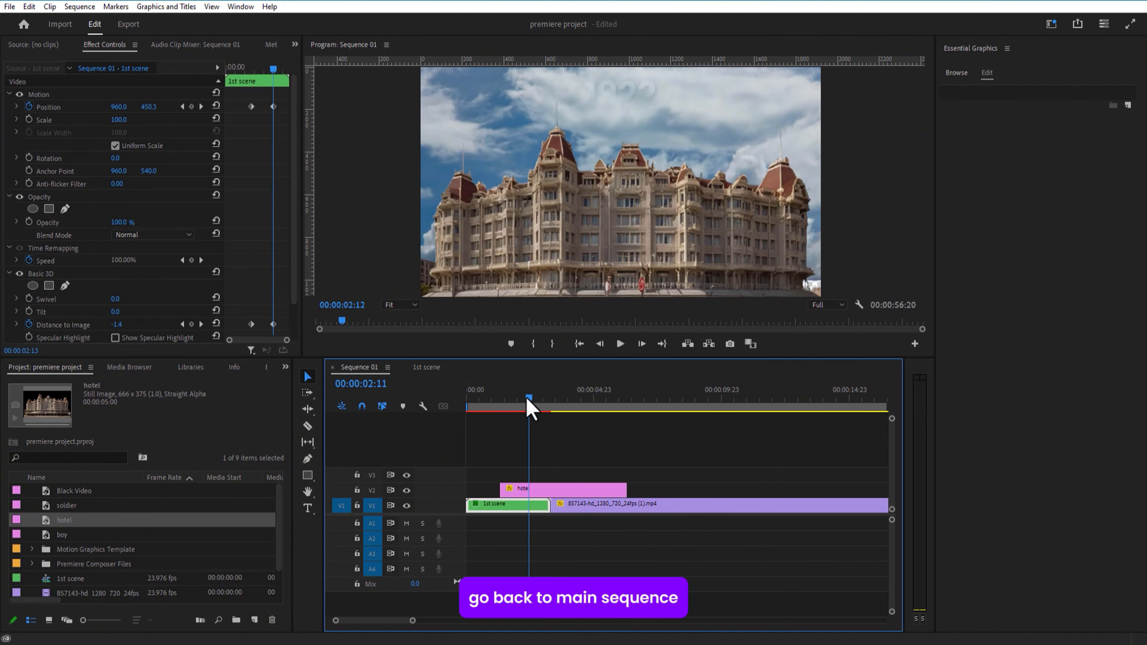
click(515, 402)
drag(515, 404, 533, 406)
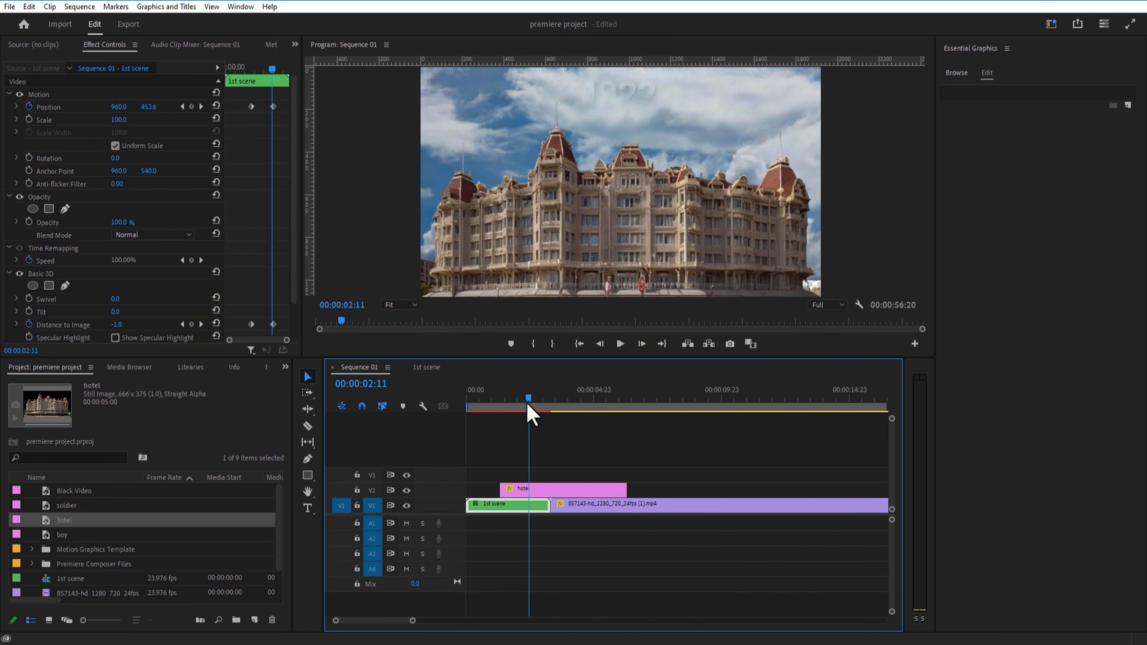
click(546, 490)
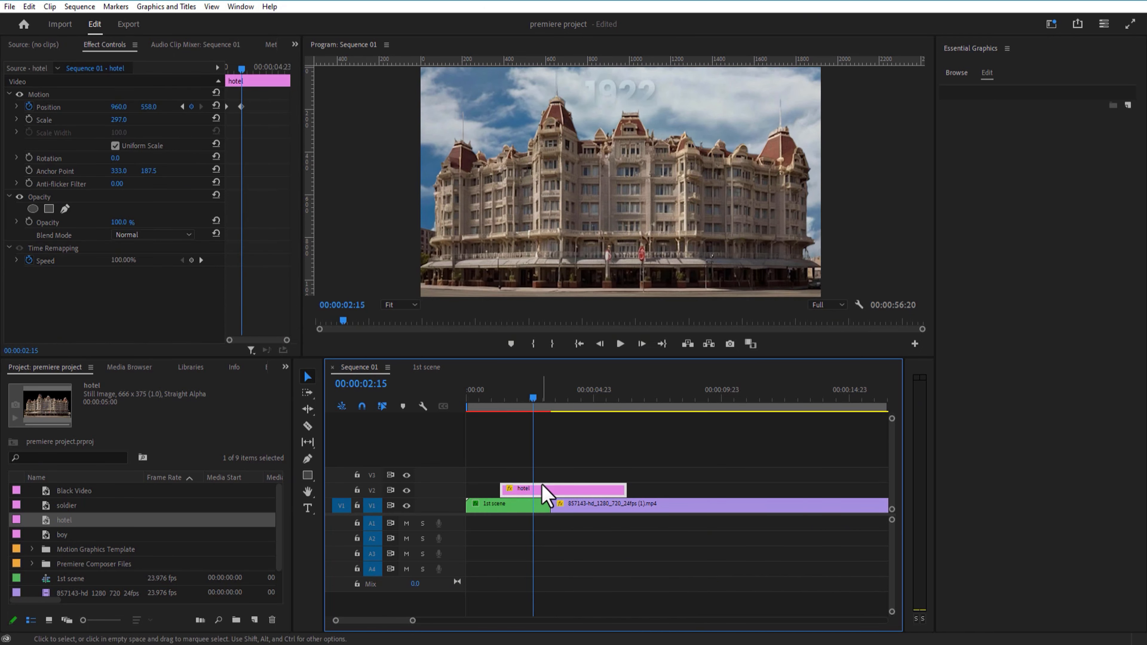
click(266, 367)
drag(556, 486, 557, 487)
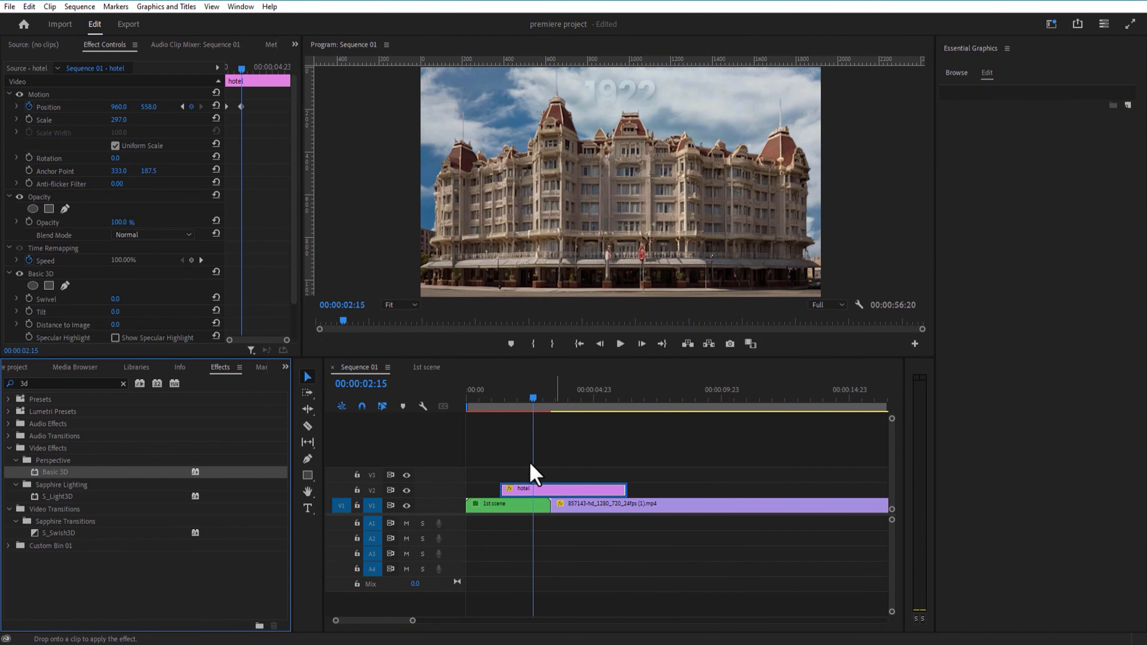
drag(293, 257, 286, 290)
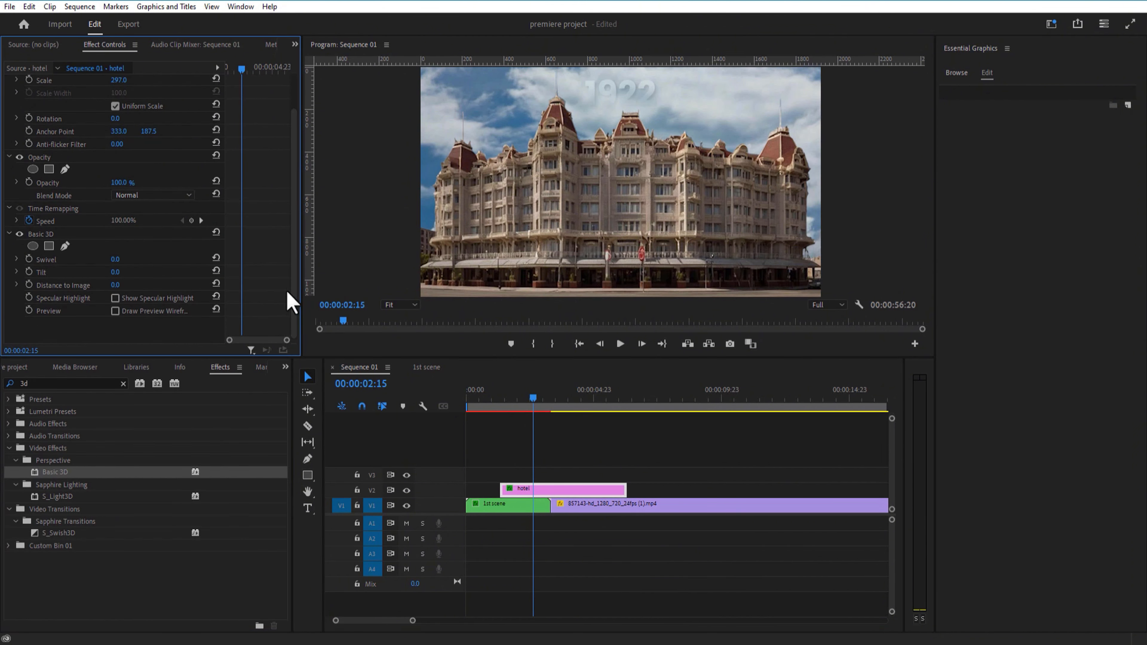
Keyframe the hotel clip's Basic 3D Distance to Image, with a value of -15 at 00:00:02:12 and a second keyframe further on.
click(29, 284)
drag(246, 72, 258, 93)
drag(115, 285, 132, 285)
drag(263, 74, 244, 75)
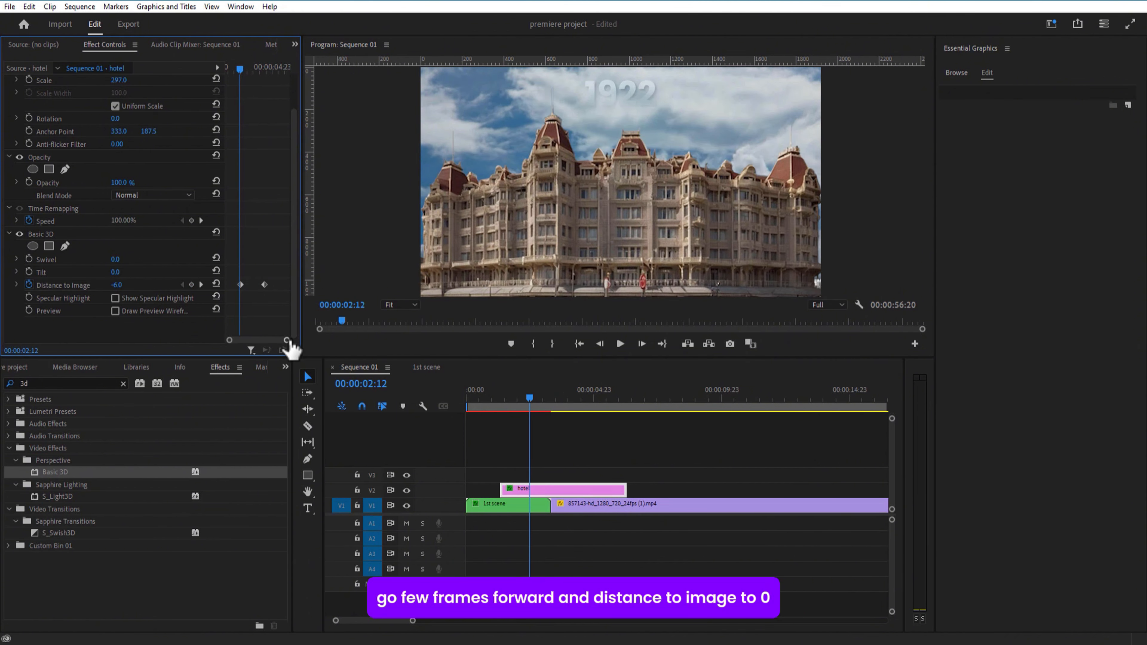
drag(287, 341, 270, 342)
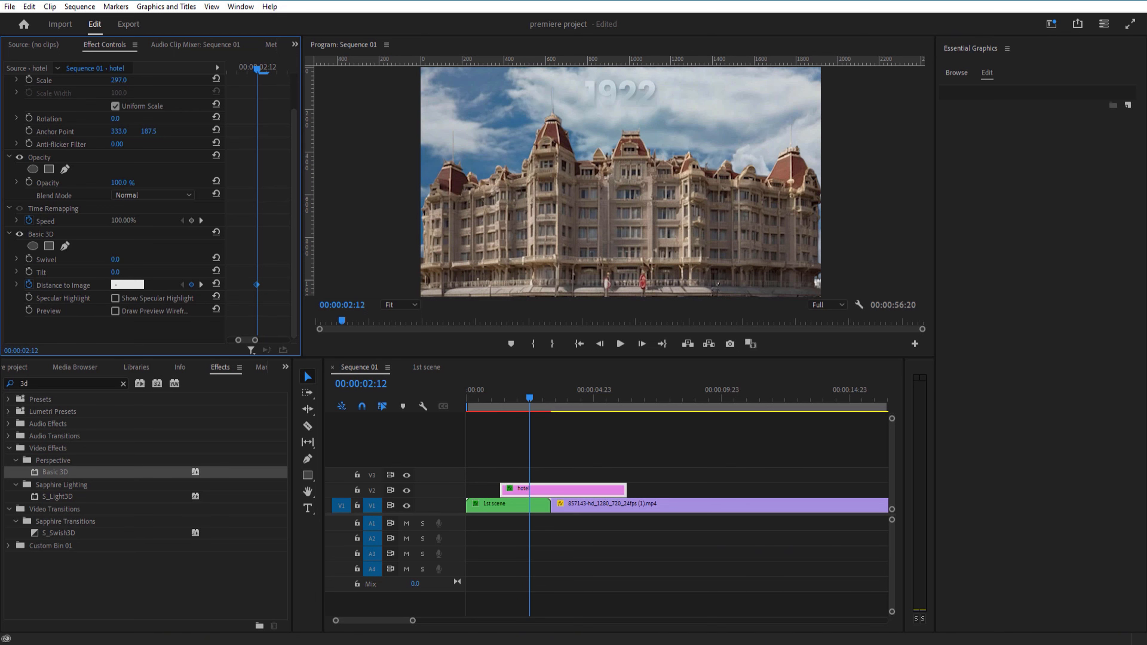
key(Return)
Set the hotel's second Distance to Image keyframe at 00:00:04:11 to 2.0 and return to the first keyframe.
drag(255, 340, 304, 344)
drag(238, 70, 264, 71)
drag(282, 340, 277, 341)
click(201, 285)
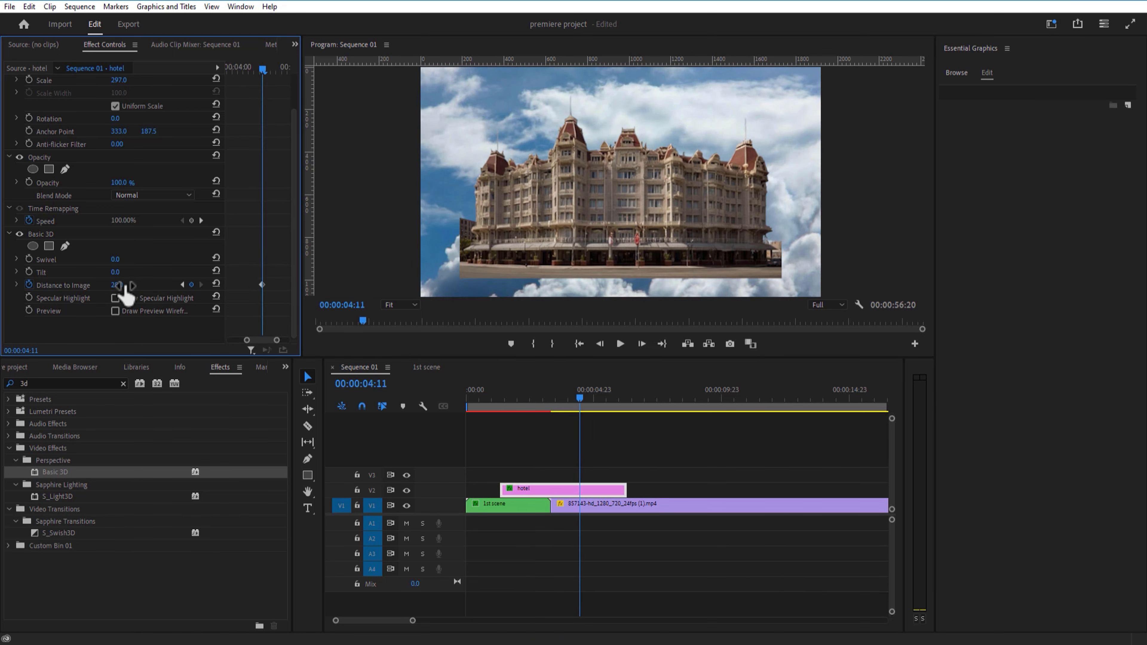
mouse_move(119, 285)
mouse_down()
mouse_move(138, 285)
mouse_move(113, 285)
mouse_up()
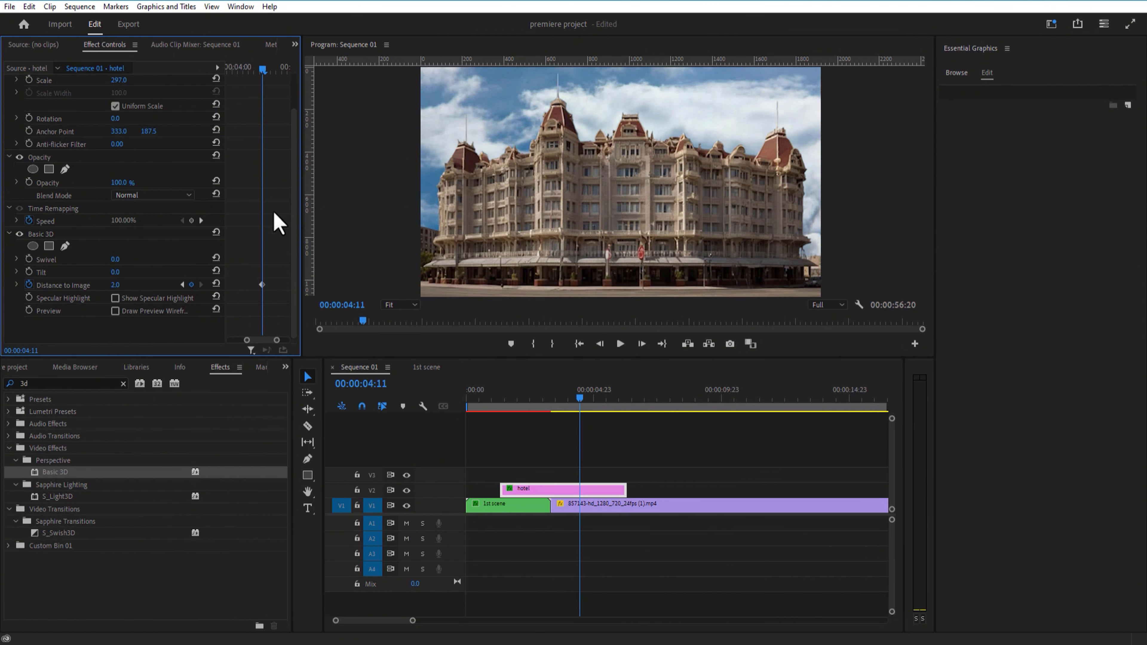
drag(246, 340, 201, 352)
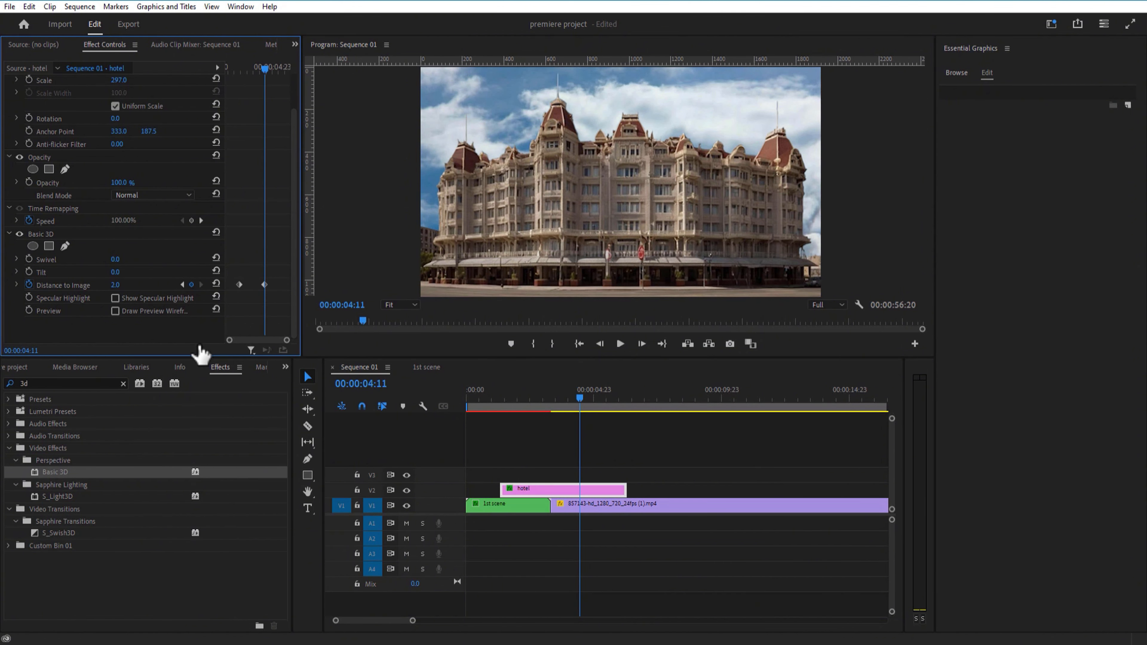
drag(272, 73, 241, 110)
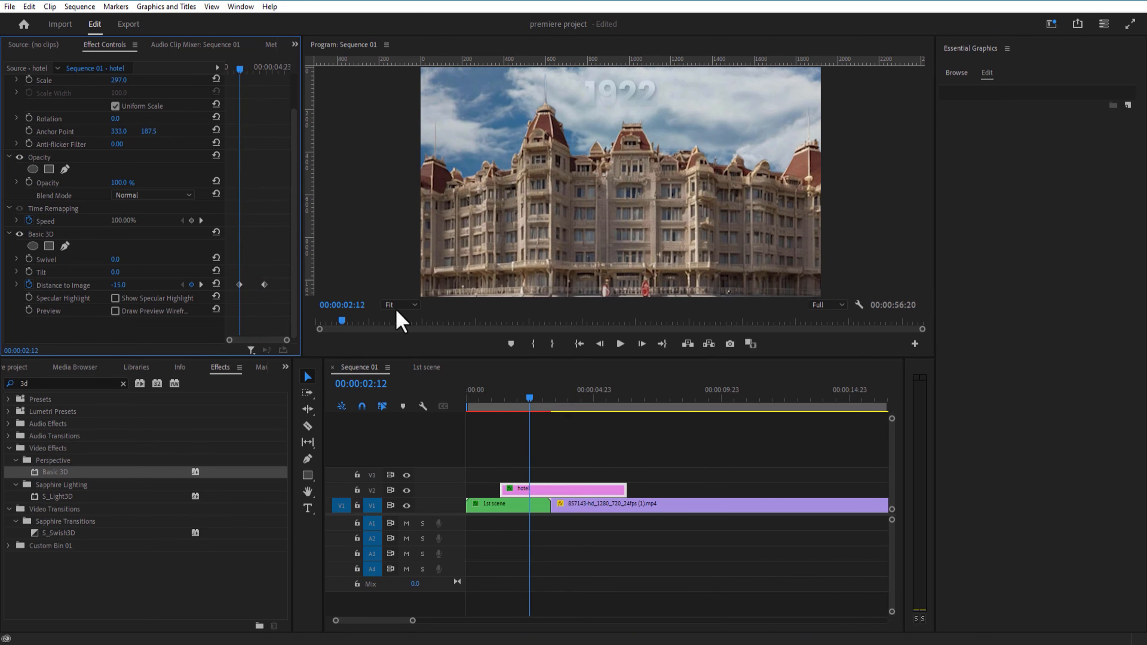
Apply Ease Out to the first and Ease In to the last Position keyframe of the 1st scene clip.
click(514, 505)
right_click(252, 107)
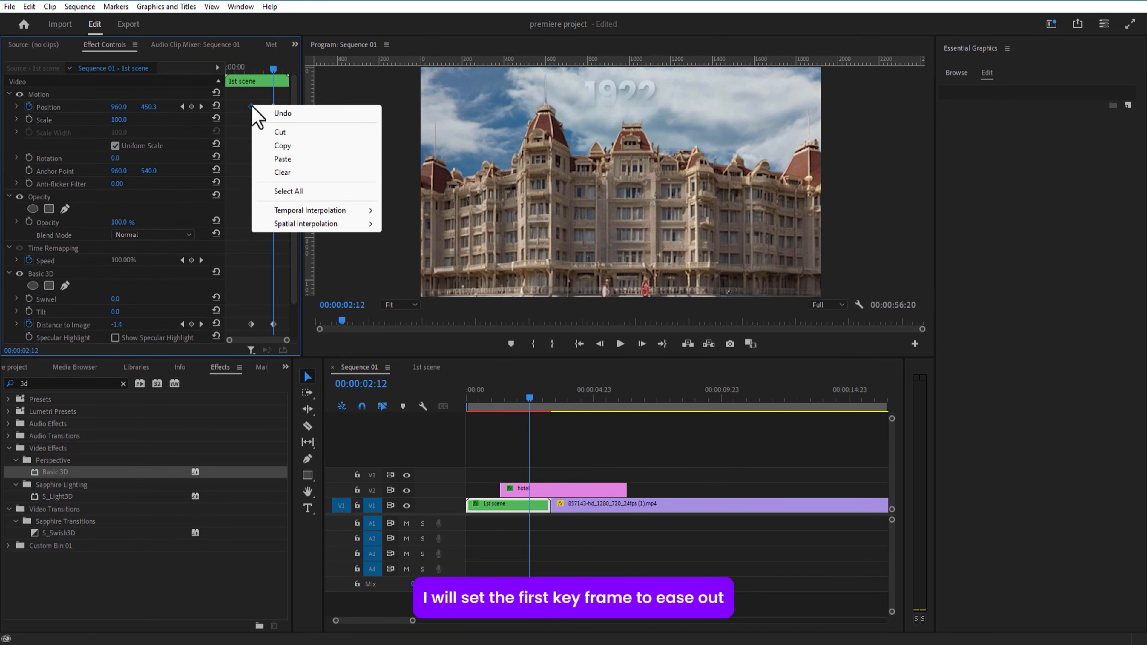
mouse_move(326, 210)
click(414, 297)
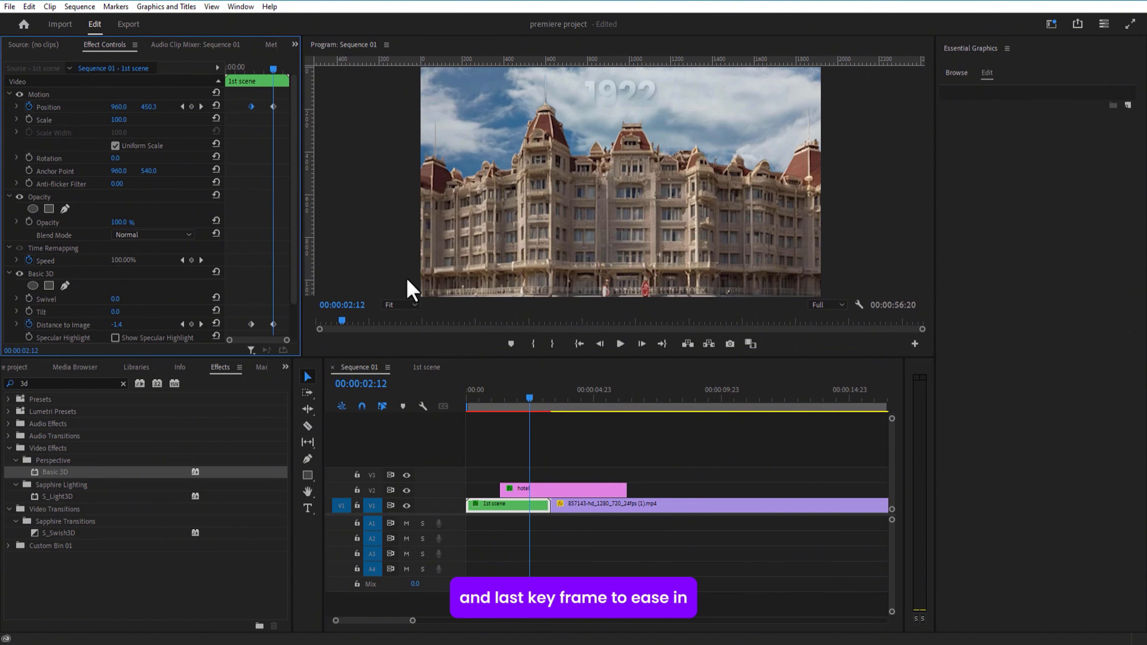
right_click(274, 107)
mouse_move(325, 210)
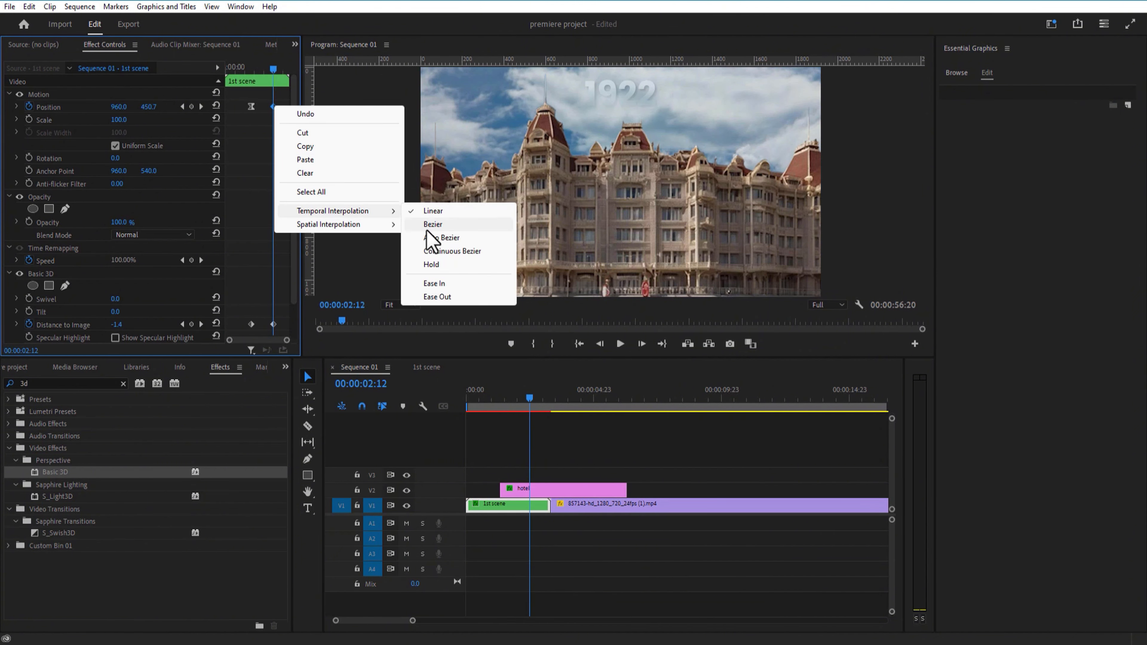
click(436, 284)
Apply Ease Out to the 1st scene clip's first Distance to Image keyframe and Ease In to its last.
right_click(251, 324)
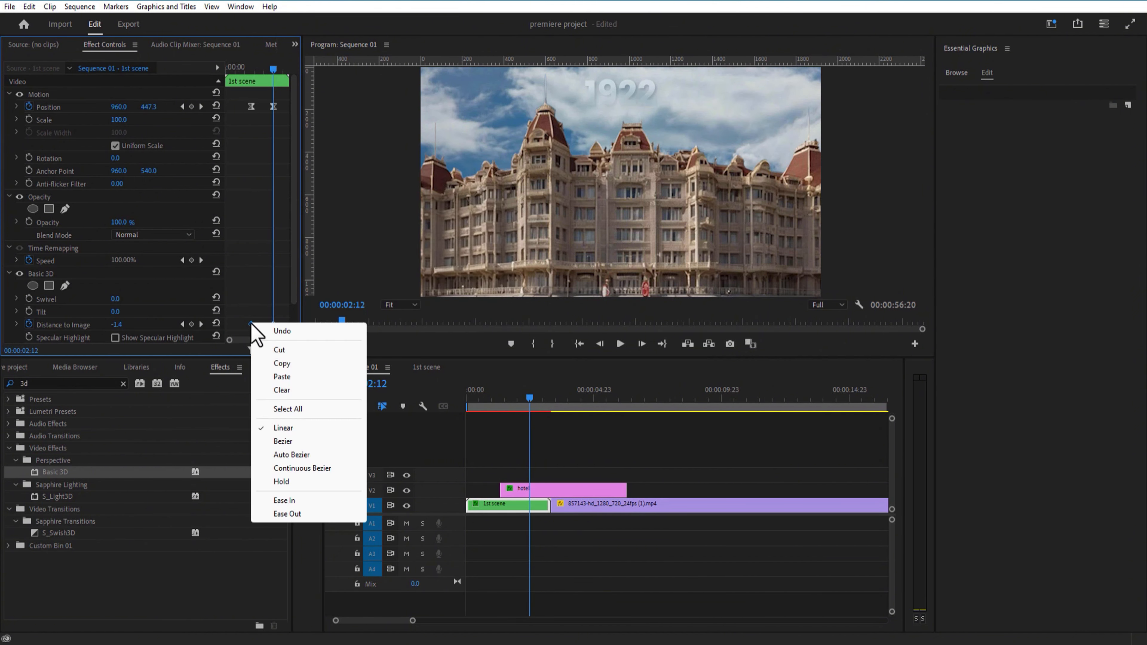
click(312, 514)
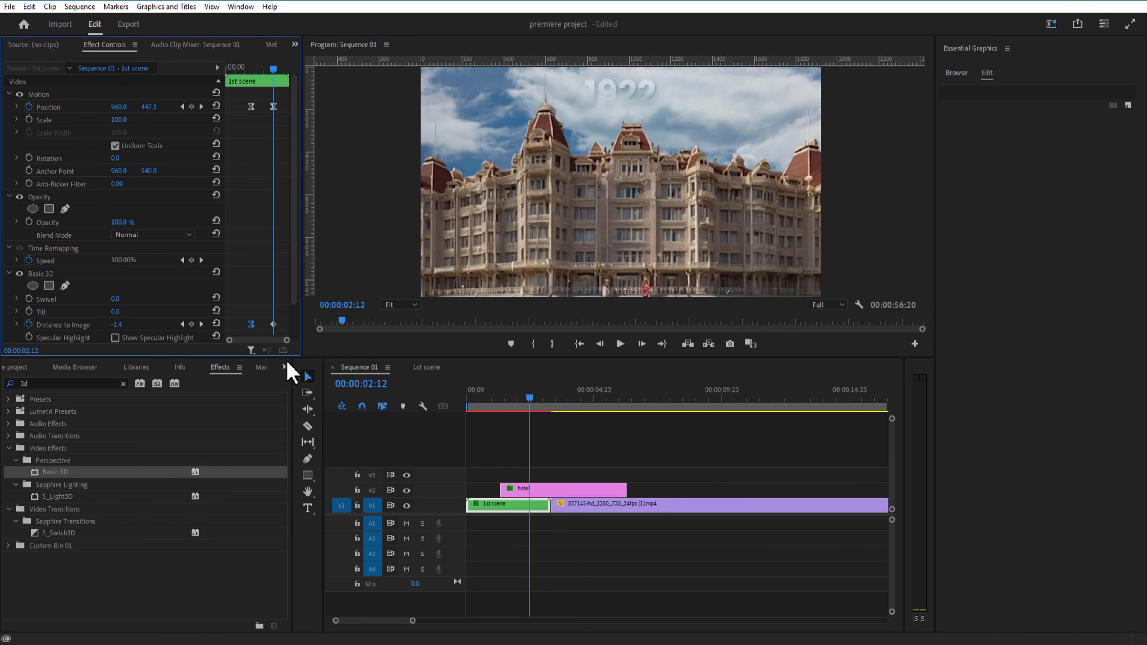
right_click(274, 325)
click(319, 514)
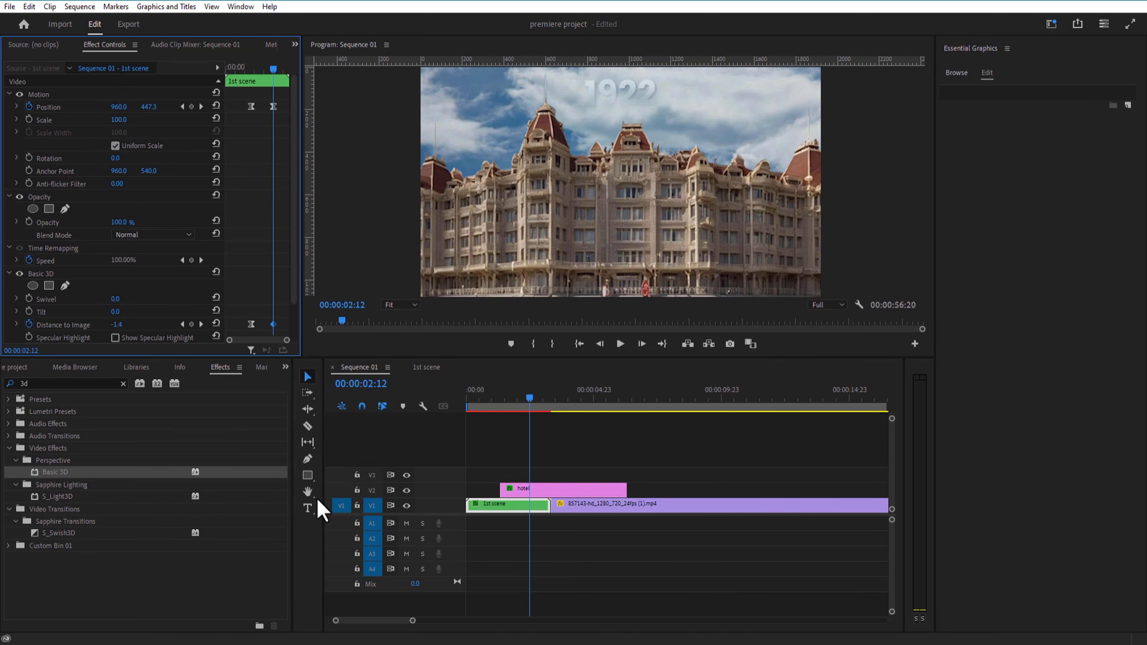
In the 1st scene sequence, apply Ease Out to the title's first Position keyframe and Ease In to its last.
click(415, 368)
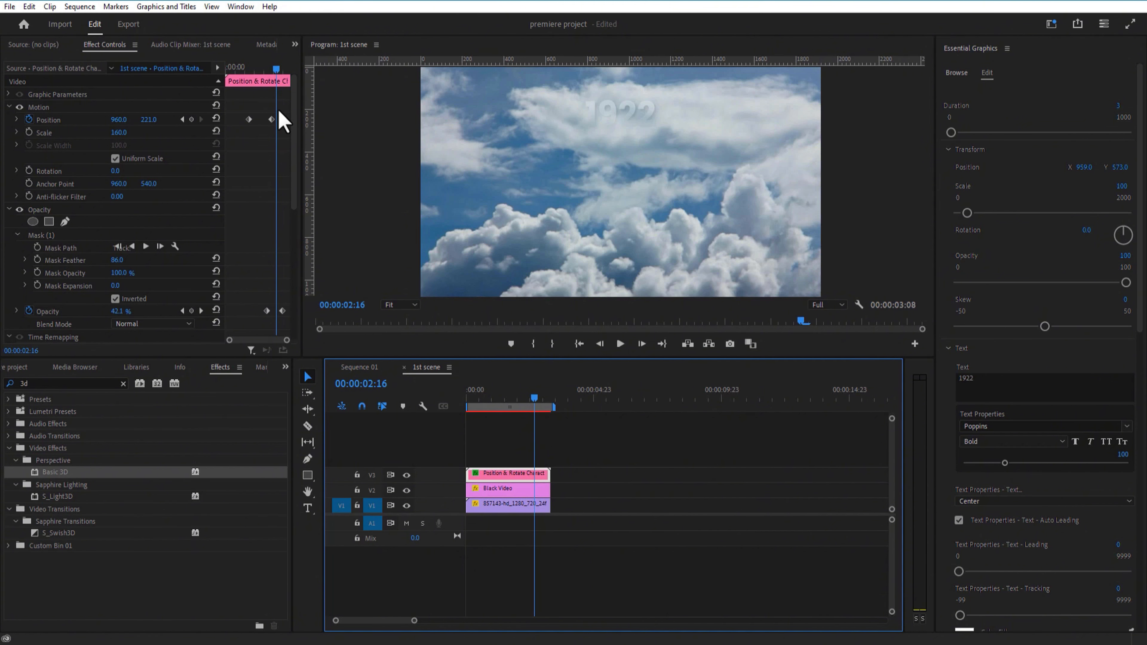
right_click(249, 119)
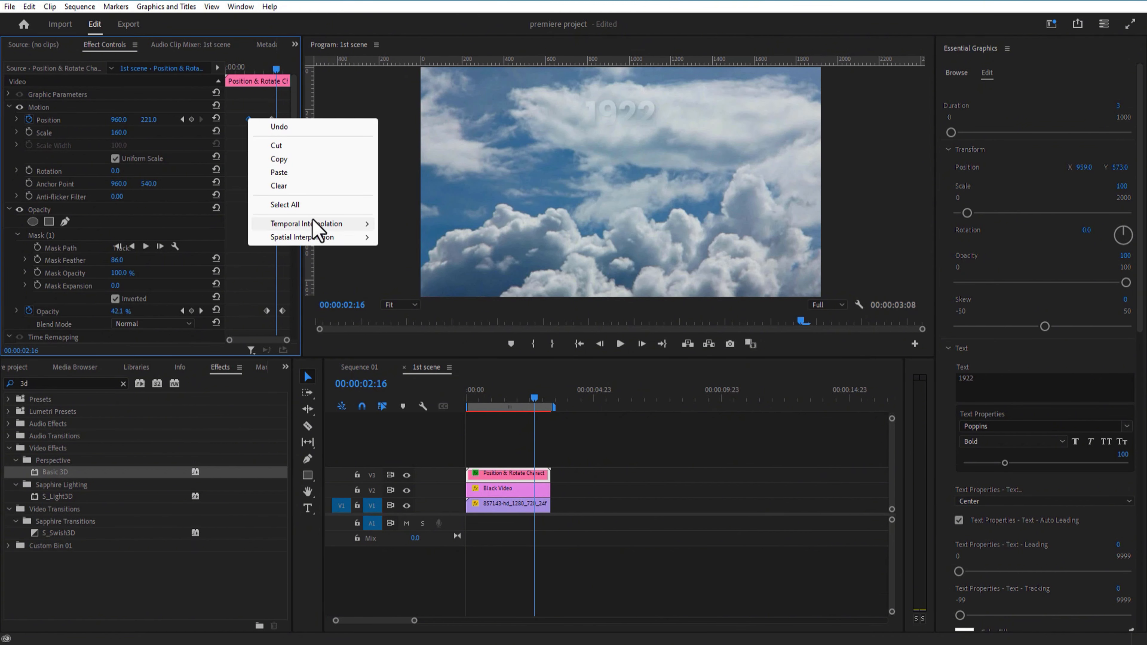
click(412, 310)
right_click(271, 120)
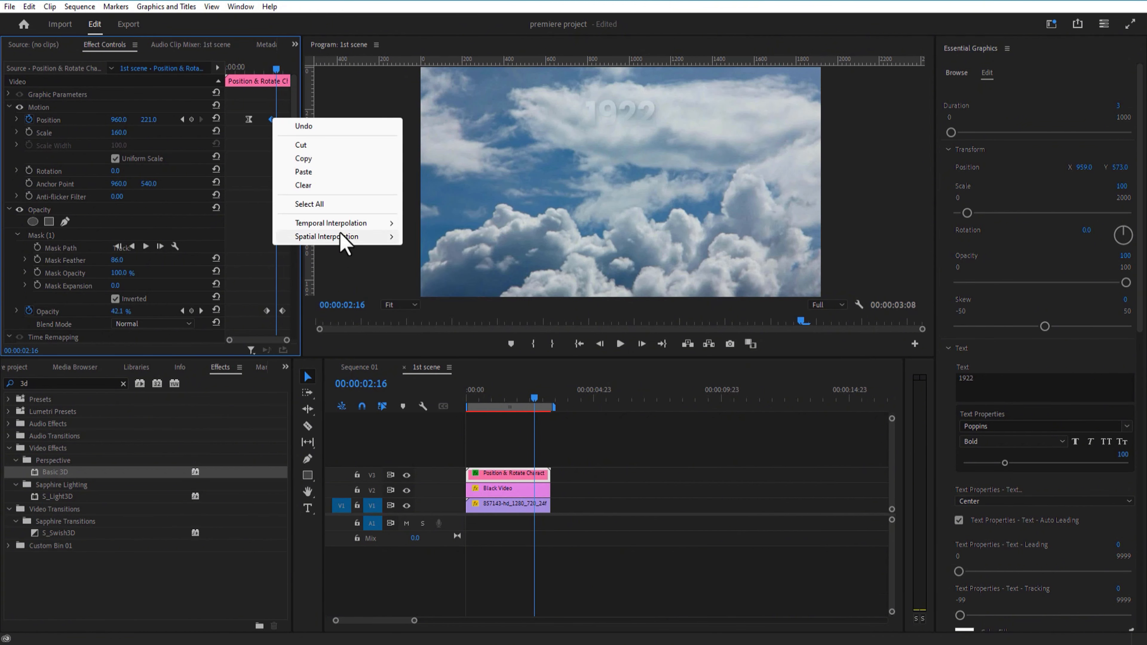
mouse_move(388, 224)
click(449, 302)
Apply Ease Out to the title's first Opacity keyframe and Ease In to its last one.
right_click(266, 311)
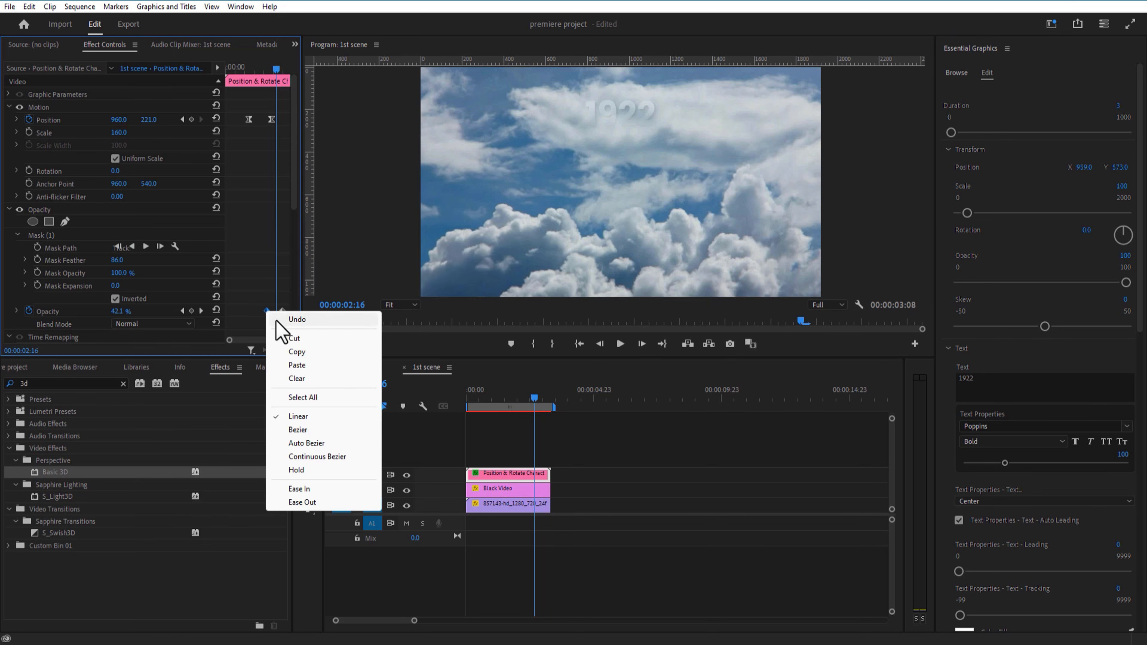
click(302, 503)
right_click(283, 312)
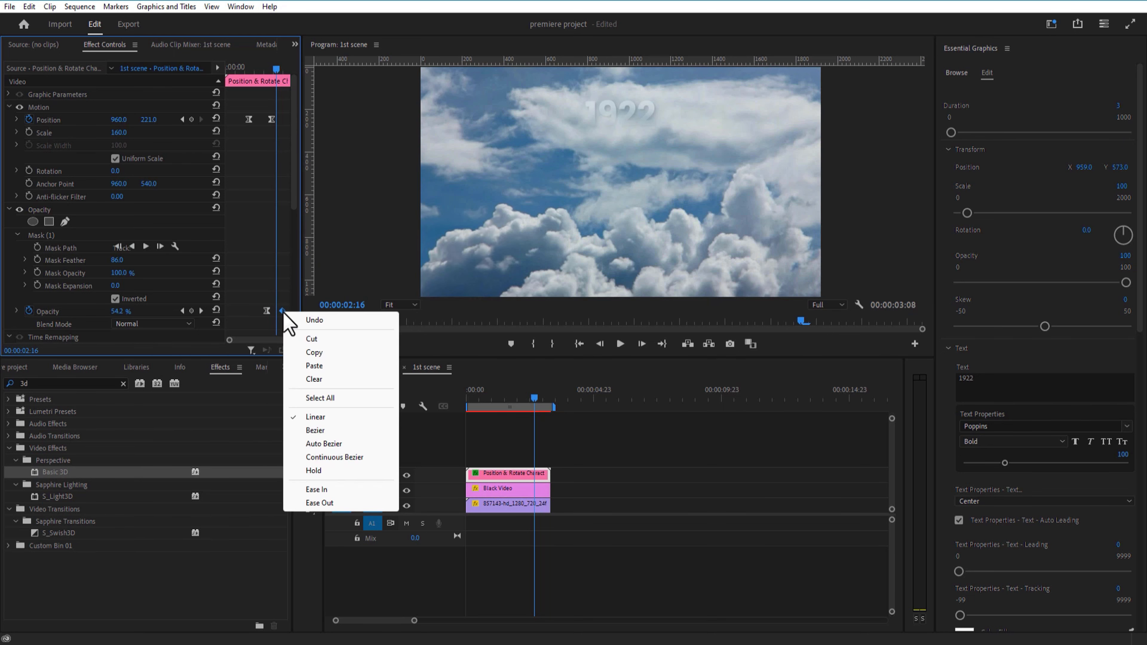
click(343, 503)
Return to Sequence 01, ease the hotel clip's Distance to Image and Position keyframes, and play the sequence from the start.
click(497, 490)
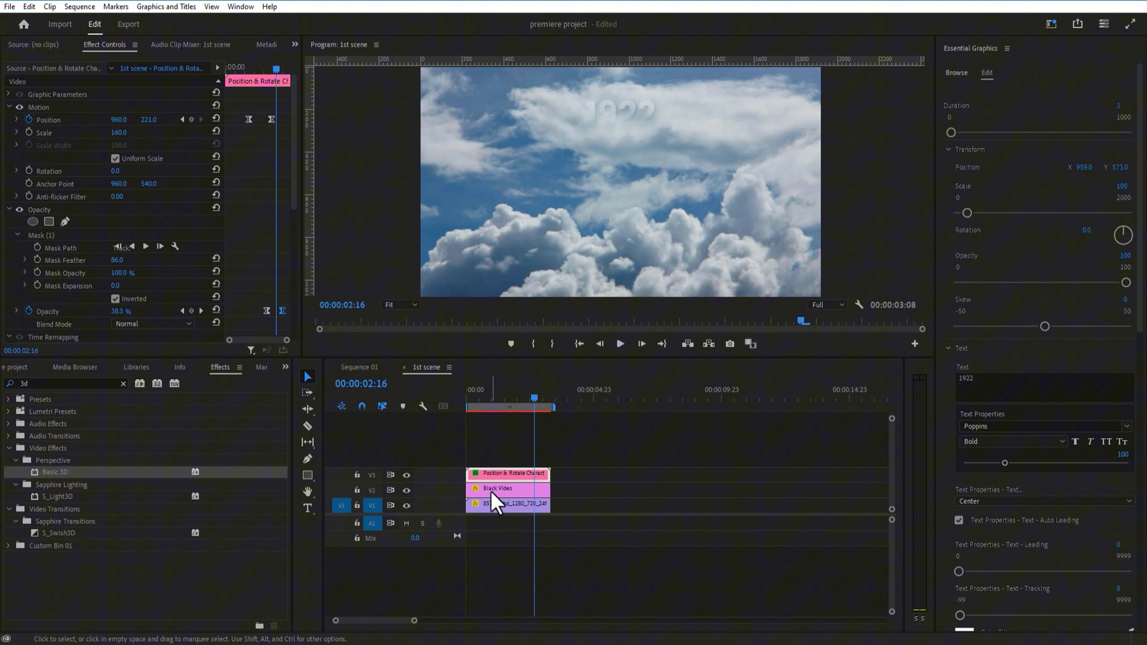
click(505, 508)
click(359, 369)
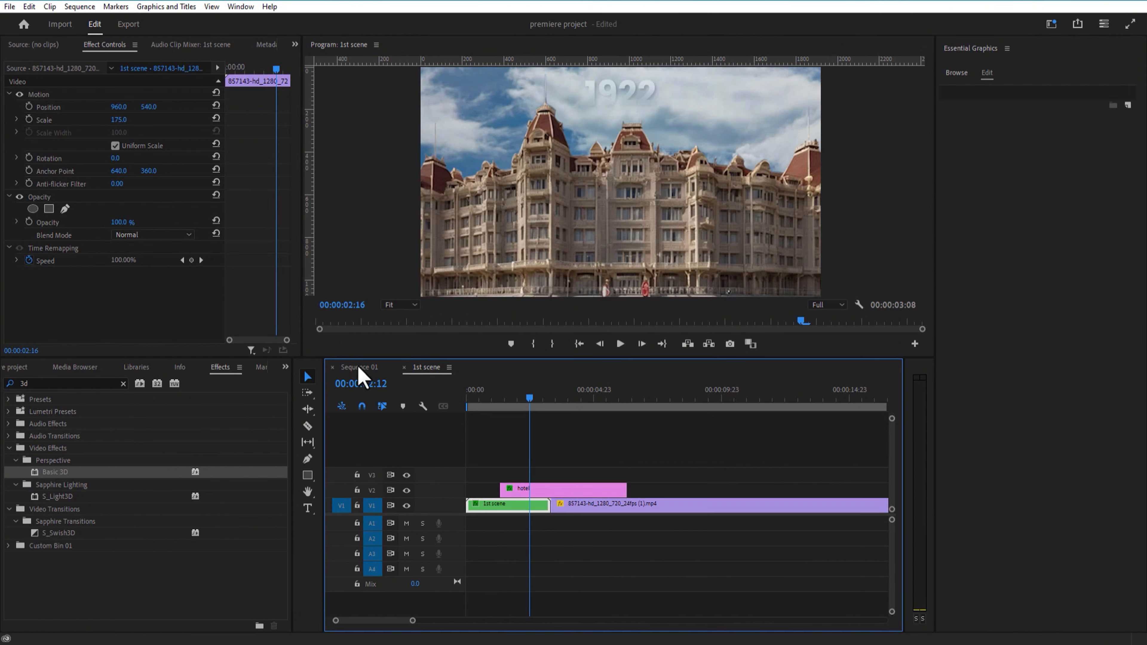
right_click(242, 107)
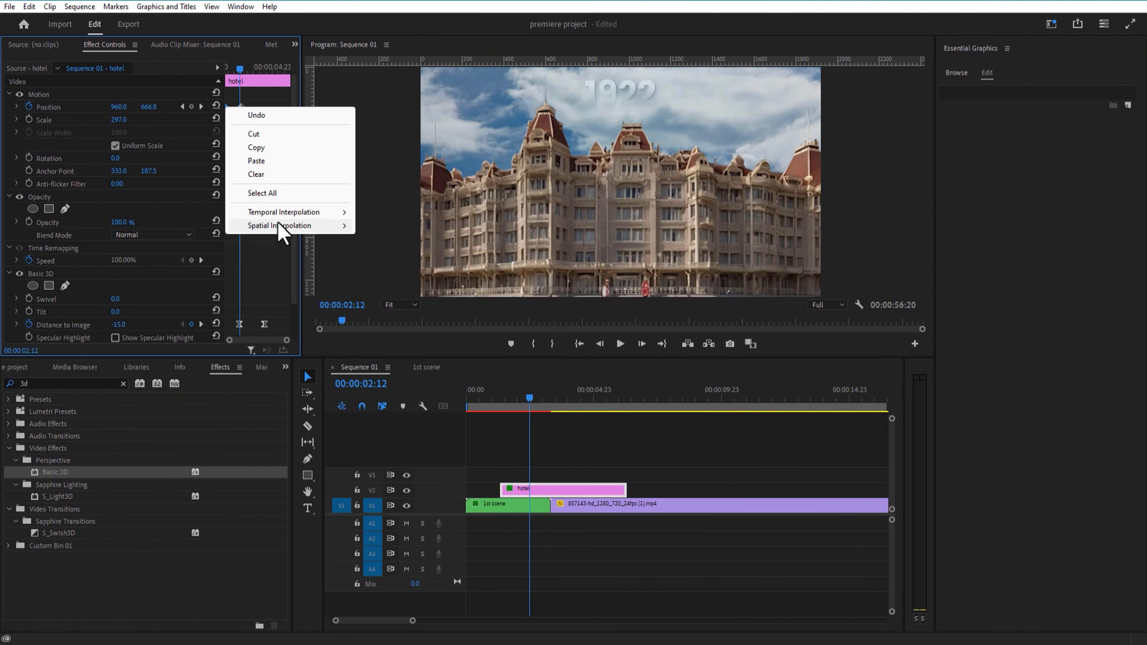
click(407, 240)
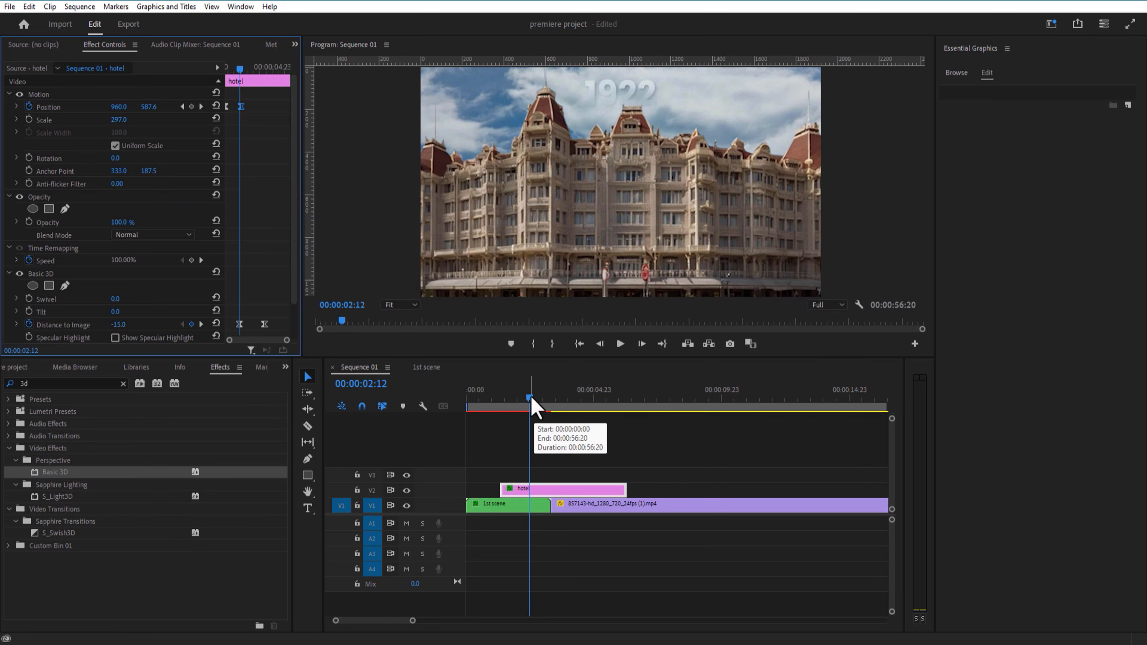
drag(527, 402, 468, 405)
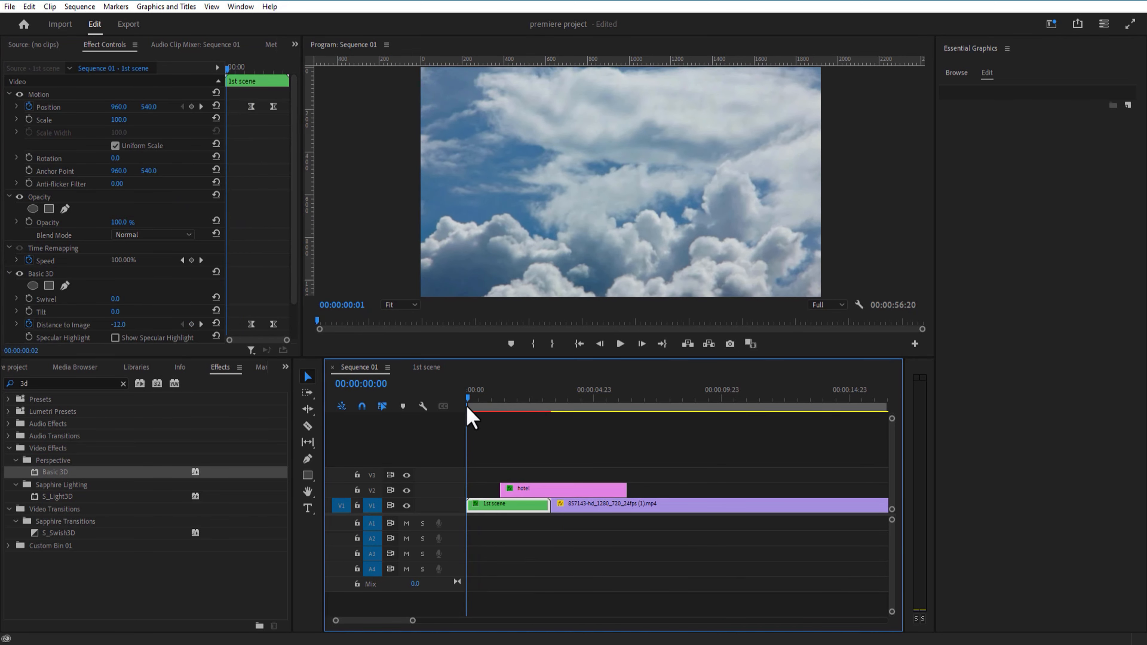
click(621, 351)
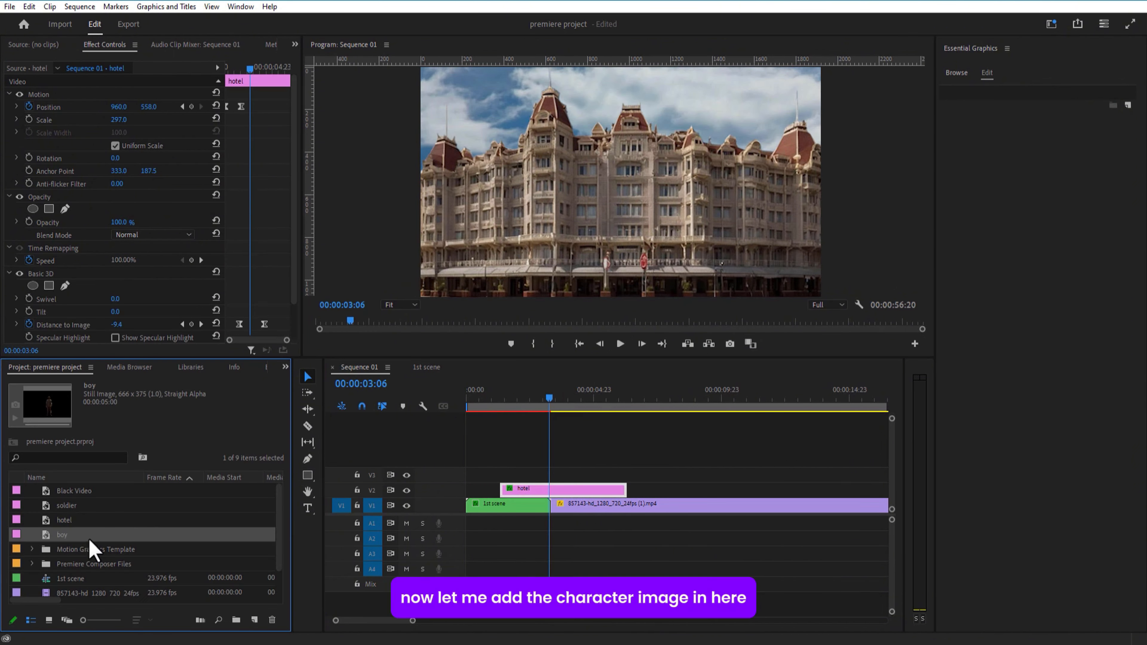
Place the boy image on V3 at 00:00:03:06, with Scale 499 and Position 1546, 944.
drag(89, 538, 554, 475)
click(621, 477)
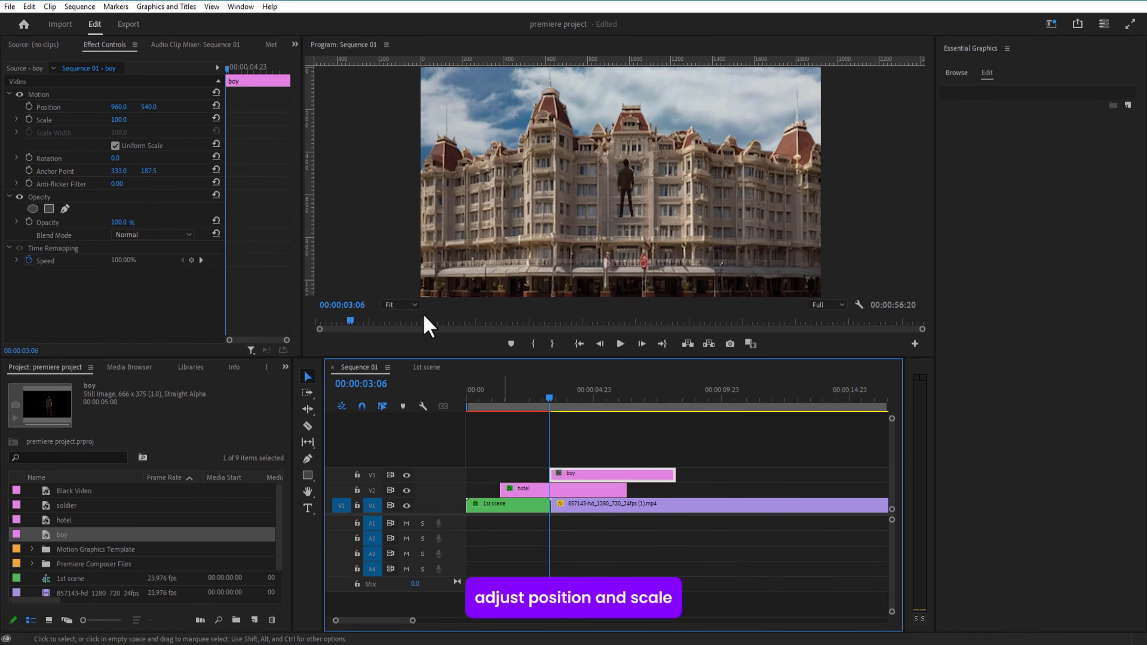
drag(119, 120, 178, 120)
drag(119, 107, 253, 399)
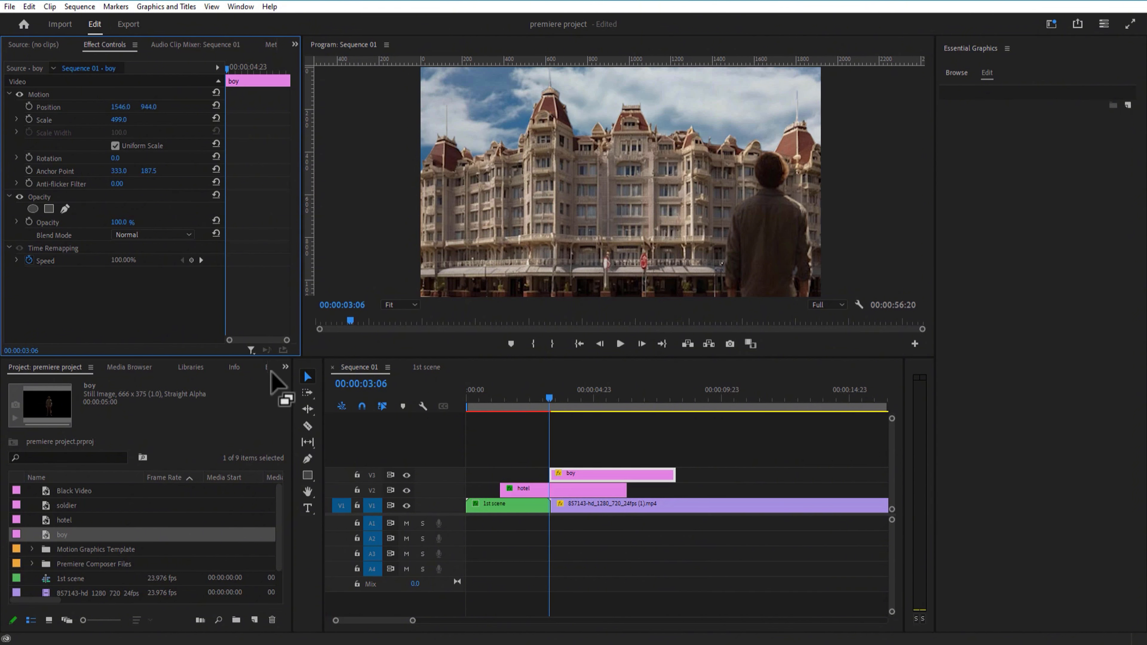
Apply the Basic 3D effect to the boy clip on V3.
click(248, 409)
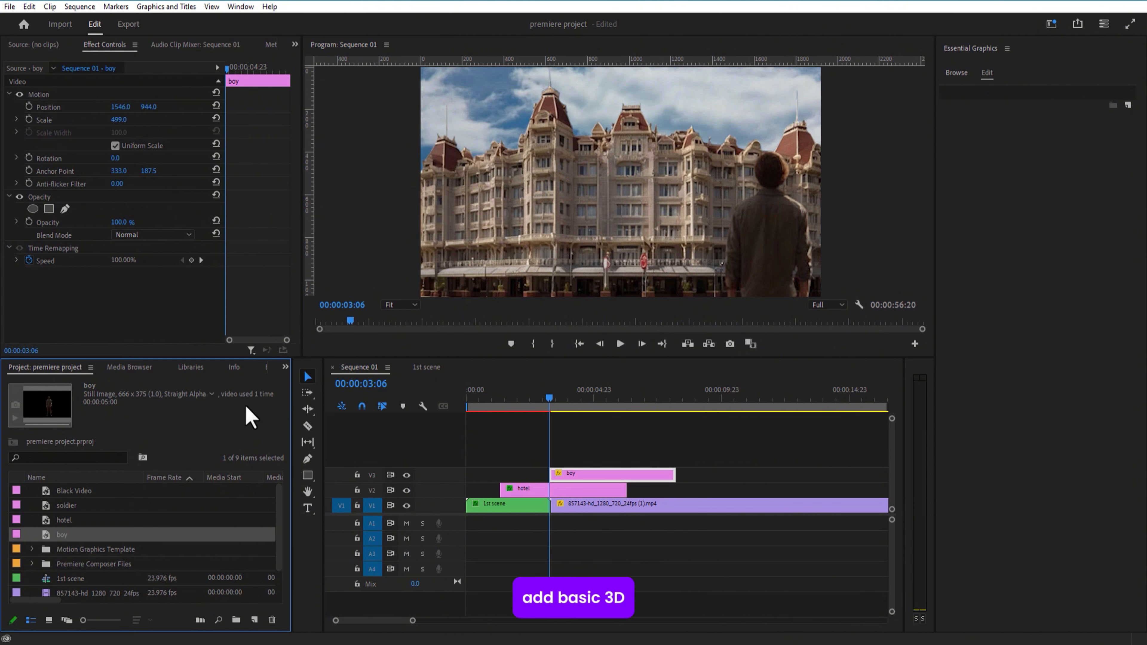
click(265, 367)
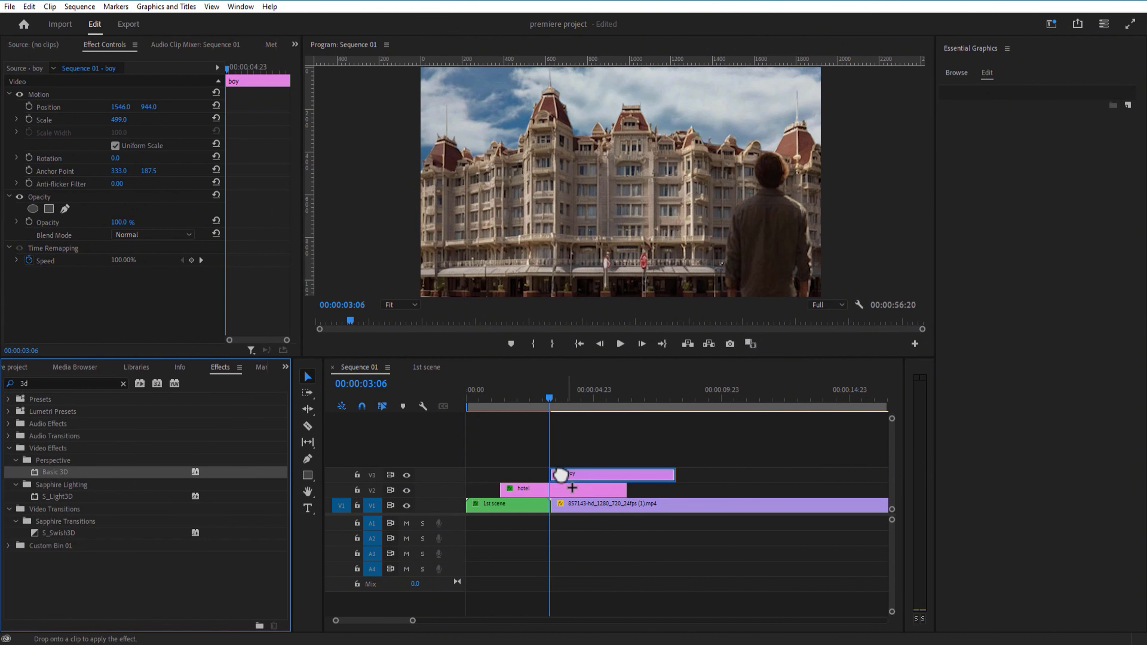
drag(560, 474, 561, 475)
scroll(291, 266, down, 3)
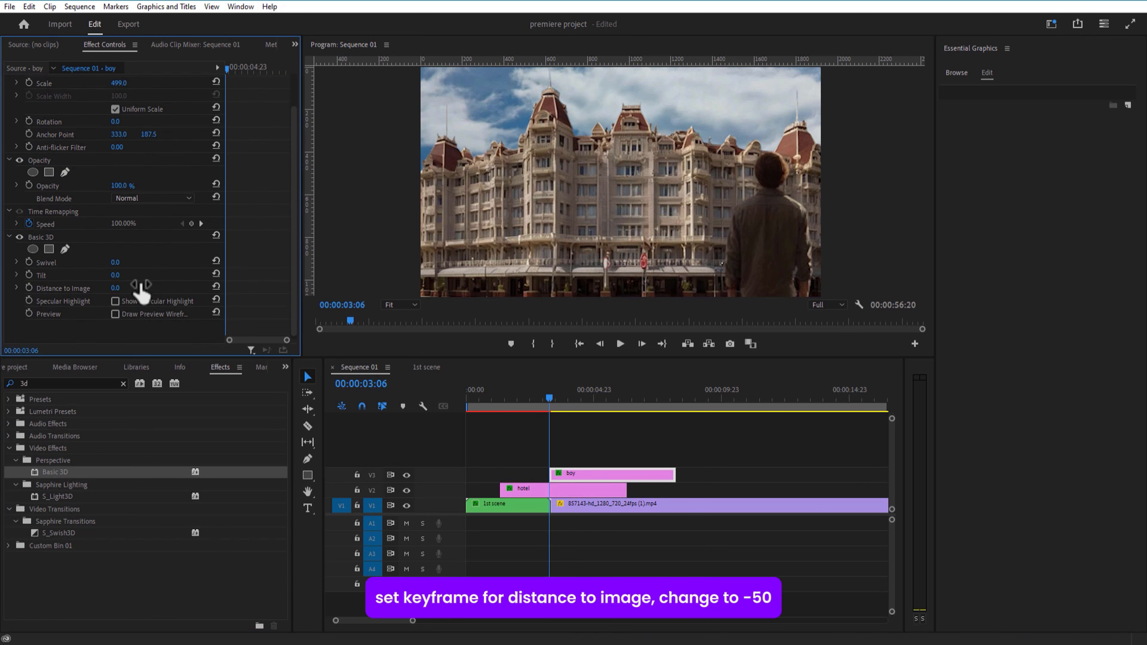
Keyframe the boy clip's Distance to Image from -50 at 00:00:03:06 to -15 at 00:00:04:10.
drag(141, 289, 45, 289)
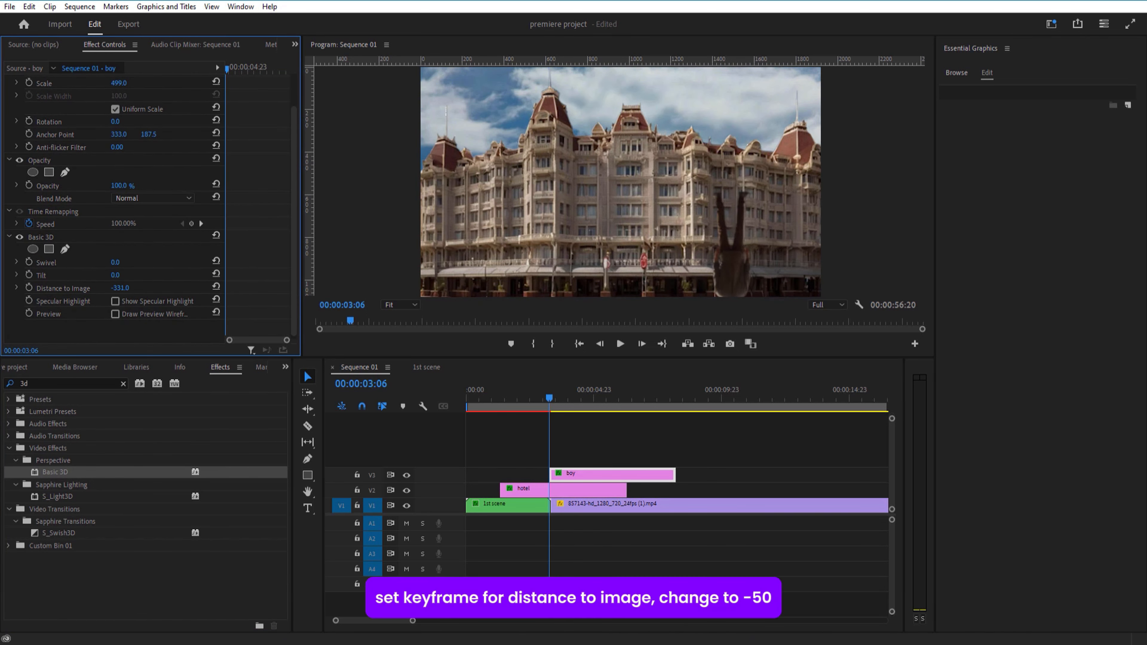
drag(120, 288, 246, 288)
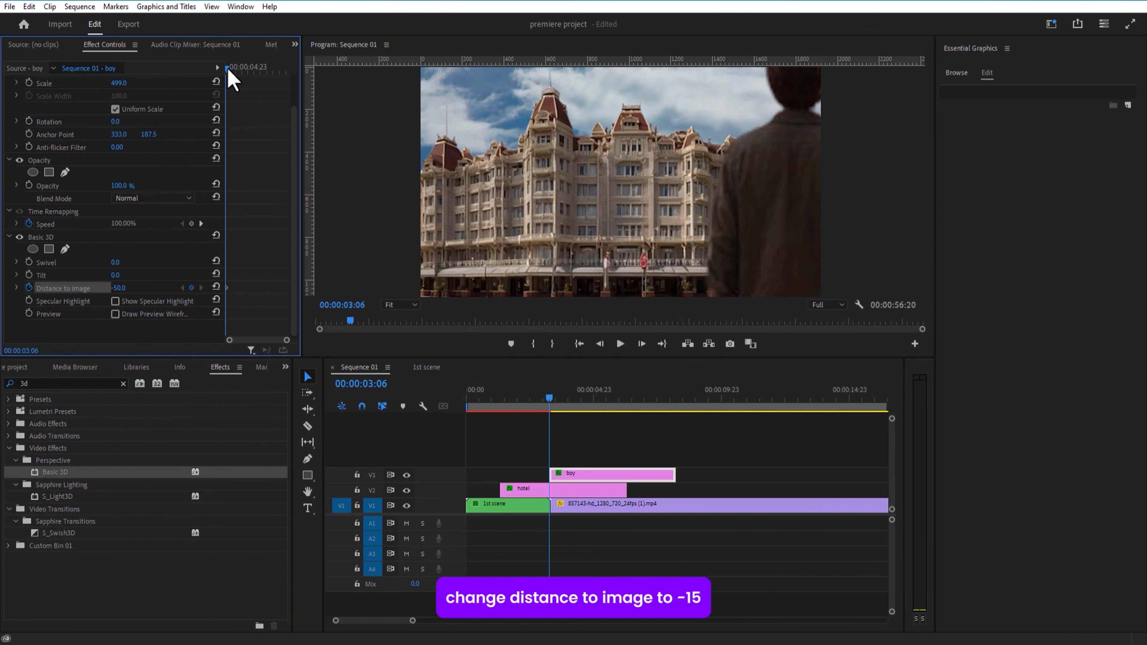
drag(229, 75, 242, 80)
drag(119, 288, 136, 288)
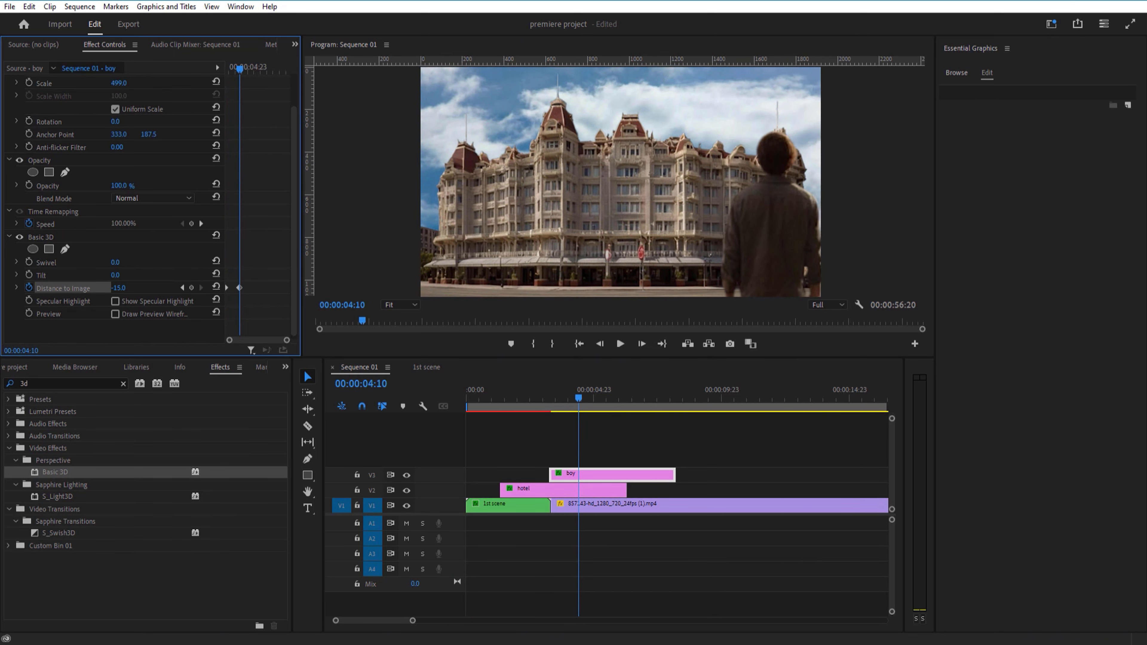
Keyframe the boy clip's Position from 2146, 944 at 00:00:02:18 to 1301, 944 at 00:00:04:09.
drag(250, 76, 224, 75)
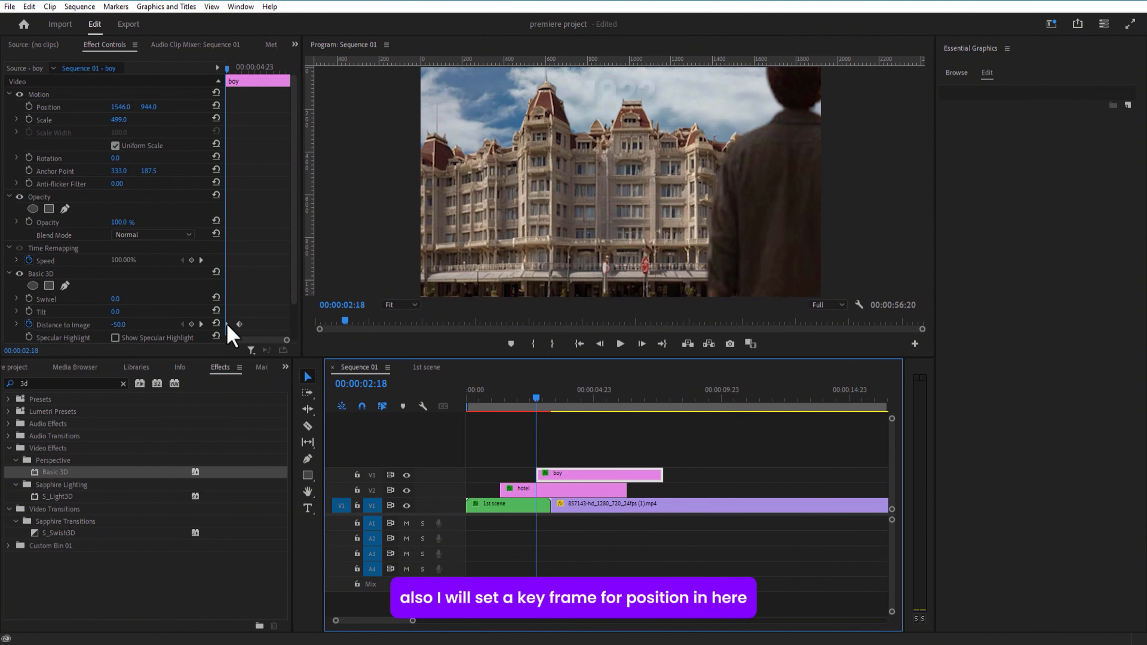
click(41, 107)
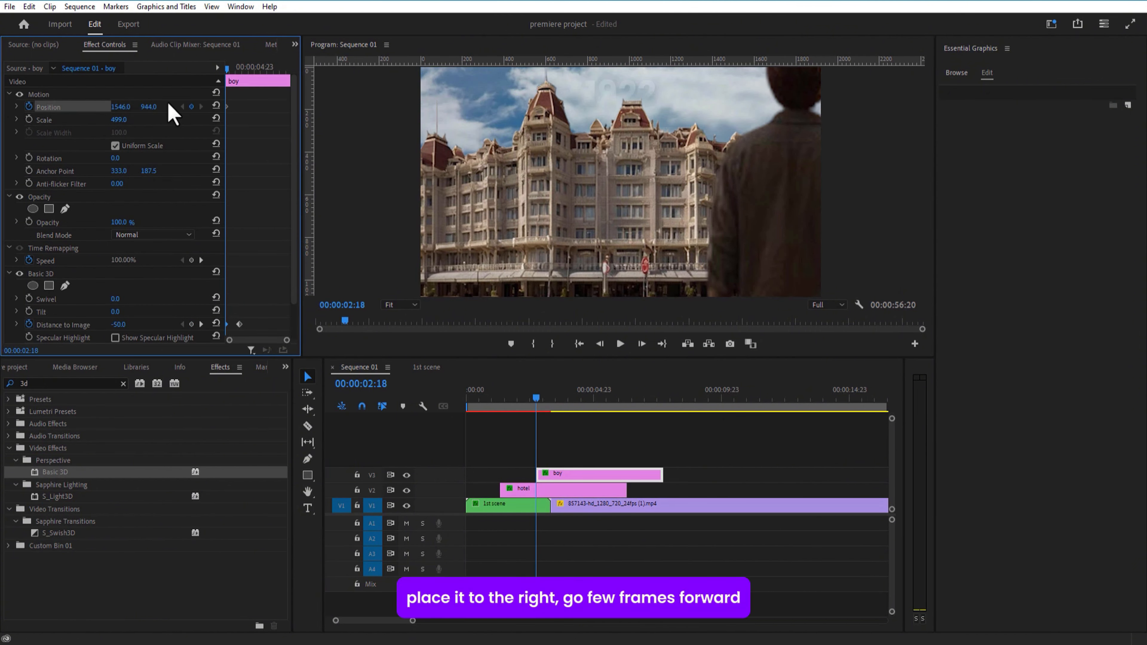
drag(121, 107, 372, 107)
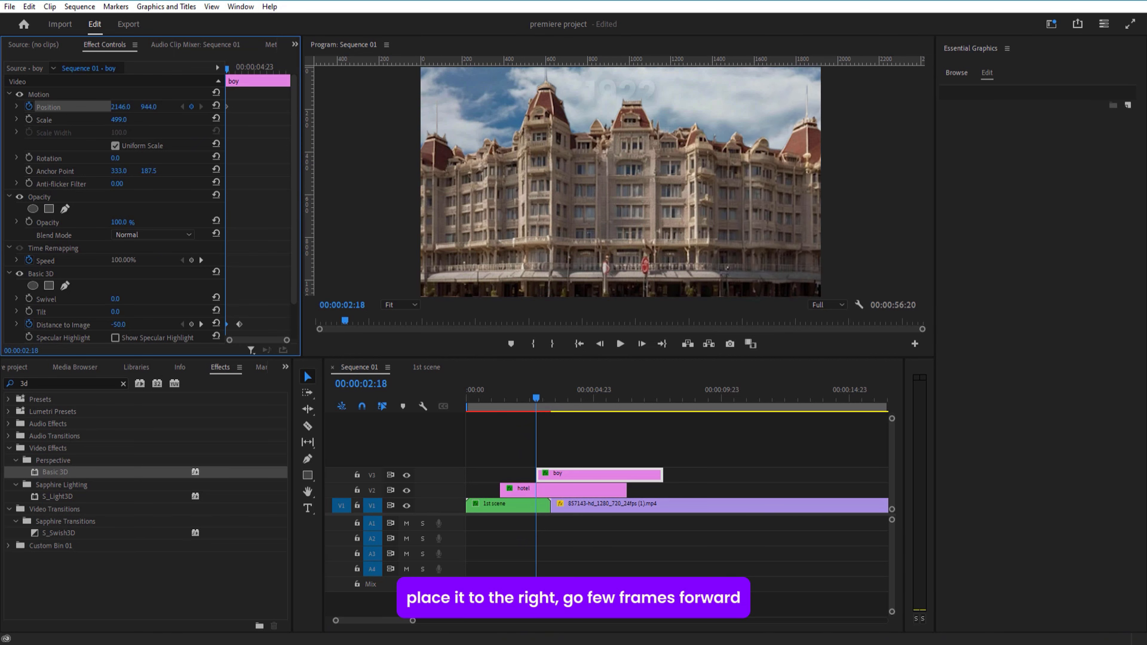
drag(228, 72, 249, 85)
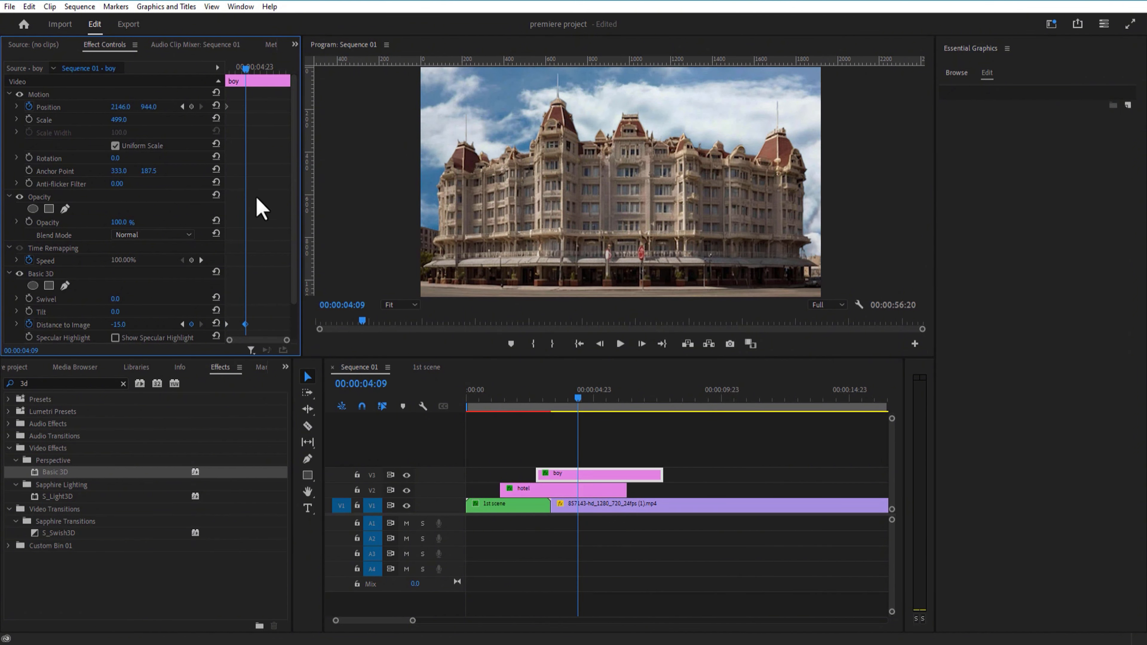
drag(121, 107, 52, 107)
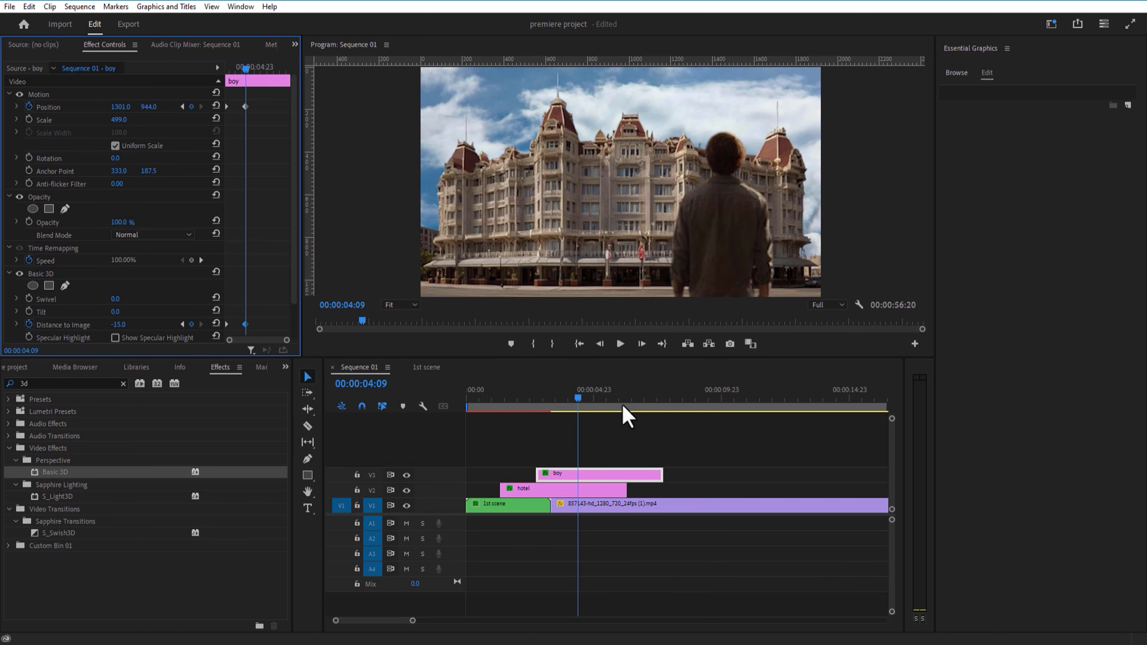
Play the sequence from 00:00:01:07 to check the boy's entrance in front of the hotel.
drag(573, 409, 500, 409)
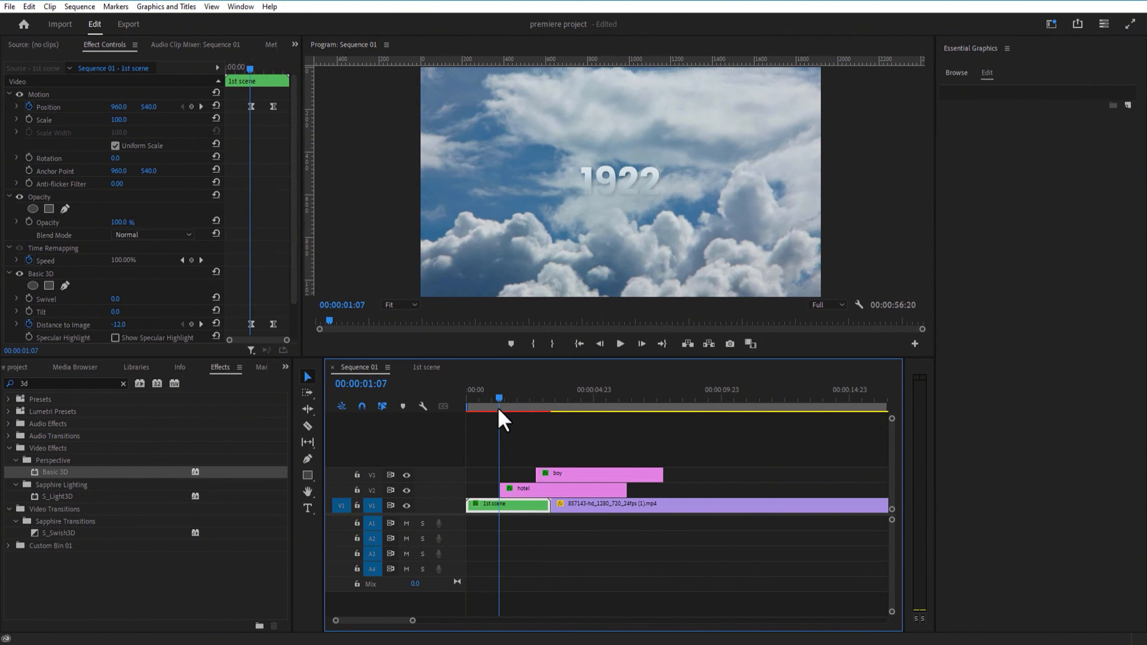
click(621, 346)
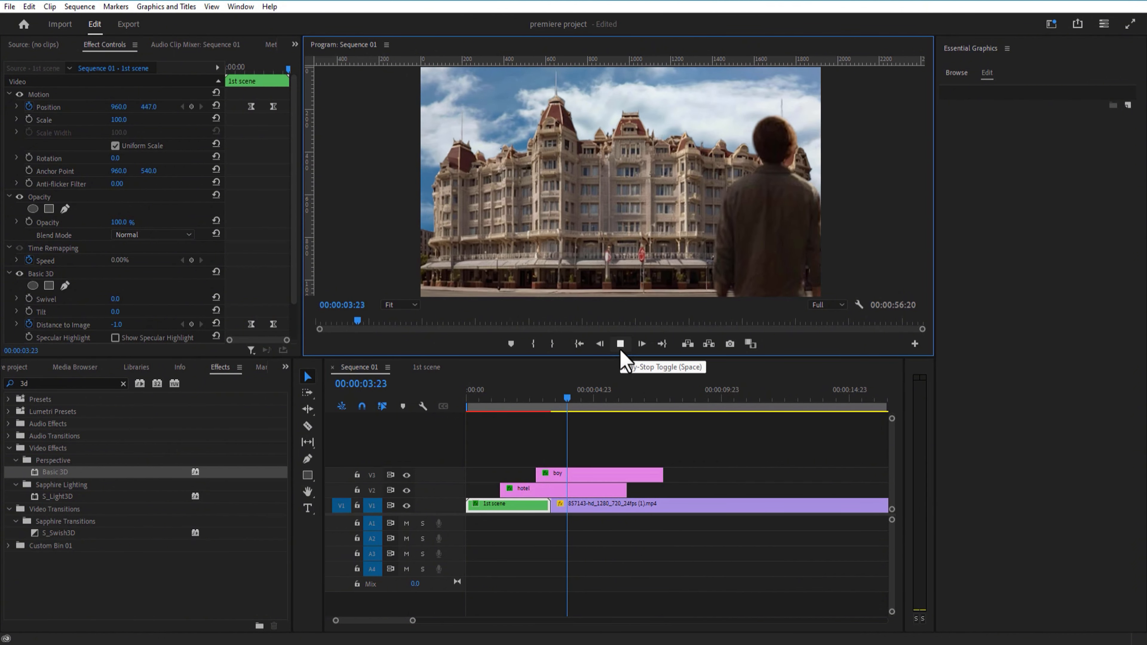
click(621, 351)
Ease the boy clip's Distance to Image and Position keyframes, and preview the motion from the hotel clip's start.
drag(592, 403, 572, 420)
click(583, 479)
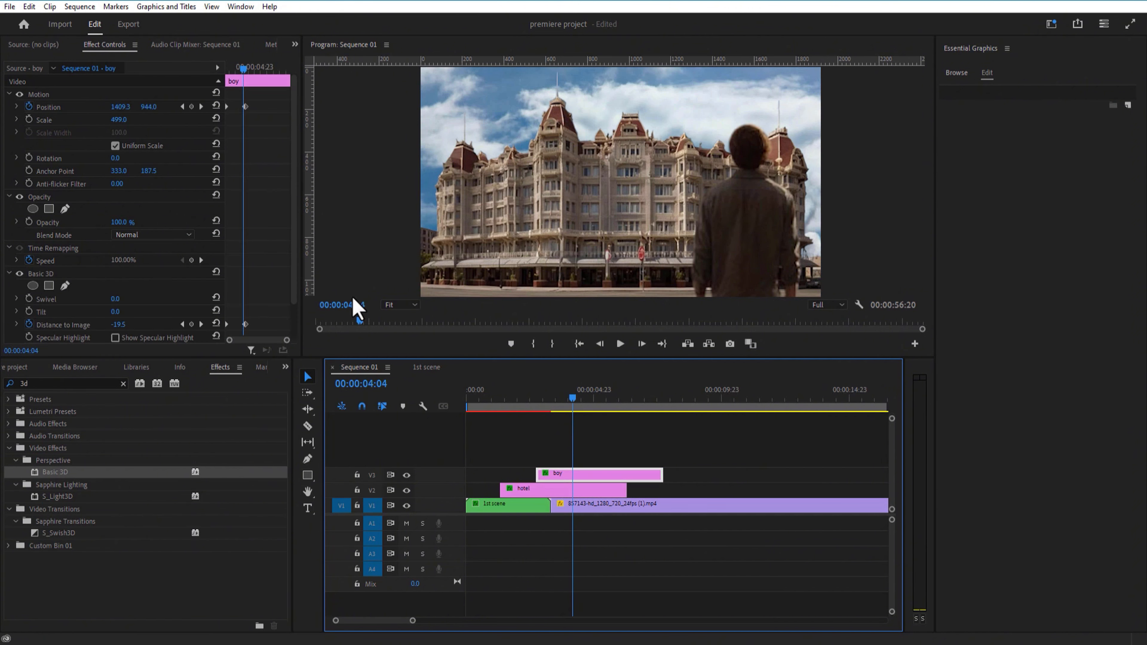
drag(256, 320, 240, 330)
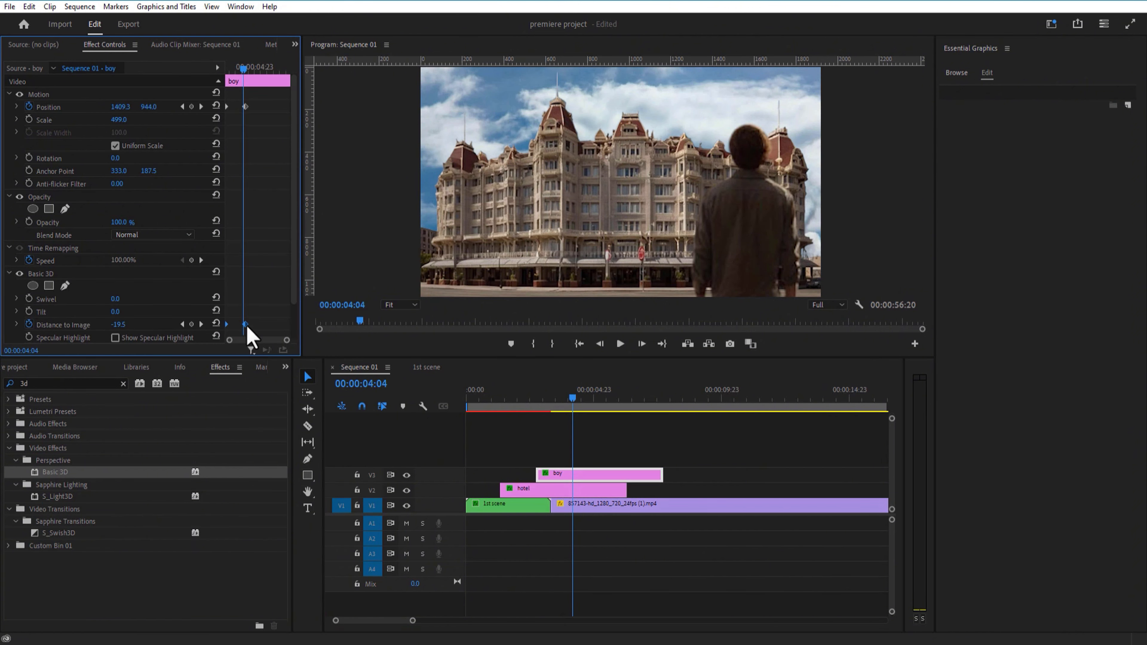
right_click(246, 324)
click(312, 501)
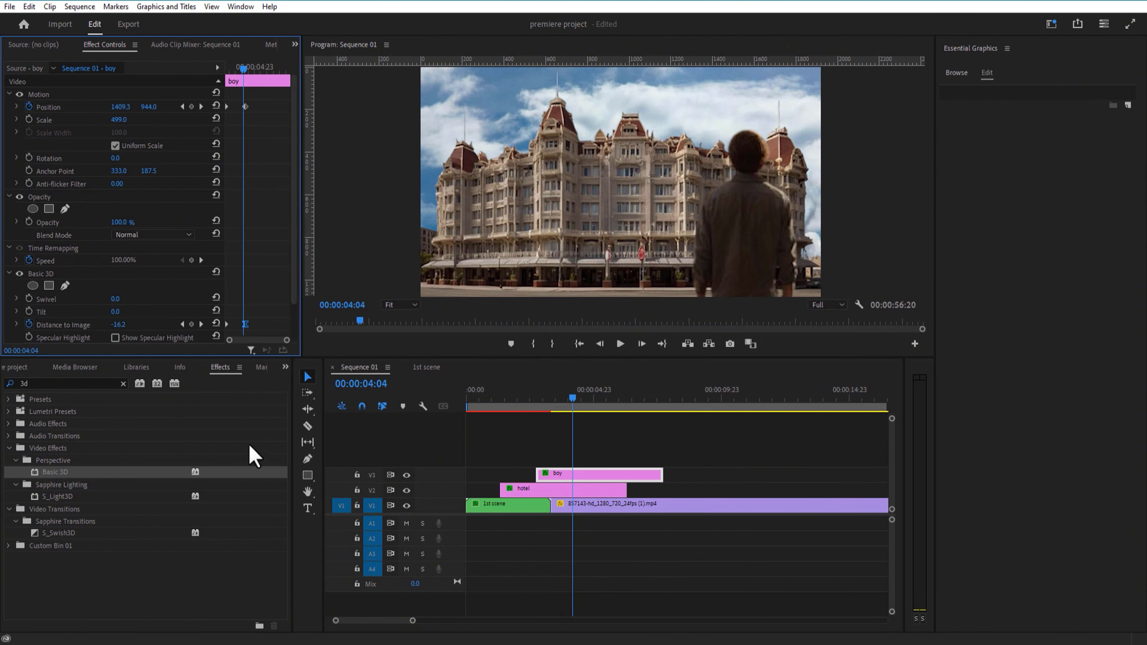
right_click(226, 325)
click(277, 504)
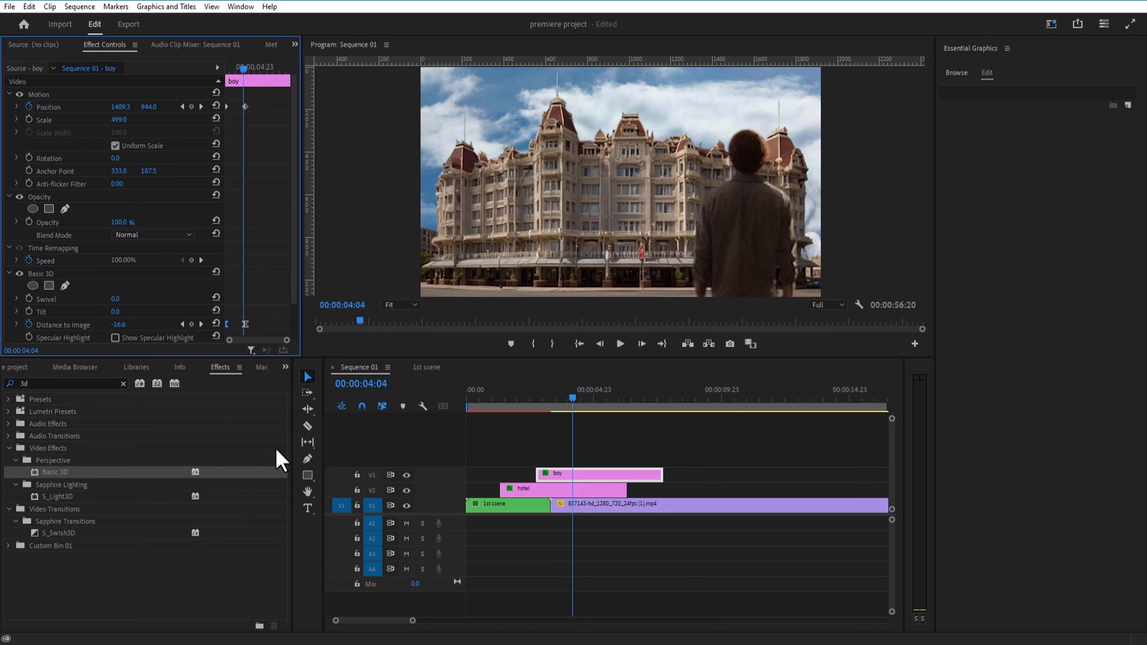
right_click(226, 102)
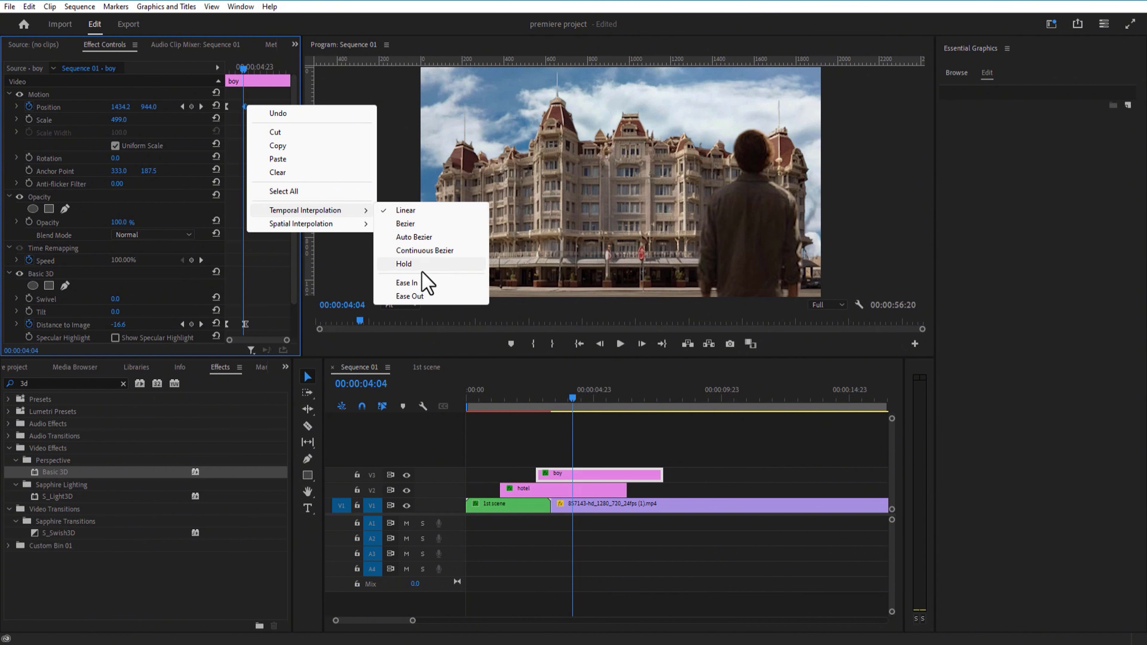
click(418, 276)
drag(582, 420, 502, 414)
click(620, 344)
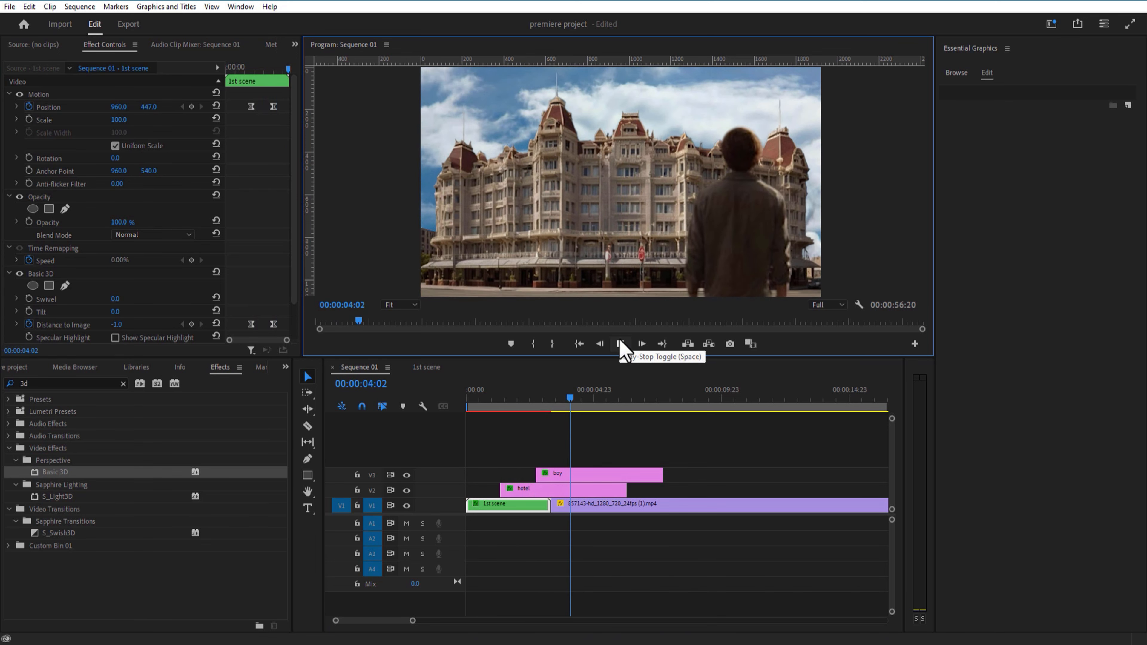
click(620, 344)
Find Gaussian Blur in the effects and apply it to the hotel clip on V2.
drag(607, 400, 579, 411)
click(67, 383)
text(gauss)
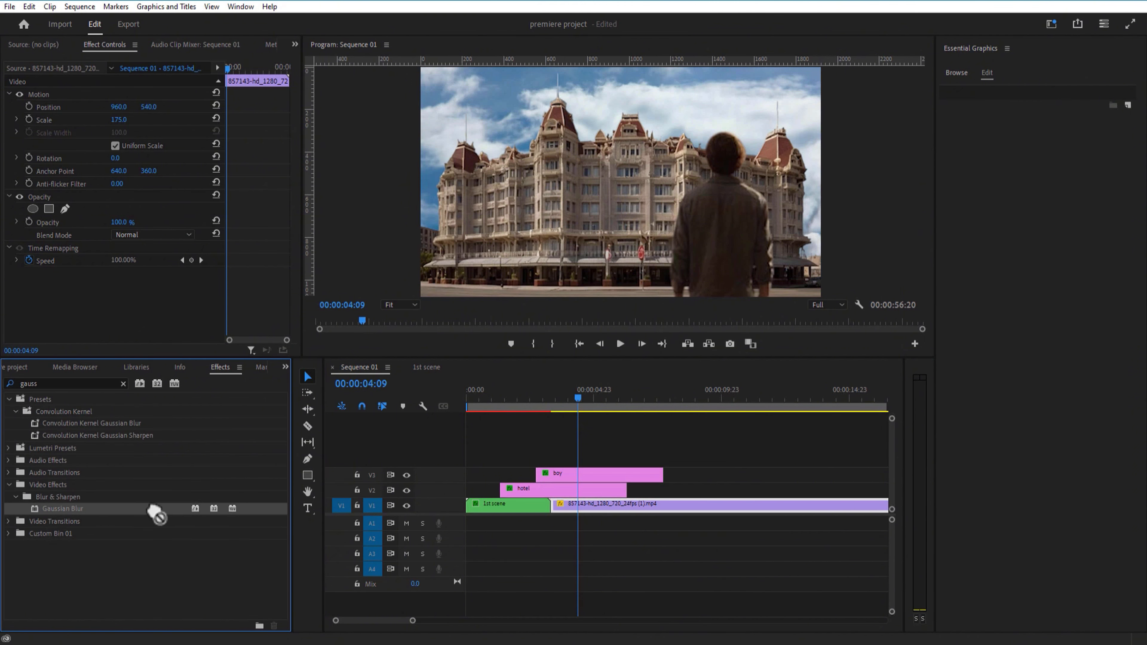
drag(156, 515, 608, 490)
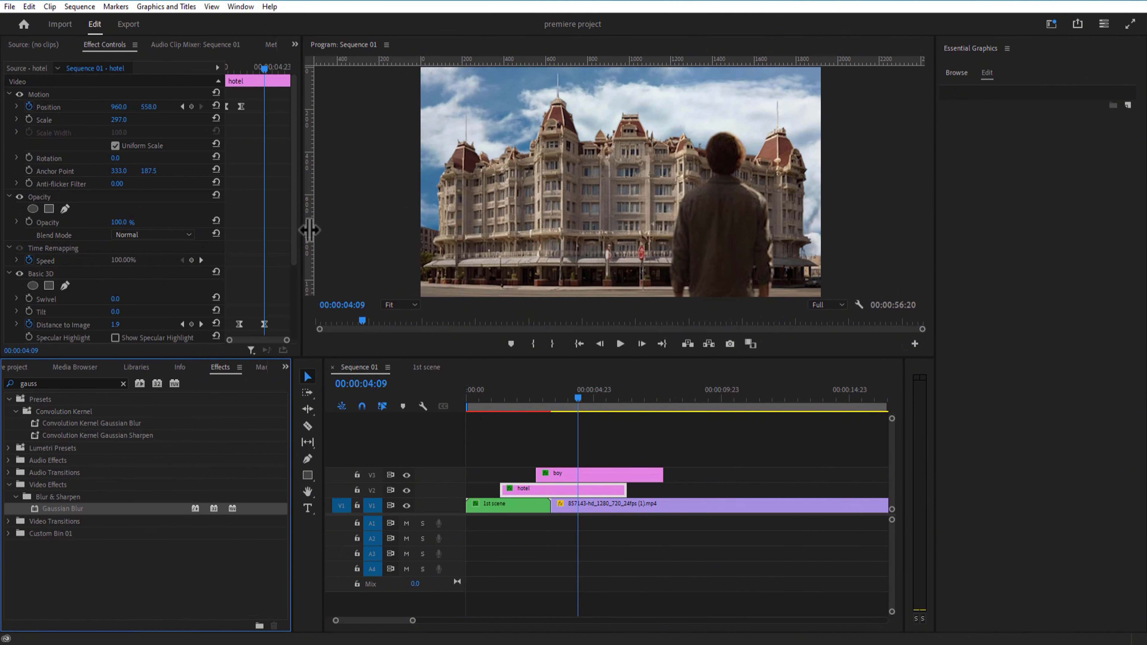
Keyframe the hotel clip's Blurriness from 0 at 00:00:04:09 to 8 at 00:00:04:23.
drag(295, 221, 302, 316)
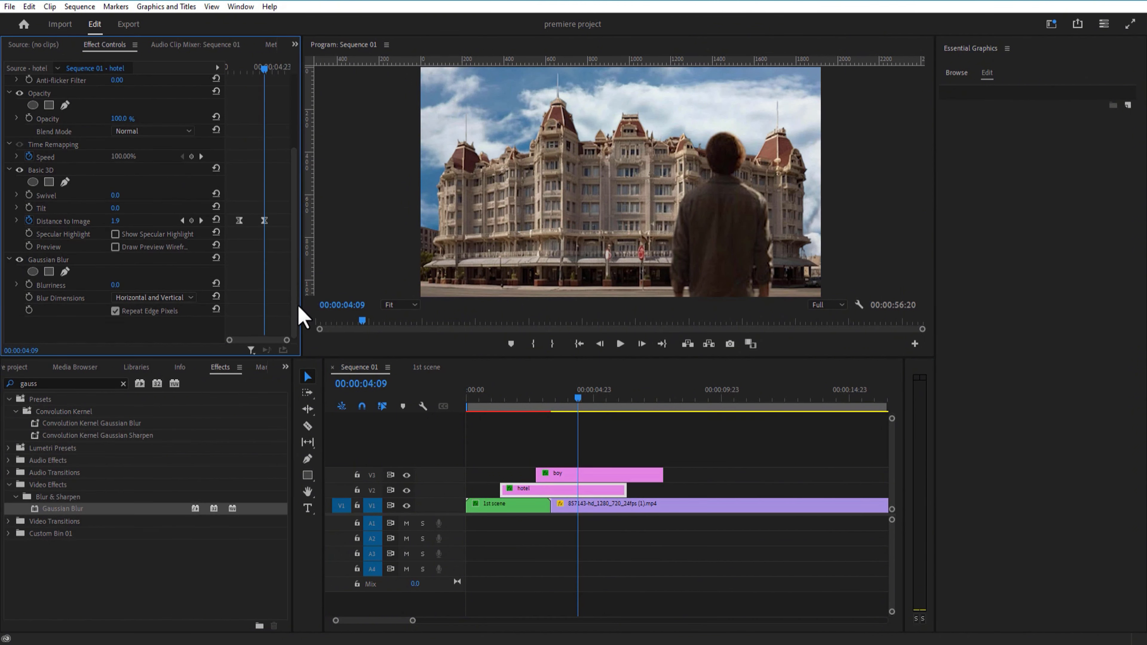
click(29, 284)
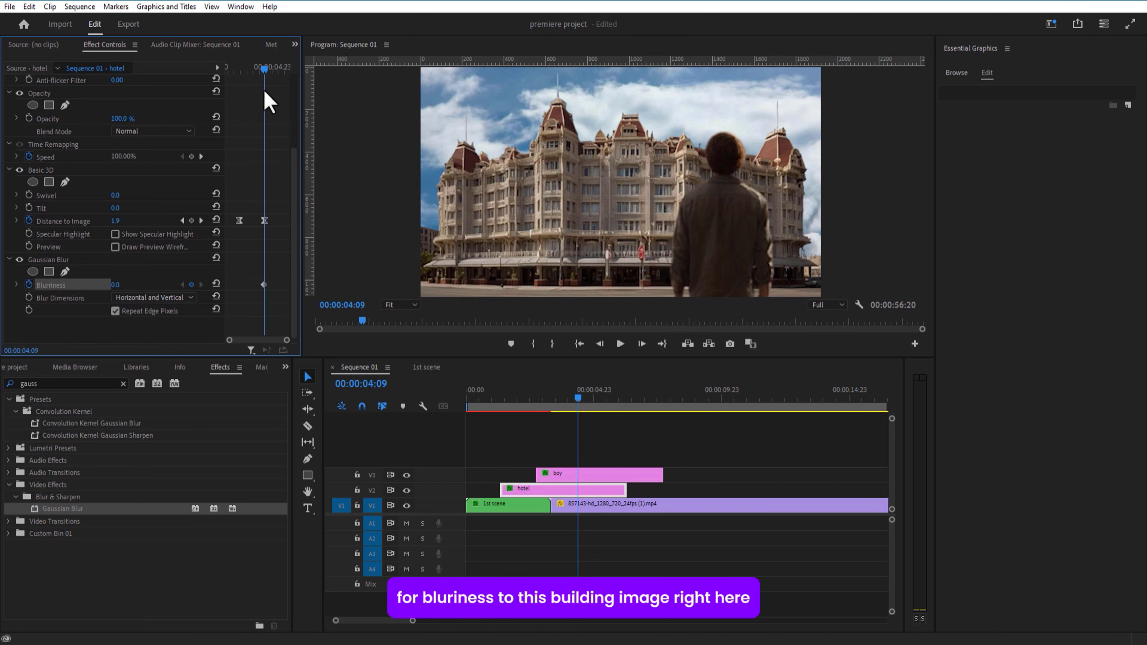
drag(264, 71, 272, 84)
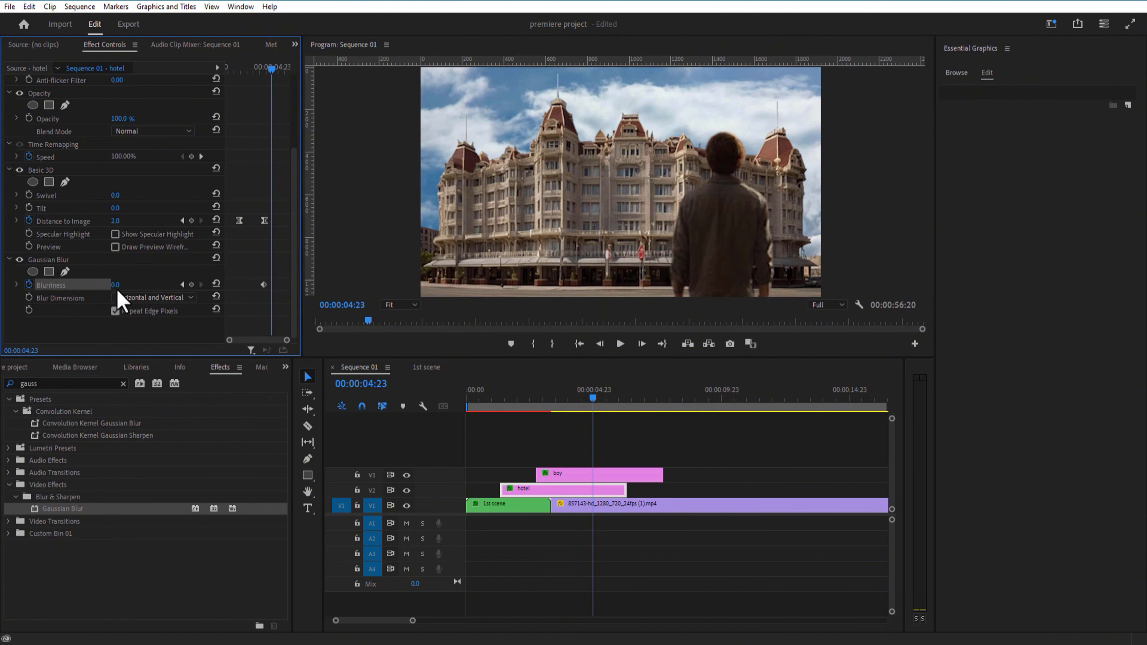
key(Return)
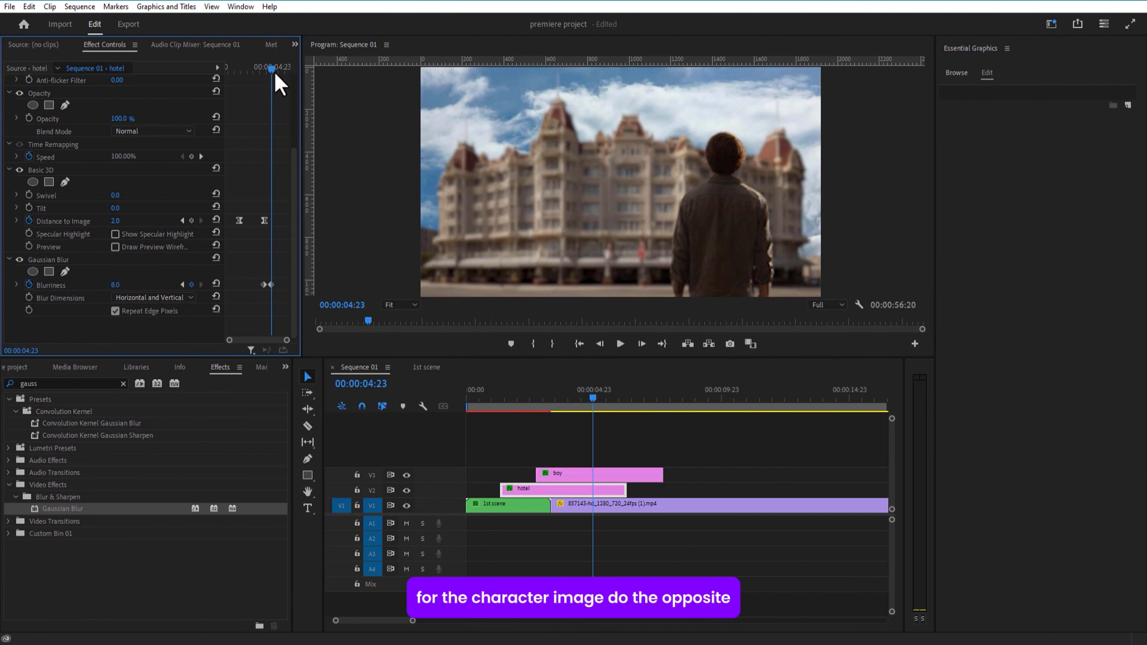
Go back to 00:00:04:08 and apply Gaussian Blur to the boy clip on V3.
drag(277, 82, 263, 82)
click(593, 475)
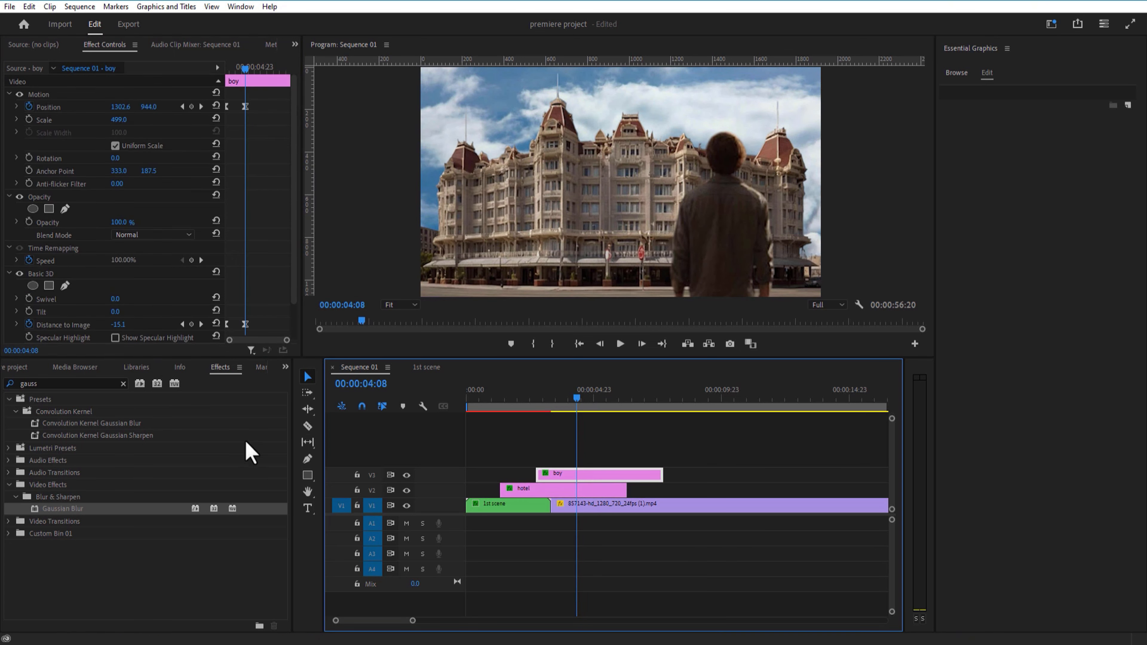
drag(82, 513, 566, 454)
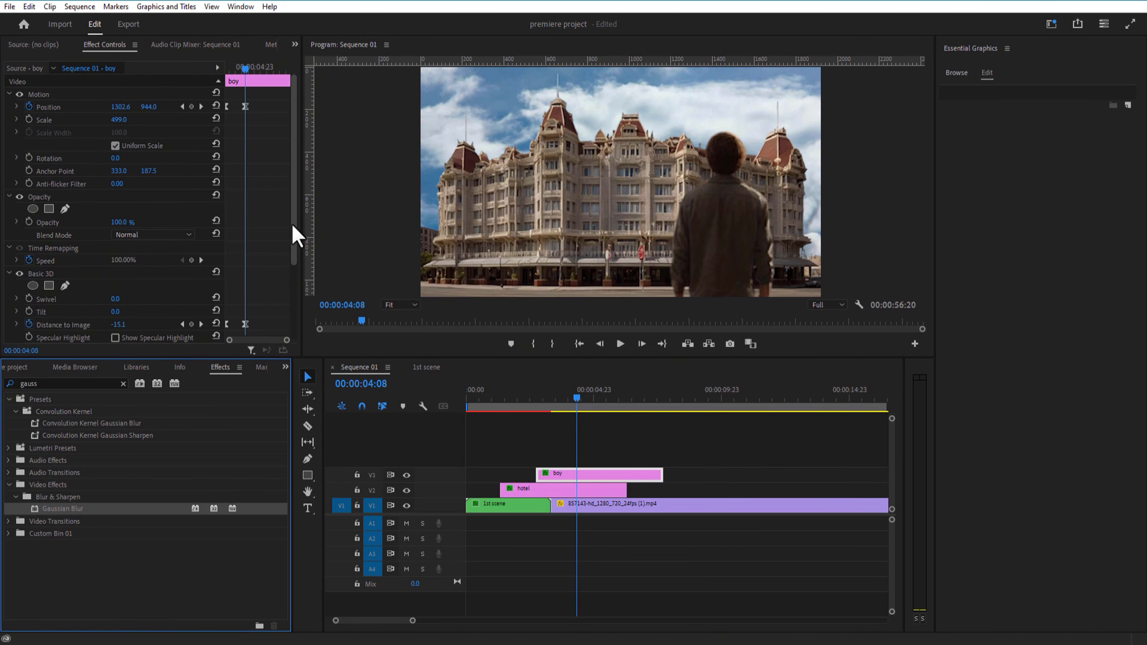
Keyframe the boy clip's Blurriness from 8 at 00:00:04:08 to 0 a few frames ahead, and play the focus shift.
drag(295, 238, 294, 337)
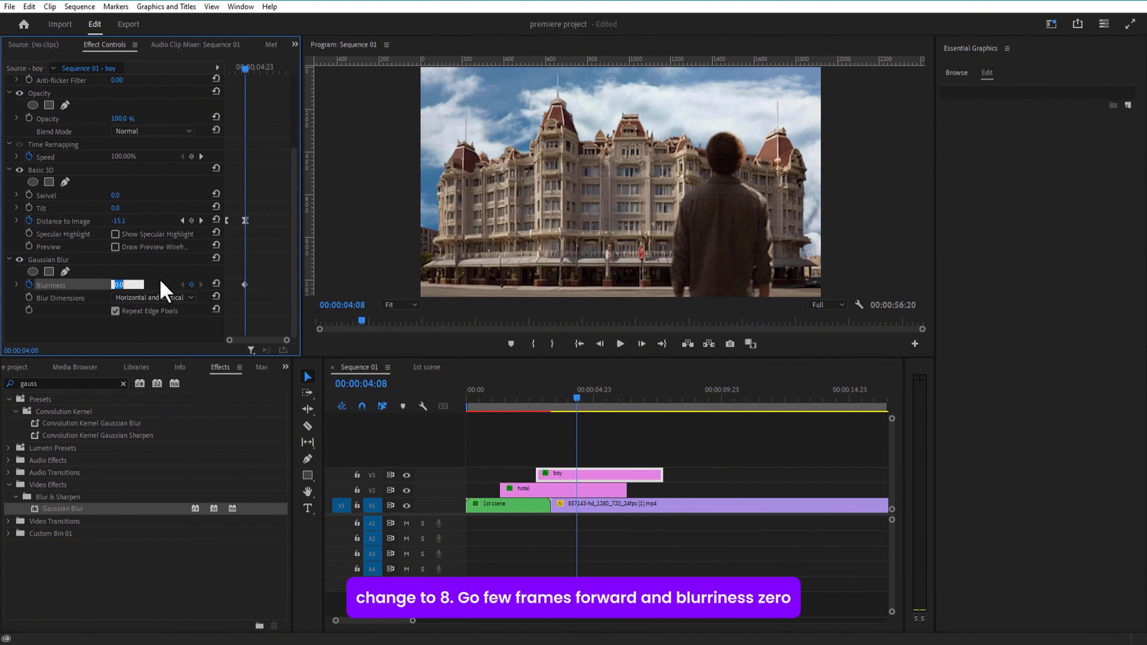
text(8)
key(Return)
mouse_move(246, 70)
mouse_down()
mouse_move(256, 71)
mouse_move(242, 75)
mouse_up()
key(Return)
click(620, 345)
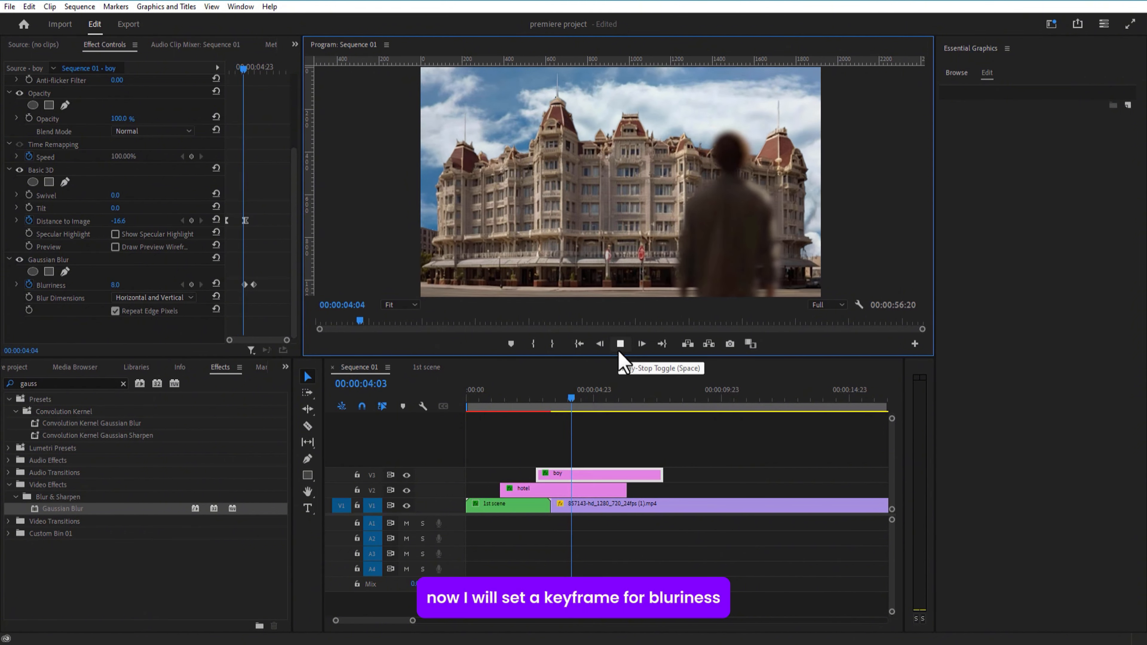
click(620, 350)
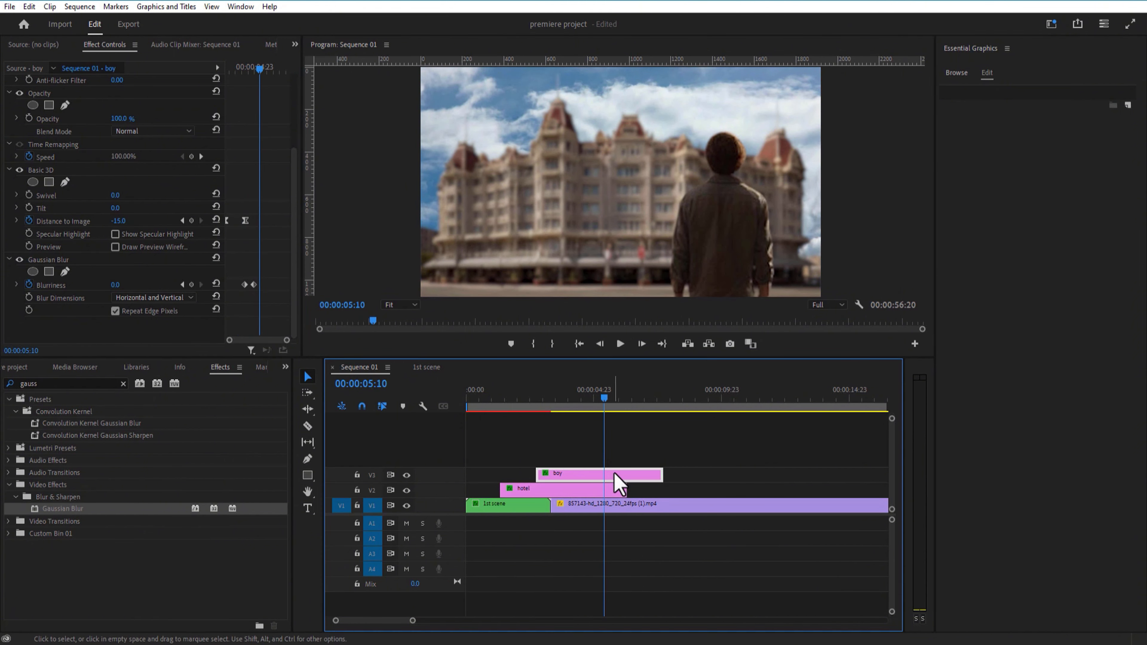
Hold the hotel clip's Blurriness at 8 with another keyframe, and bring it to 0 at 00:00:06:03.
click(617, 490)
drag(291, 248, 274, 339)
click(191, 284)
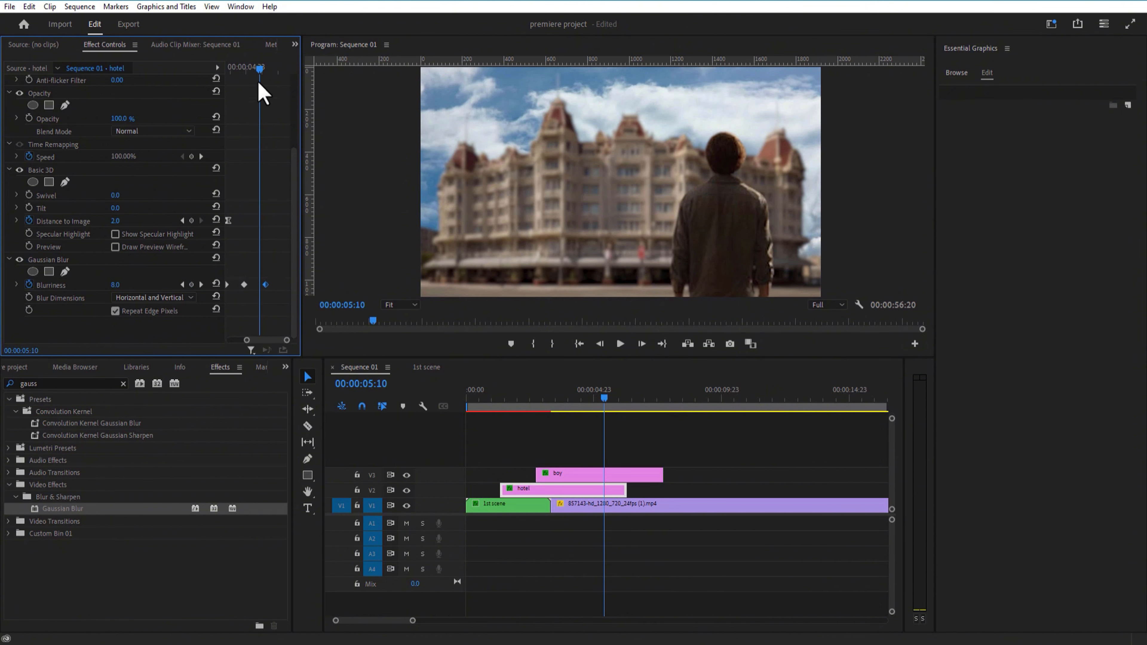
drag(260, 85, 282, 87)
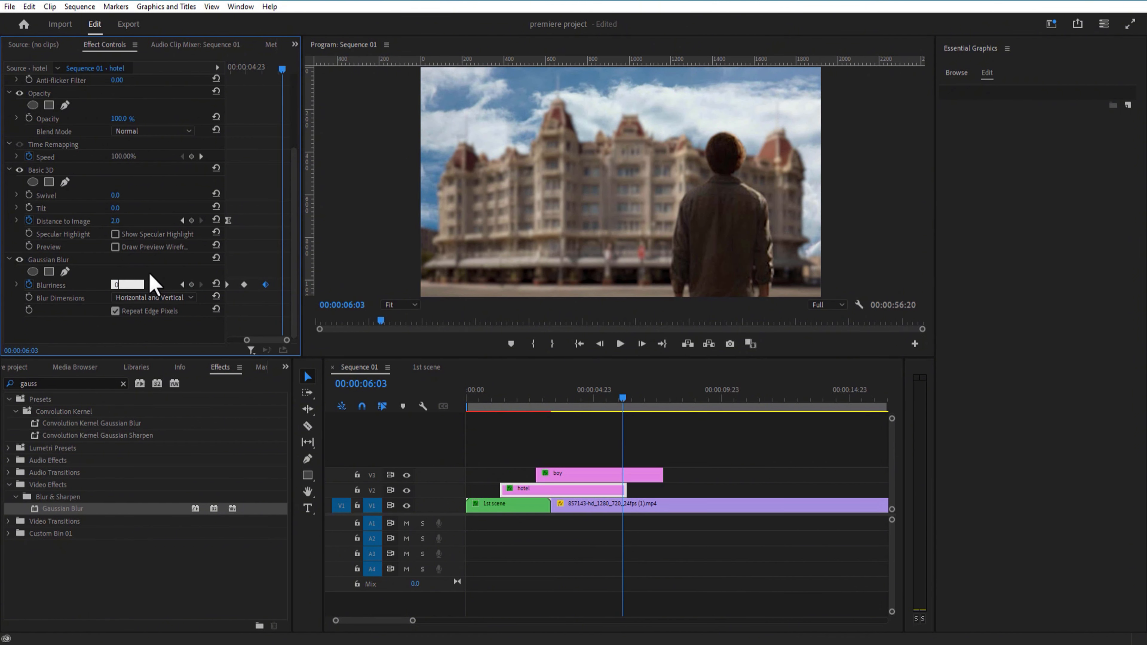
key(Return)
Play the hotel's return to focus, and extend the hotel and boy clips on V2 and V3.
drag(287, 85, 243, 84)
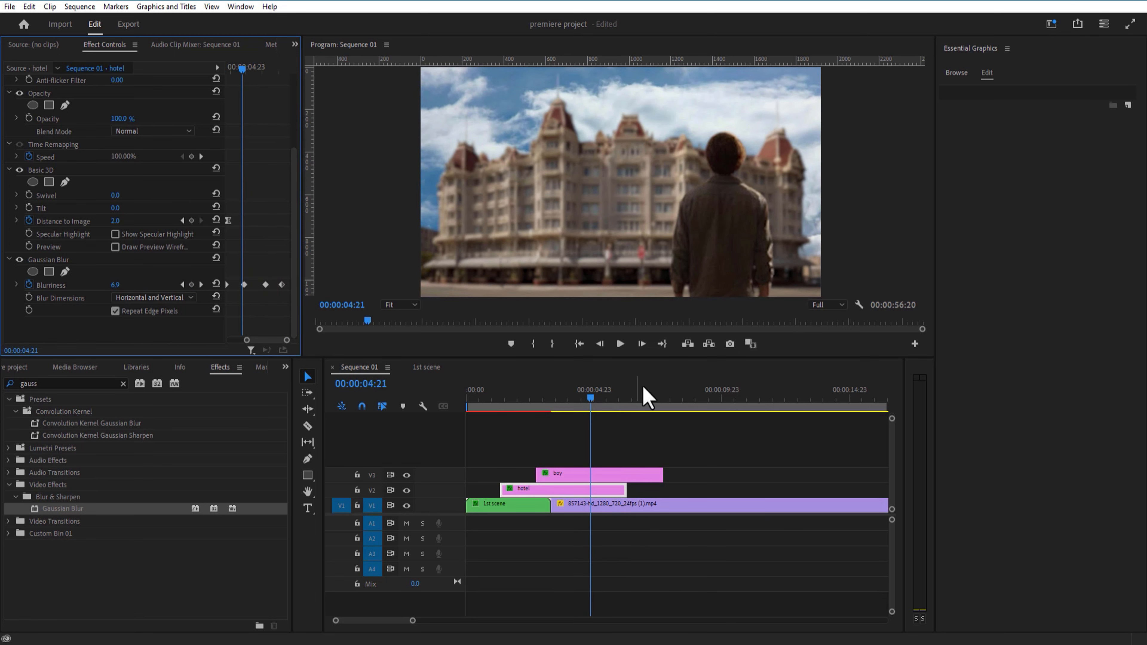
click(620, 344)
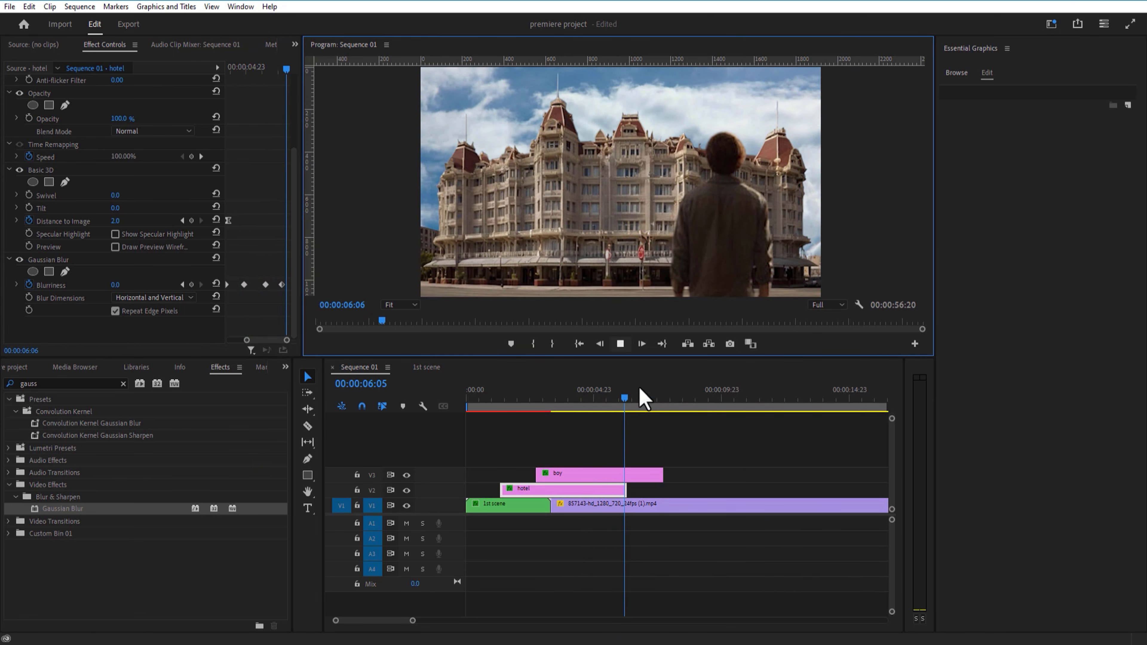
key(space)
drag(624, 491, 709, 476)
Keyframe the hotel's Distance to Image from 2 at 00:00:05:12 to -15 at 00:00:06:19, and shift the end keyframe slightly forward in time.
drag(626, 398, 606, 418)
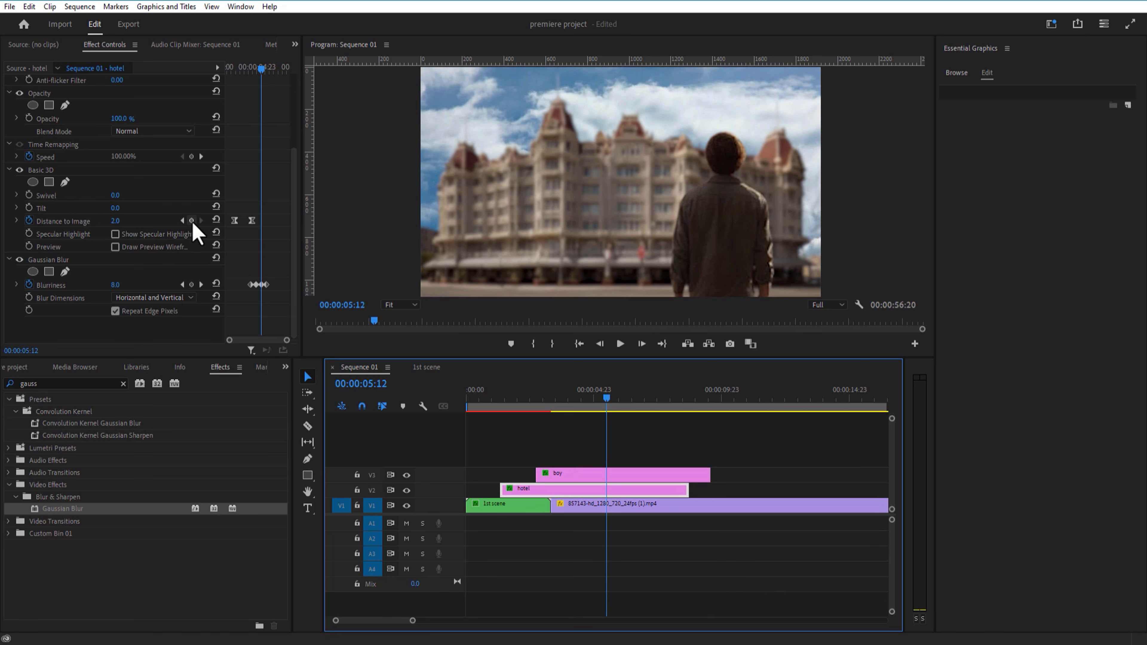
click(193, 221)
drag(267, 78, 274, 80)
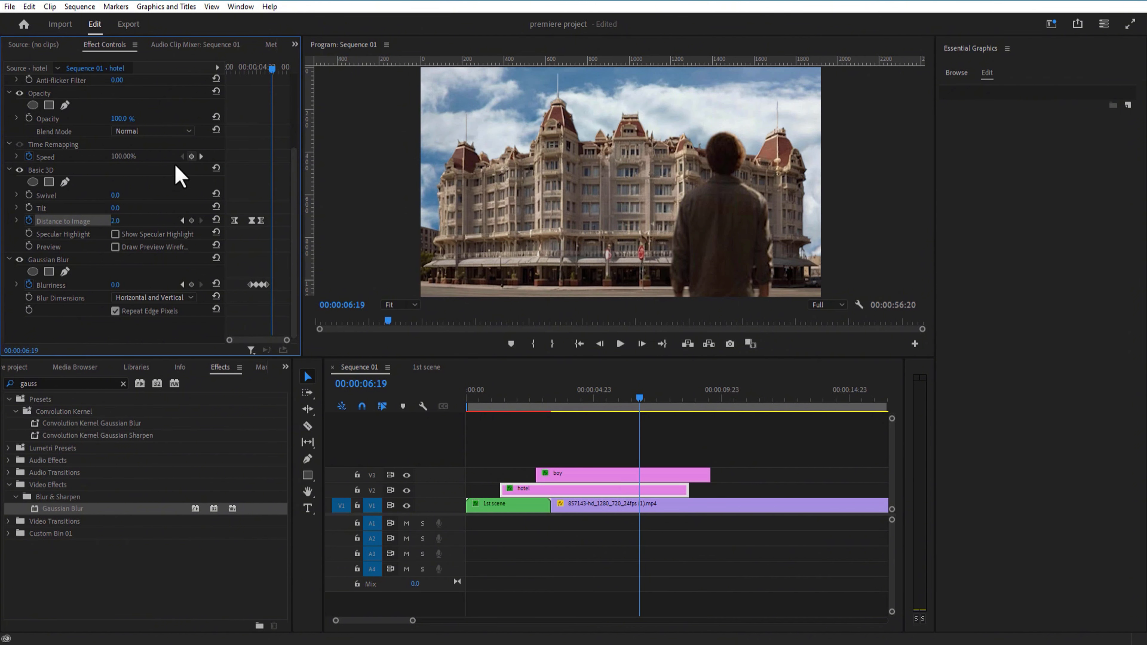
mouse_move(116, 221)
mouse_down()
mouse_move(98, 221)
mouse_move(115, 221)
mouse_up()
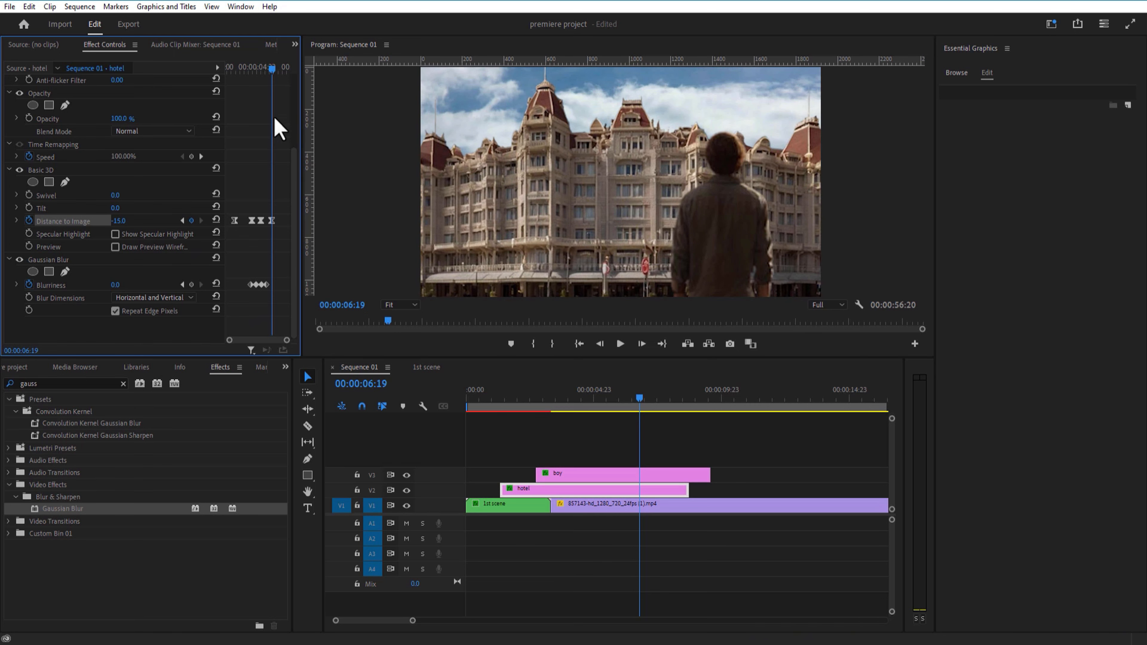
drag(271, 72, 272, 80)
Keyframe the boy clip's Distance to Image from -15 at 00:00:05:12 to -37 at 00:00:07:16.
click(263, 71)
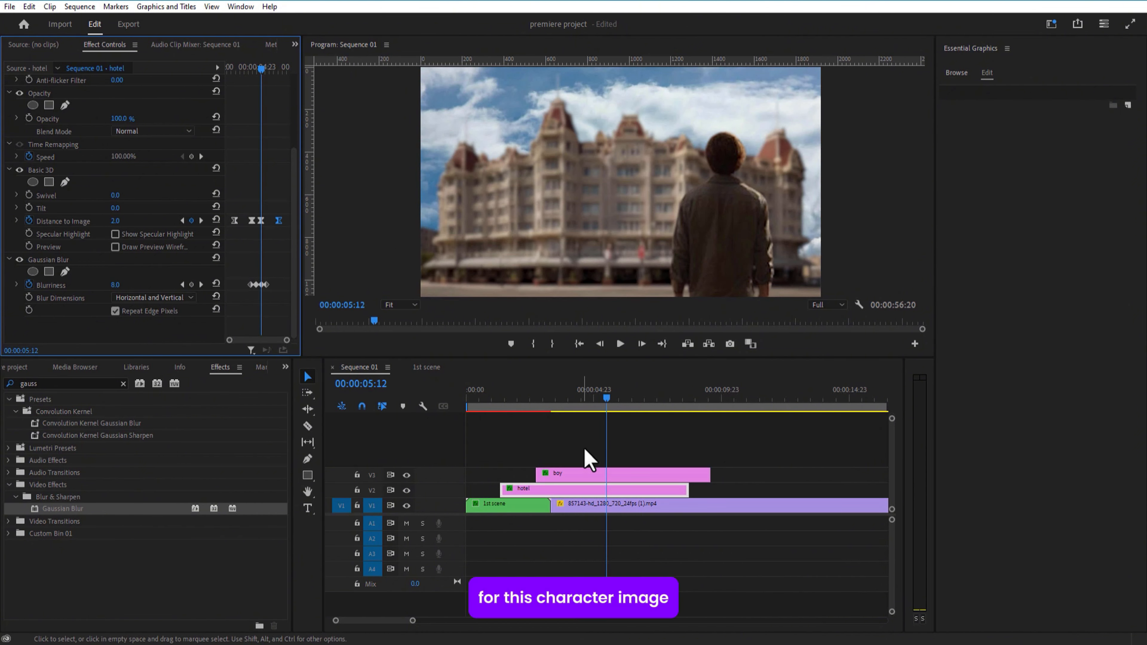
click(607, 473)
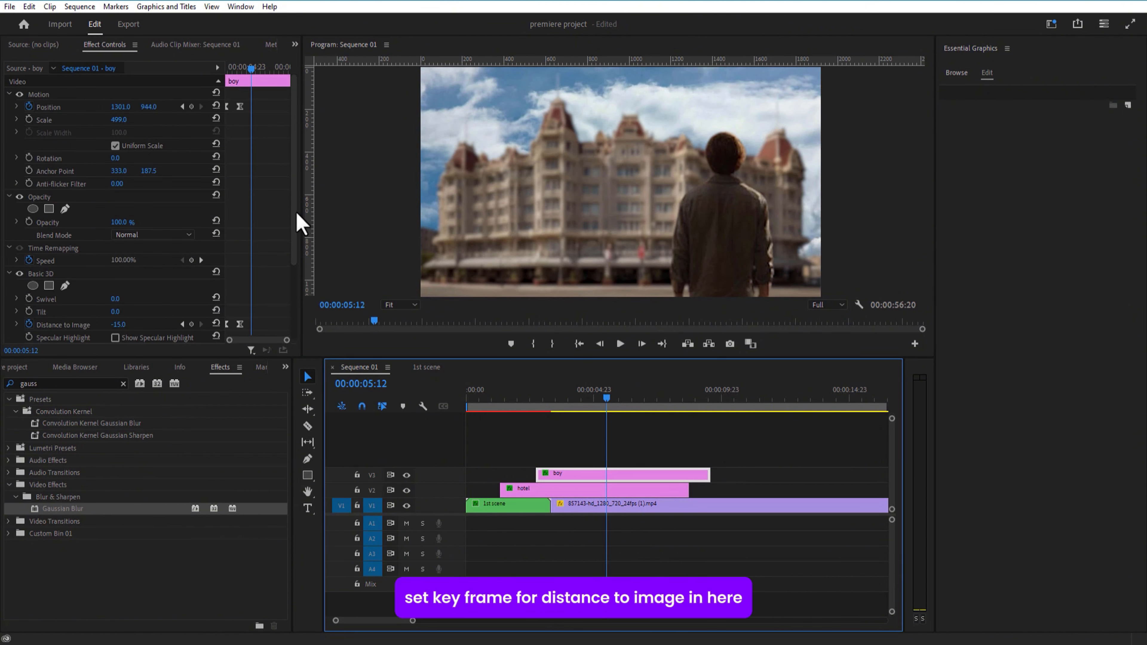
drag(294, 225, 293, 281)
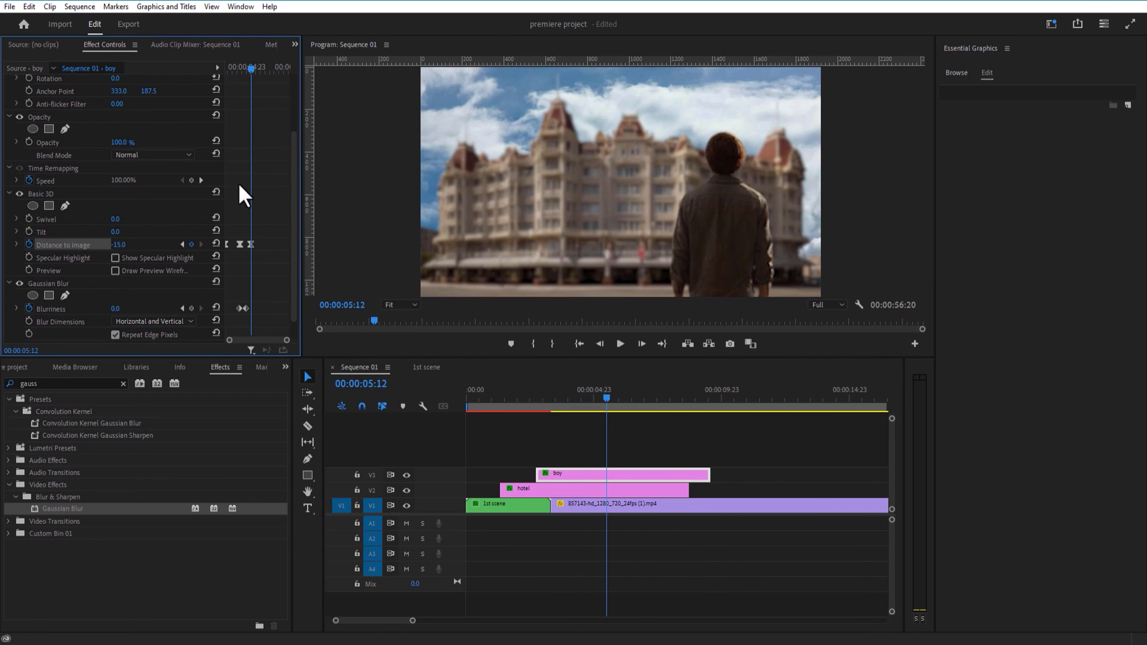
click(263, 68)
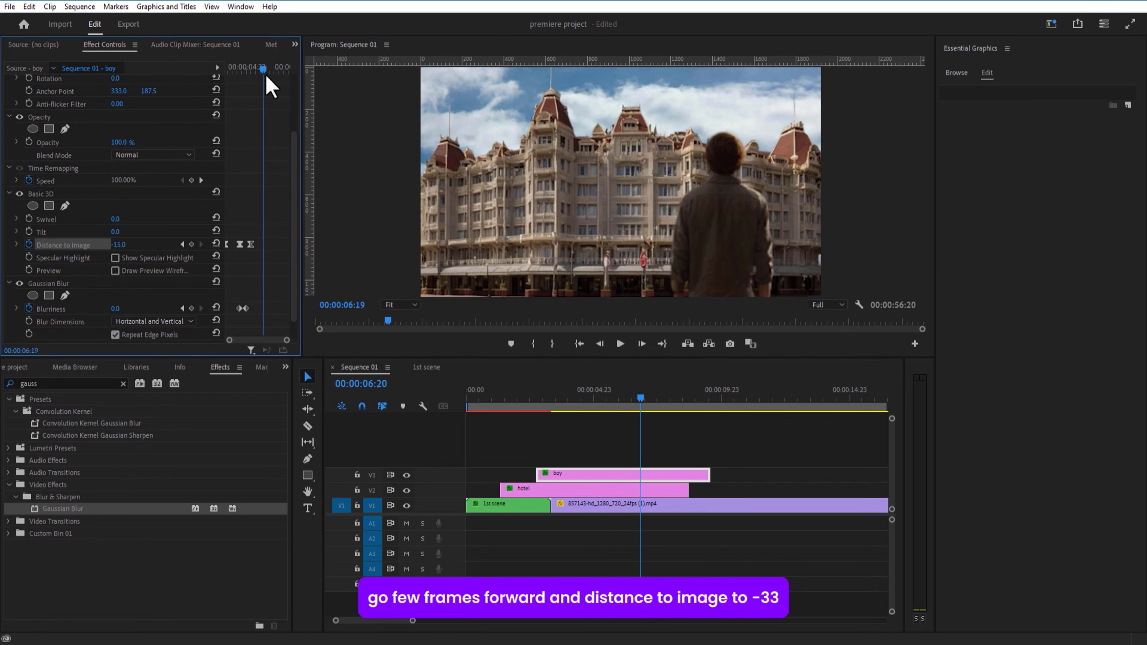
drag(266, 76, 273, 81)
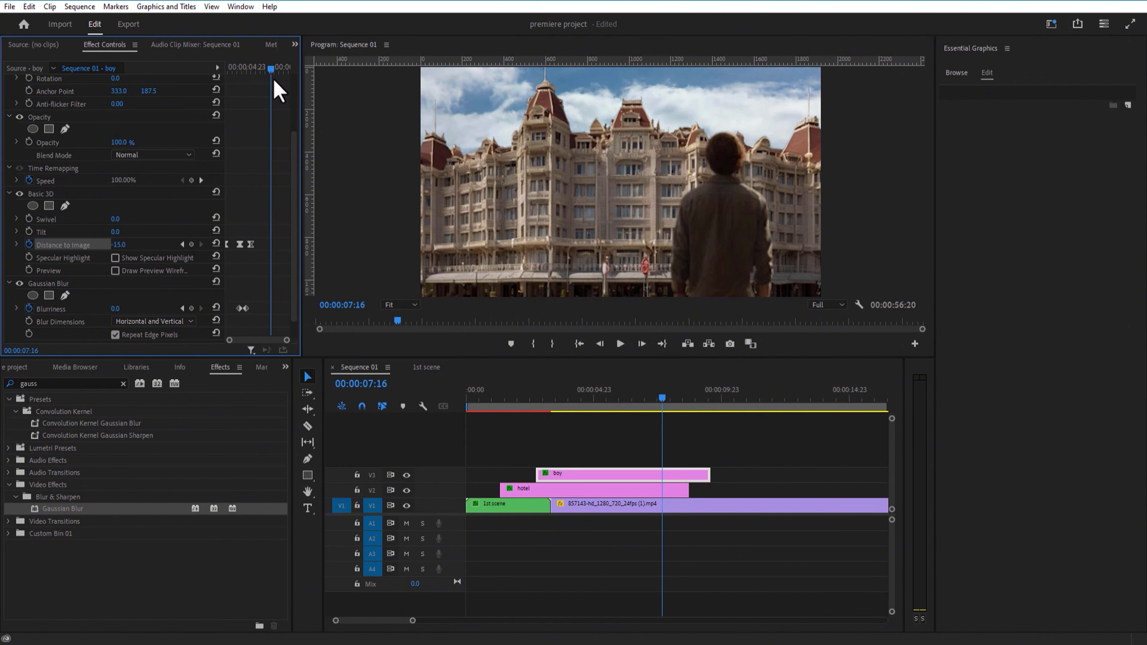
drag(118, 245, 111, 245)
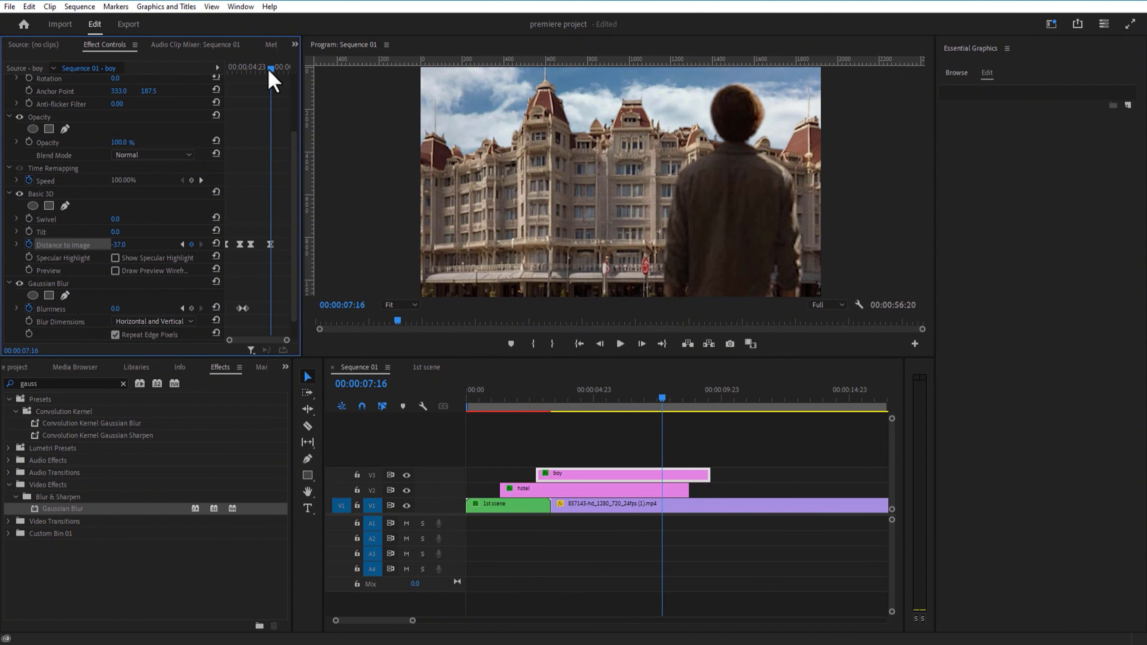
Keyframe the boy clip's Position from 1301, 944 at 00:00:05:13 to the far right of the frame, X 1737, at 00:00:07:13.
drag(269, 71, 250, 86)
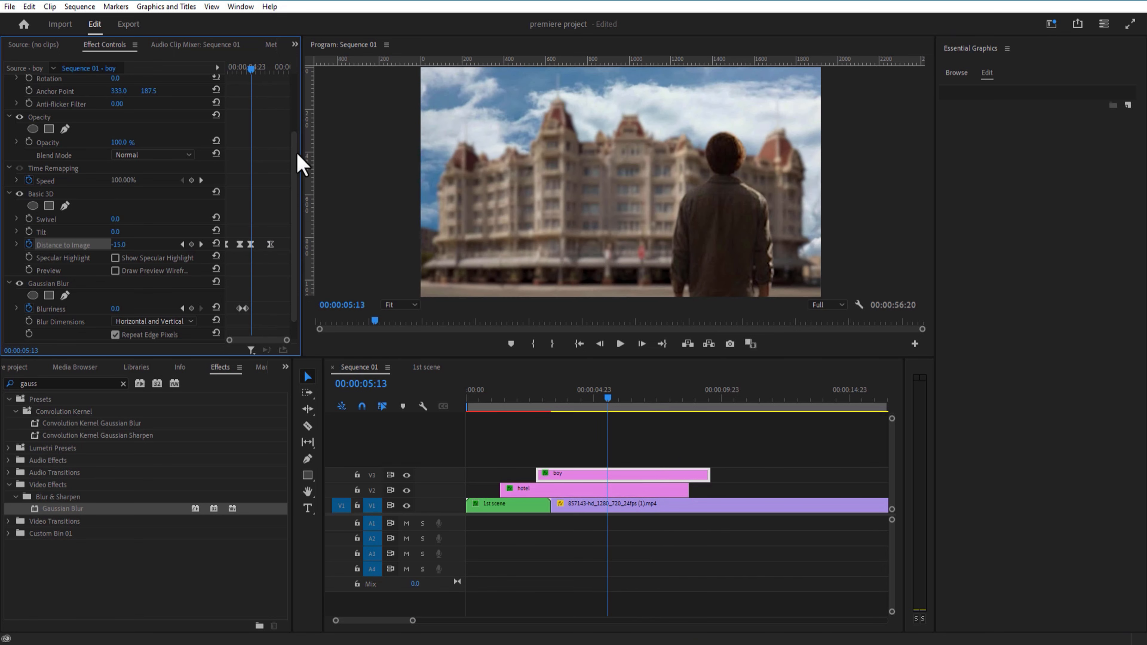
drag(298, 163, 297, 108)
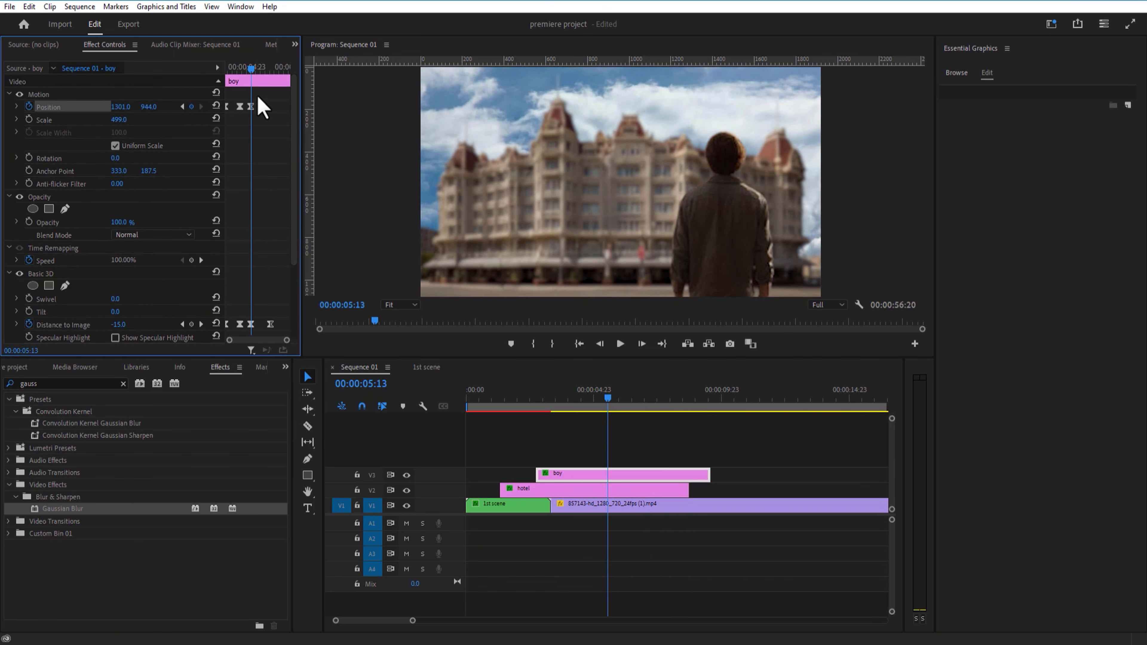
drag(255, 76, 271, 85)
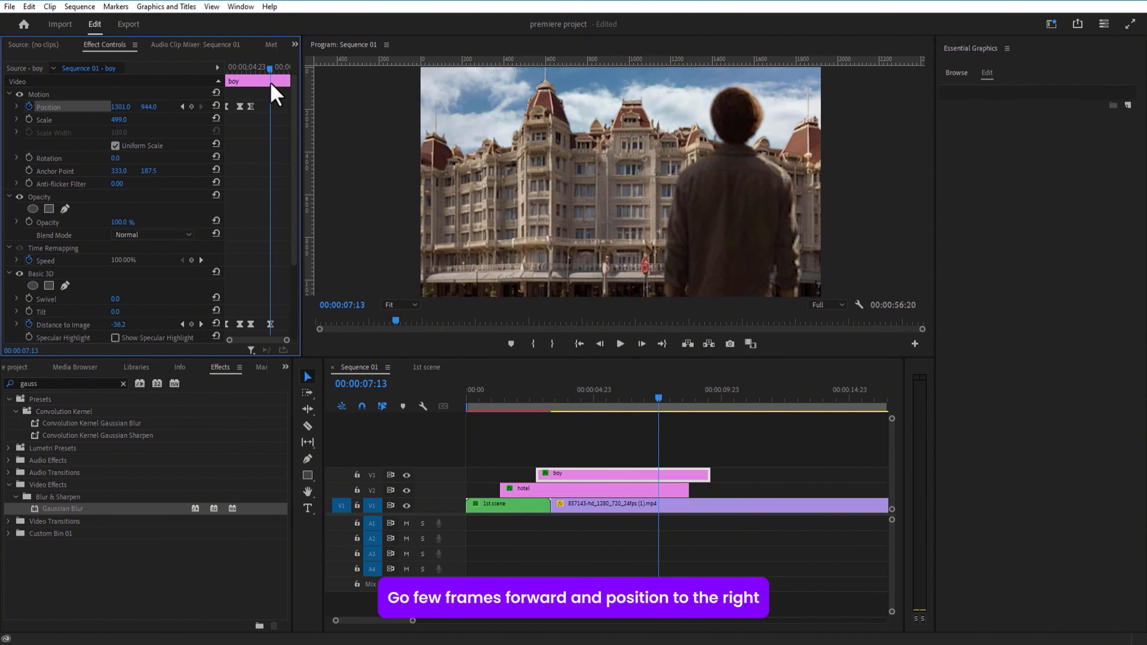
drag(121, 107, 277, 107)
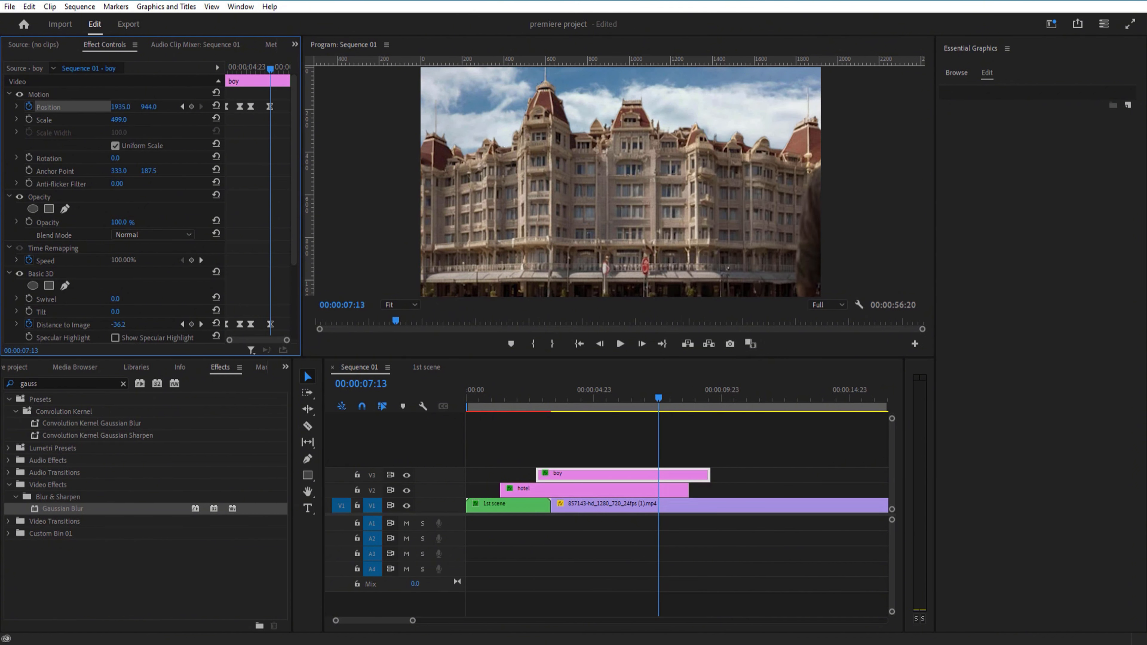
drag(407, 106, 312, 107)
Place the soldier image on V4 starting at 00:00:06:21, with Scale 219 and Position 856, 711.
drag(269, 71, 276, 106)
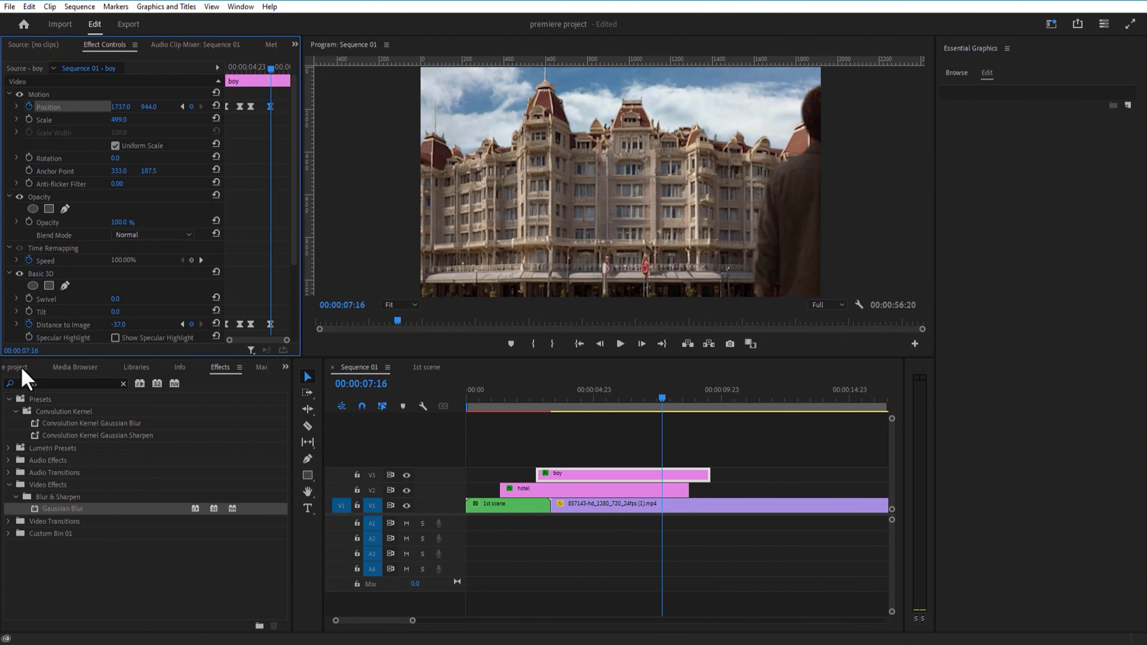
click(21, 368)
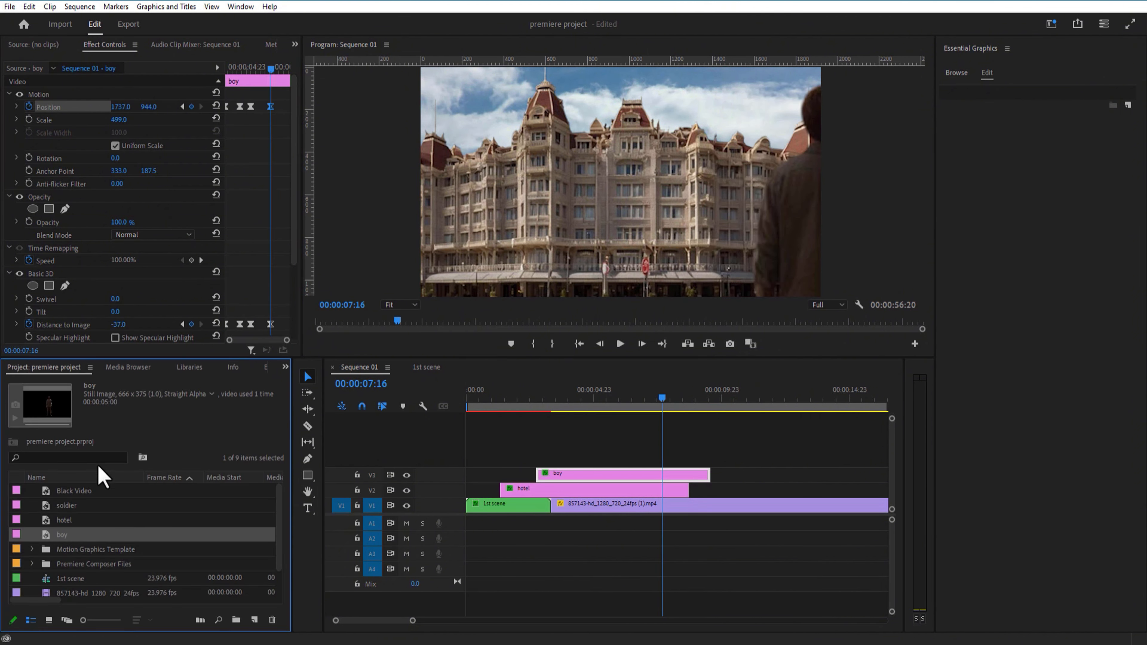
drag(90, 515, 710, 470)
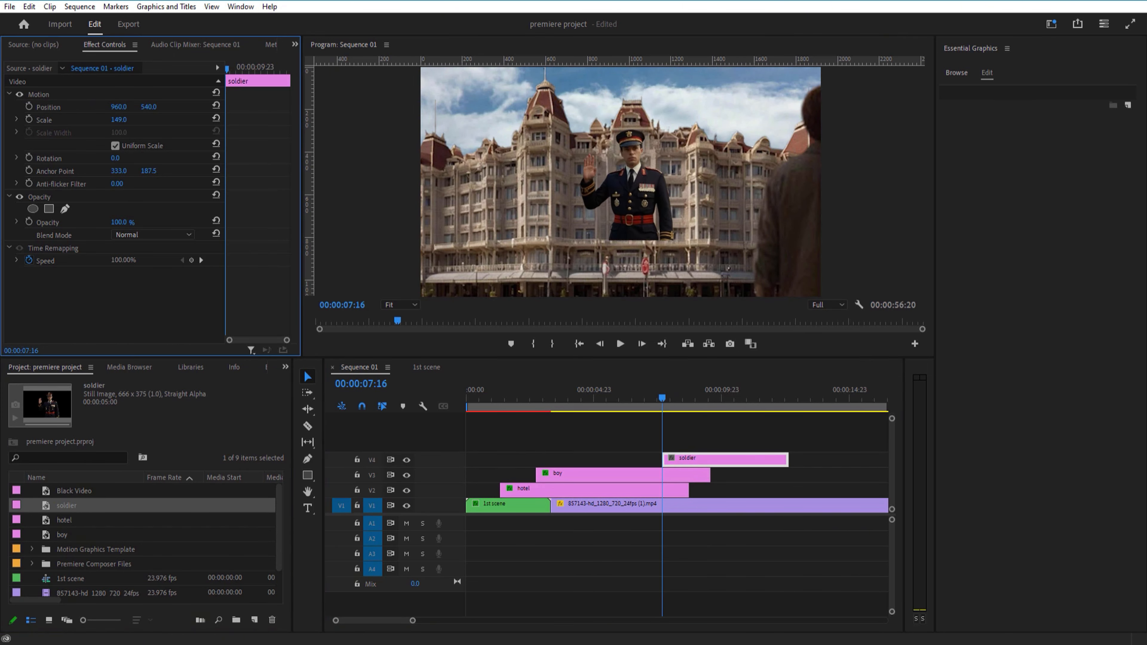
drag(150, 107, 76, 107)
drag(662, 398, 643, 406)
drag(777, 459, 757, 459)
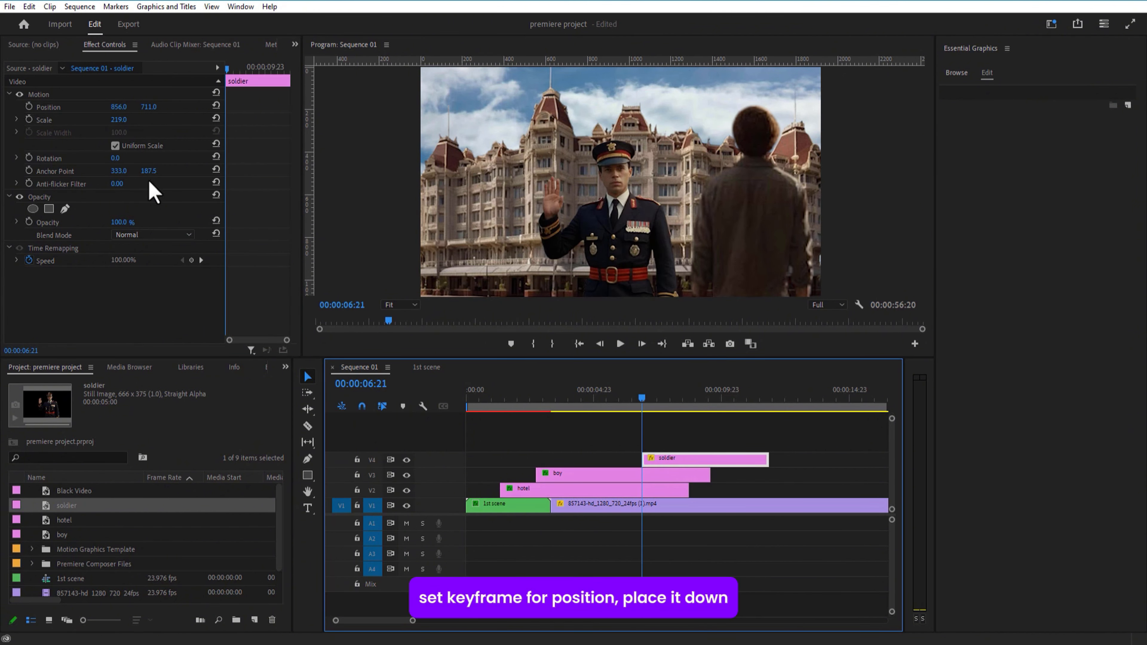
Keyframe the soldier's vertical Position from 1466 at 00:00:06:21 to 680 at 00:00:07:17, and scrub through the rise.
mouse_move(148, 107)
mouse_down()
mouse_move(216, 107)
mouse_move(159, 107)
mouse_up()
drag(645, 401, 666, 405)
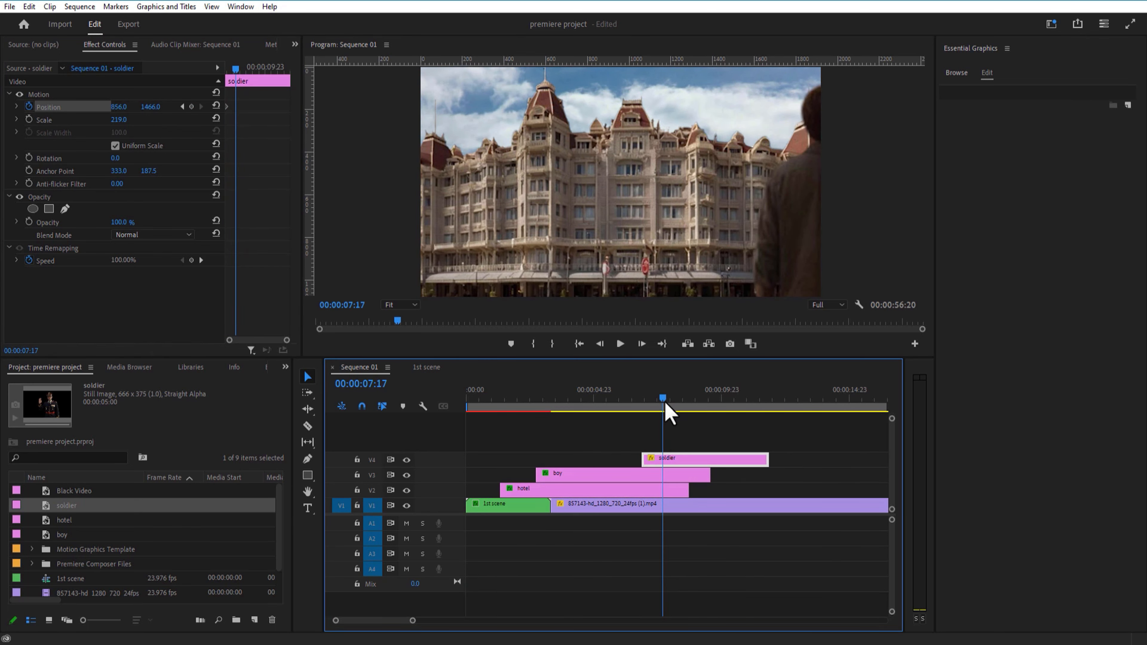
drag(151, 107, 119, 107)
drag(646, 402, 667, 419)
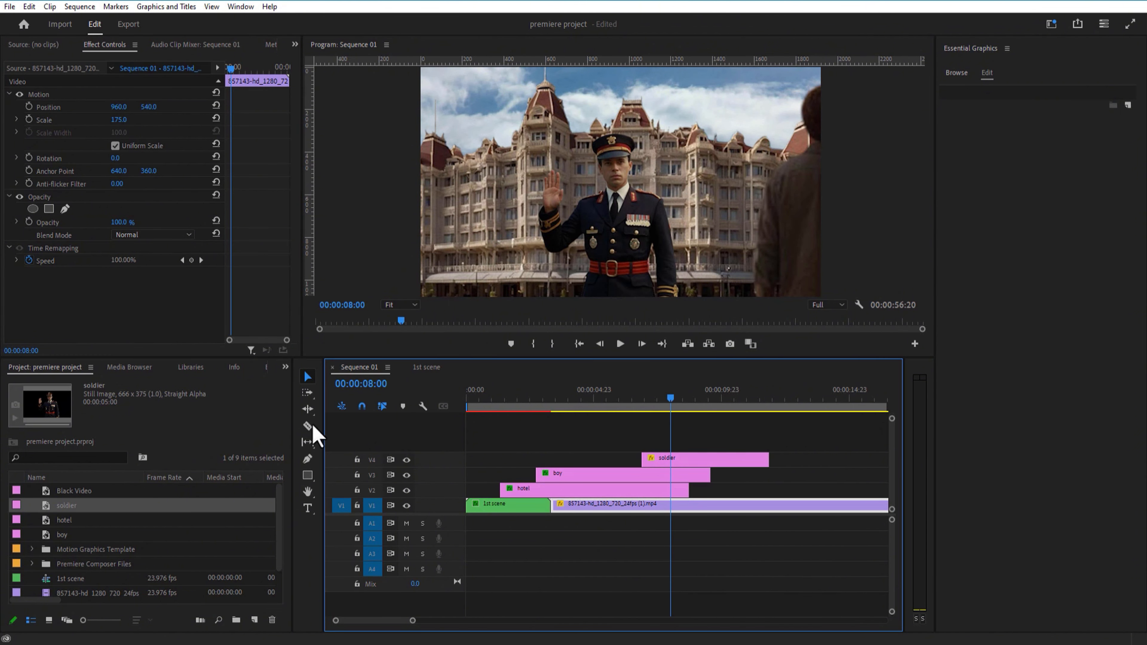
Cut the clips on V1 to V4 at 00:00:08:00 and delete everything after the cut.
click(673, 459)
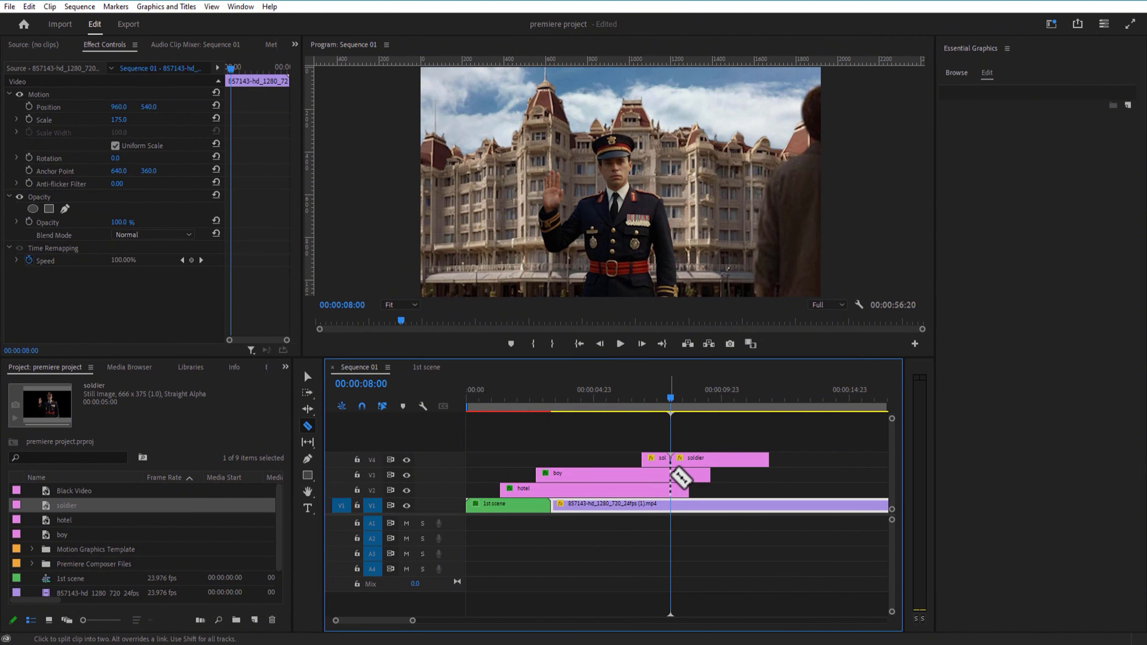
click(673, 490)
click(674, 502)
click(308, 377)
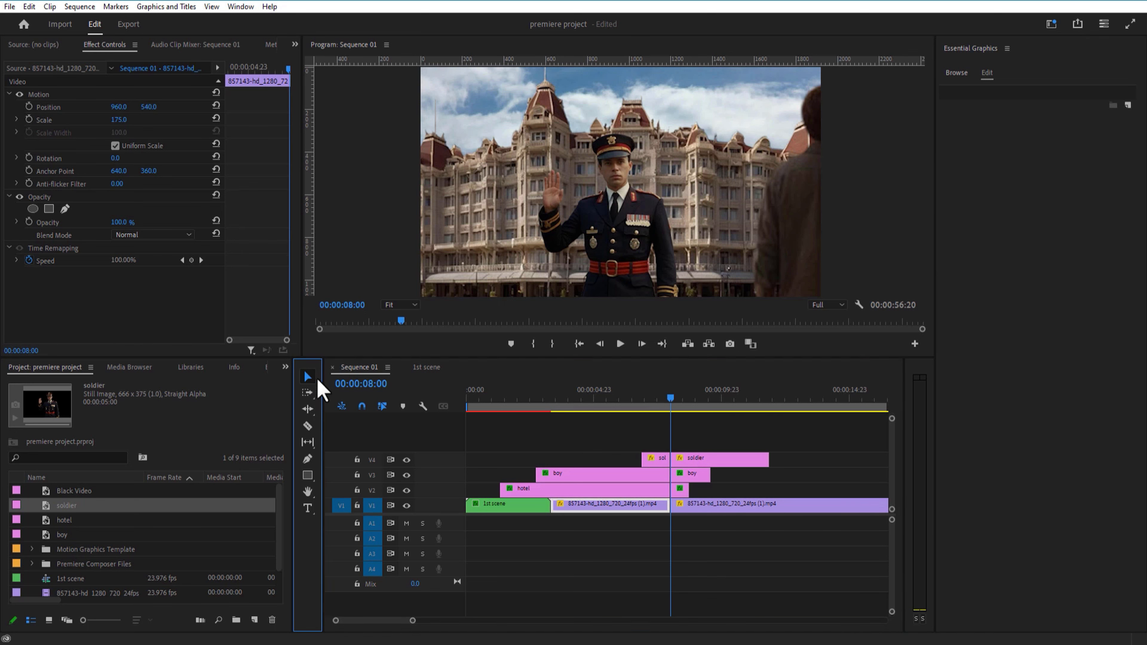
drag(685, 516, 685, 517)
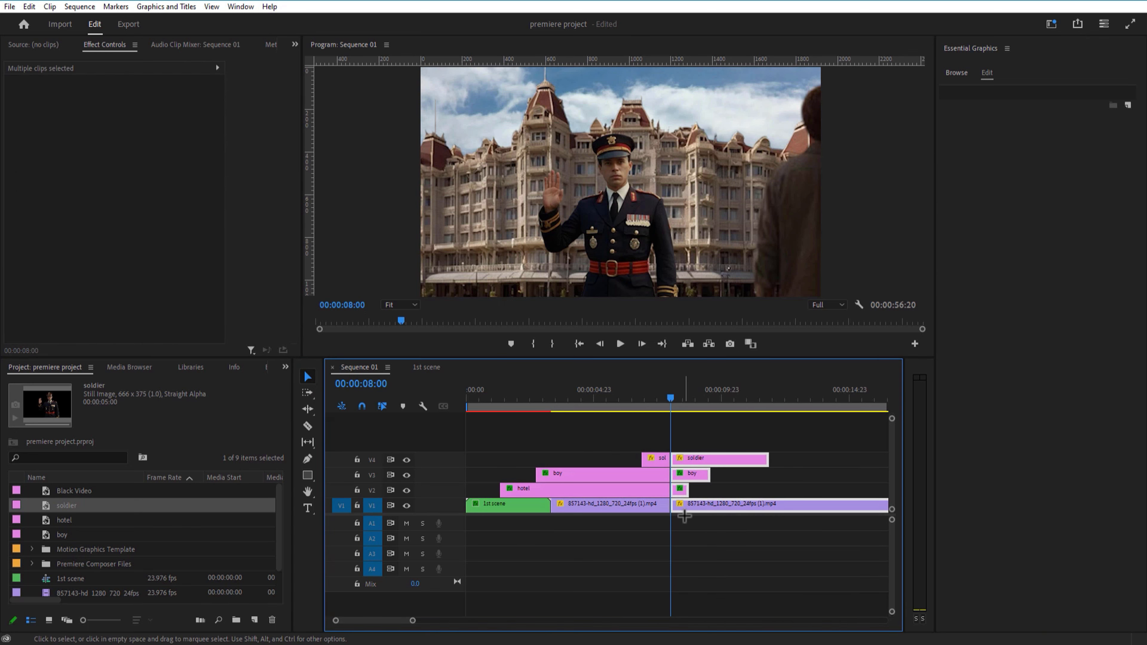
key(Delete)
Split the sky footage on V1 at 00:00:05:20.
click(649, 403)
drag(648, 407, 614, 406)
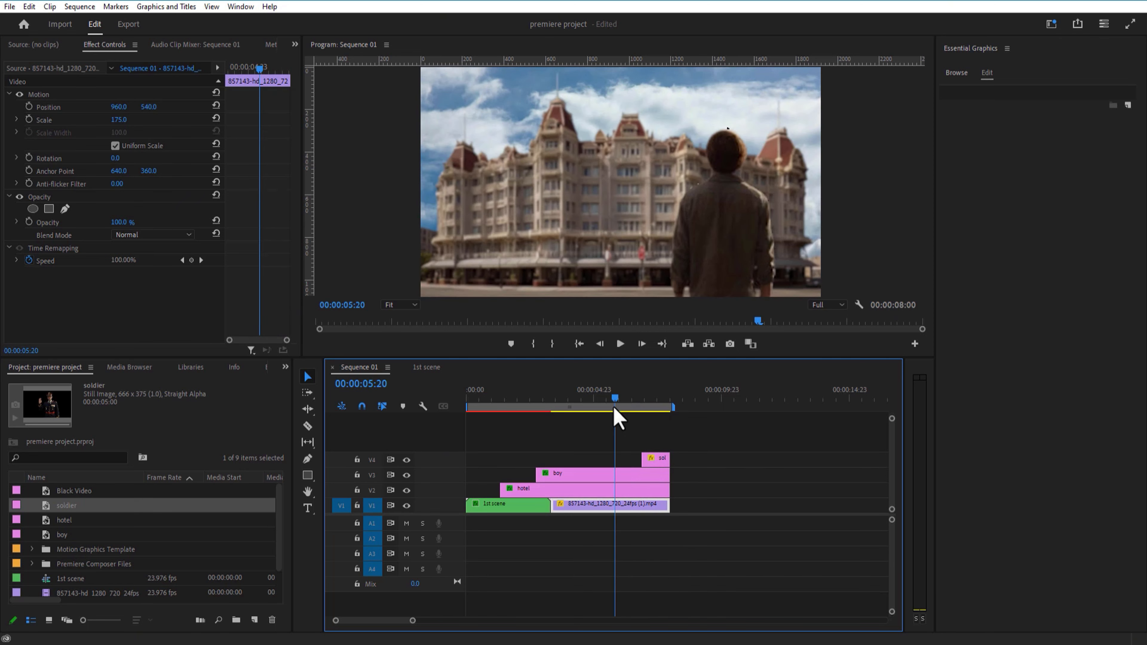
click(617, 505)
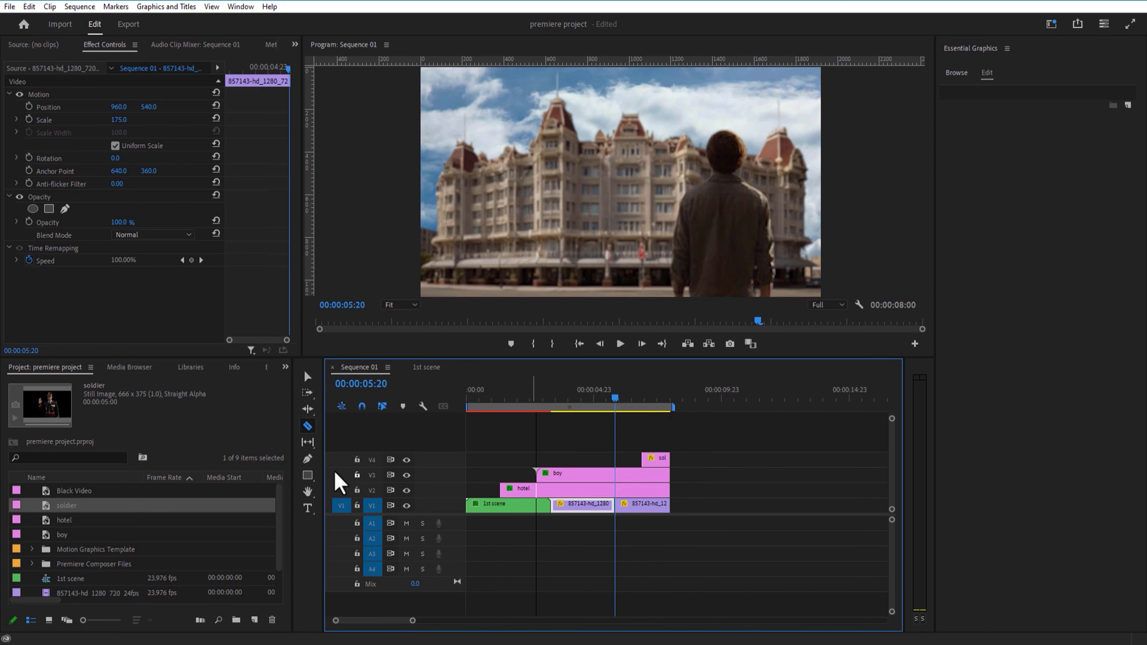
Find the Tint effect and apply it to the second part of the sky footage on V1.
click(267, 367)
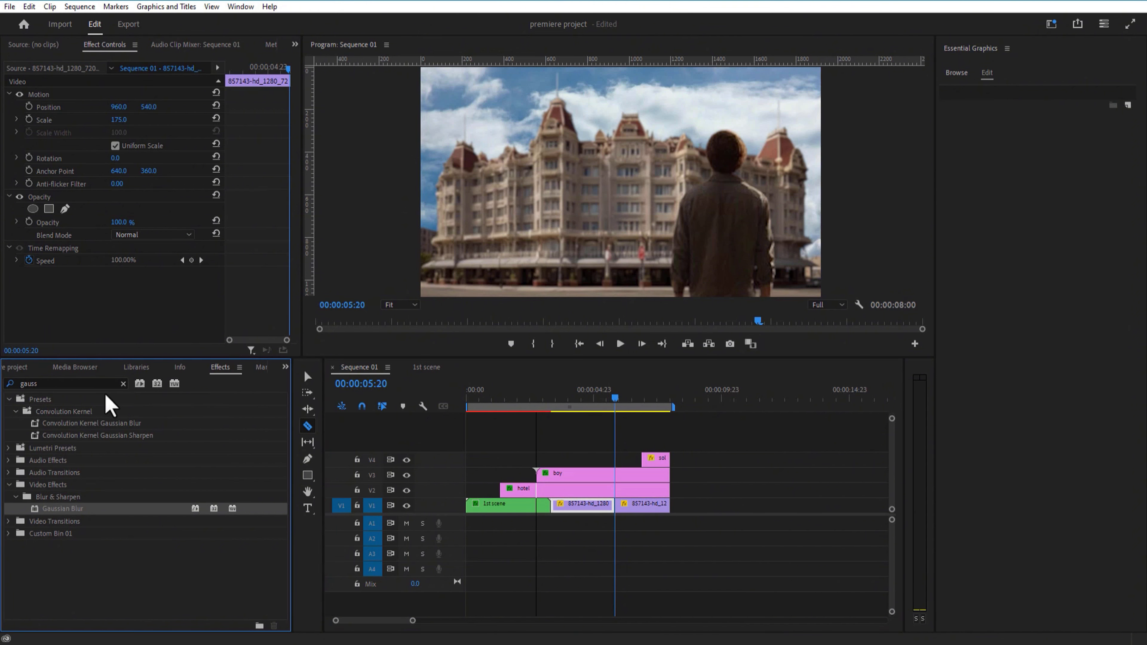
click(88, 383)
key(BackSpace)
key(BackSpace)
key(BackSpace)
key(BackSpace)
key(BackSpace)
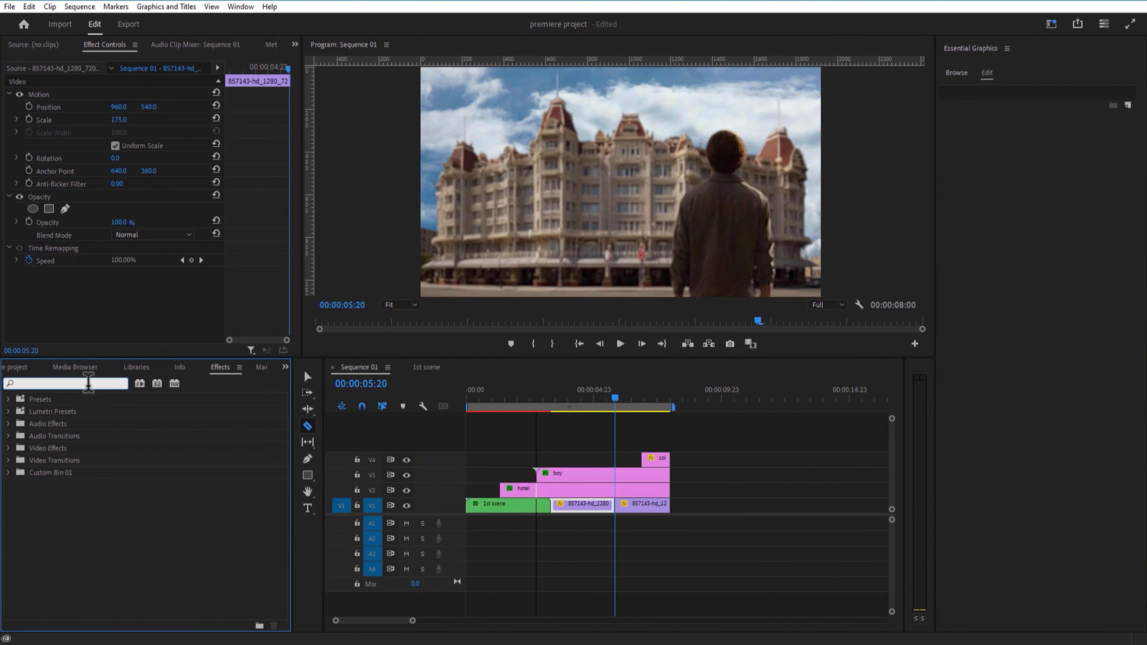
text(tint)
drag(50, 472, 636, 506)
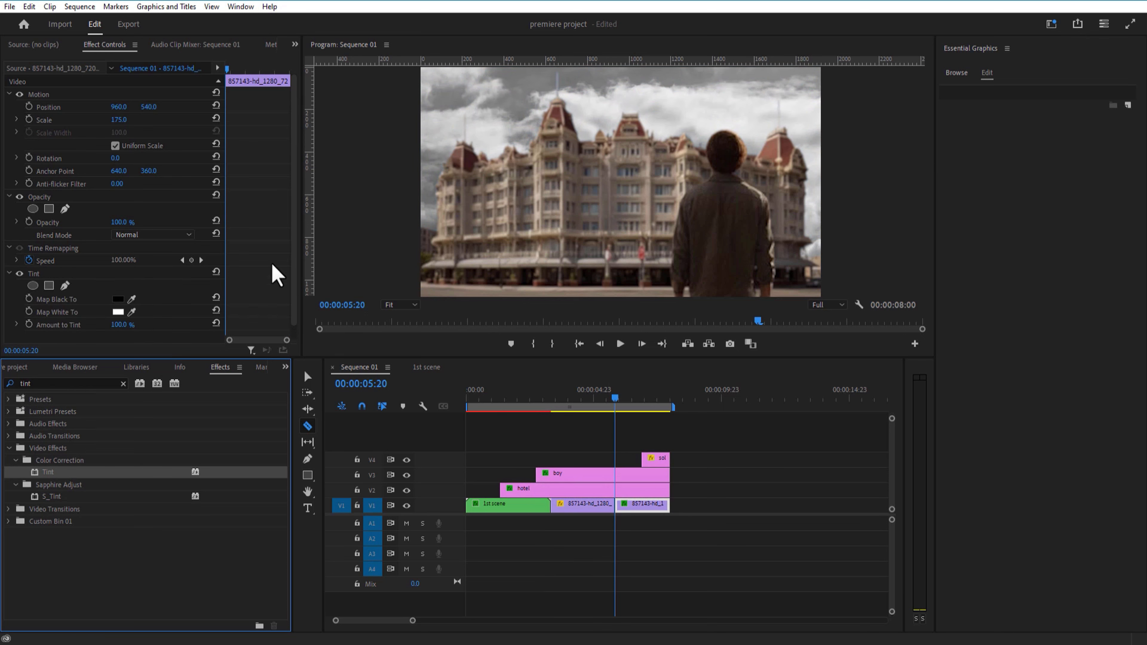
Keyframe the sky's Amount to Tint from 0% at 00:00:05:20 to 100% at 00:00:06:20.
click(29, 324)
click(120, 325)
text(0)
key(Return)
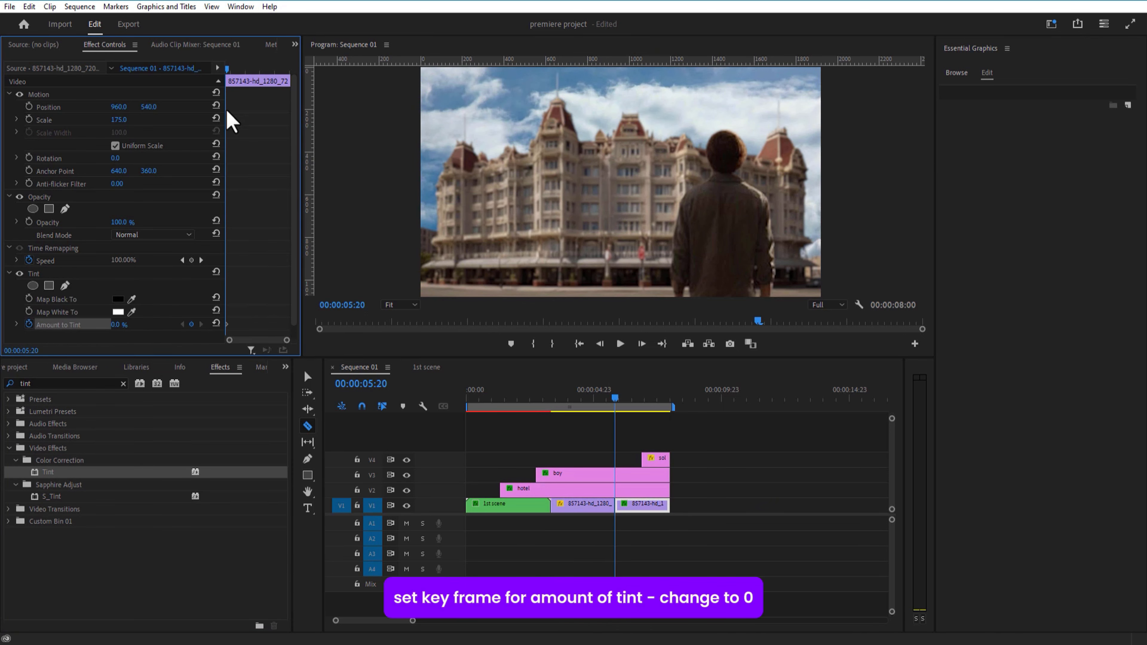
drag(228, 77, 255, 103)
click(119, 324)
text(100)
key(Return)
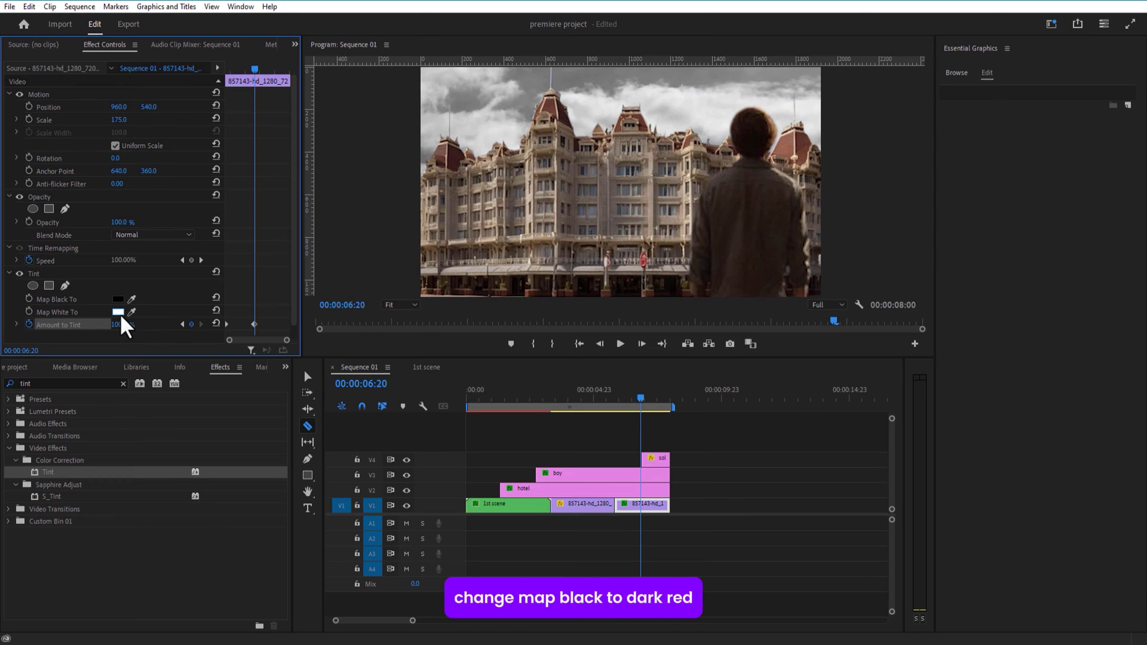
Set the Tint's Map Black To colour to dark red, and play the sky's colour change from about 00:00:05:20.
click(117, 300)
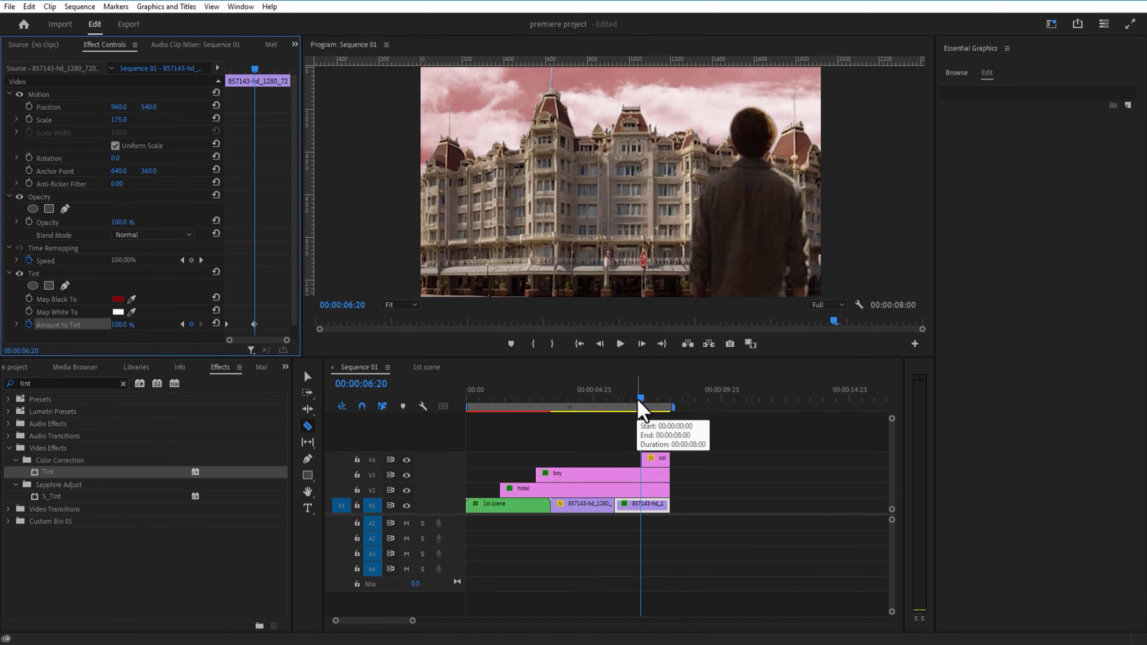
drag(640, 409, 614, 409)
key(space)
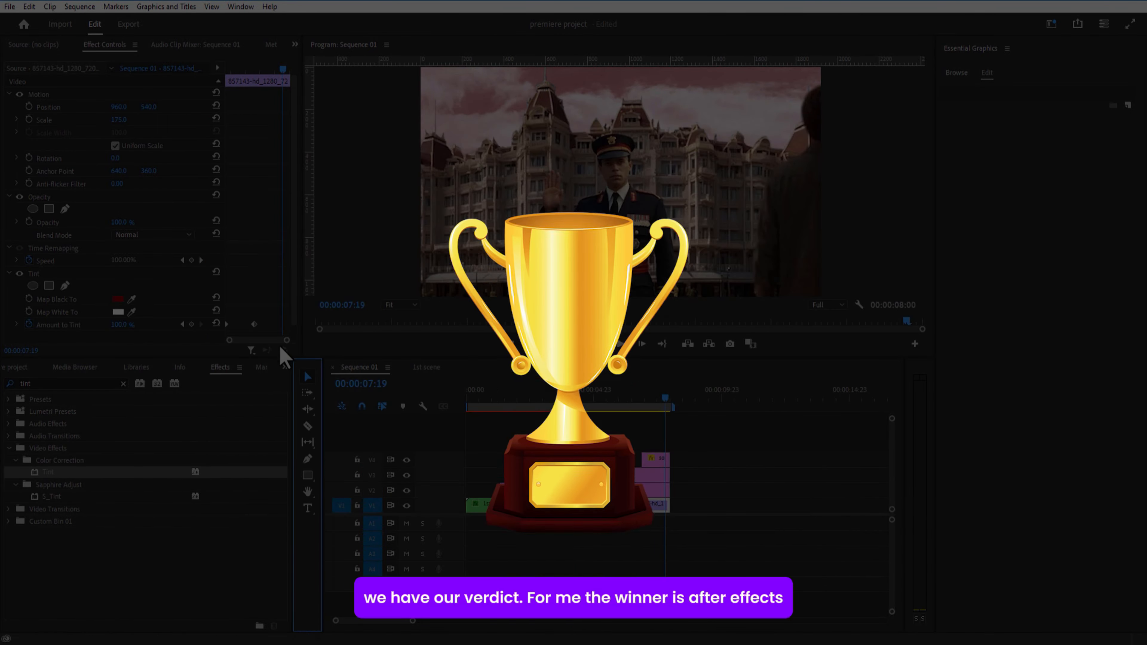
Ease the soldier clip's end and start Position keyframes with temporal interpolation.
click(660, 459)
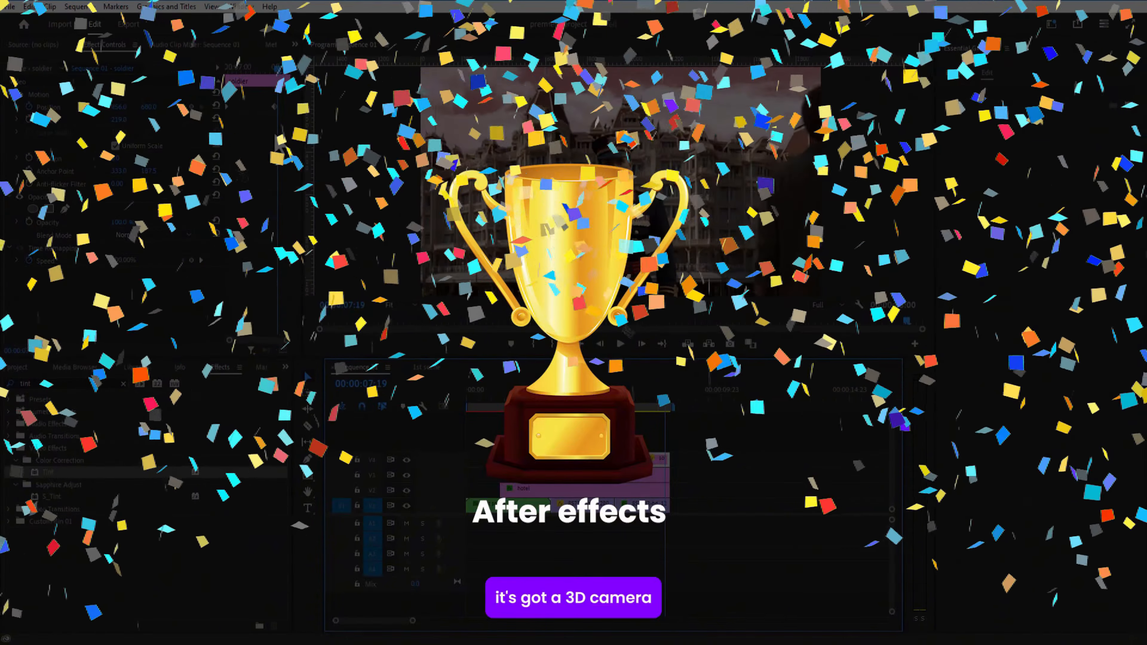
right_click(274, 107)
mouse_move(335, 211)
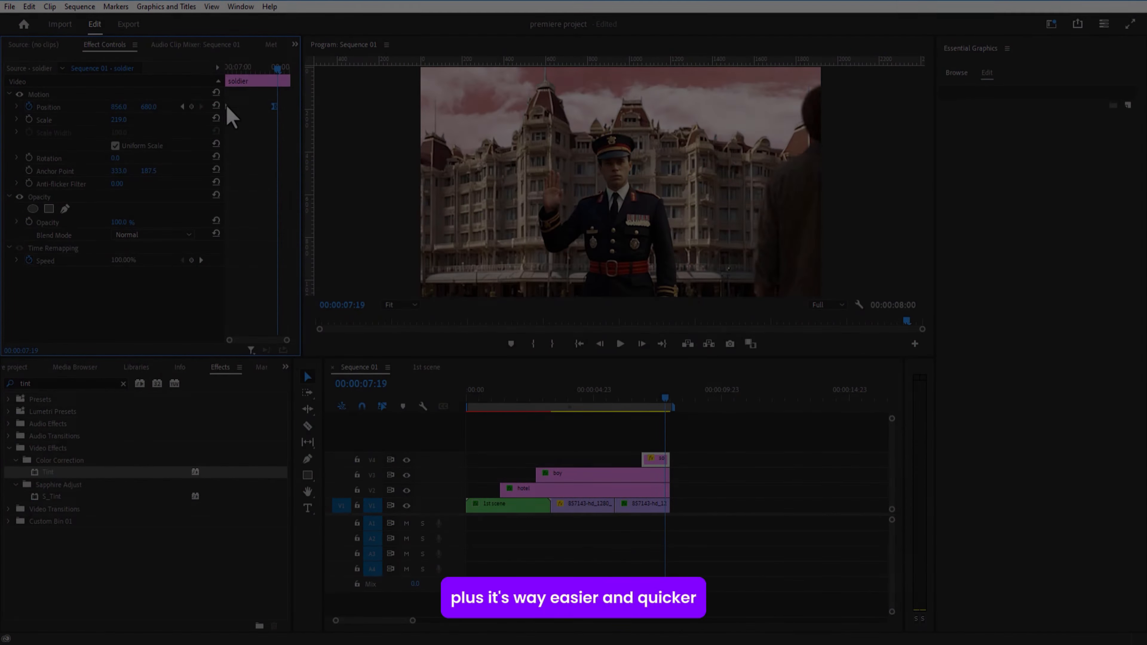
right_click(226, 108)
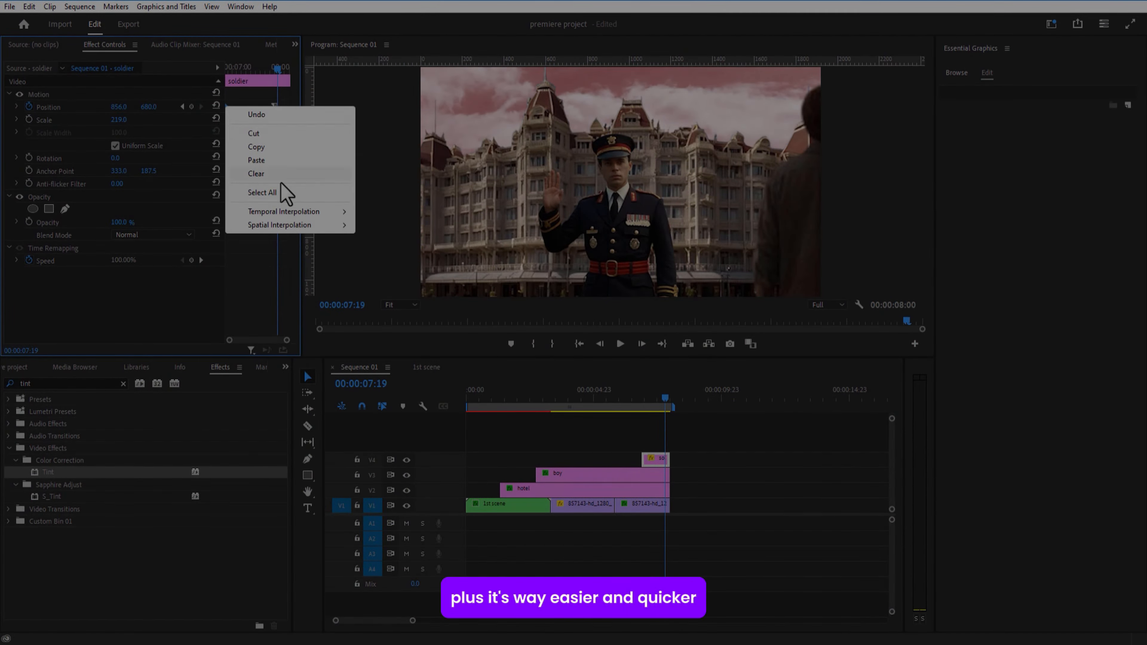
click(382, 284)
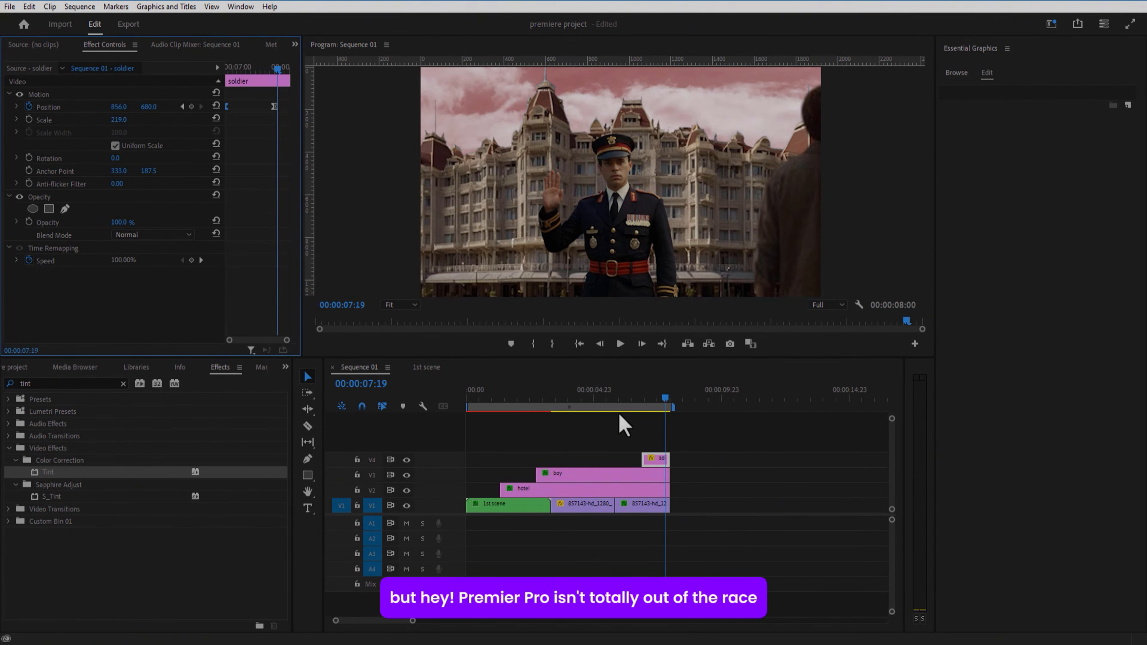
Play the finished sequence from 00:00:00:00 and check its final frame.
click(653, 479)
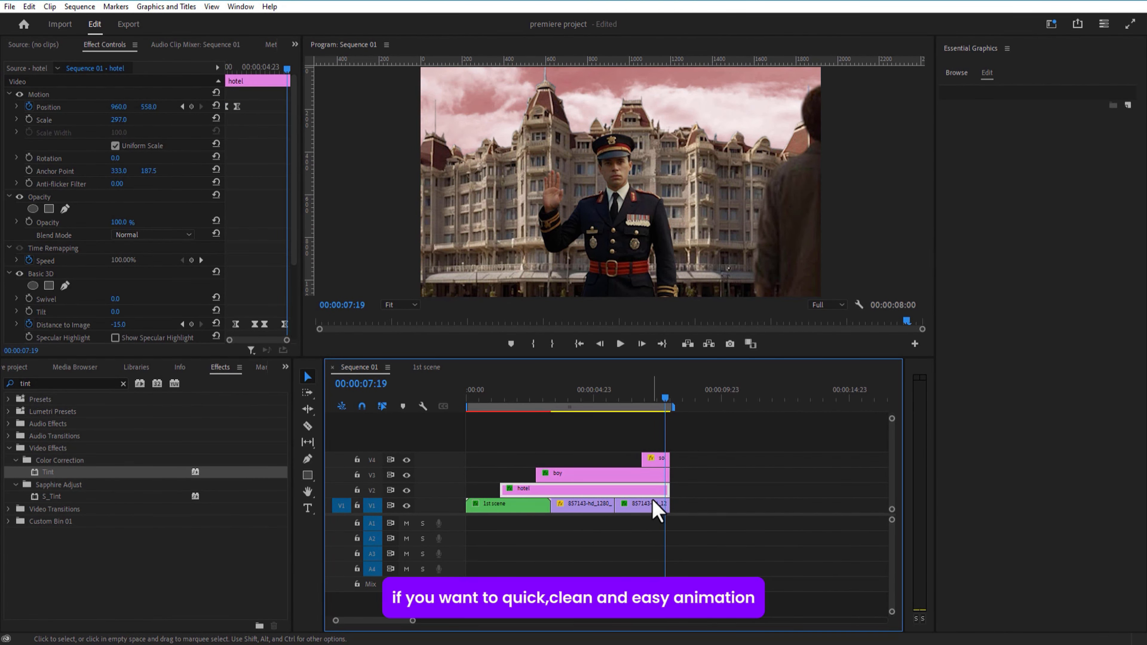
drag(667, 415, 472, 430)
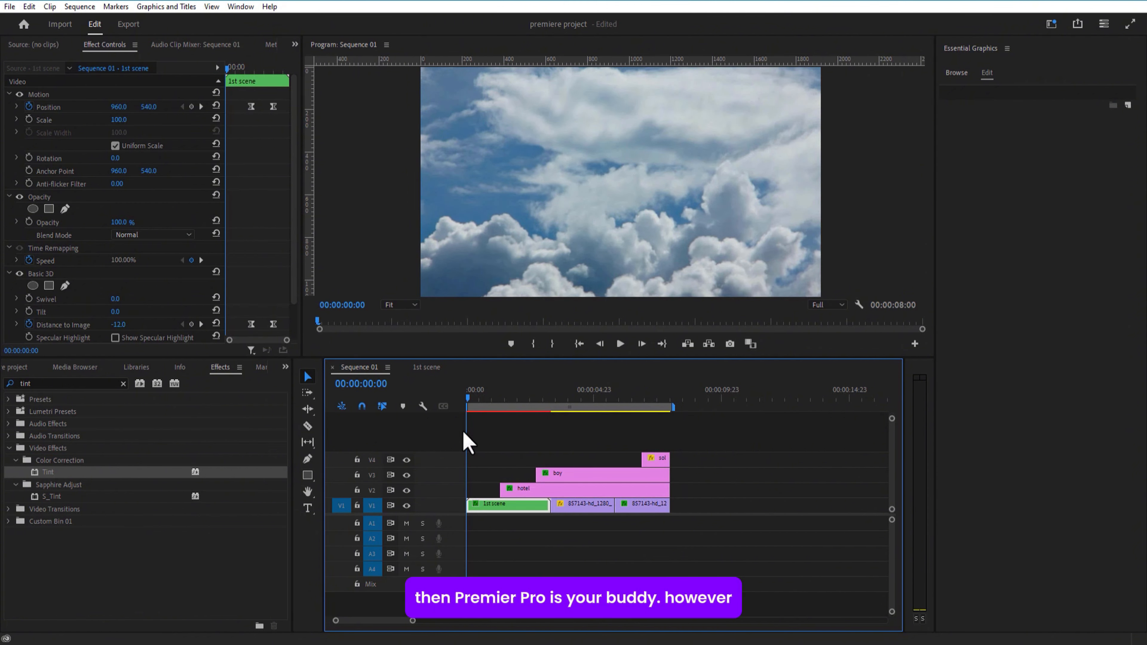
click(620, 345)
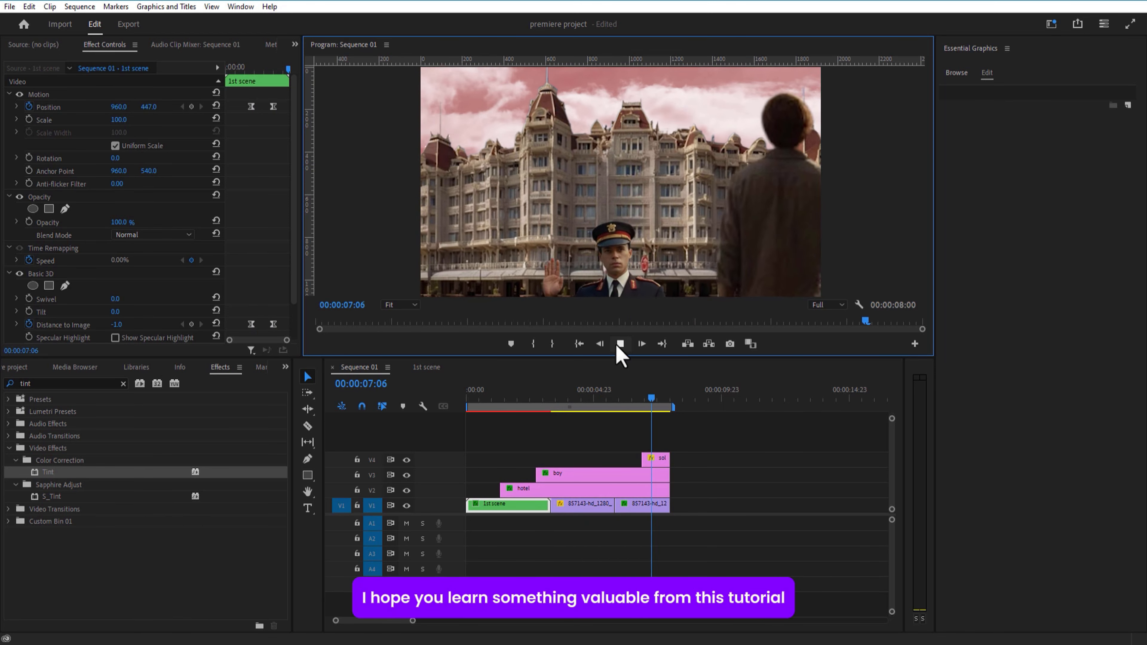
click(670, 404)
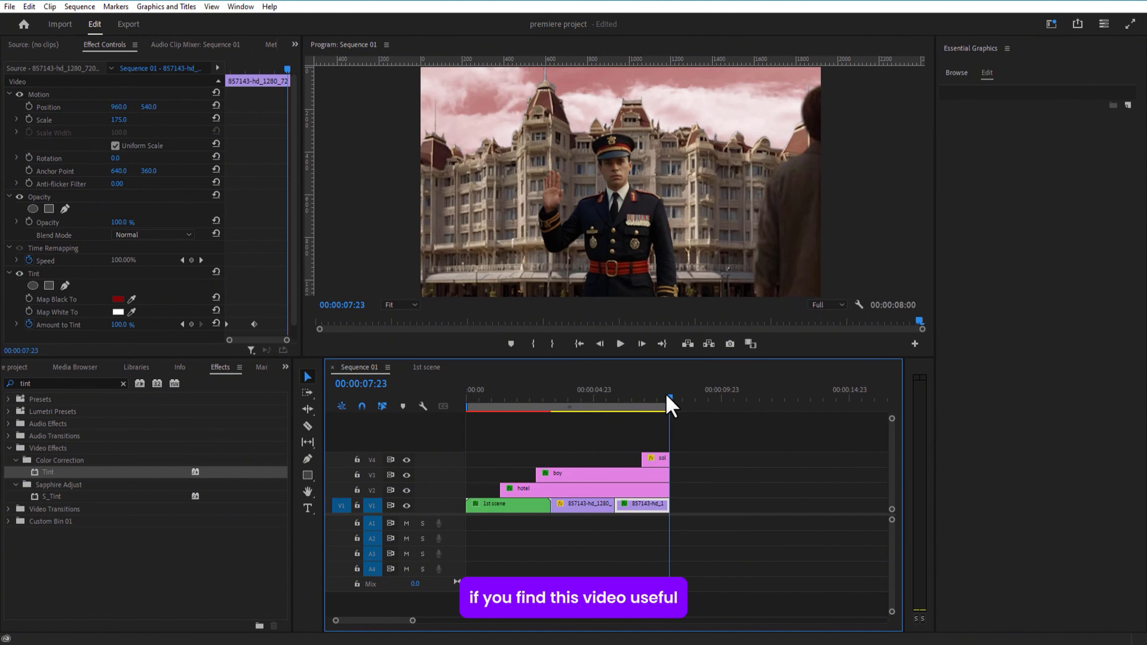
click(10, 7)
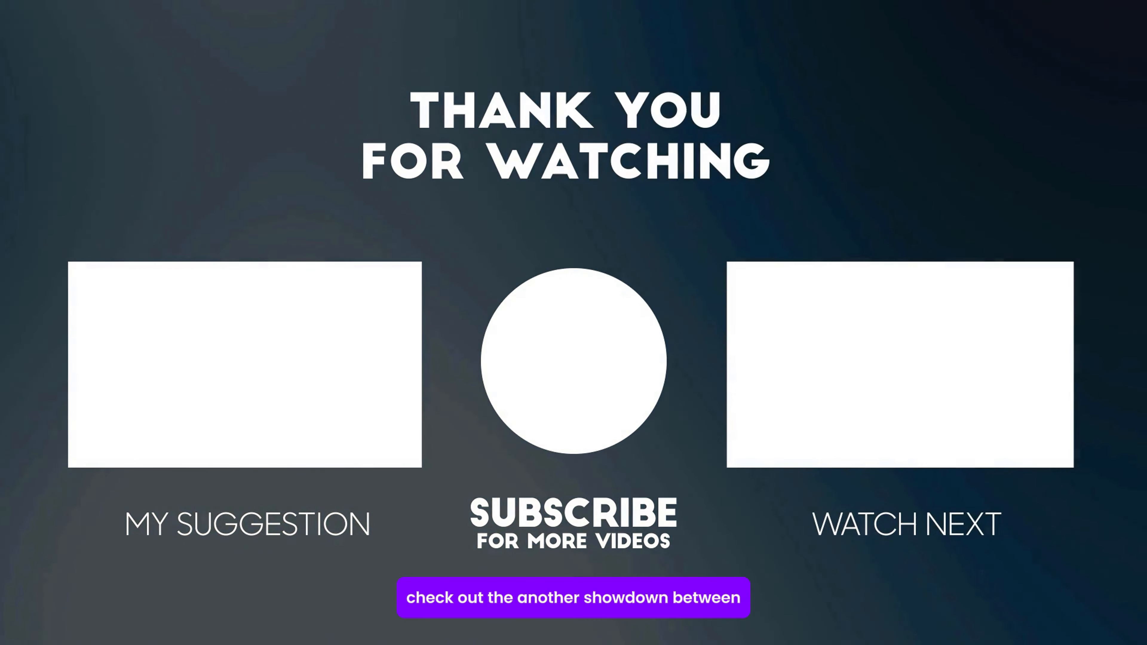